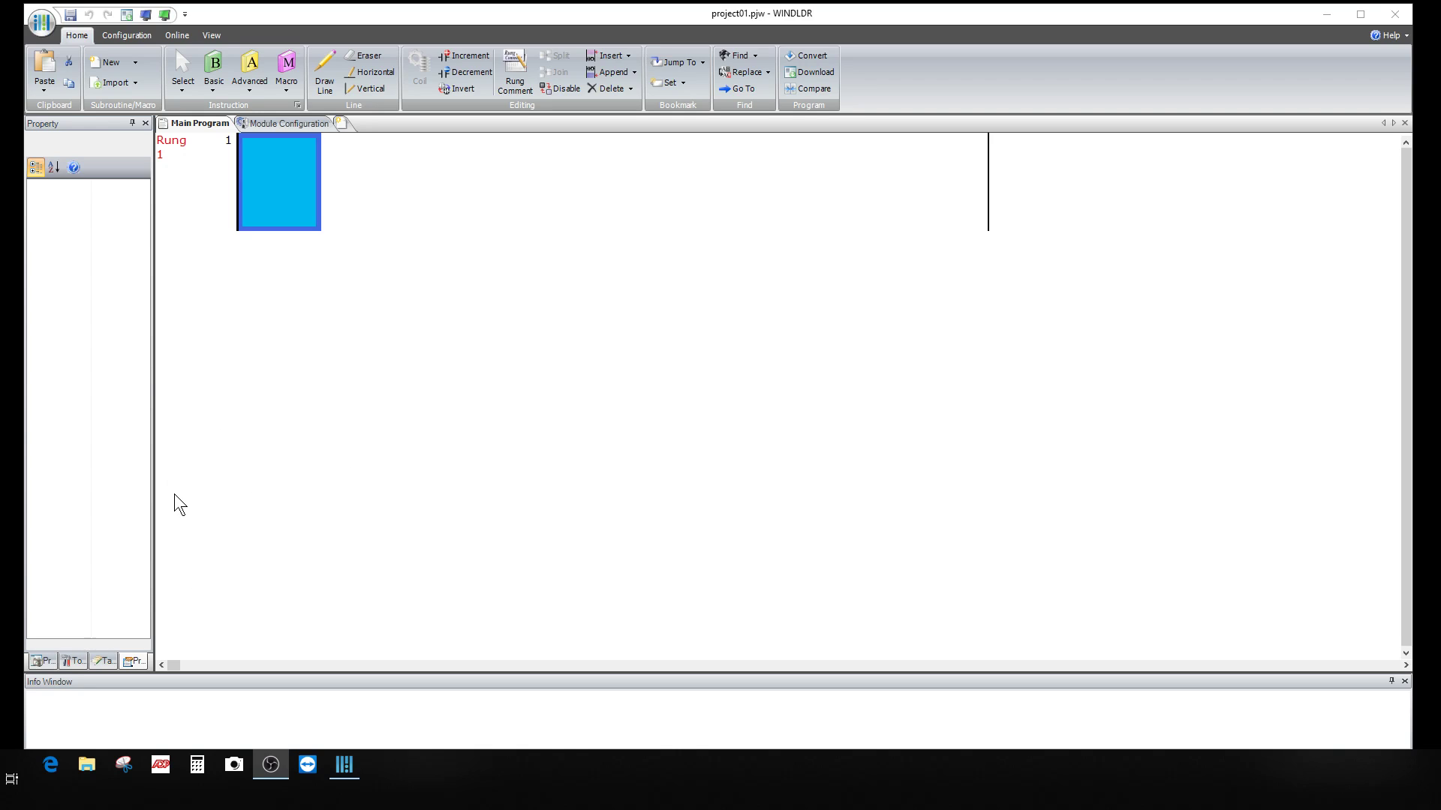
Step: Widen the Property pane, then close it so the project01.pjw Project Window shows
drag(154, 480, 185, 476)
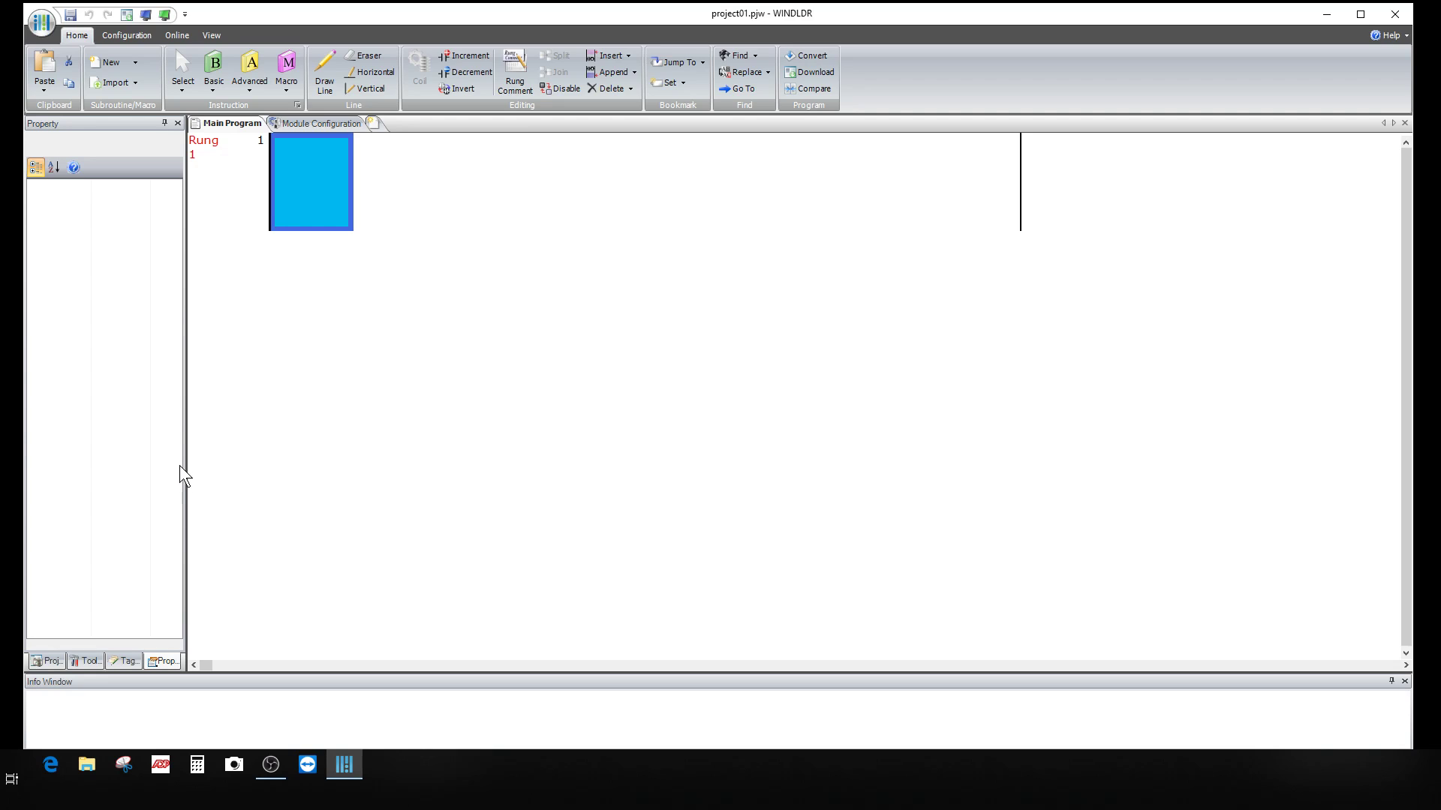
click(177, 123)
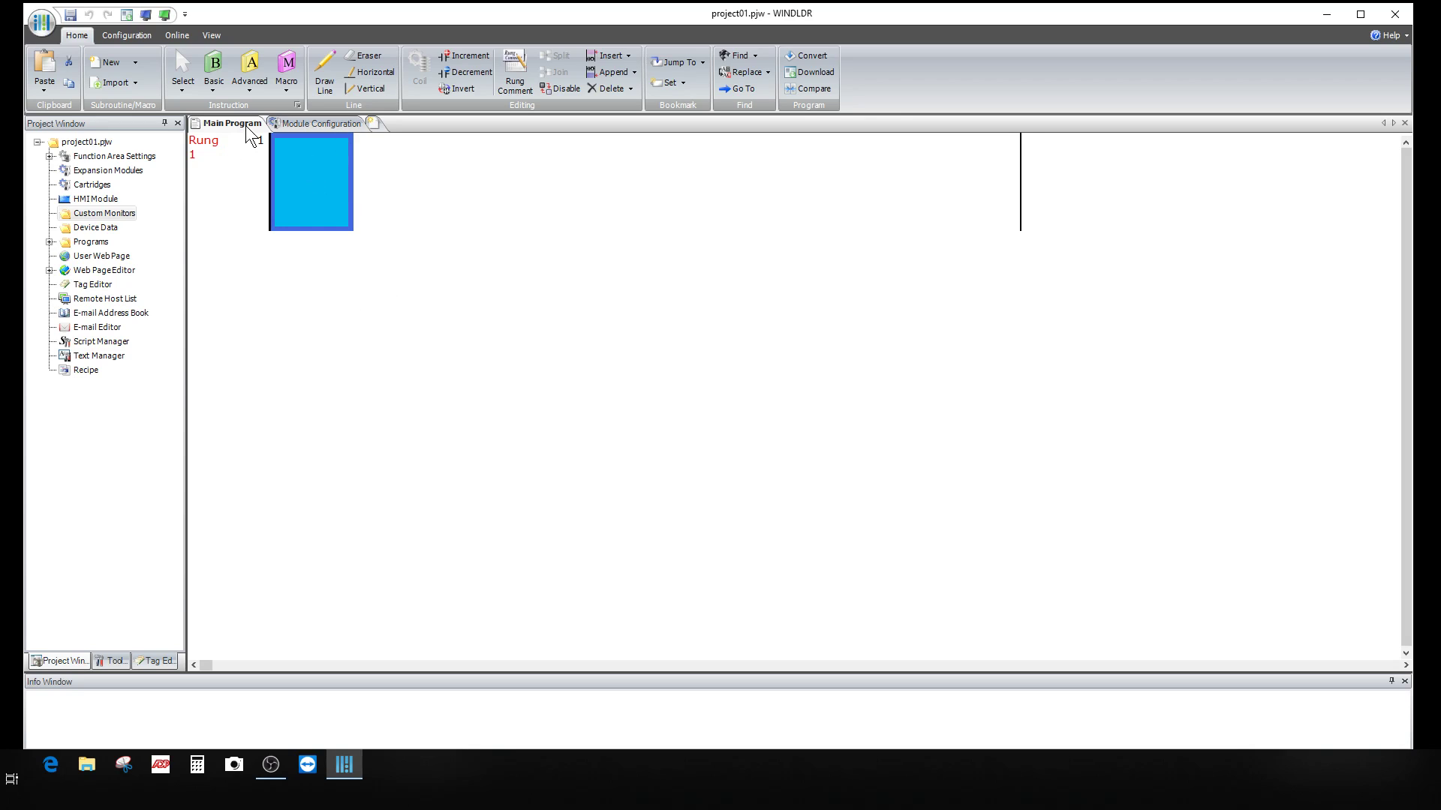
Step: Insert a normally open contact at the start of rung 1
click(220, 73)
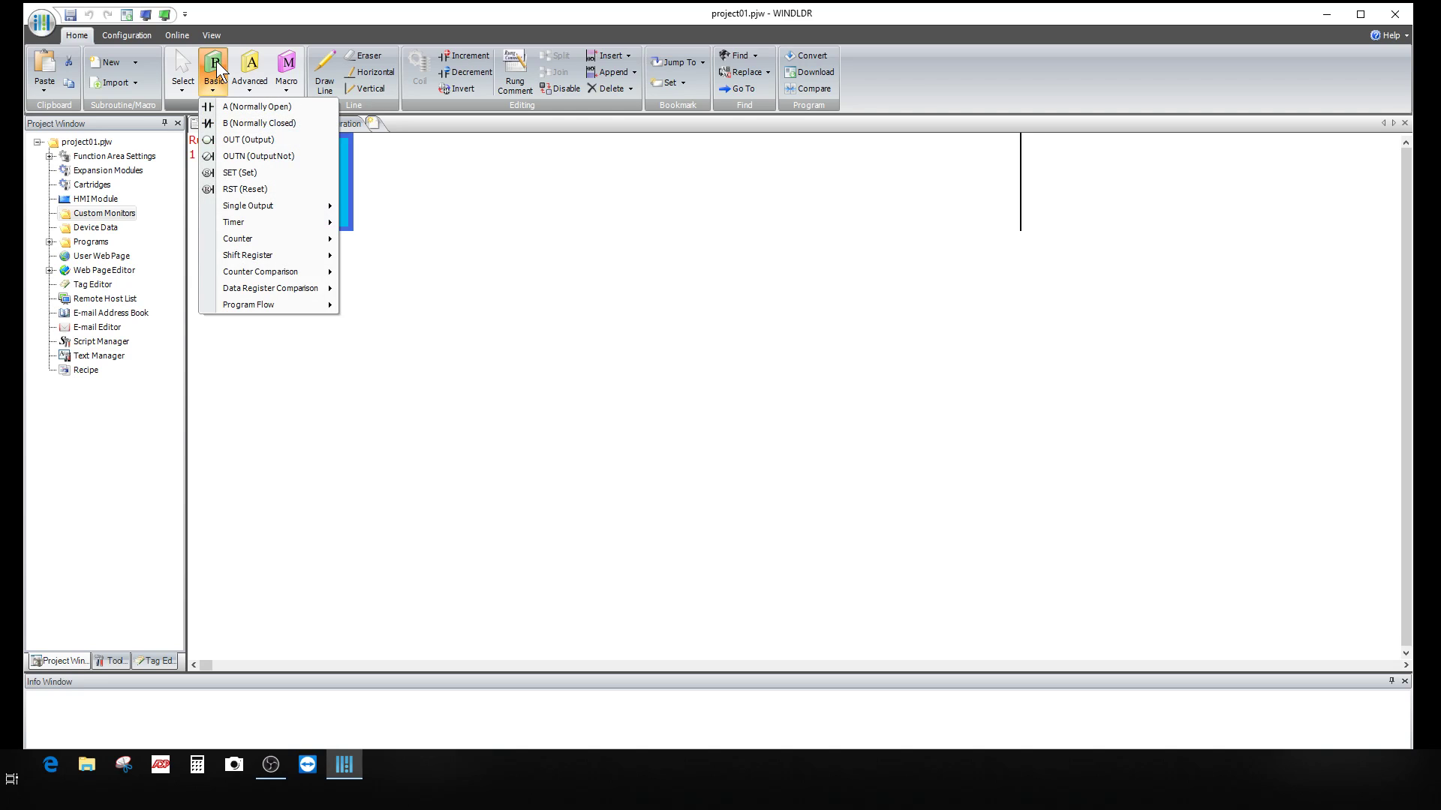
click(233, 110)
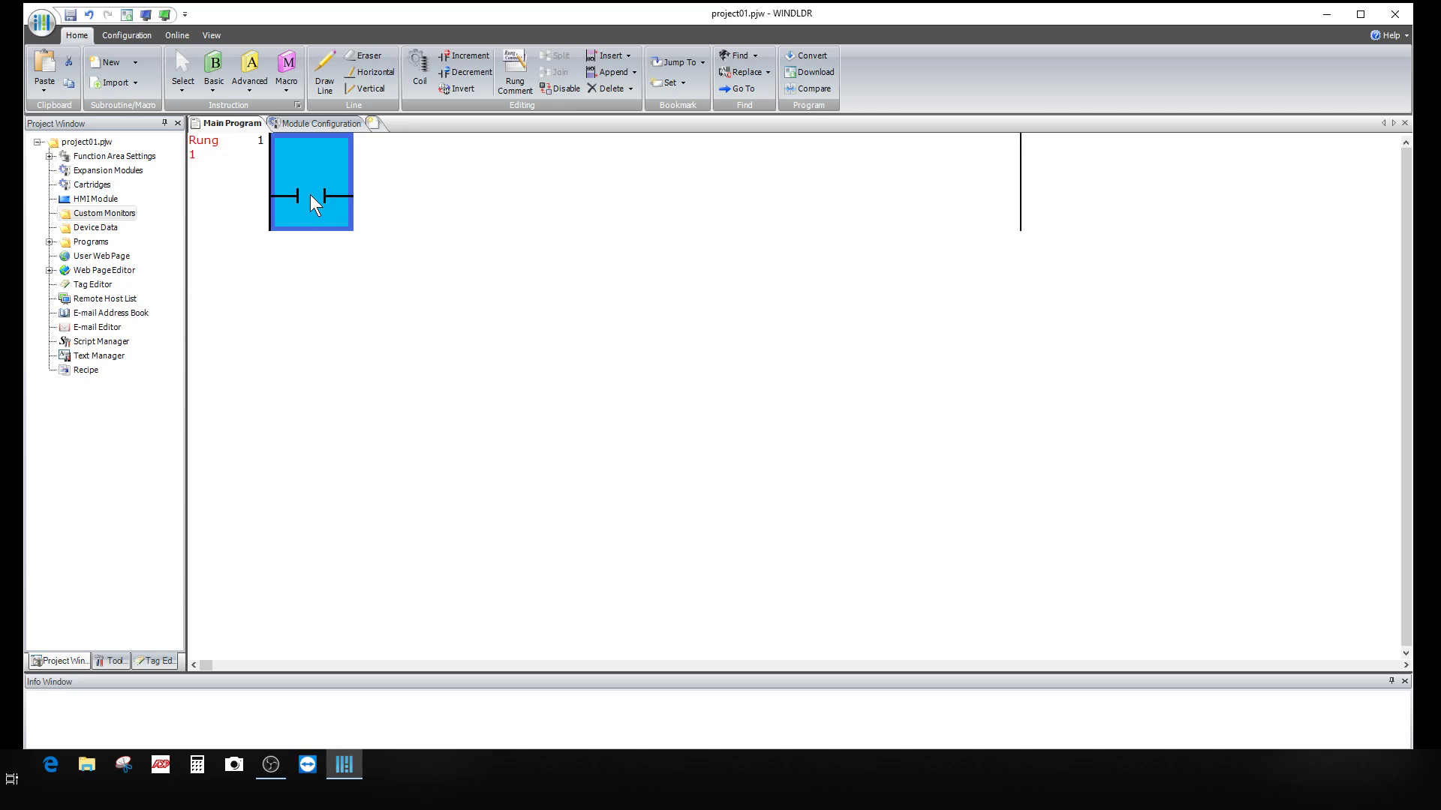
click(214, 72)
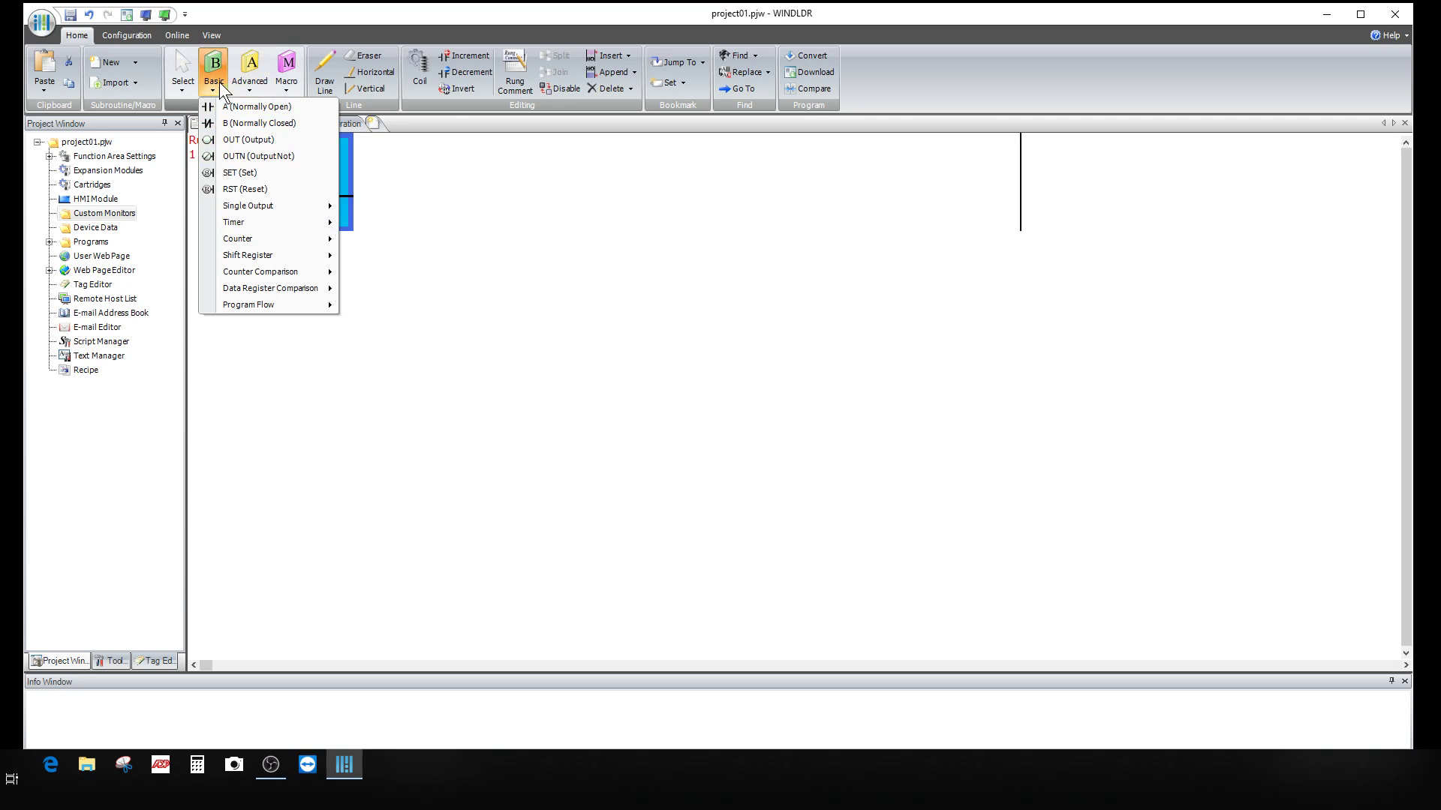
click(211, 69)
Step: Set the rung 1 contact to tag I0 with the comment 'SHOP LIGHT ON'
double_click(304, 164)
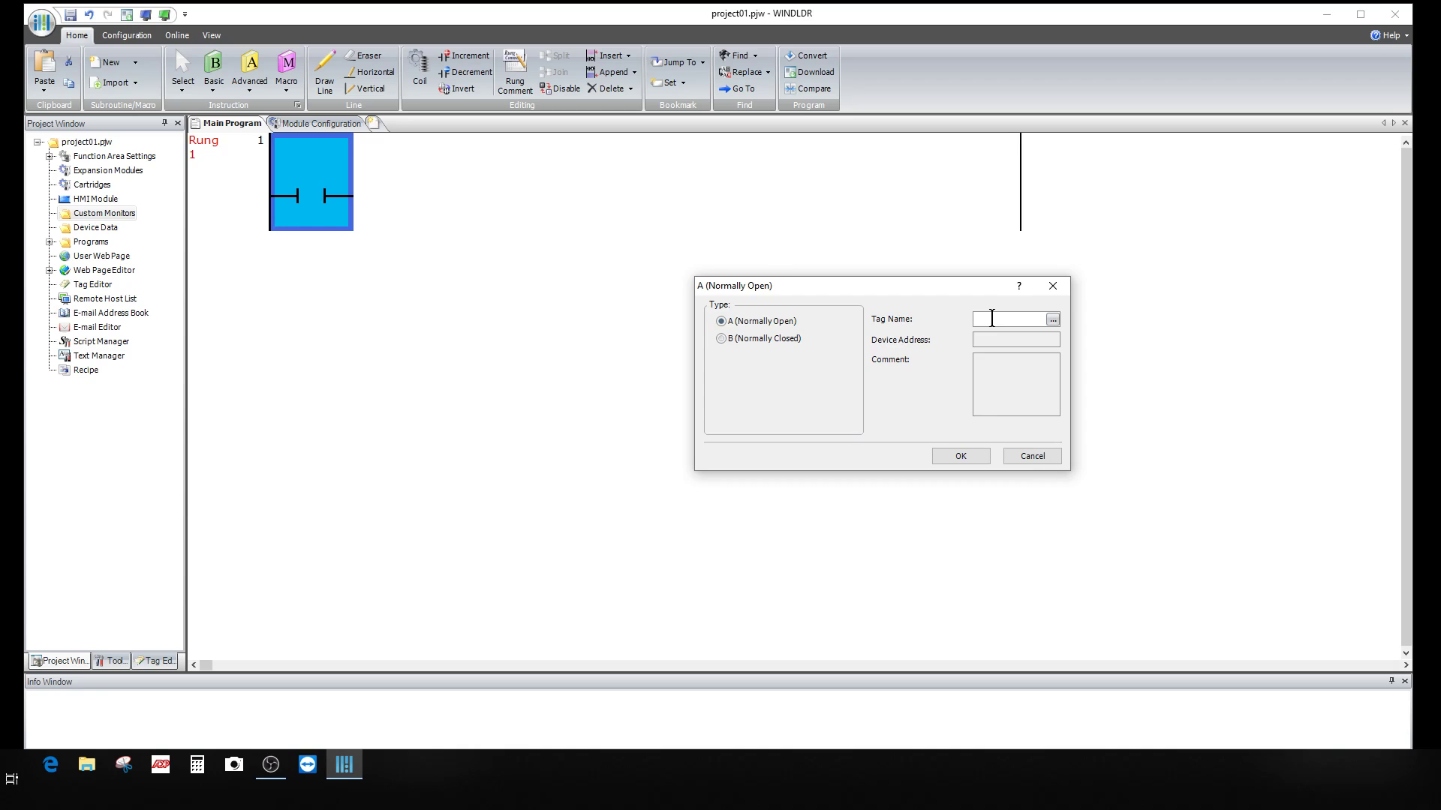
text(I0)
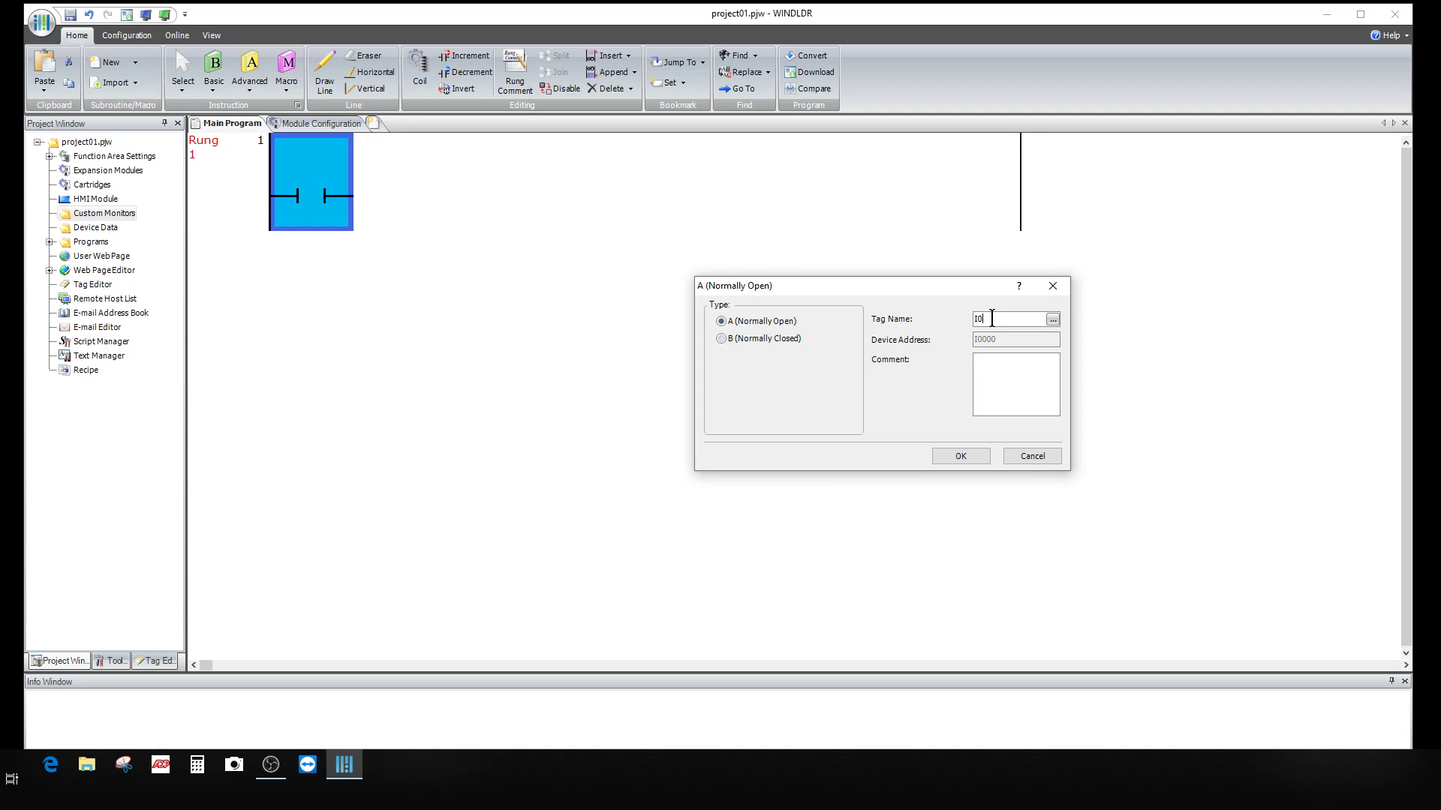
click(997, 369)
text(SHOP LI)
text(GHT )
text(ON)
click(974, 456)
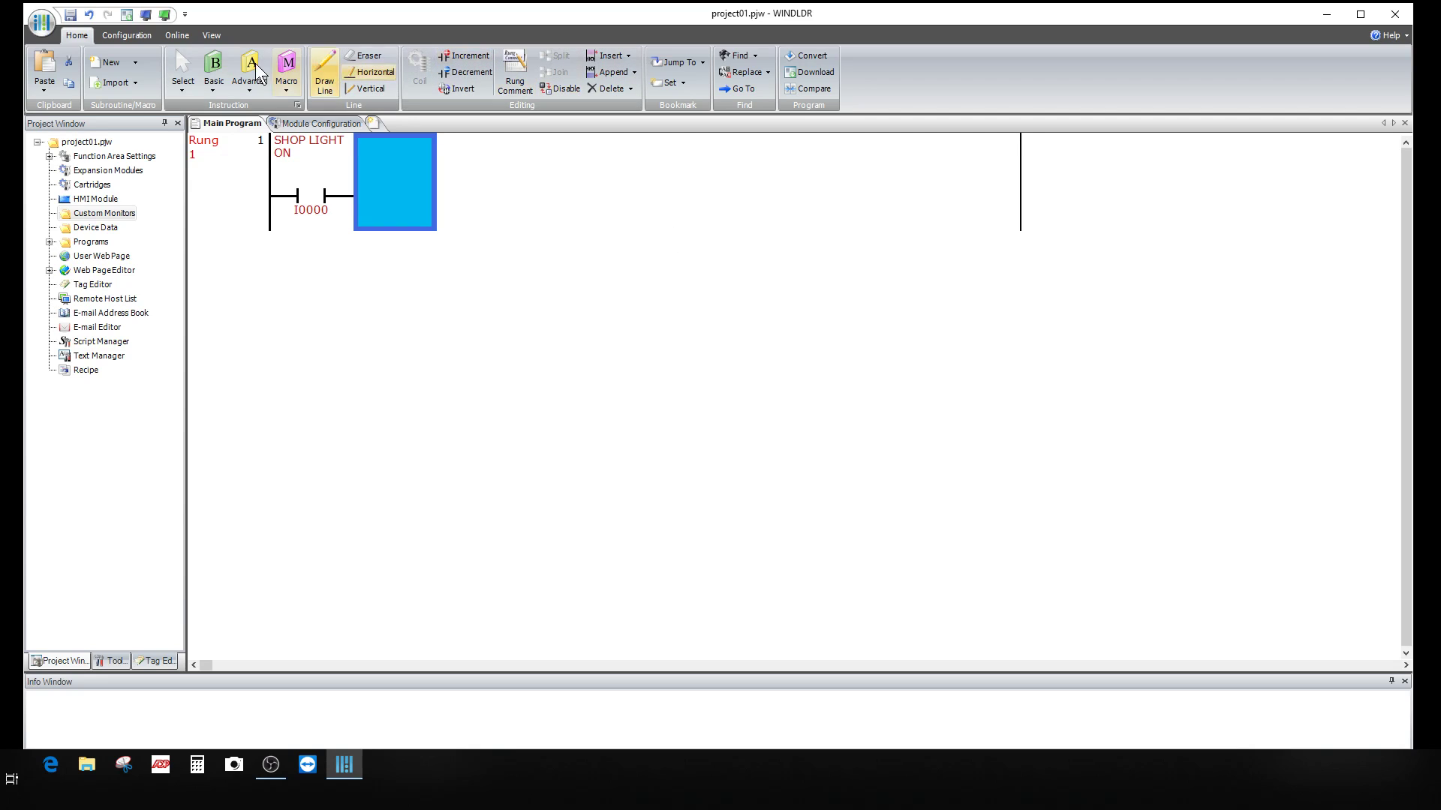
Step: Add an output coil at rung 1's end with tag Q0 and comment 'SHOP LIGHT'
click(213, 75)
key(Escape)
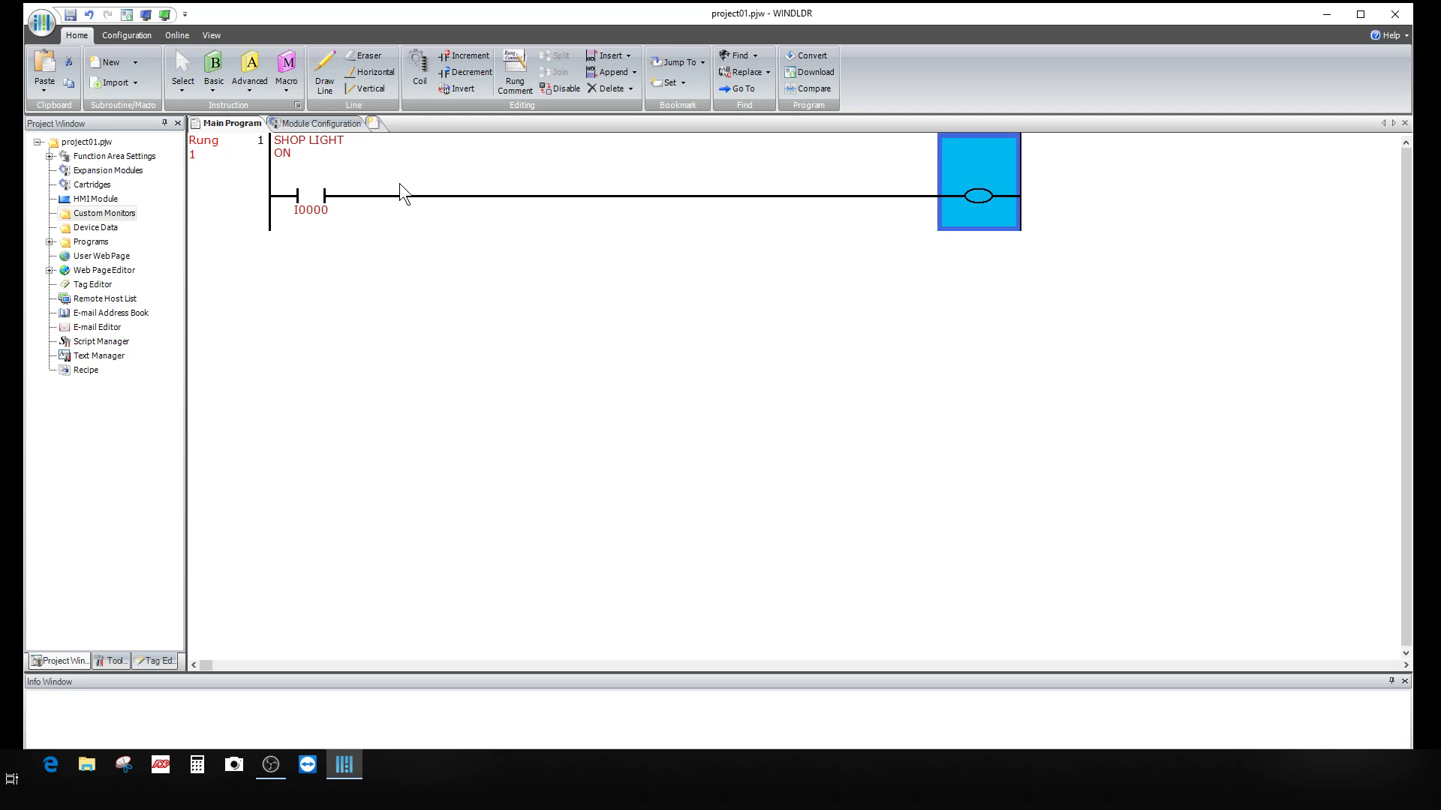
double_click(978, 196)
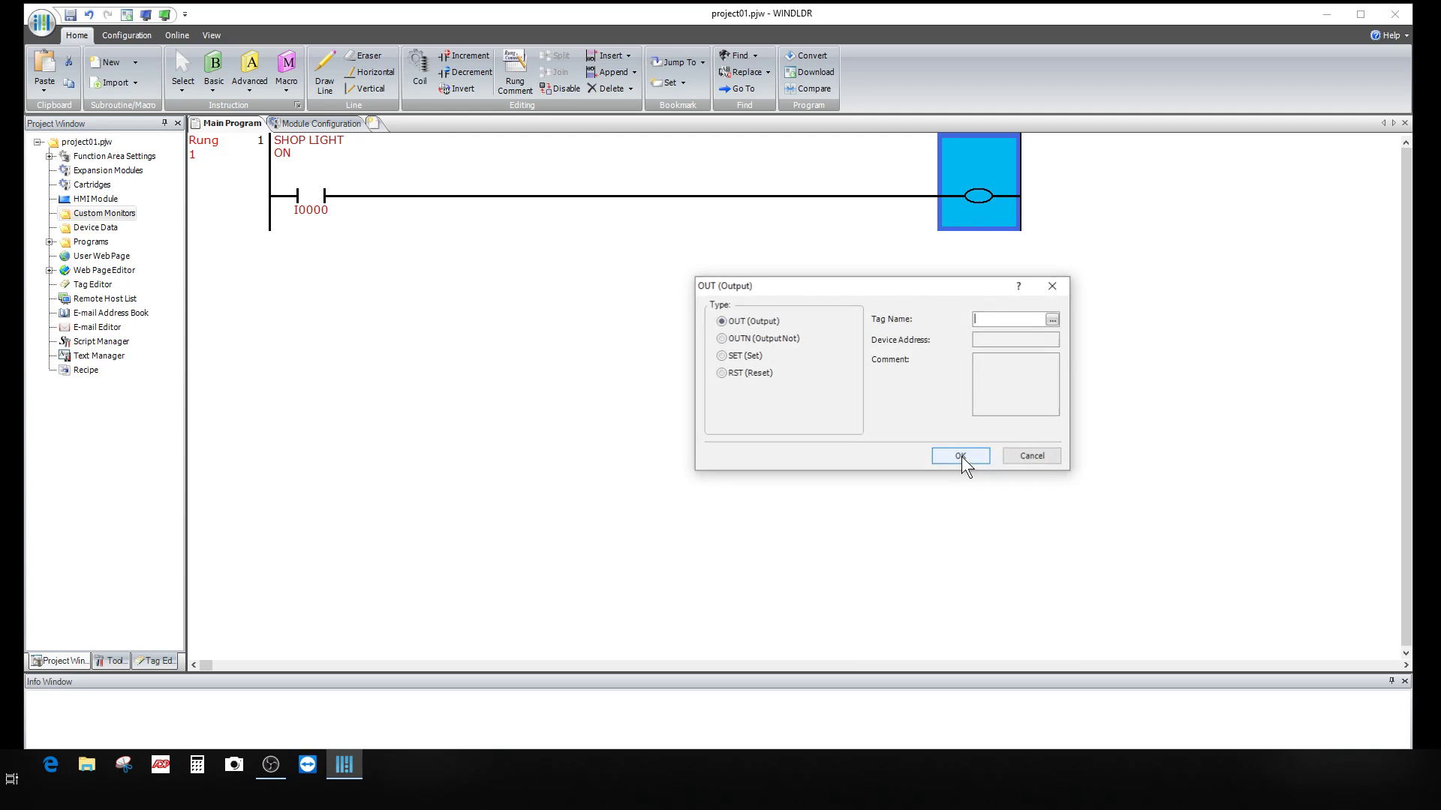
text(Q)
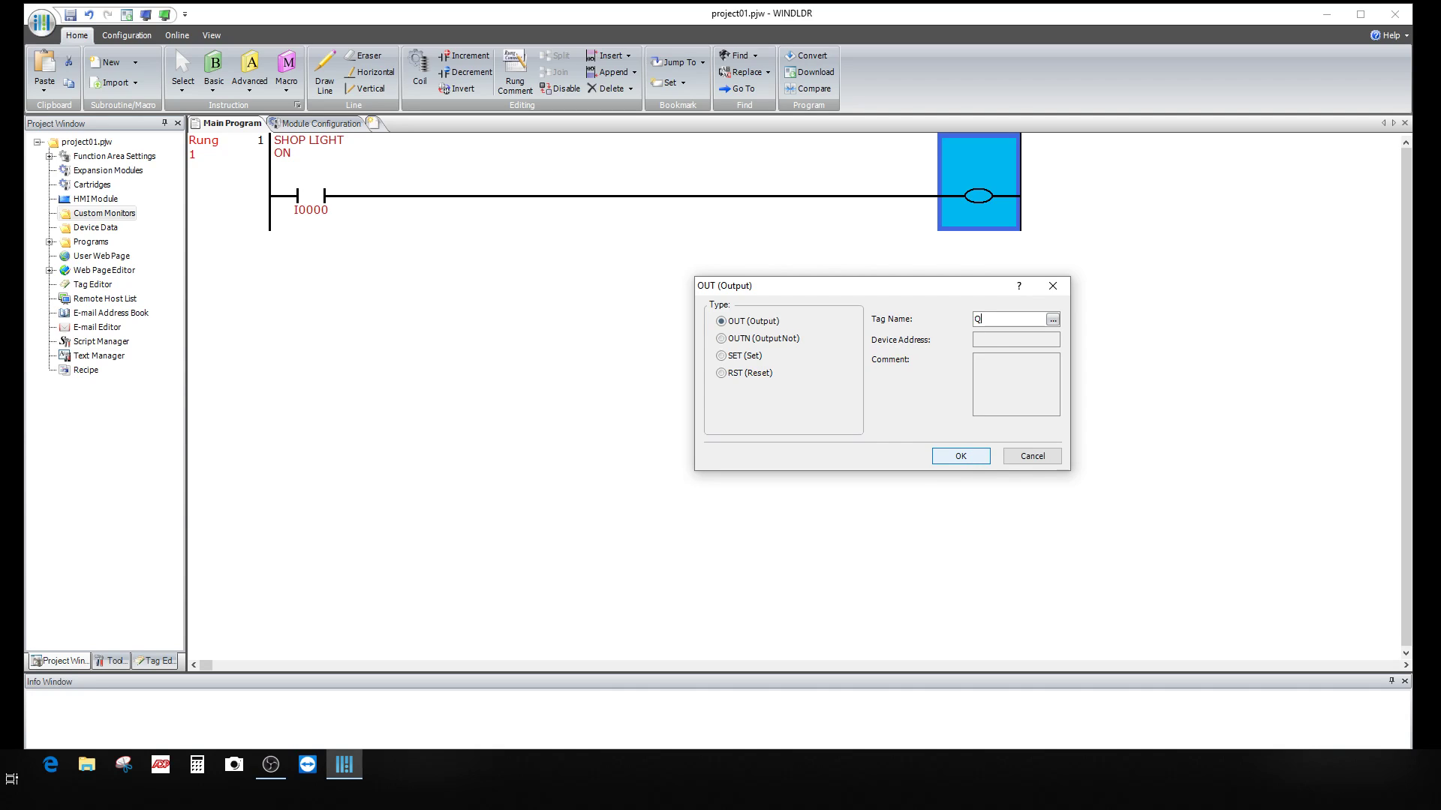
text(0)
key(Tab)
text(S)
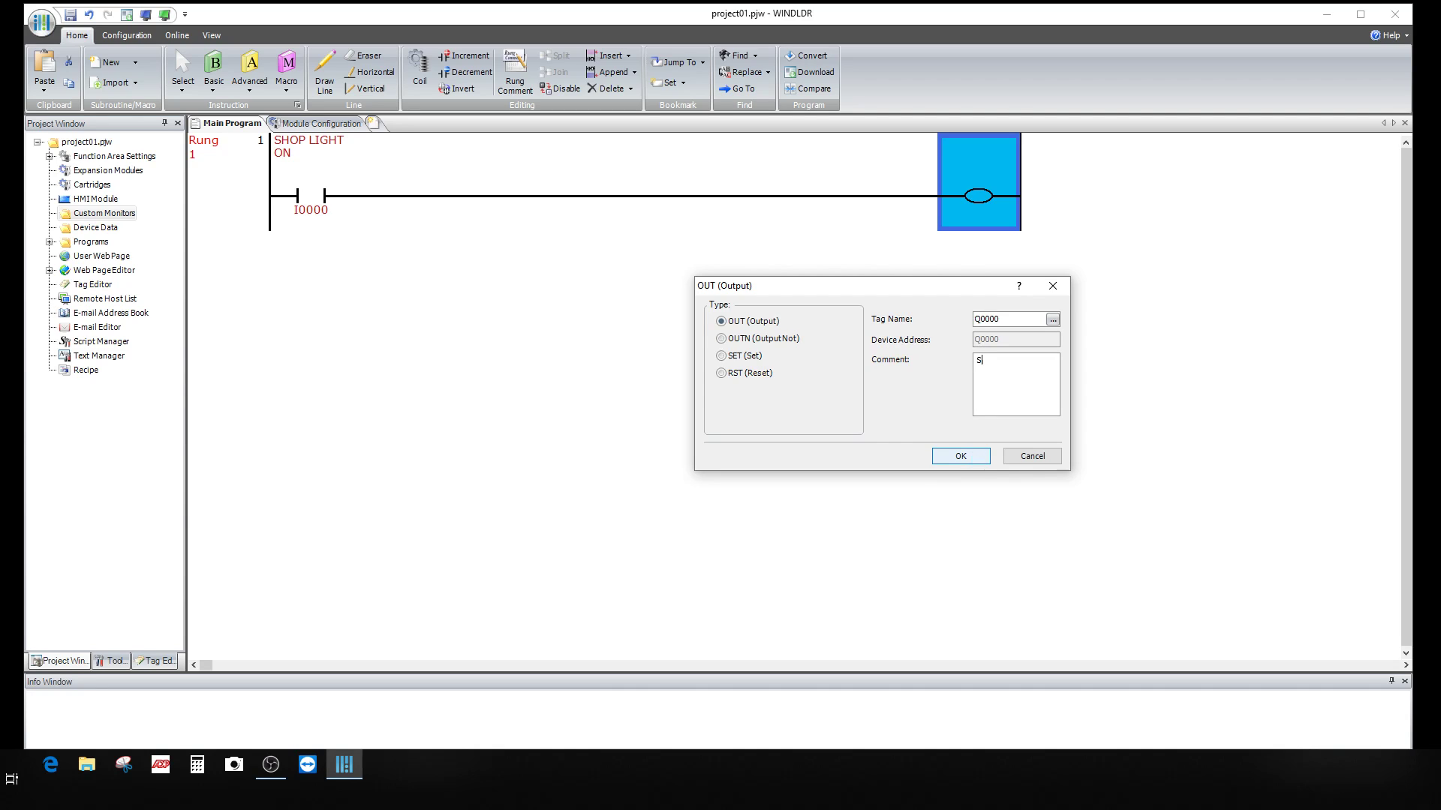
text(HPOP LIGHT)
click(961, 456)
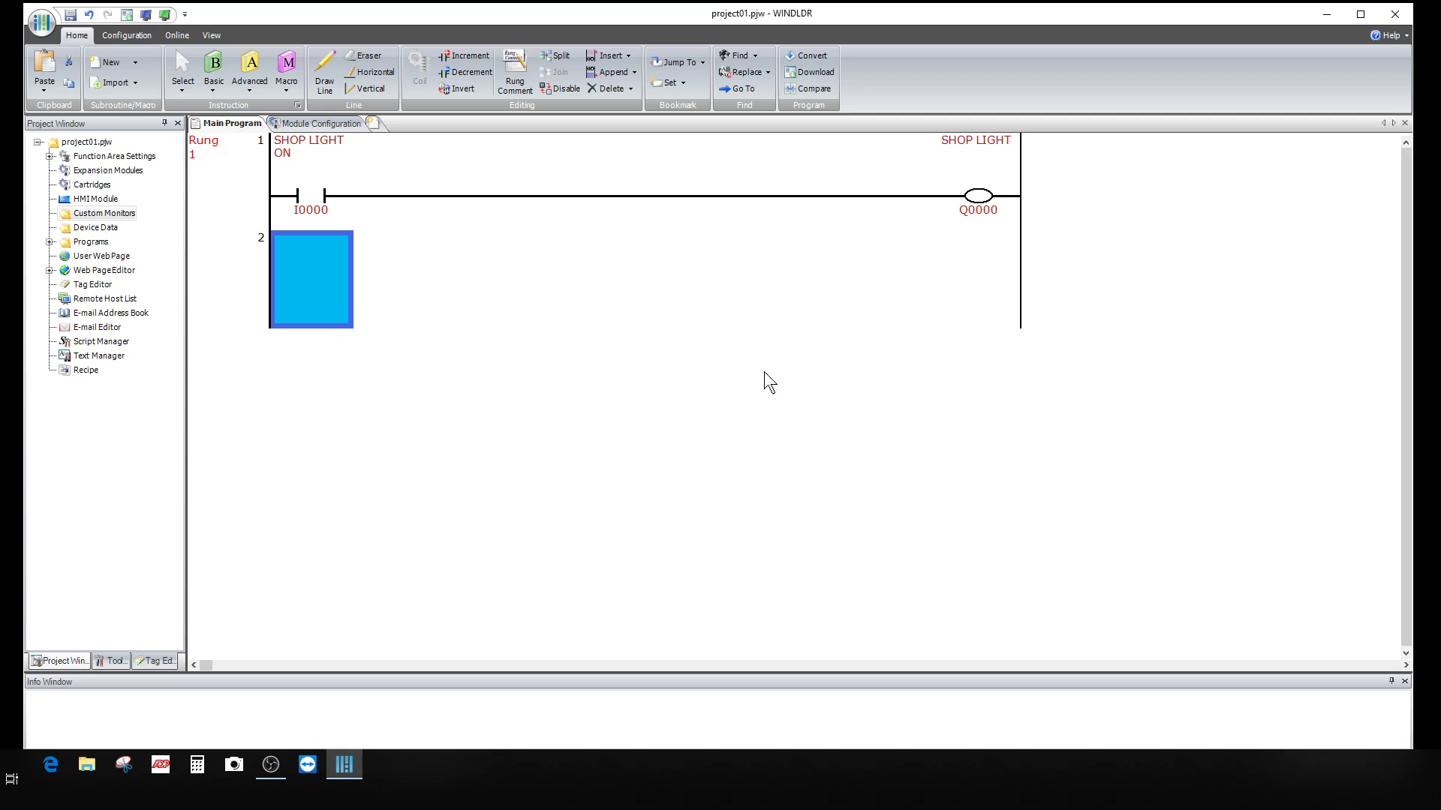
Step: Place a normally open contact on rung 2 and move it to the first column
click(218, 65)
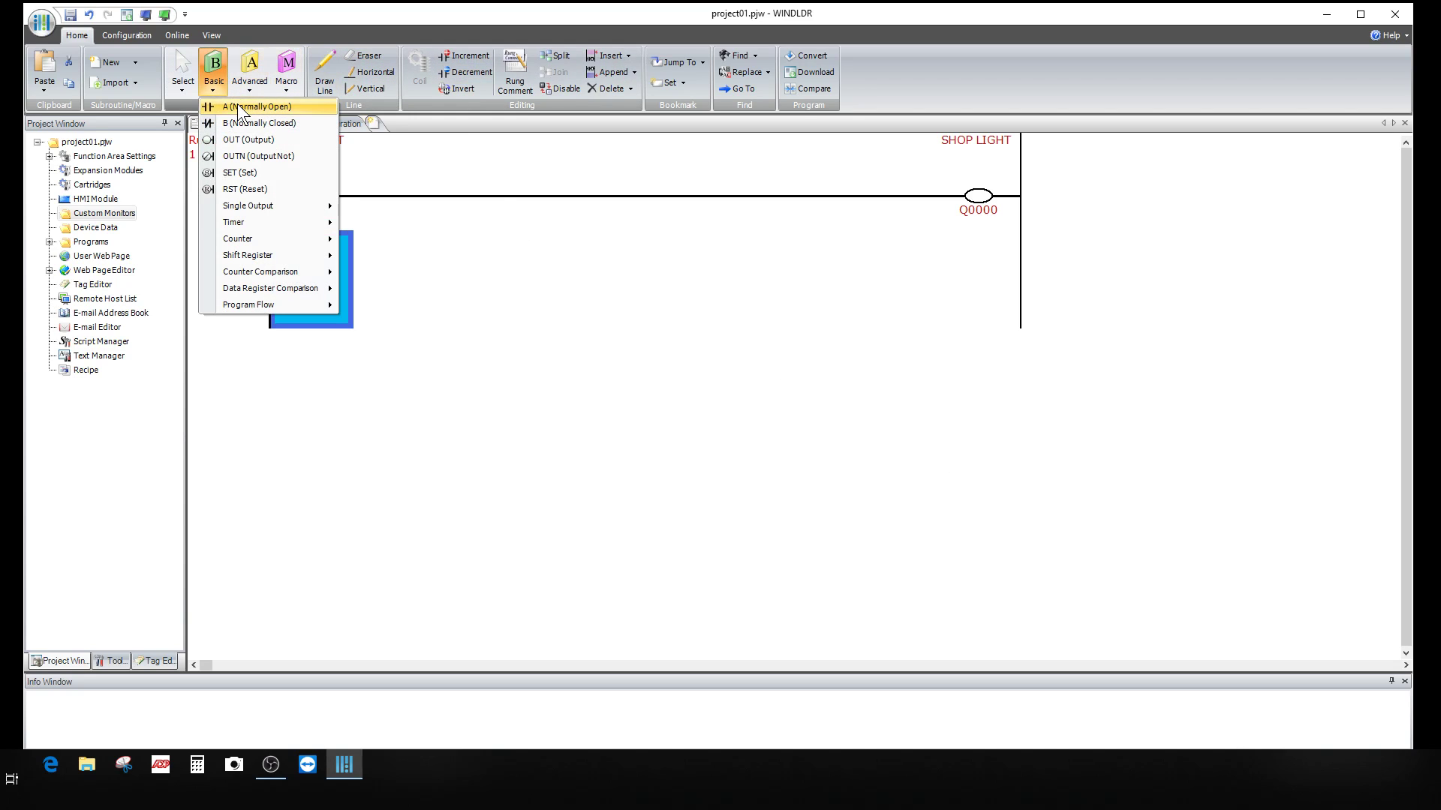
click(237, 106)
click(218, 69)
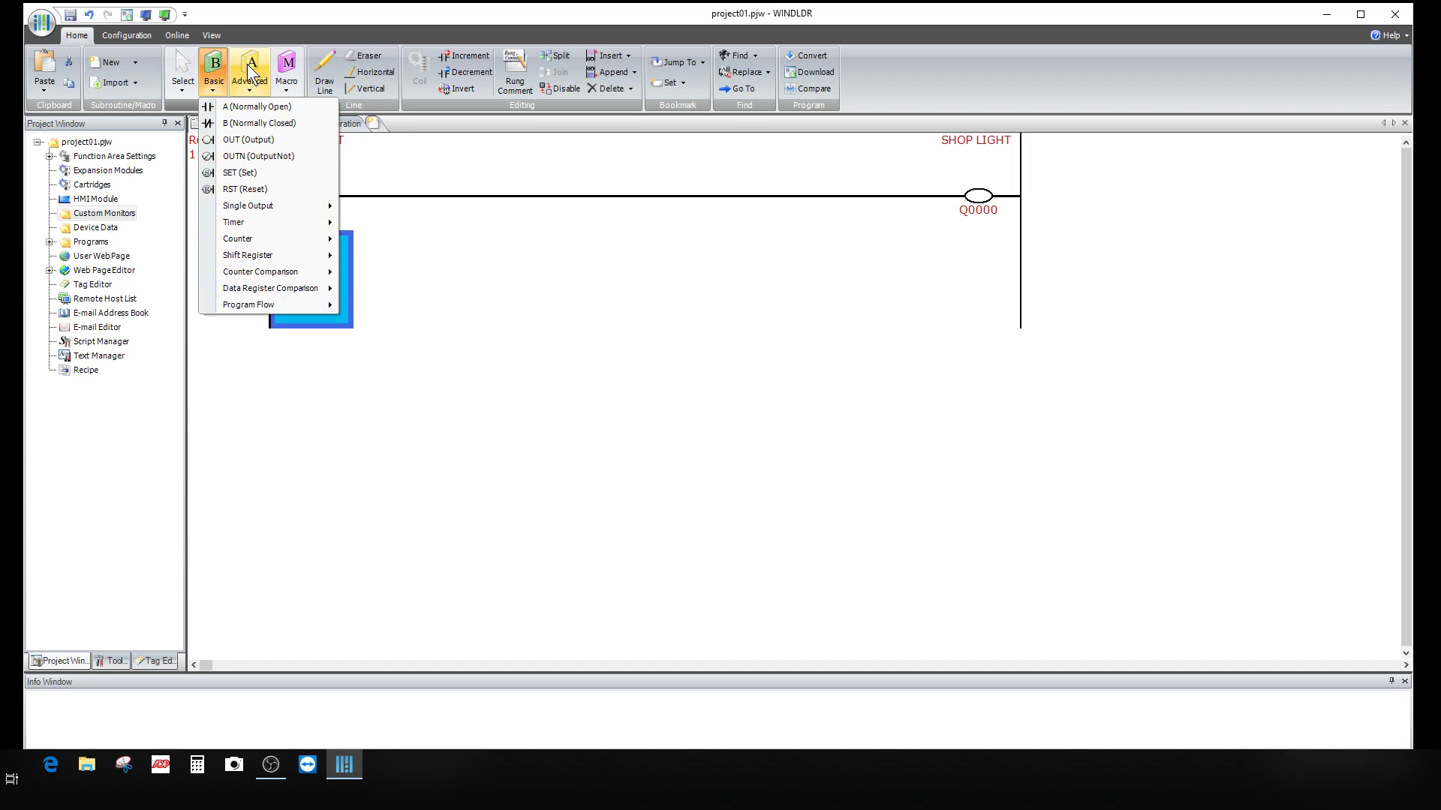
mouse_move(309, 214)
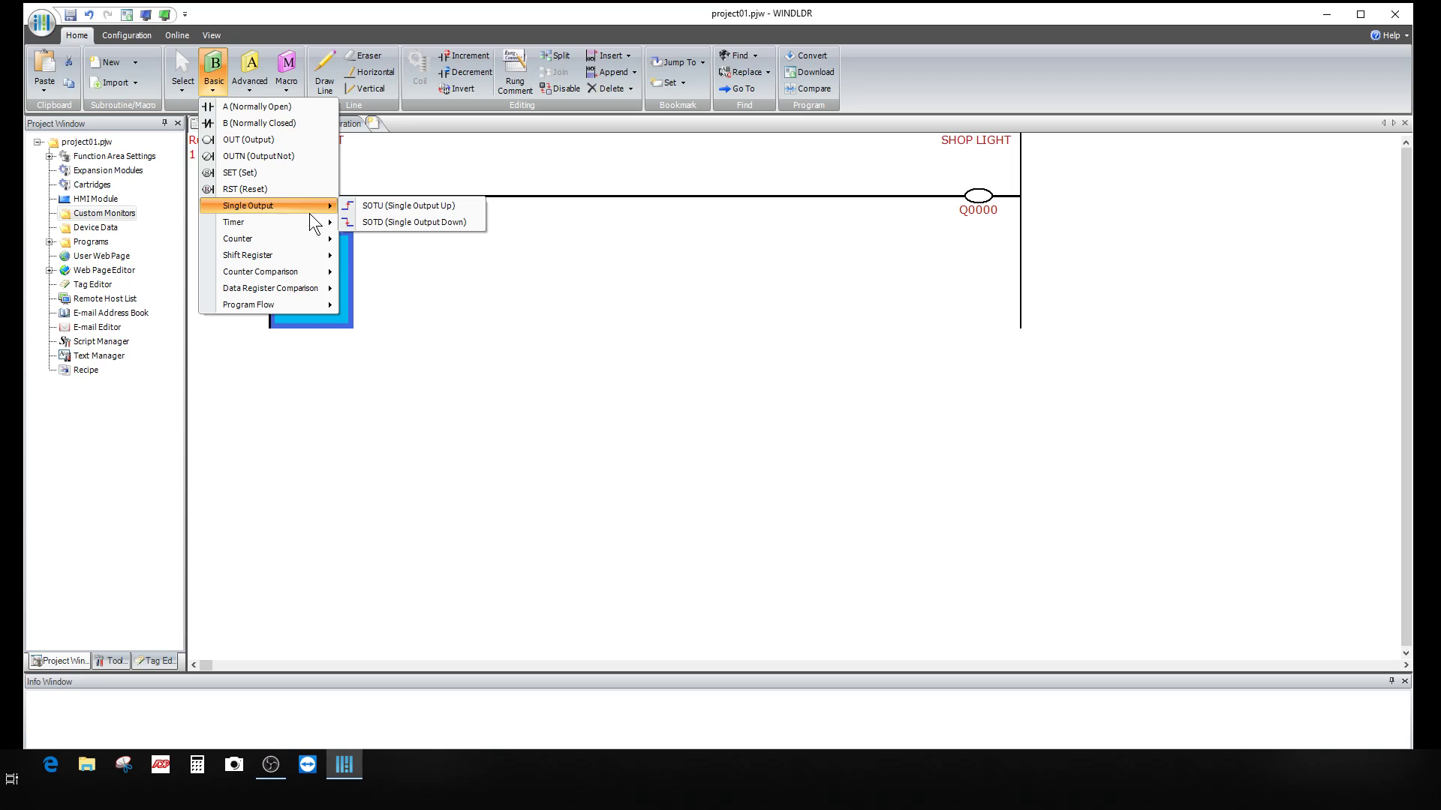
click(377, 295)
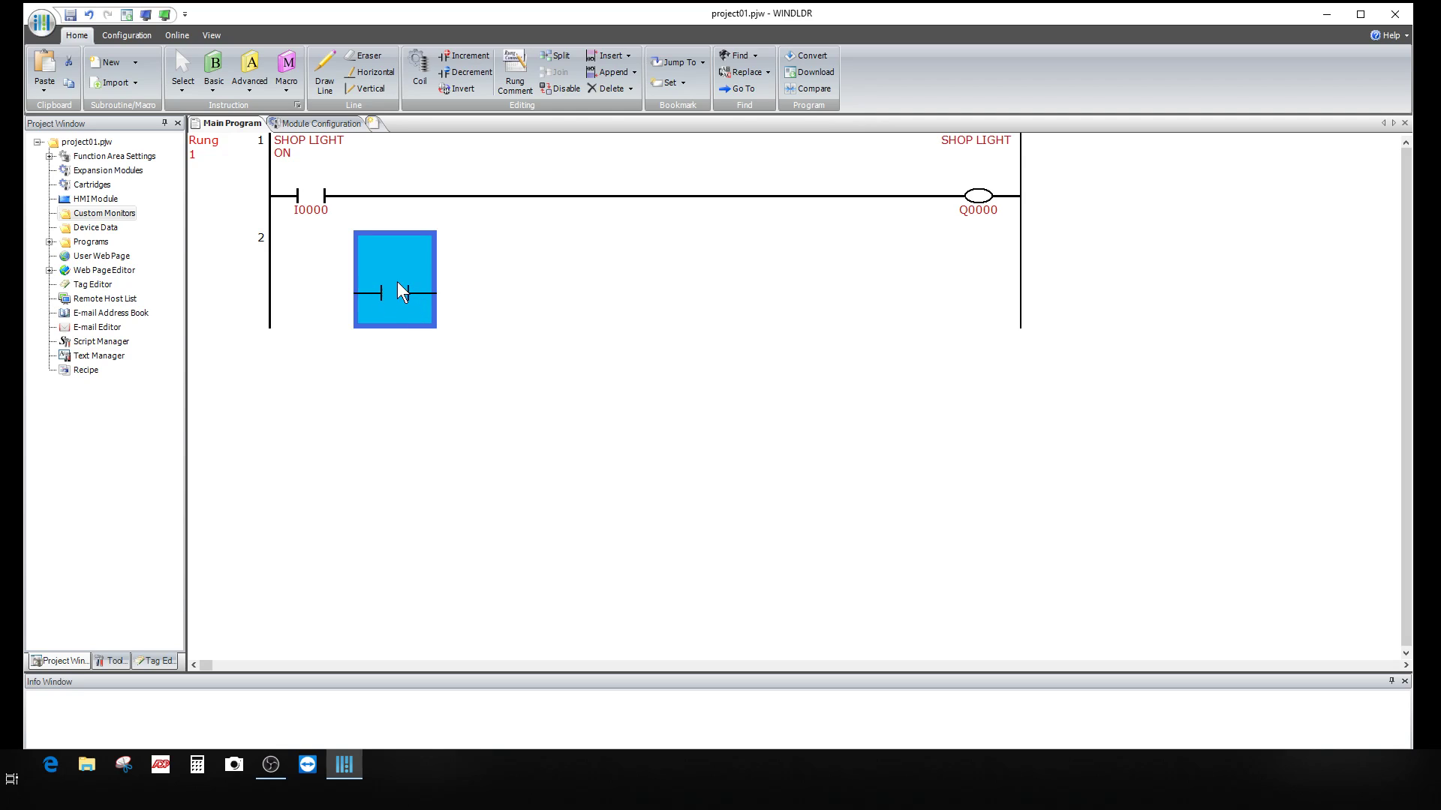
right_click(393, 284)
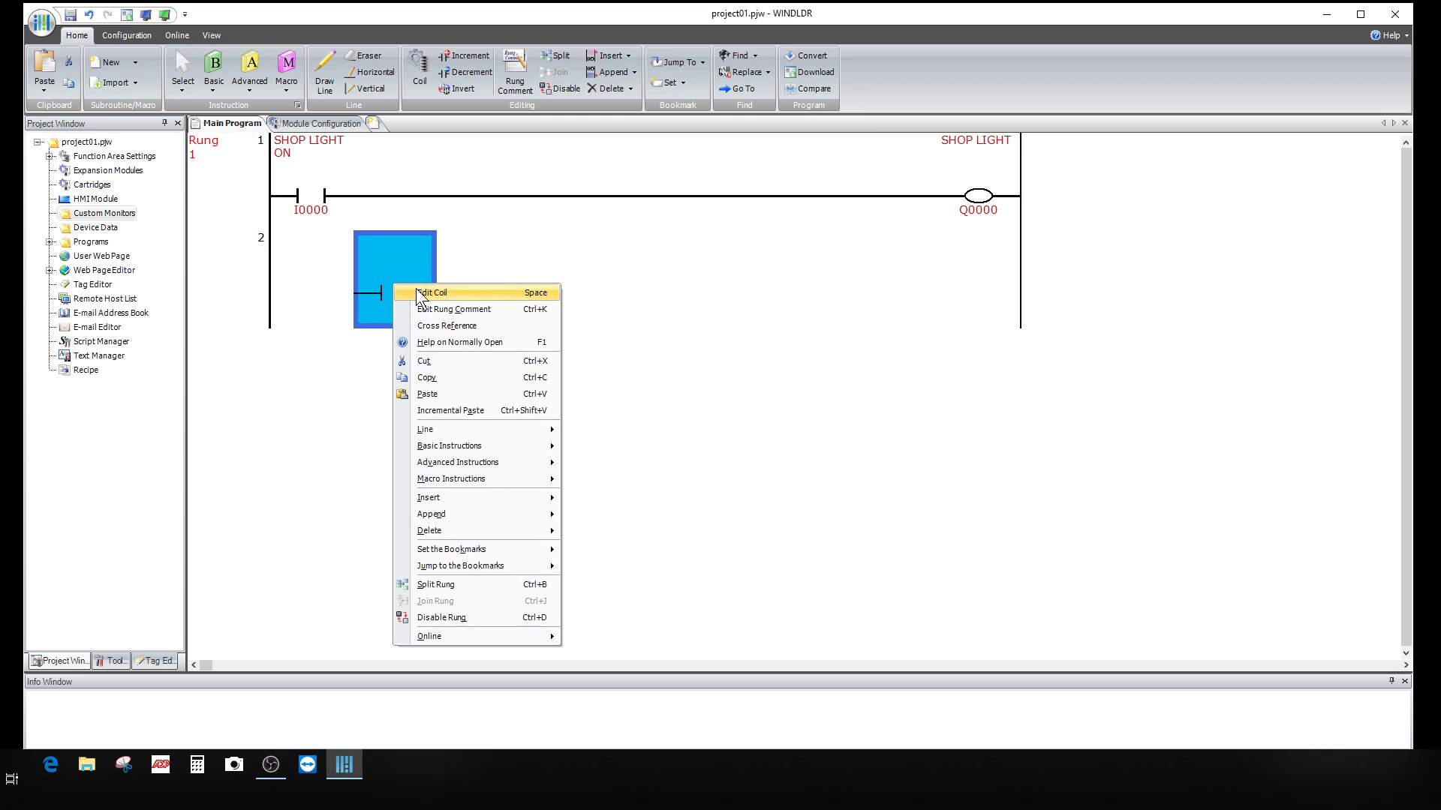
click(429, 365)
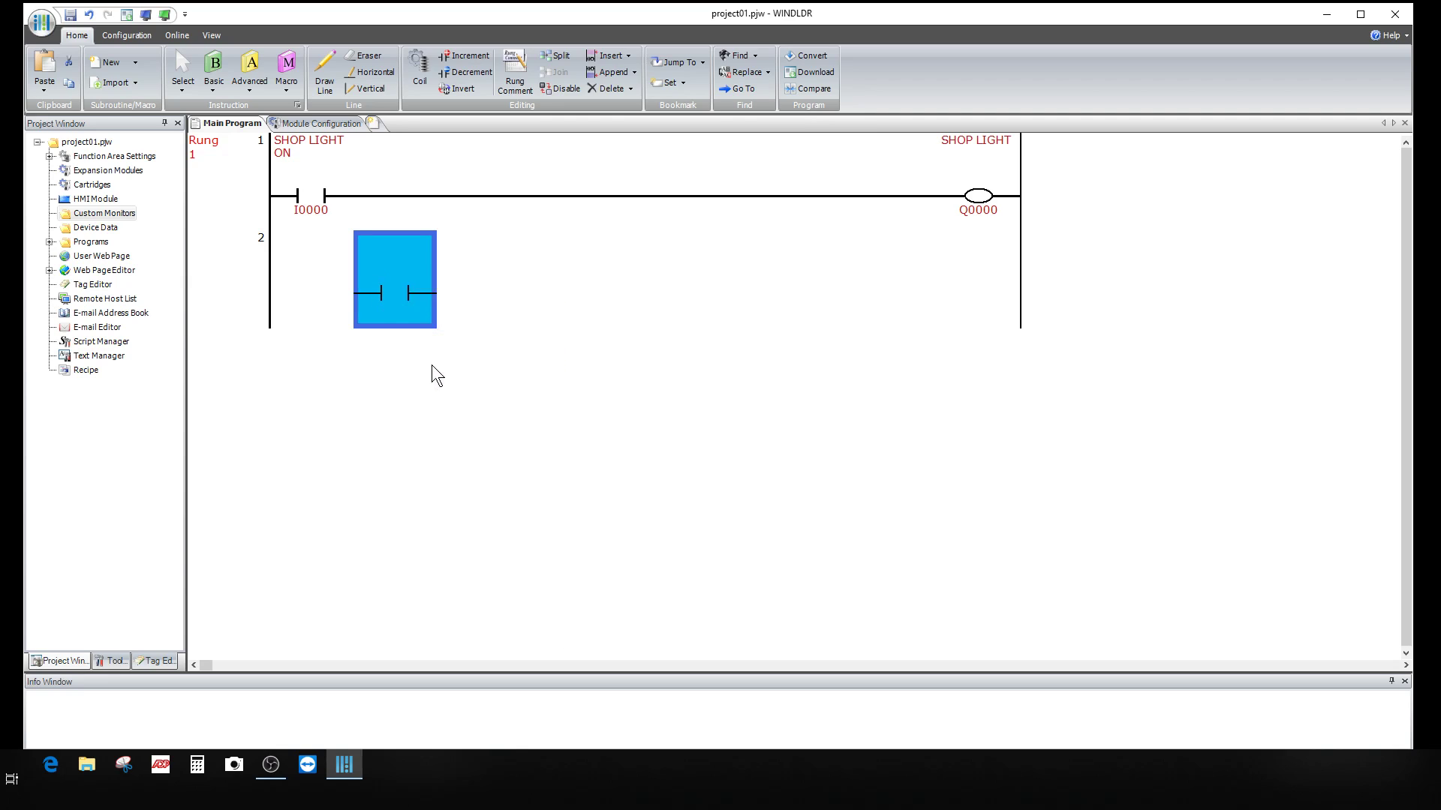
click(314, 291)
right_click(315, 292)
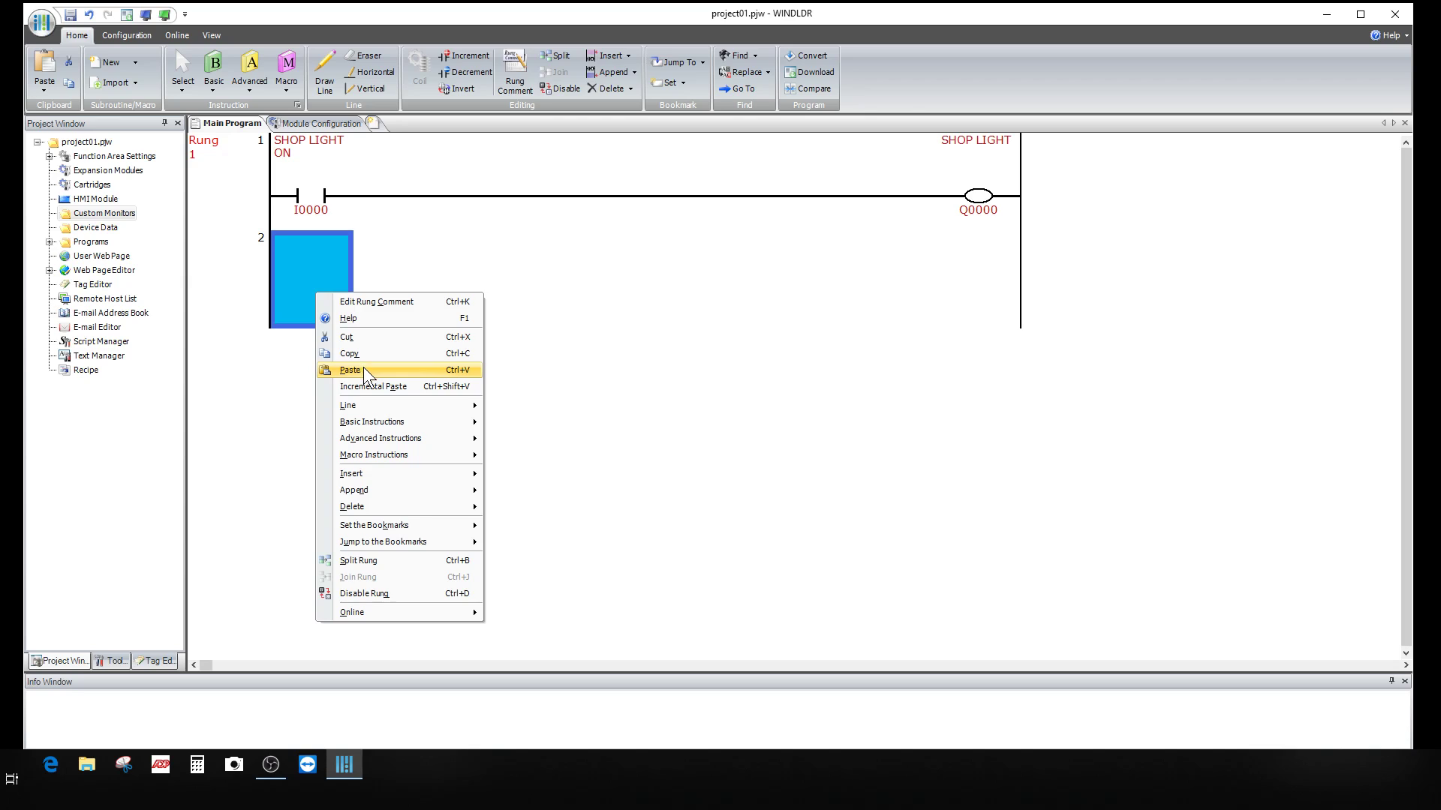
click(364, 369)
Step: Set the rung 2 contact to tag I1 with the comment 'BARN LIGHT'
double_click(308, 283)
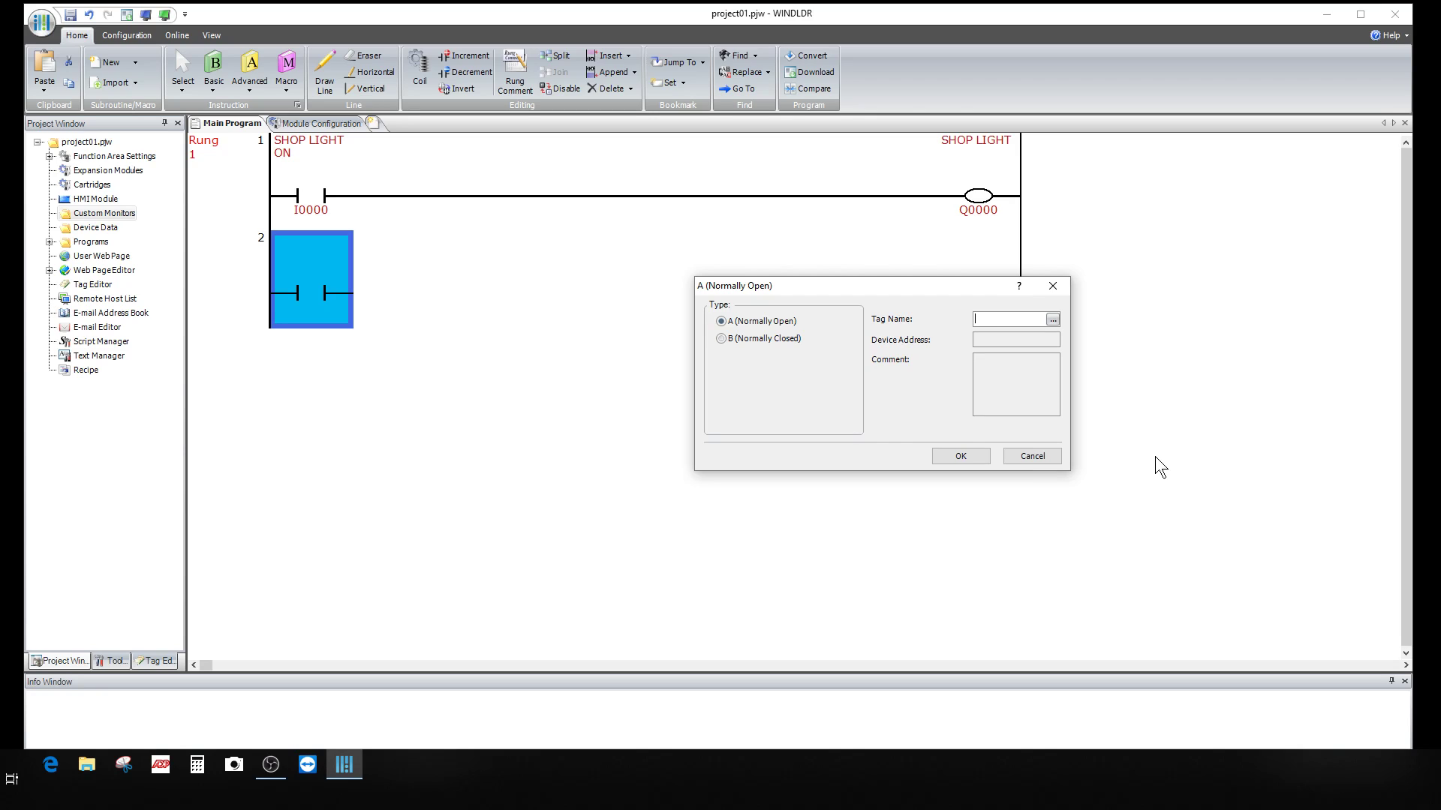
text(I1)
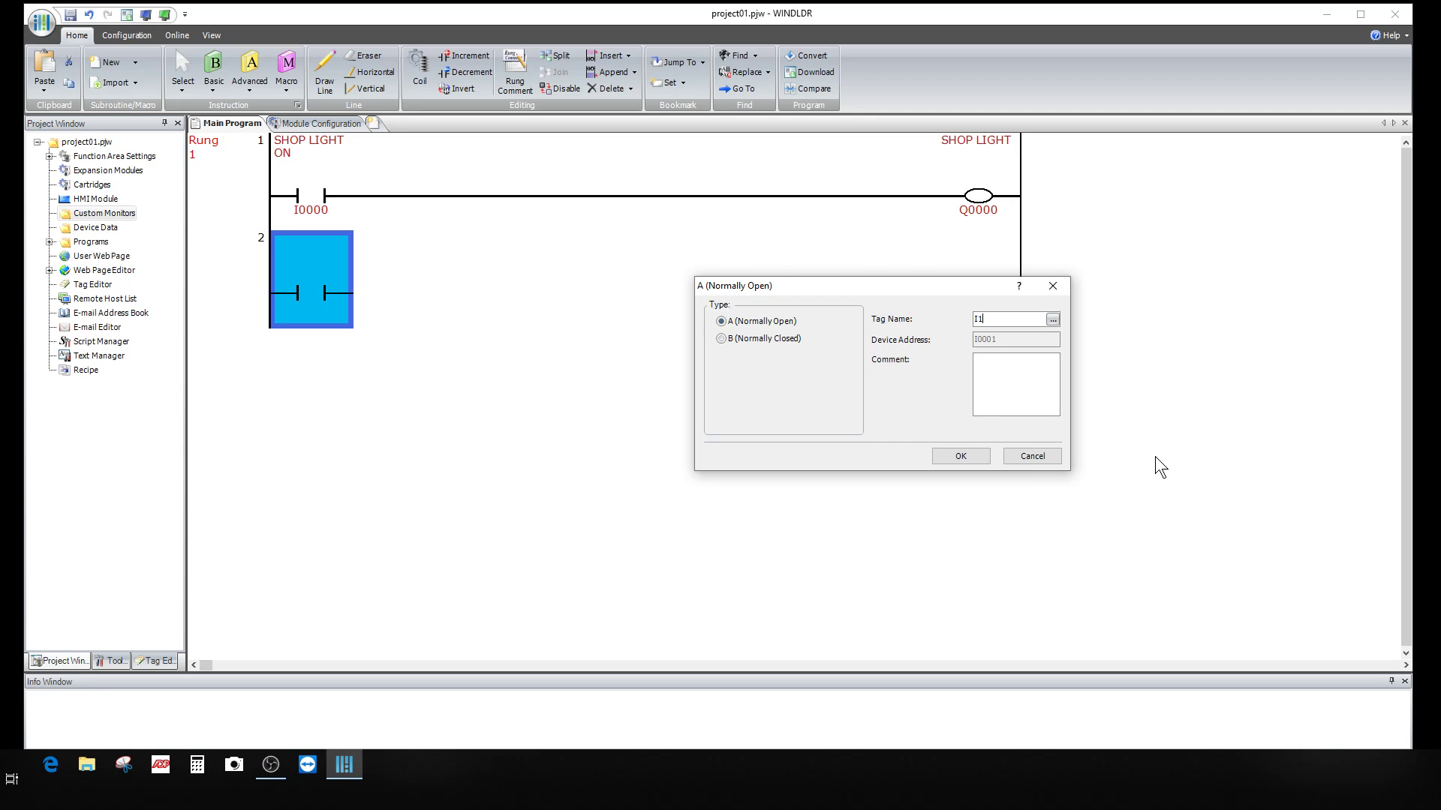
key(Tab)
text(BARN LIGHT)
click(963, 455)
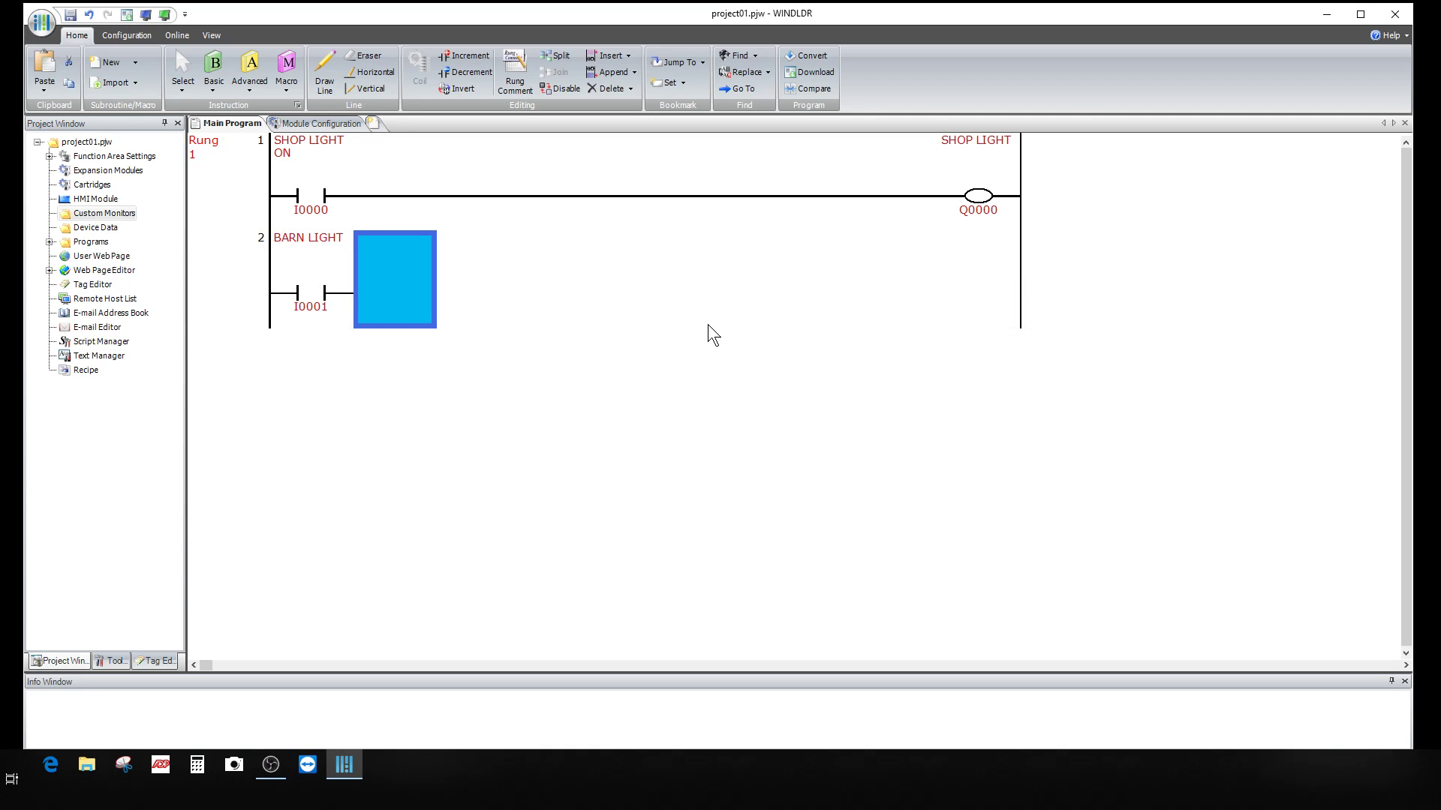
Step: Add an OUT coil at rung 2's end with tag Q1 and comment 'BARN LIGHT'
click(214, 74)
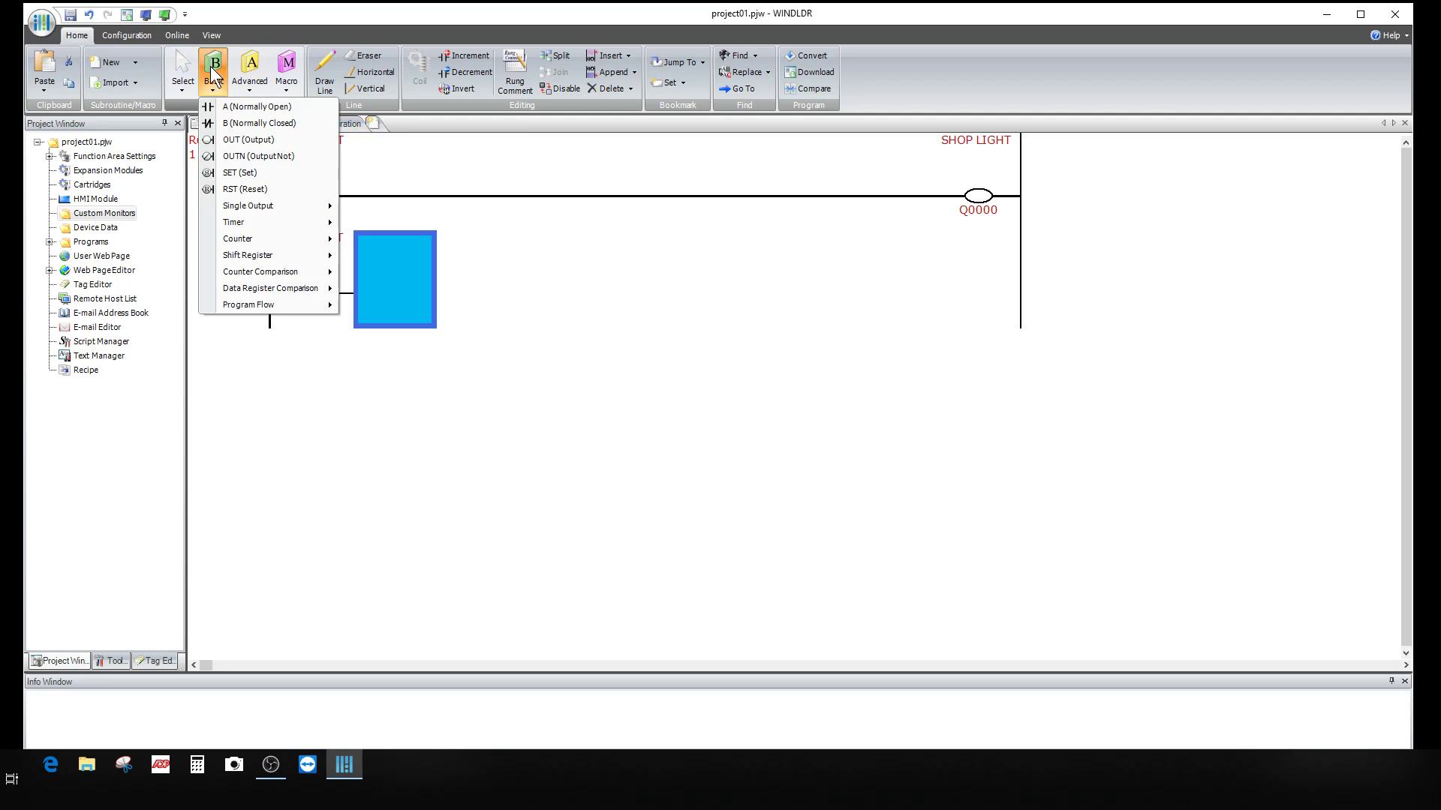
click(236, 137)
click(372, 276)
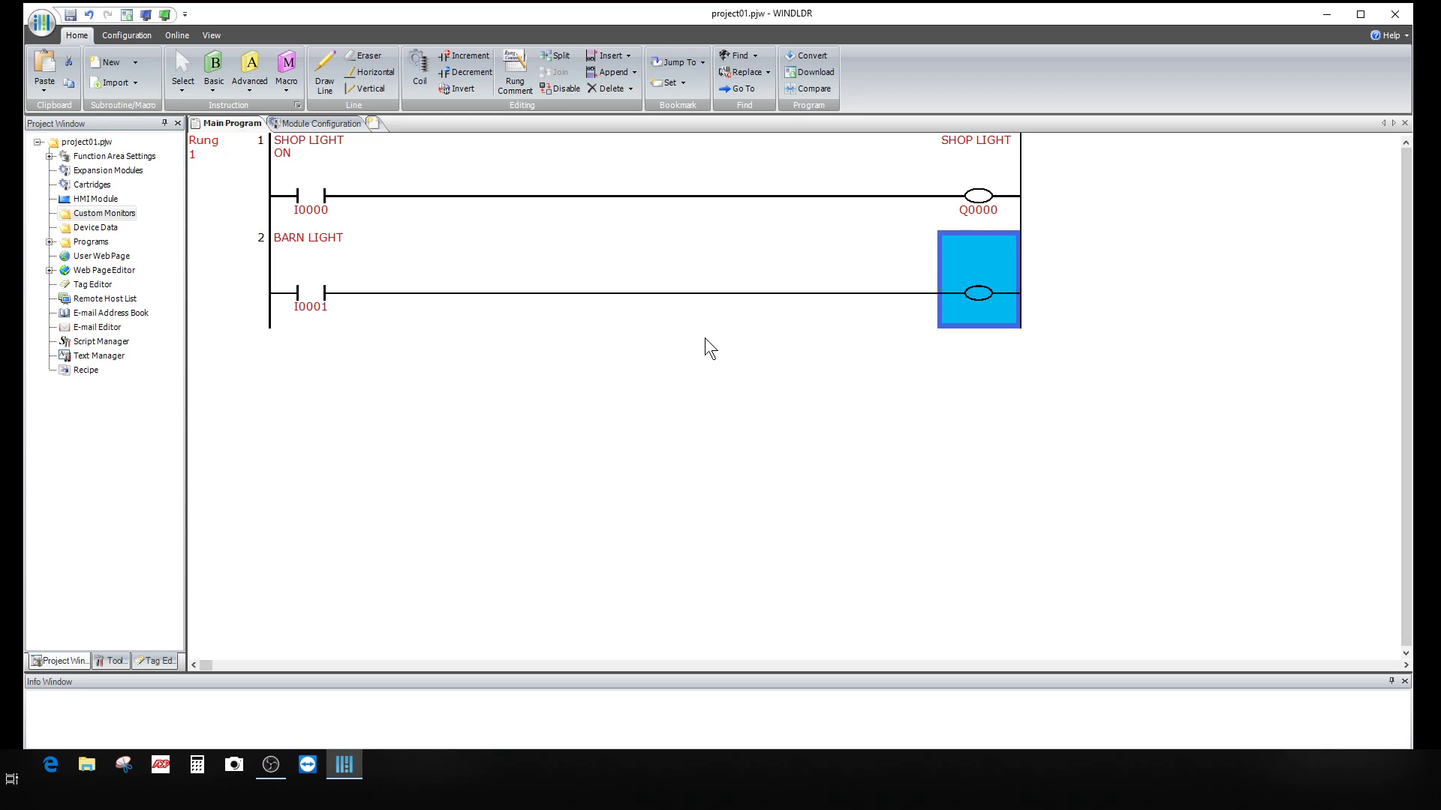
double_click(965, 292)
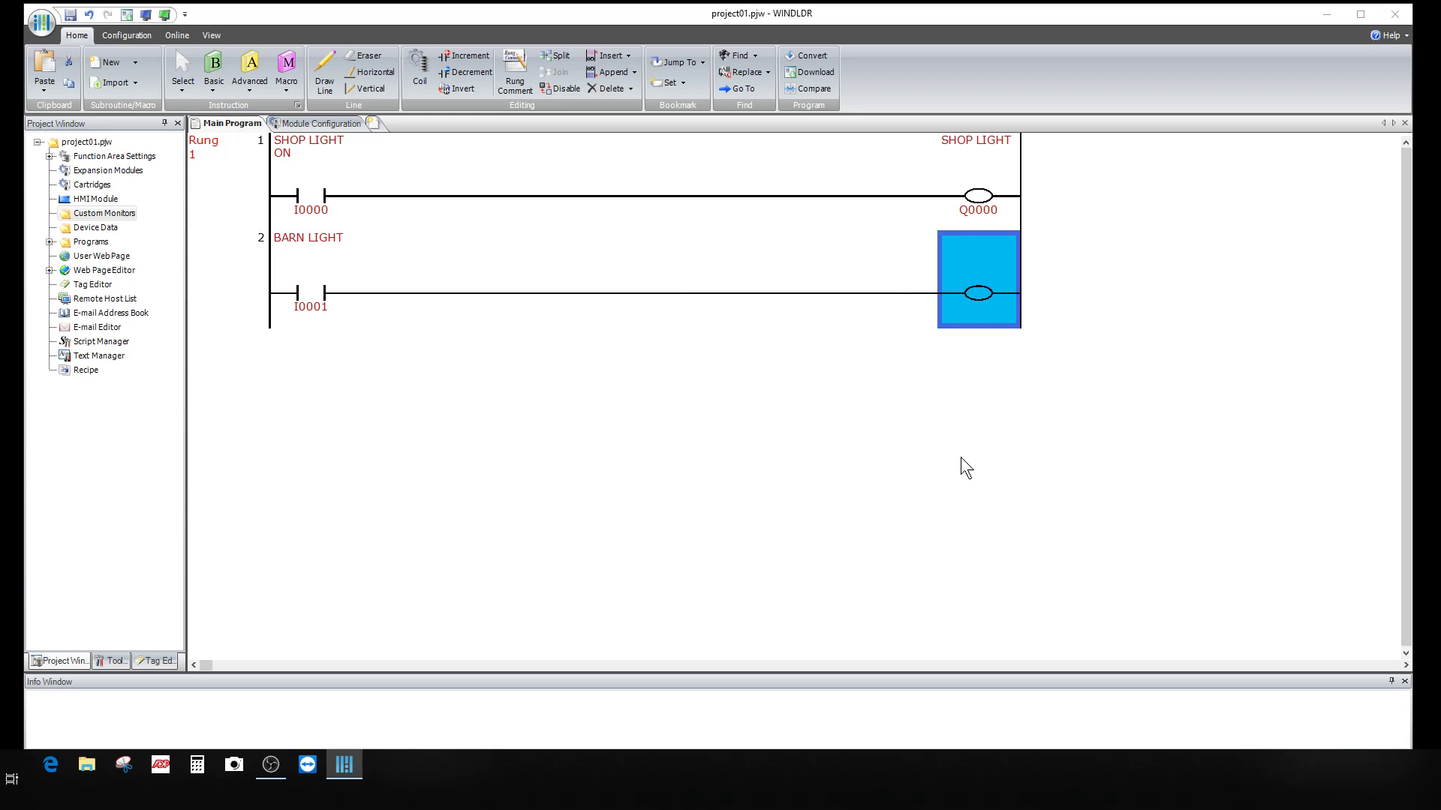
text(Q1)
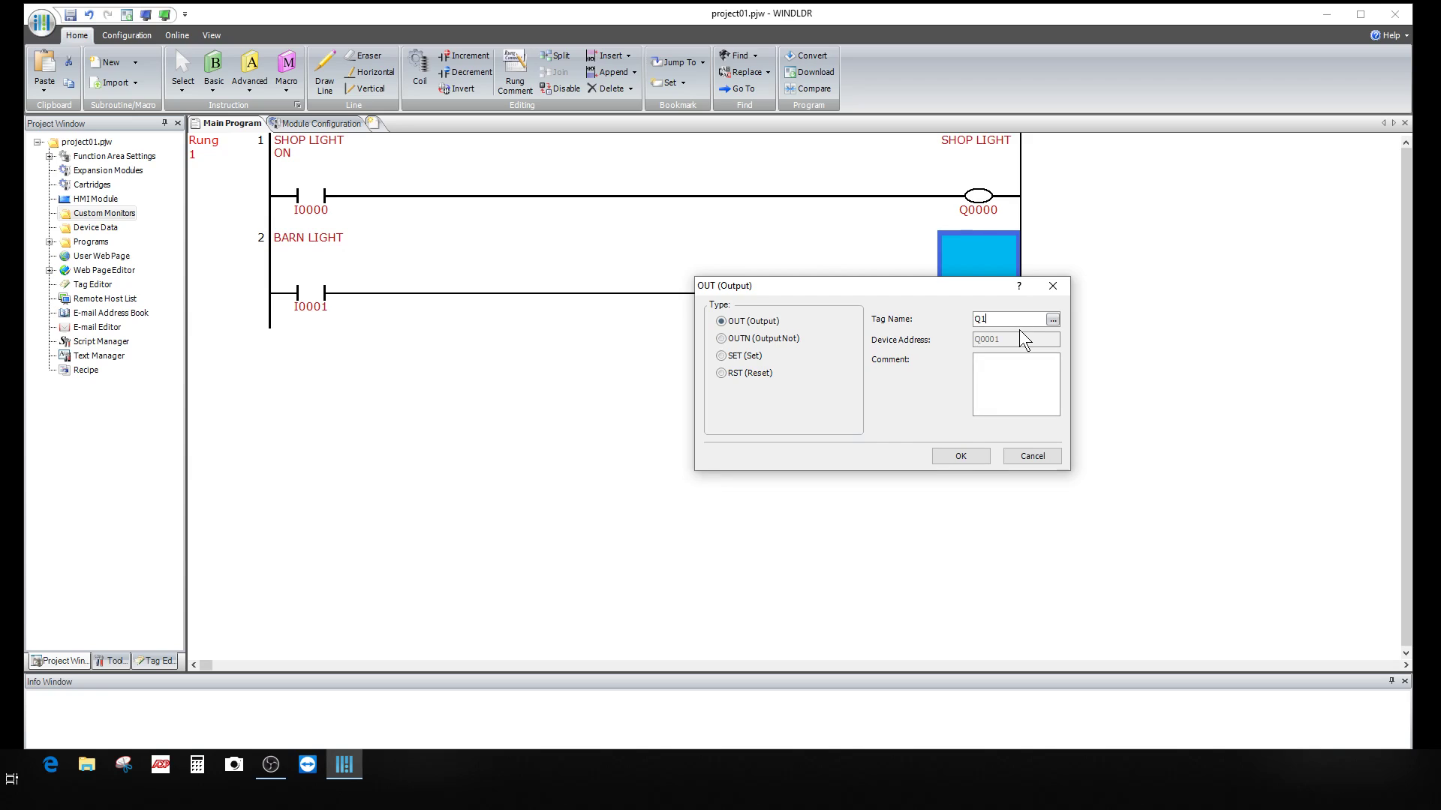
text(BARN LIGHT)
click(962, 455)
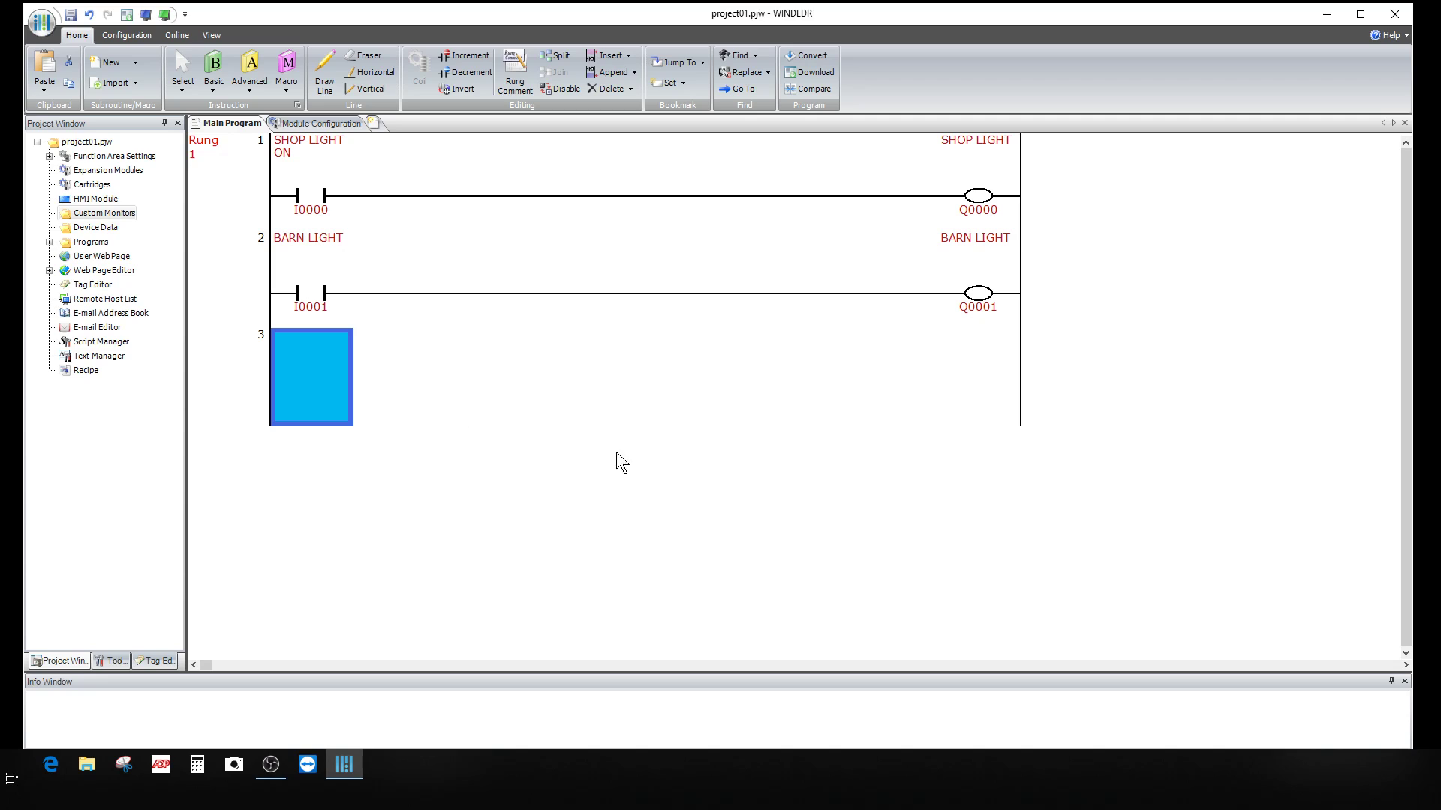
Step: Save the project to the Desktop as SHOP.pjw, replacing the existing file
click(71, 15)
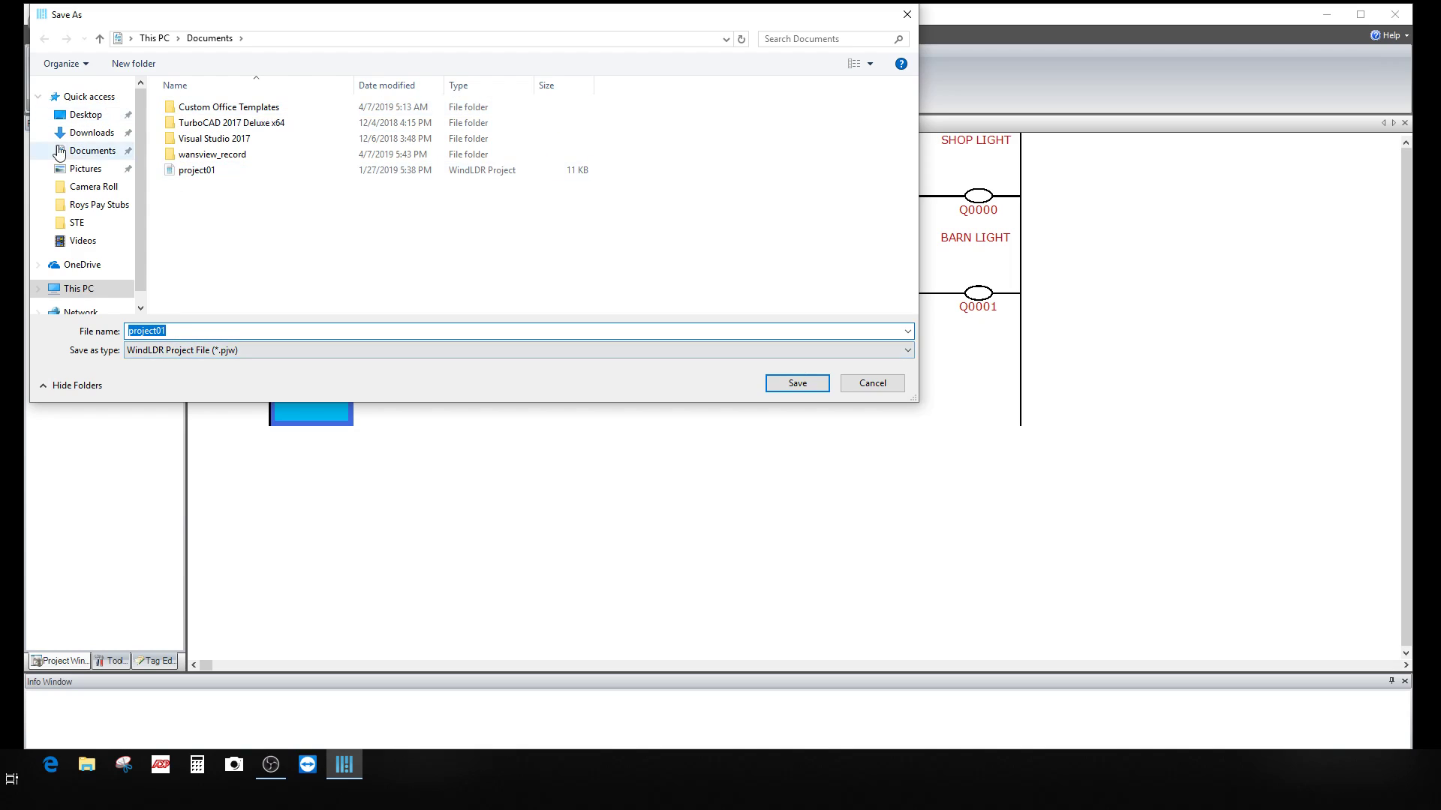
click(94, 115)
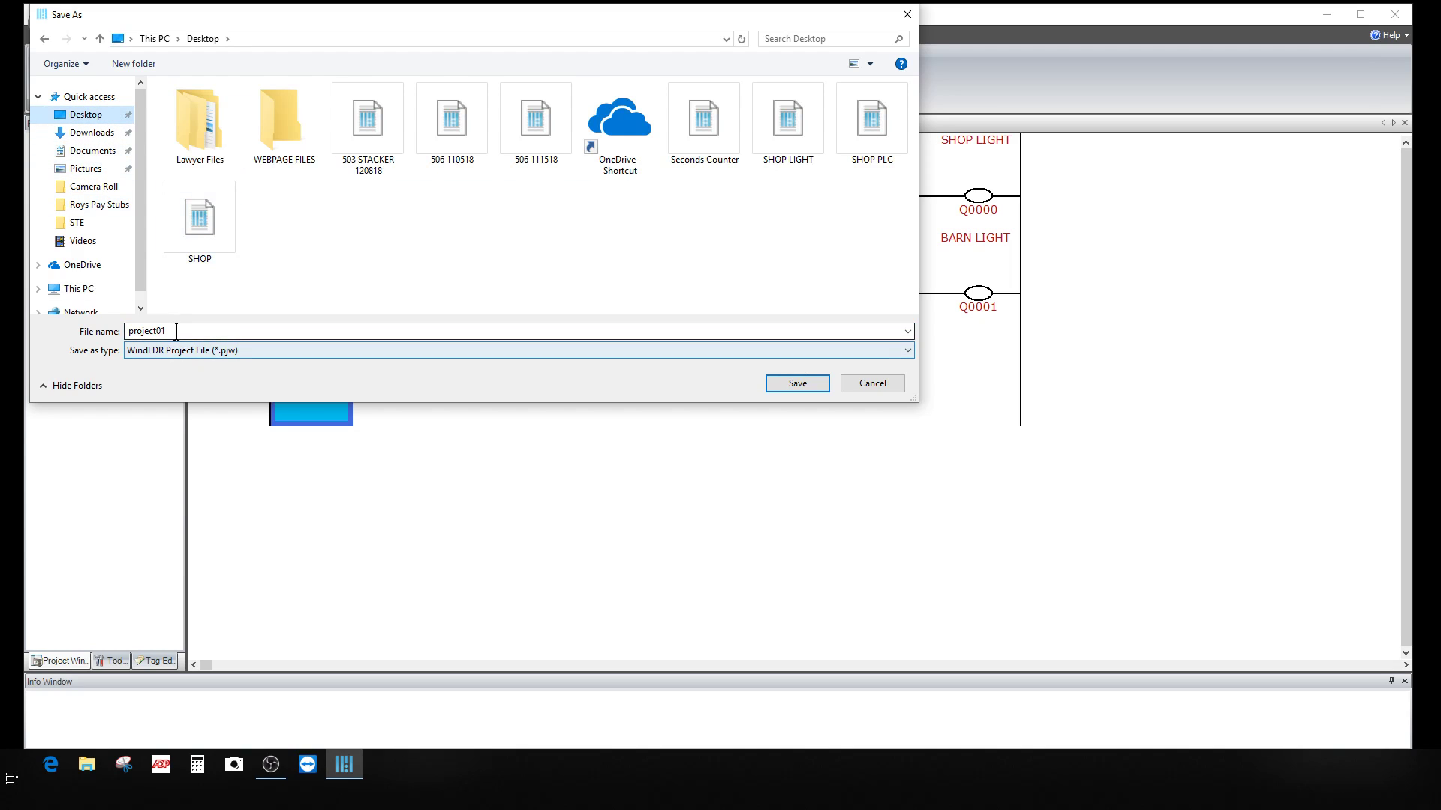
text(SH)
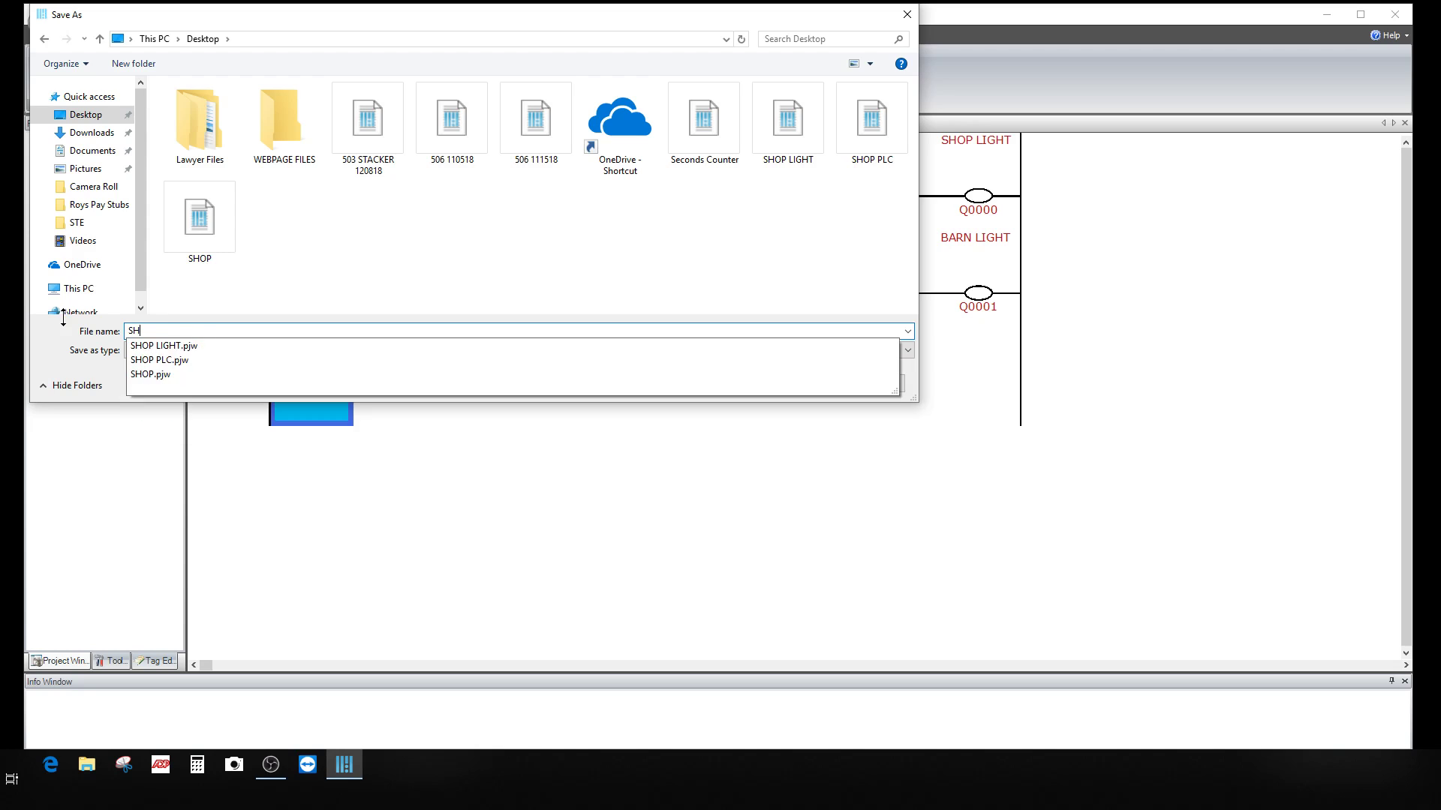
text(OP)
key(Return)
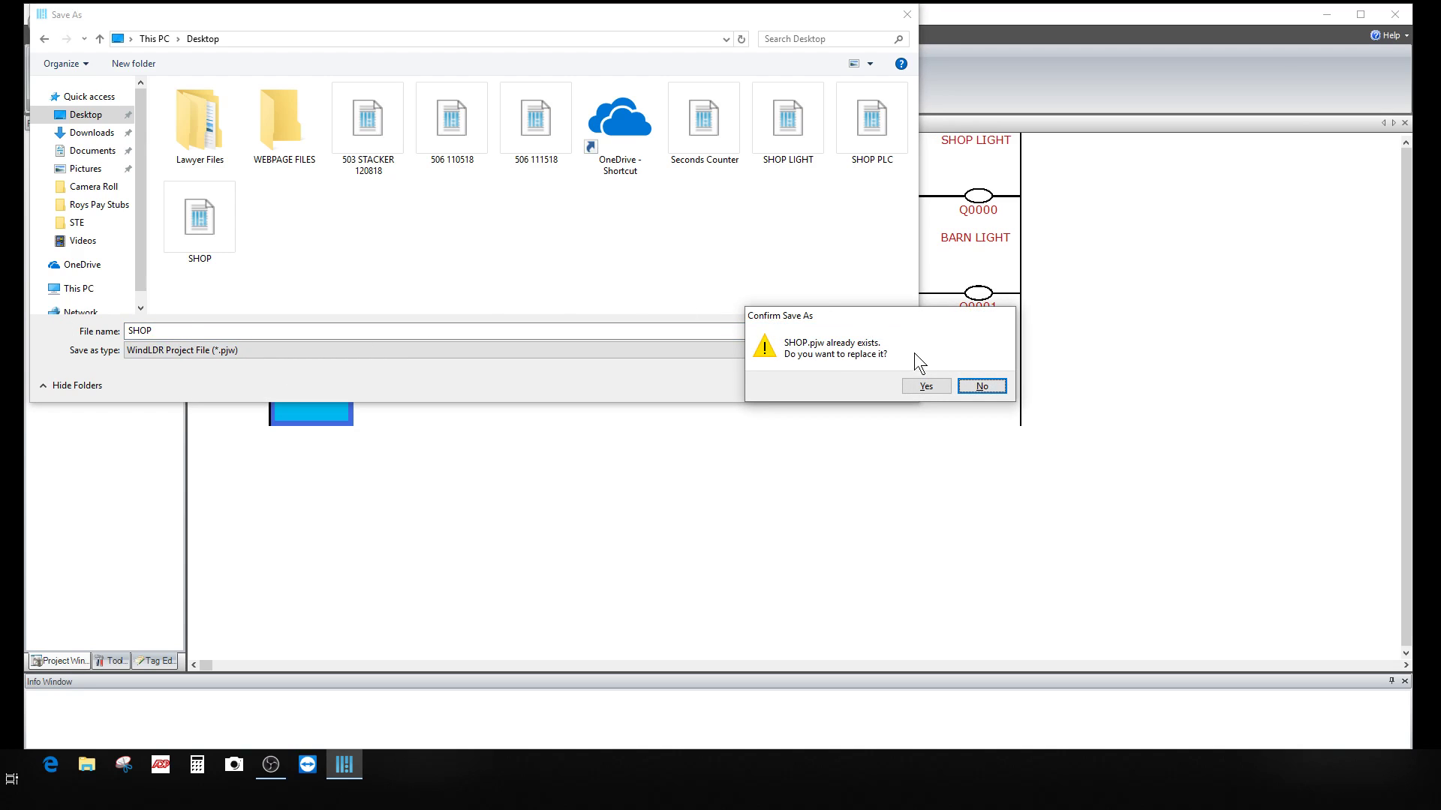
click(935, 385)
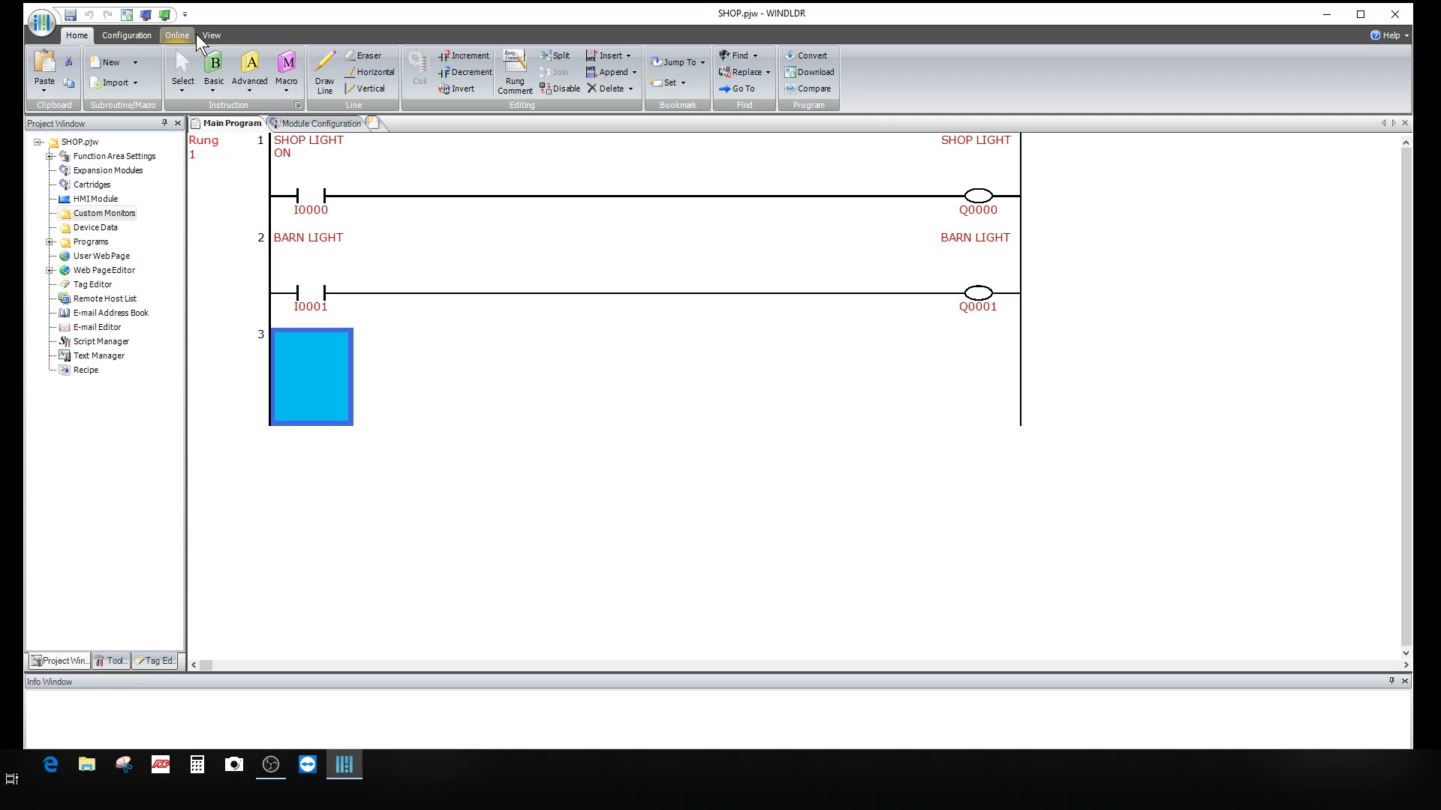
Step: Restore the project tree, expand Web Page Editor, and launch Symbol Factory from the Image folder
click(210, 35)
click(192, 74)
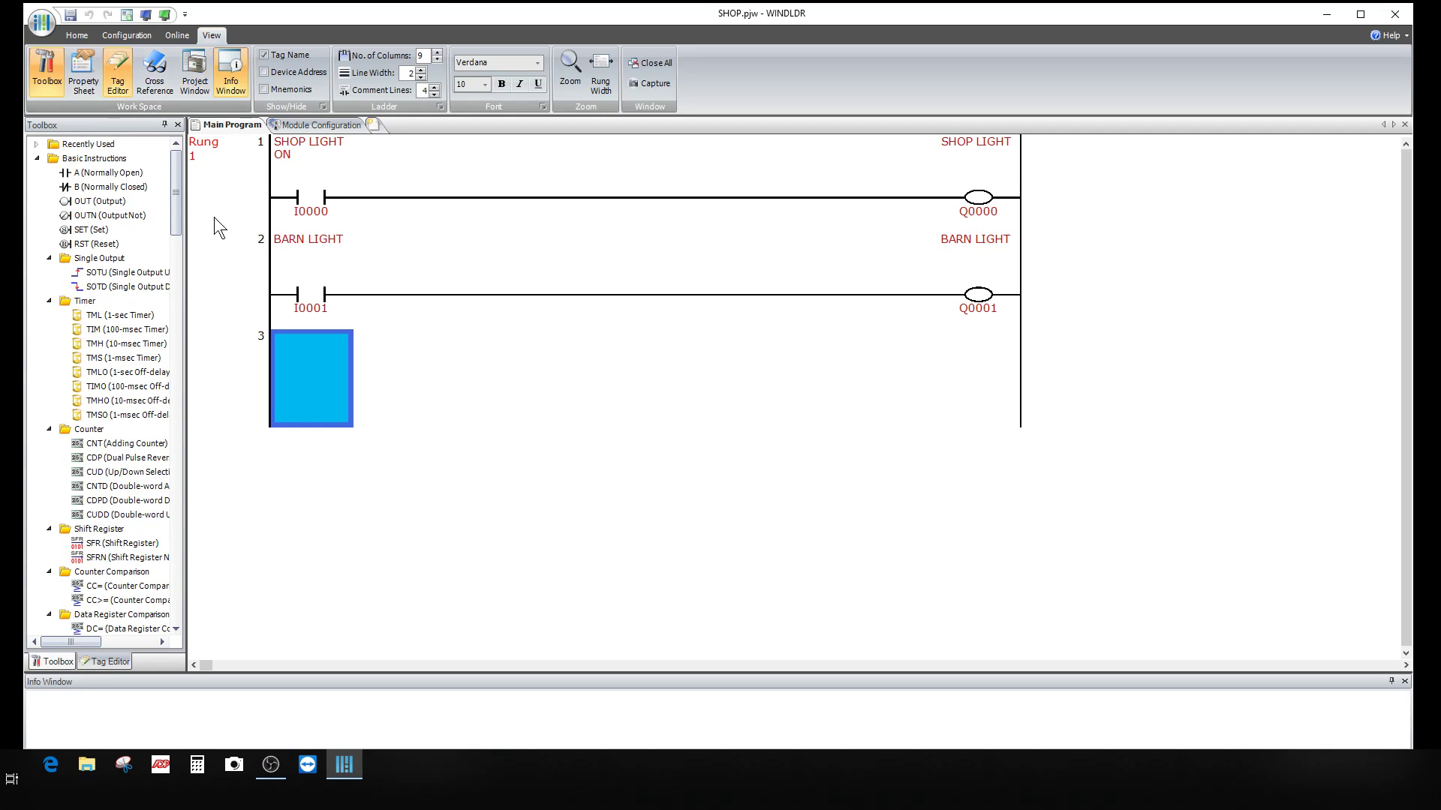
click(195, 79)
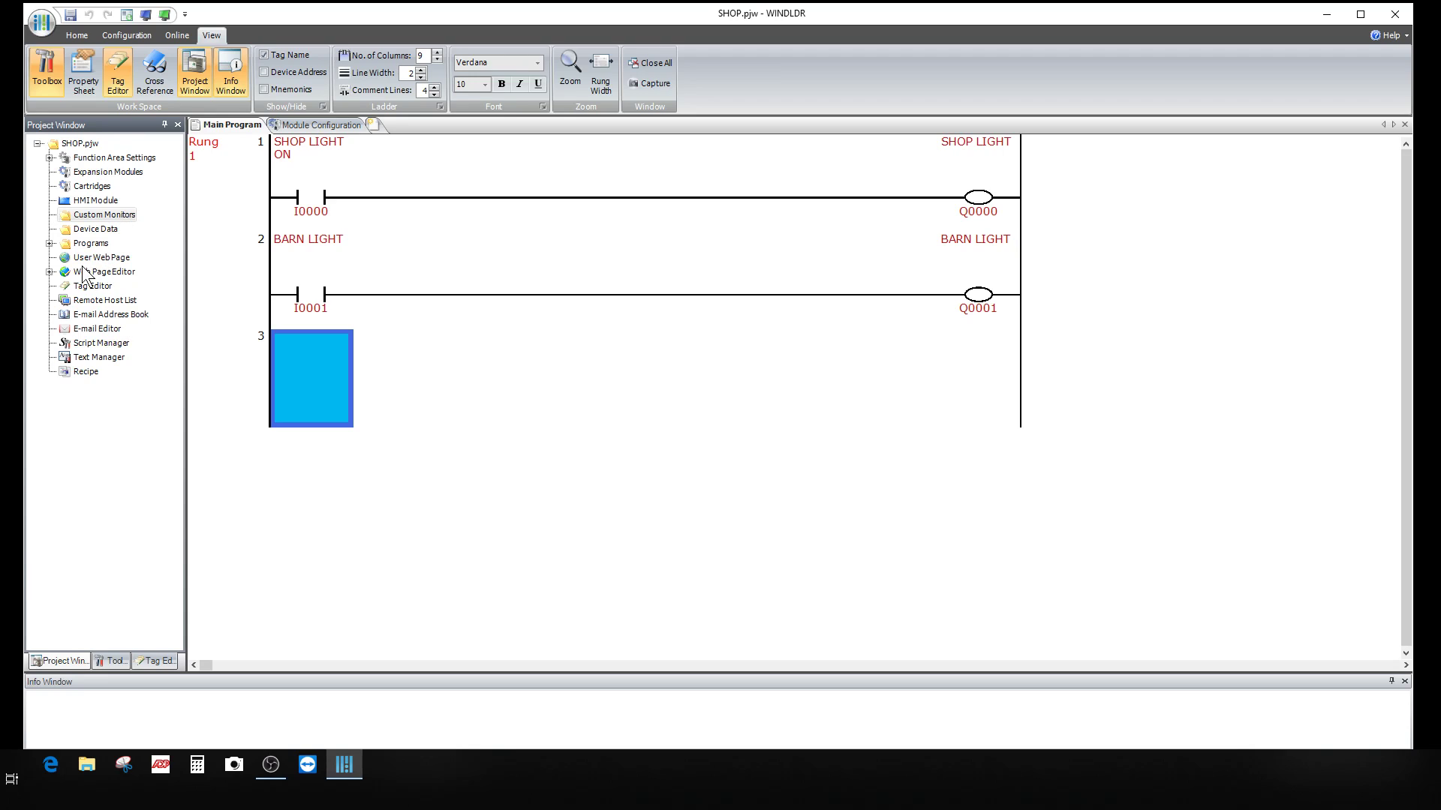
click(49, 273)
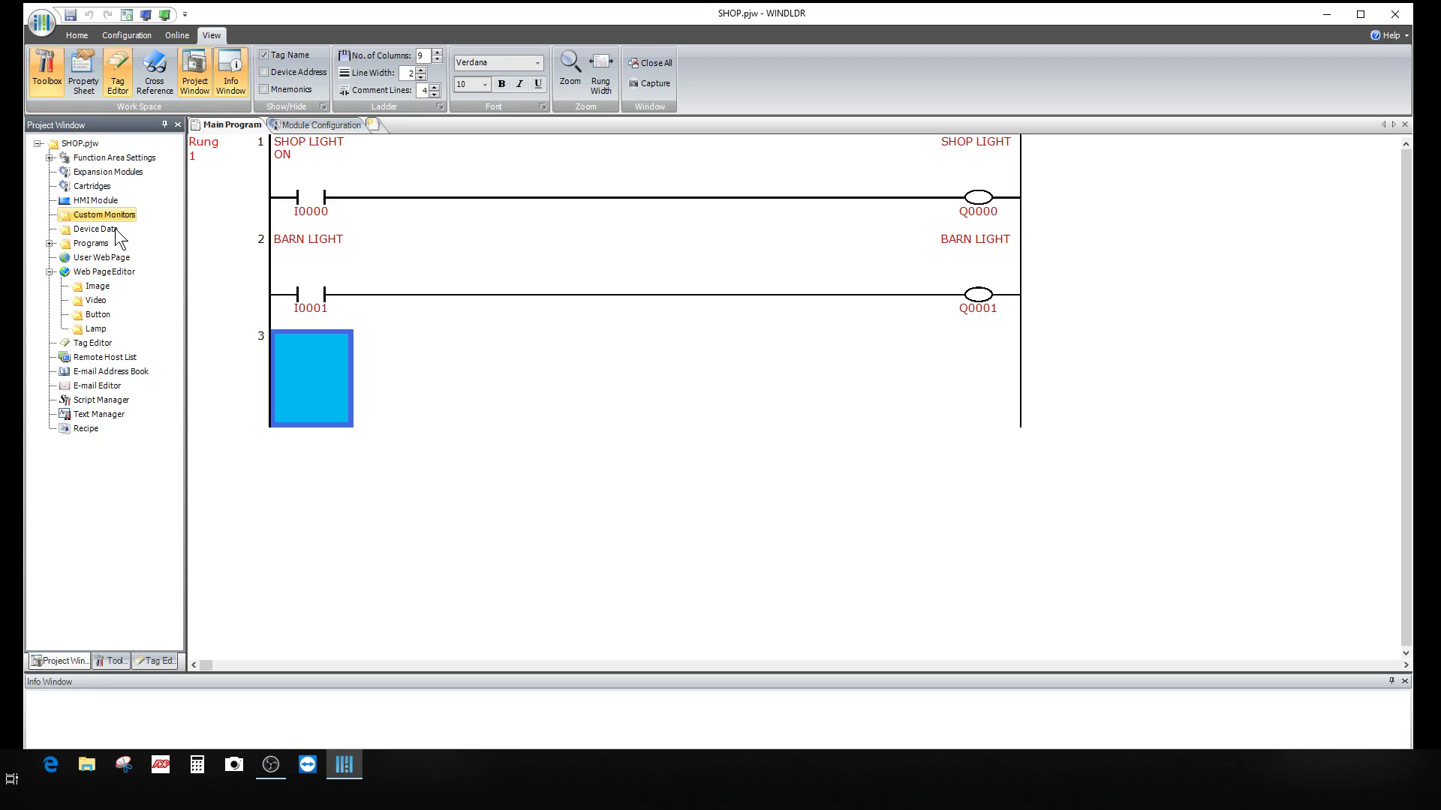
right_click(98, 287)
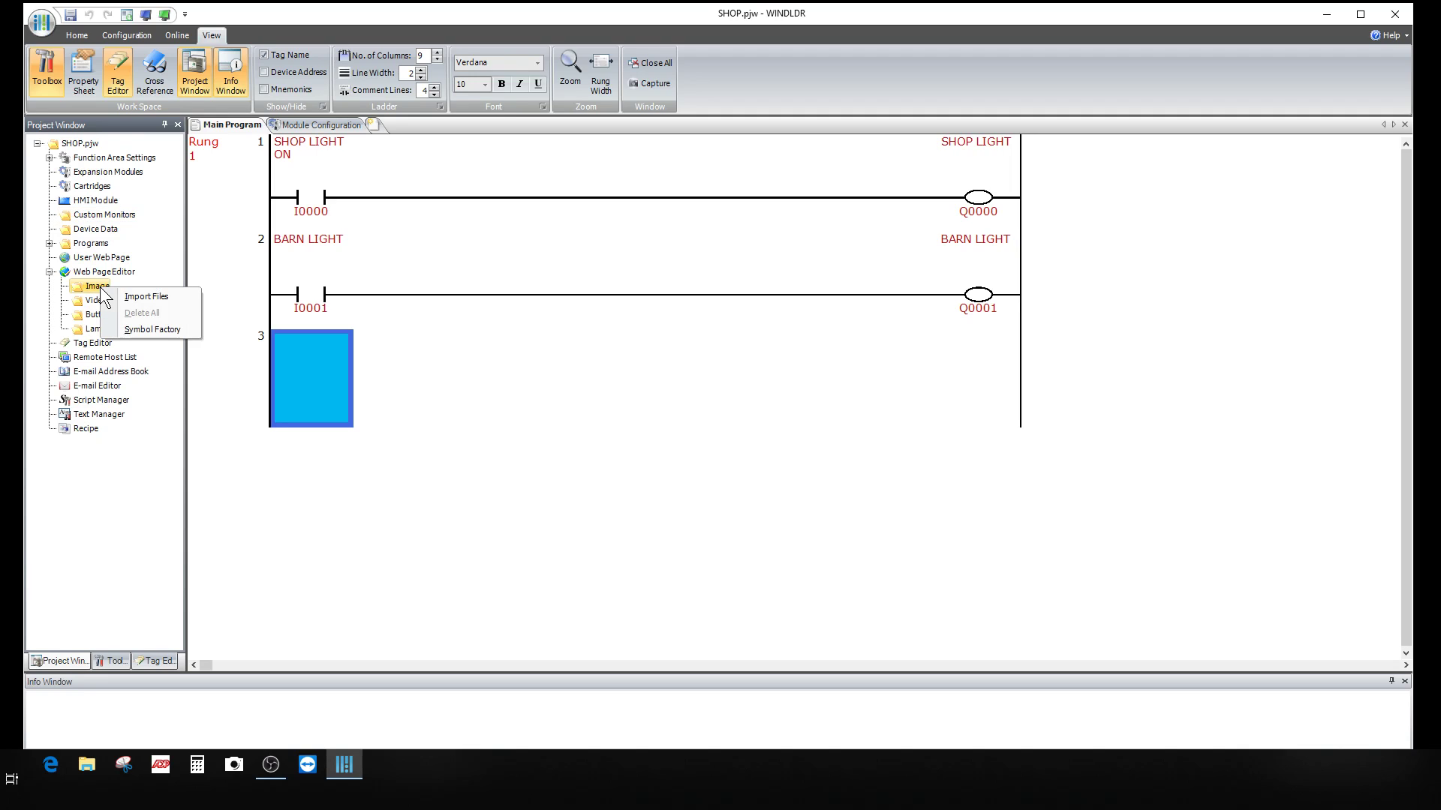
click(145, 332)
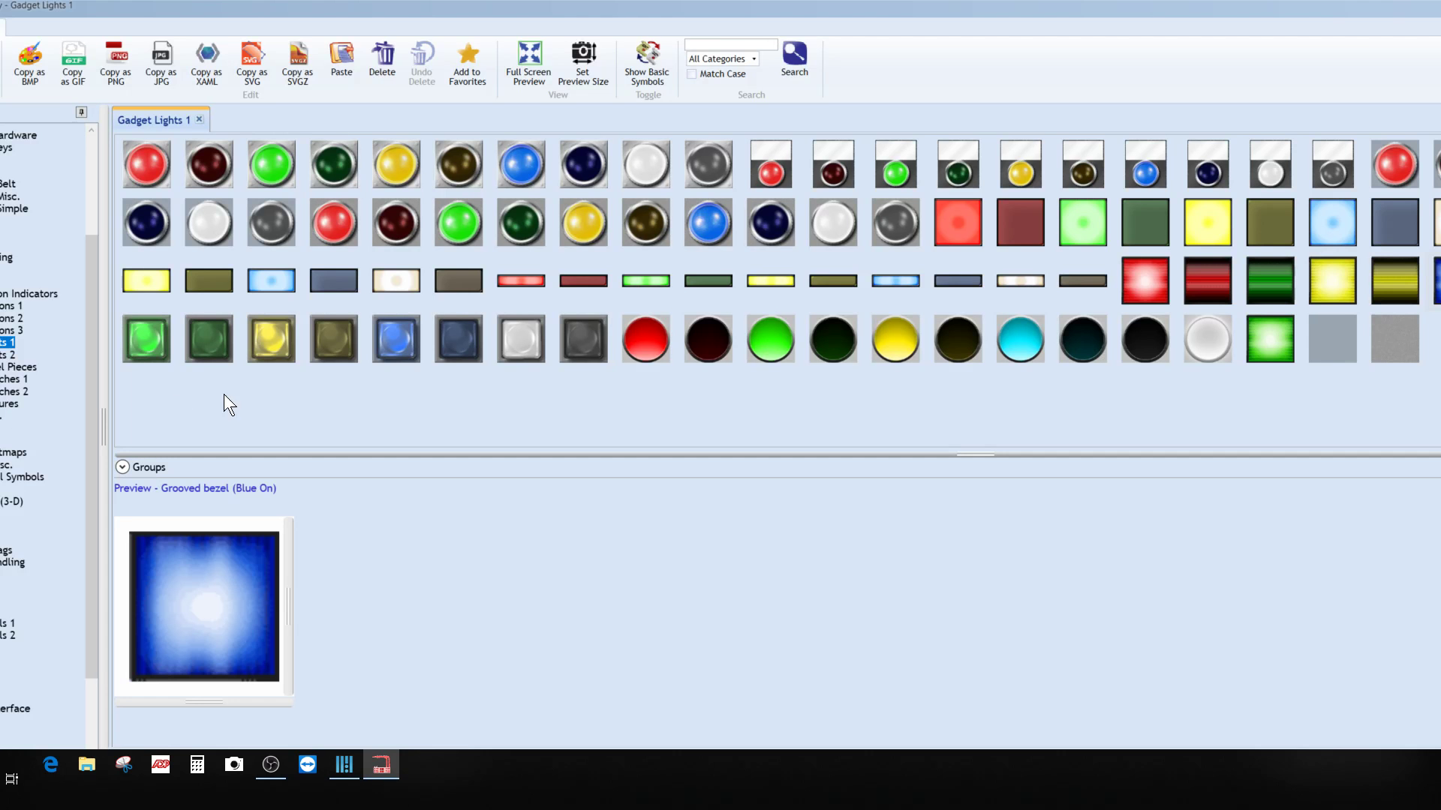
Step: Add the Tanks 'Storage facility 1' dome image to the project, named TANK END
scroll(15, 480, down, 5)
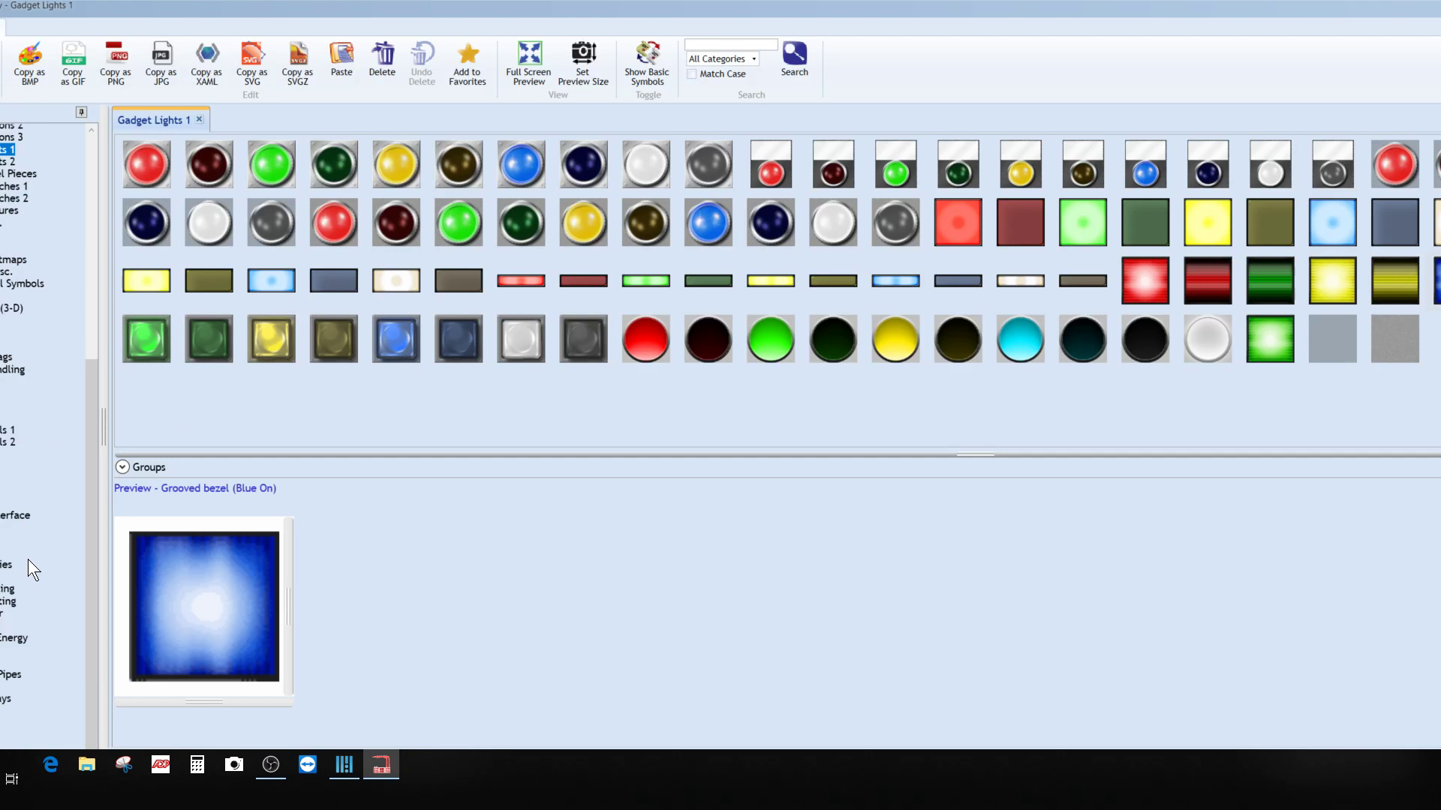
click(2, 710)
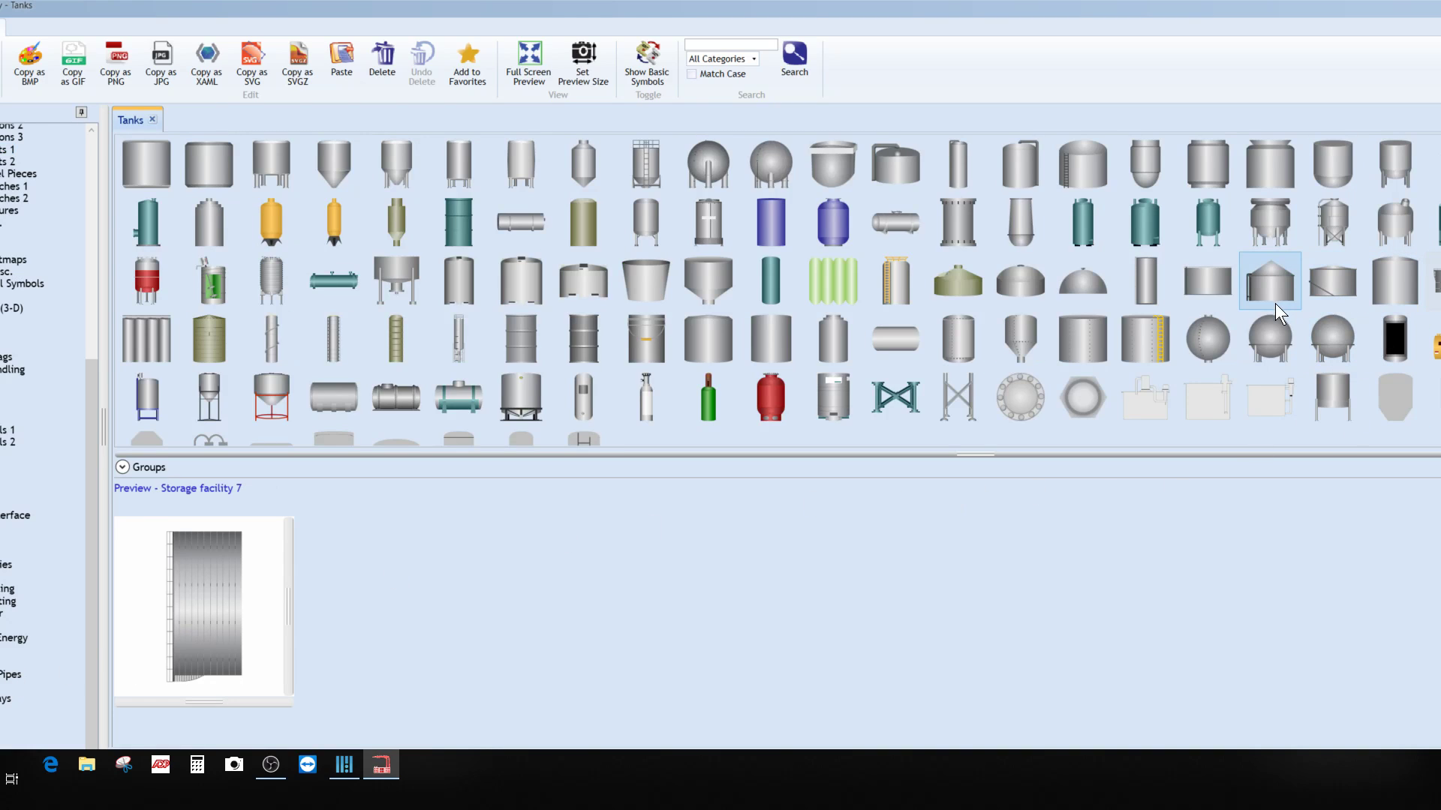
click(1100, 286)
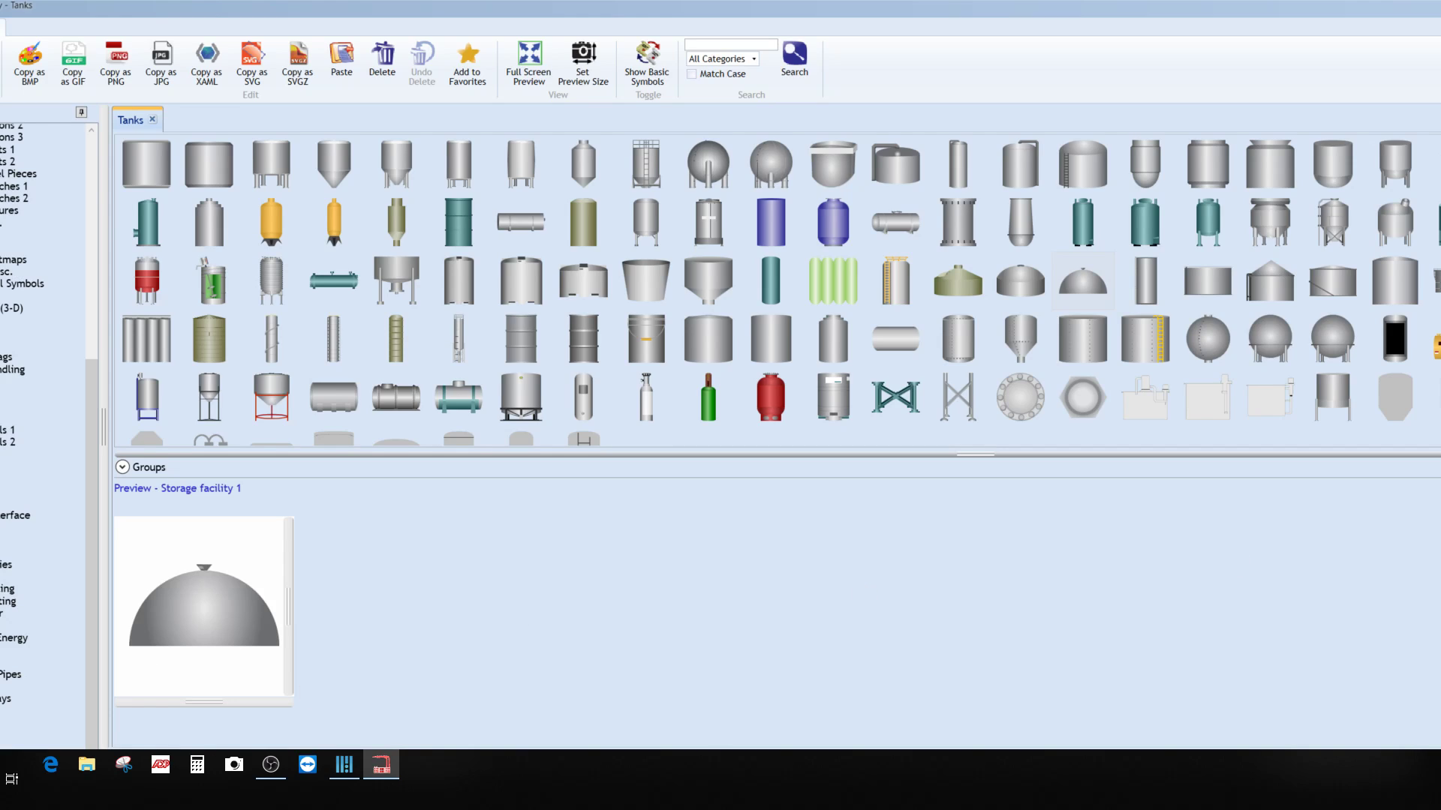
double_click(196, 610)
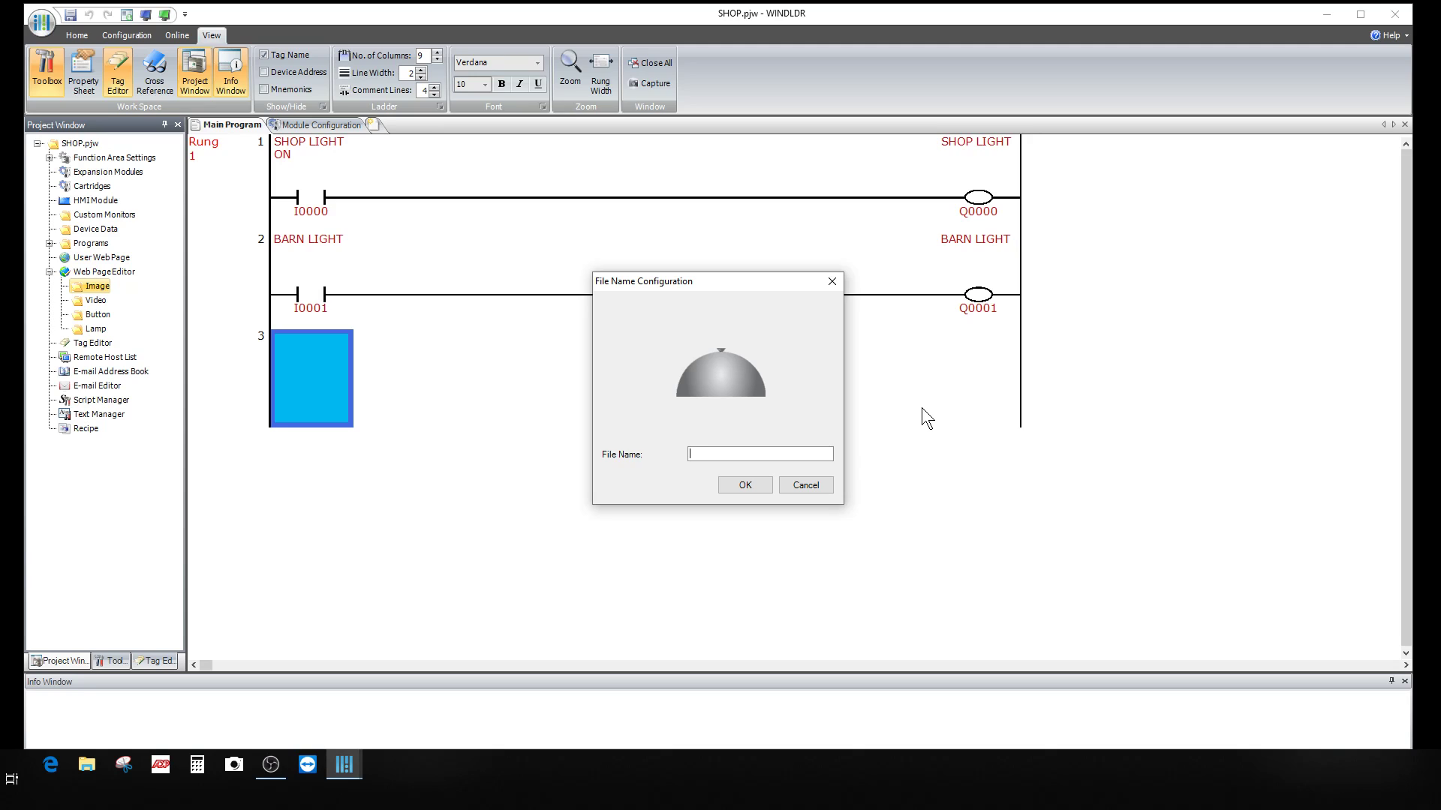
text(TANK END)
click(760, 485)
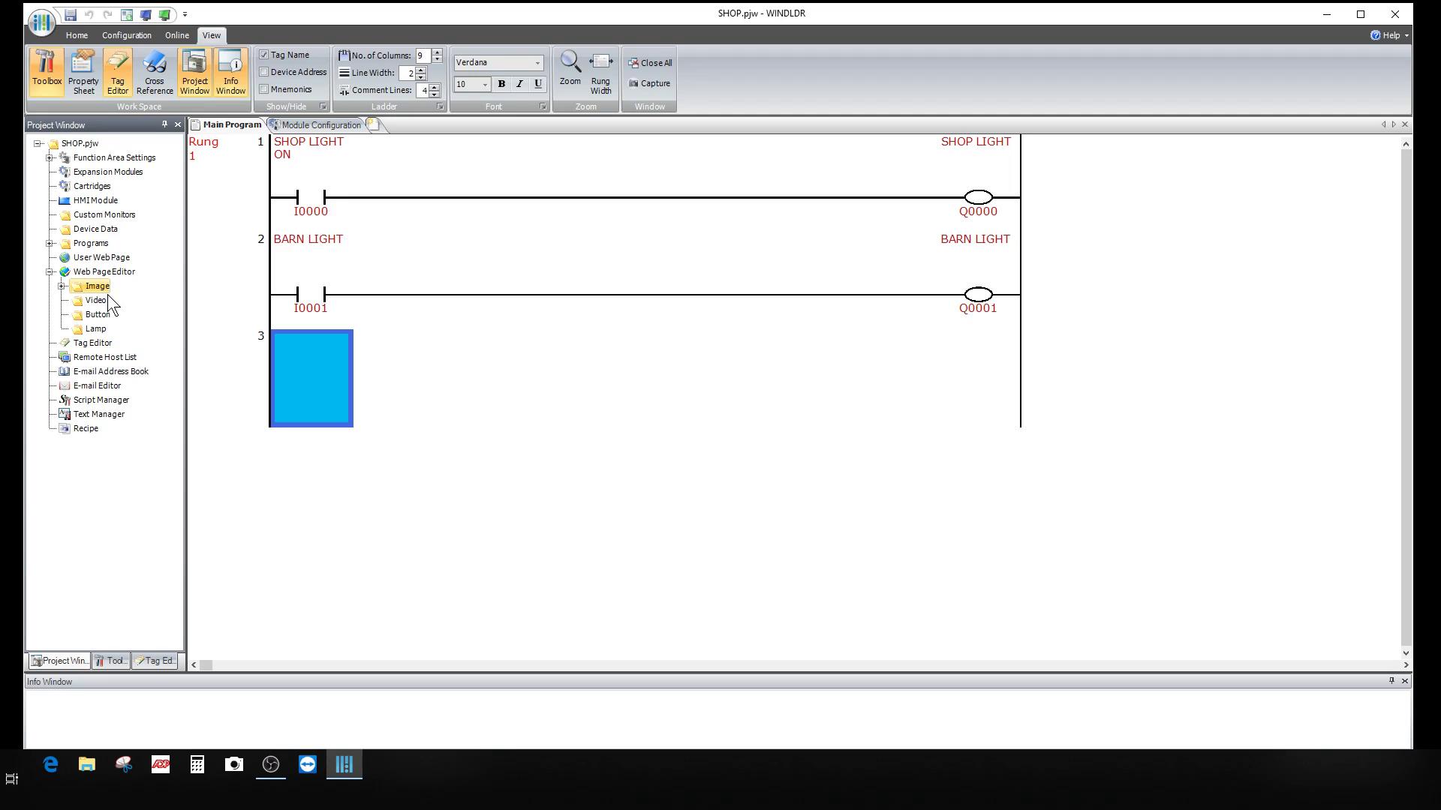
Step: From the Button folder, add the Gadget Buttons 2 unlit red pushbutton as BUTTON OFF RED
click(97, 316)
right_click(98, 315)
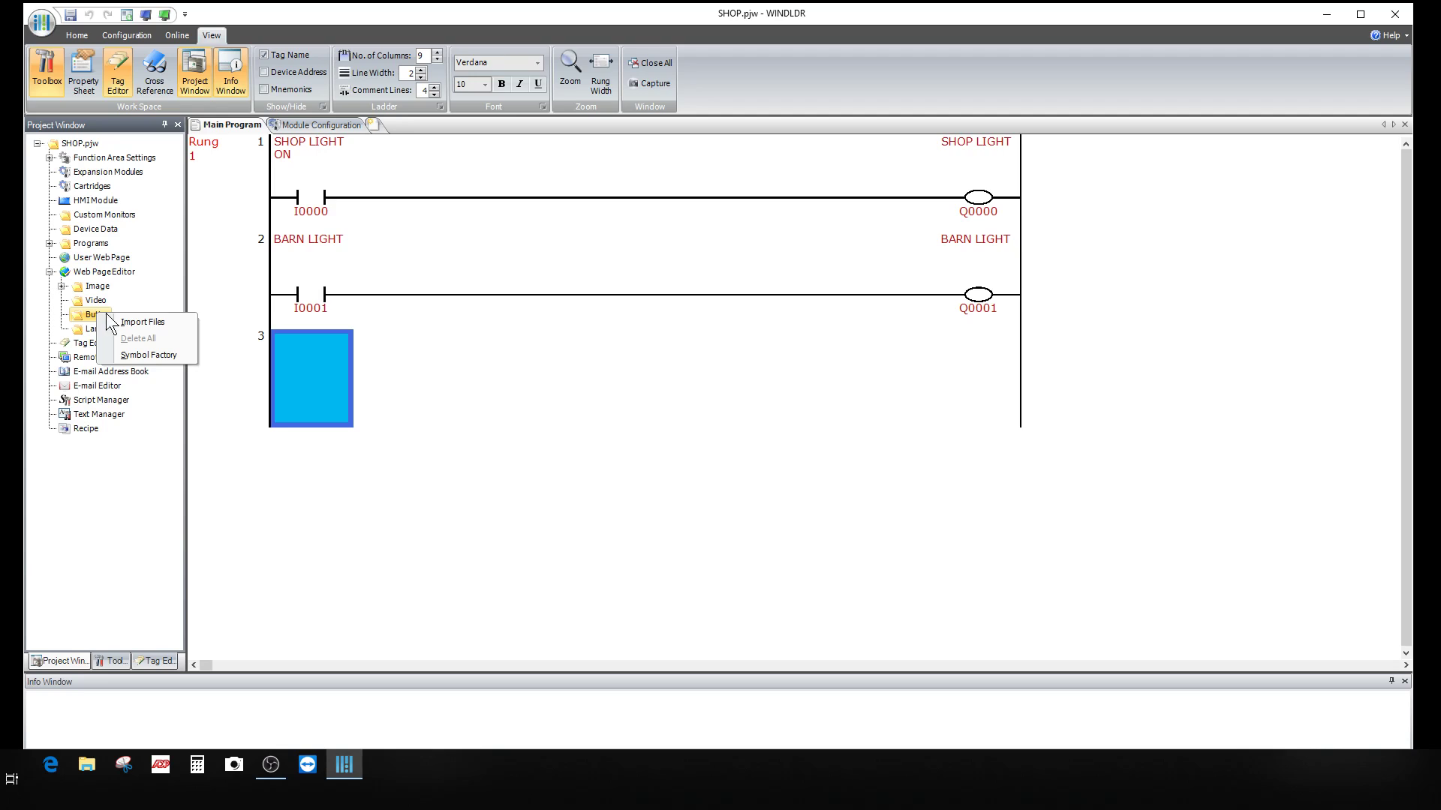
click(150, 353)
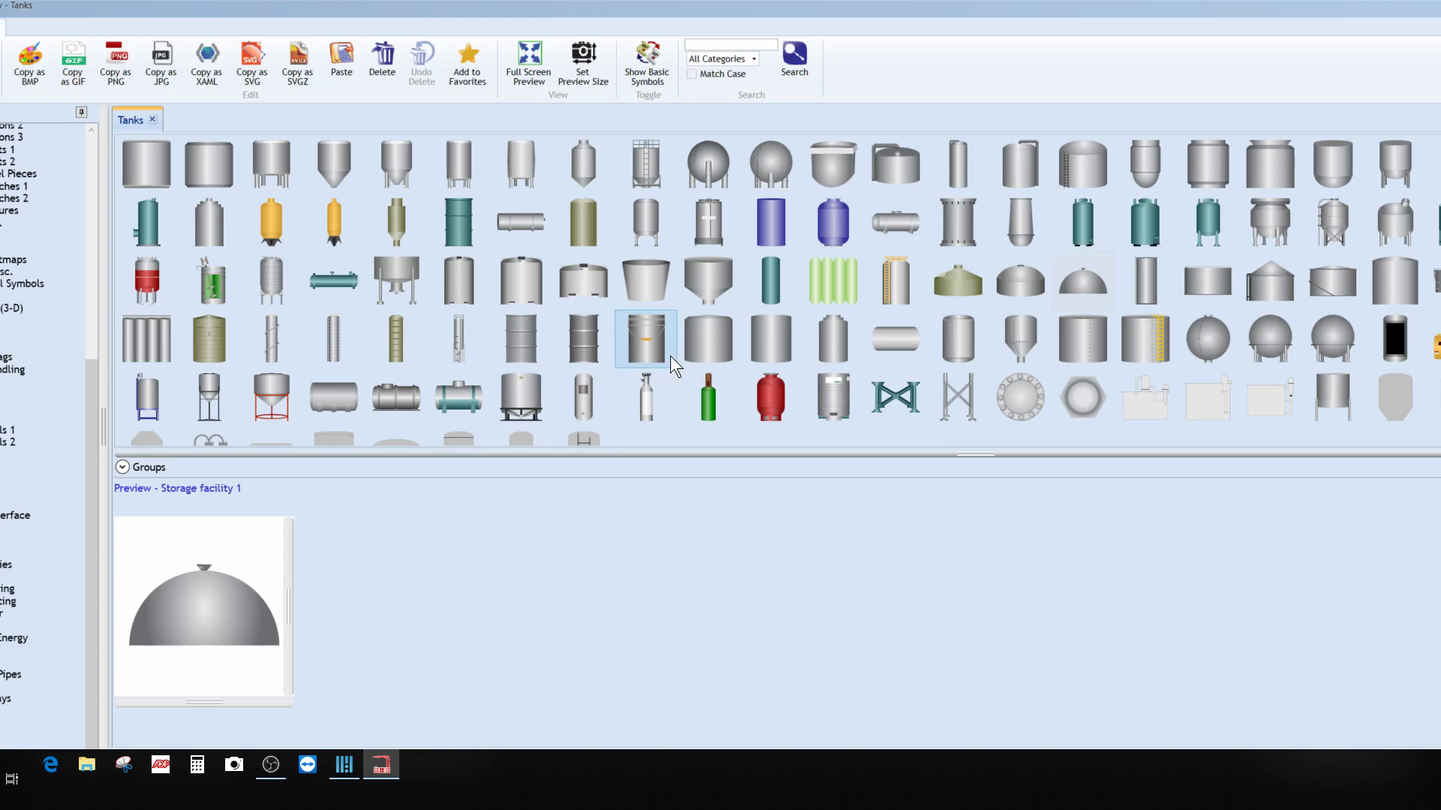
scroll(72, 469, up, 3)
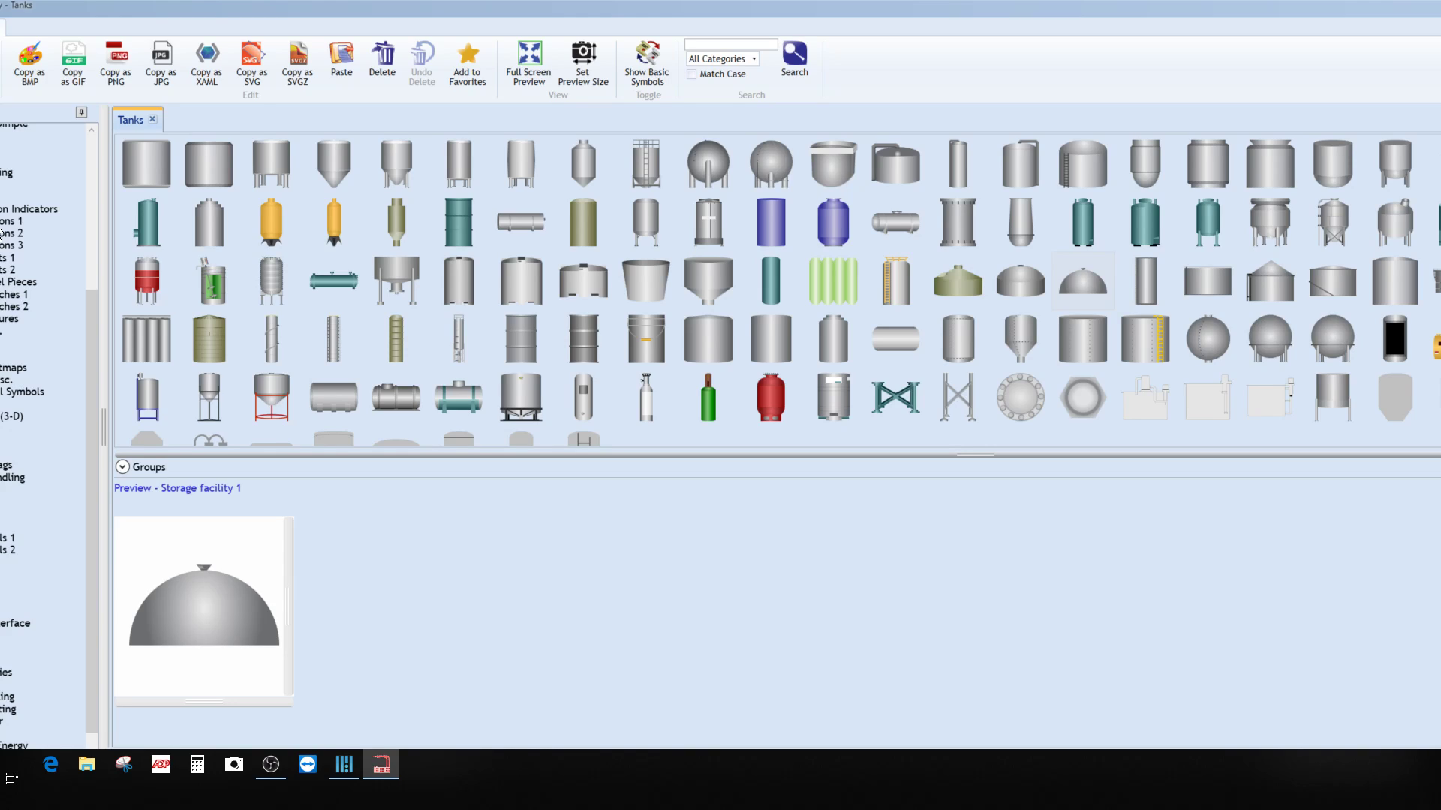
click(2, 222)
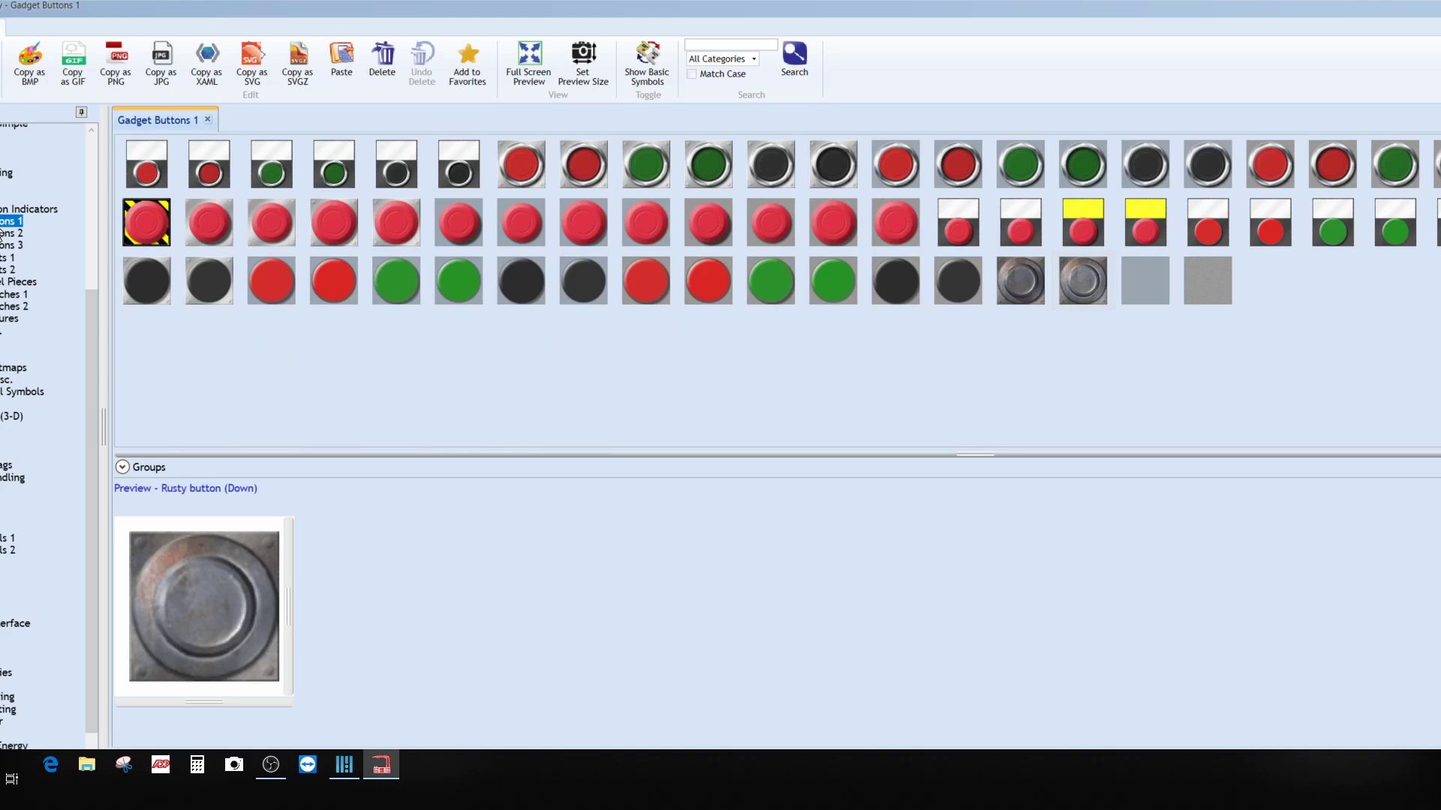
click(4, 233)
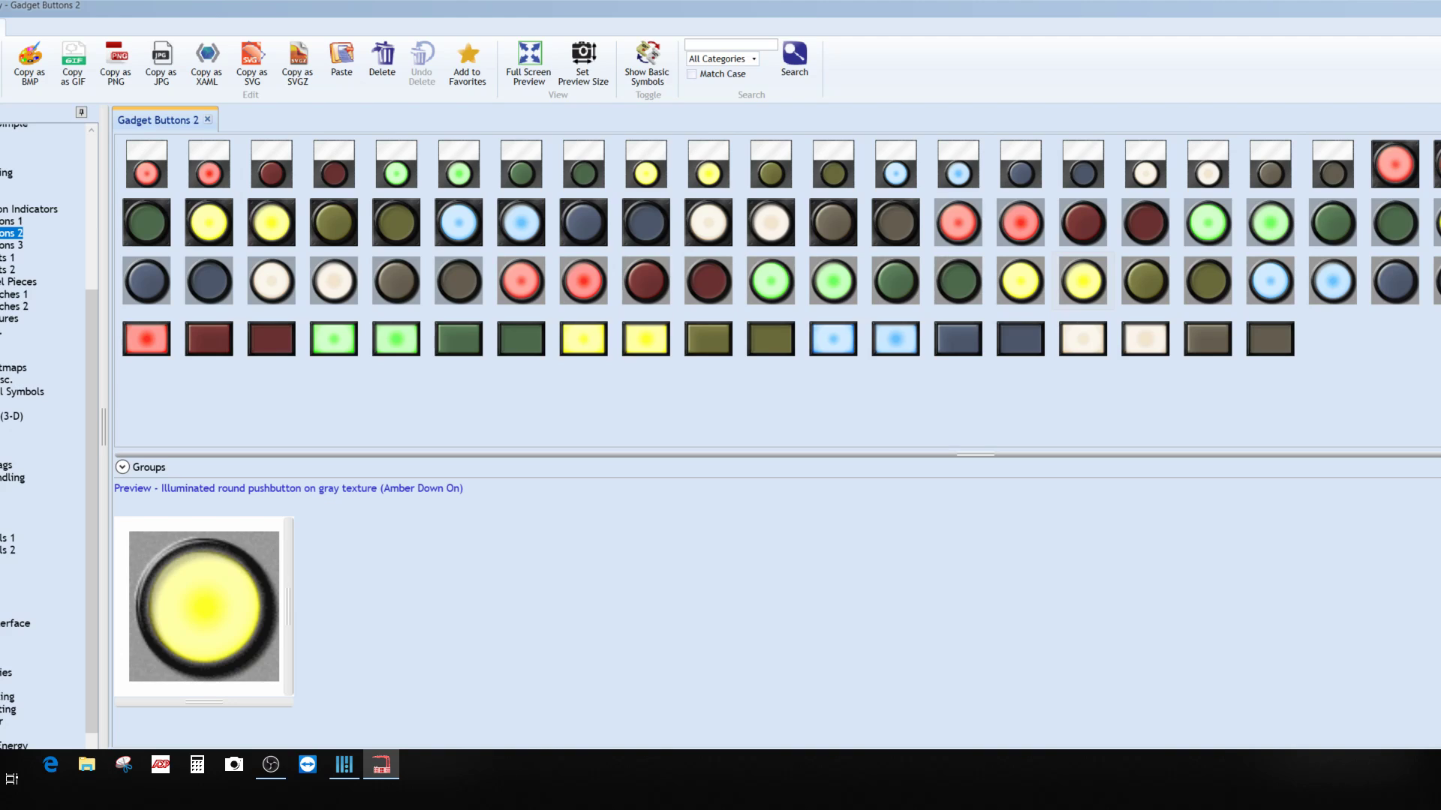
click(1440, 163)
double_click(1440, 164)
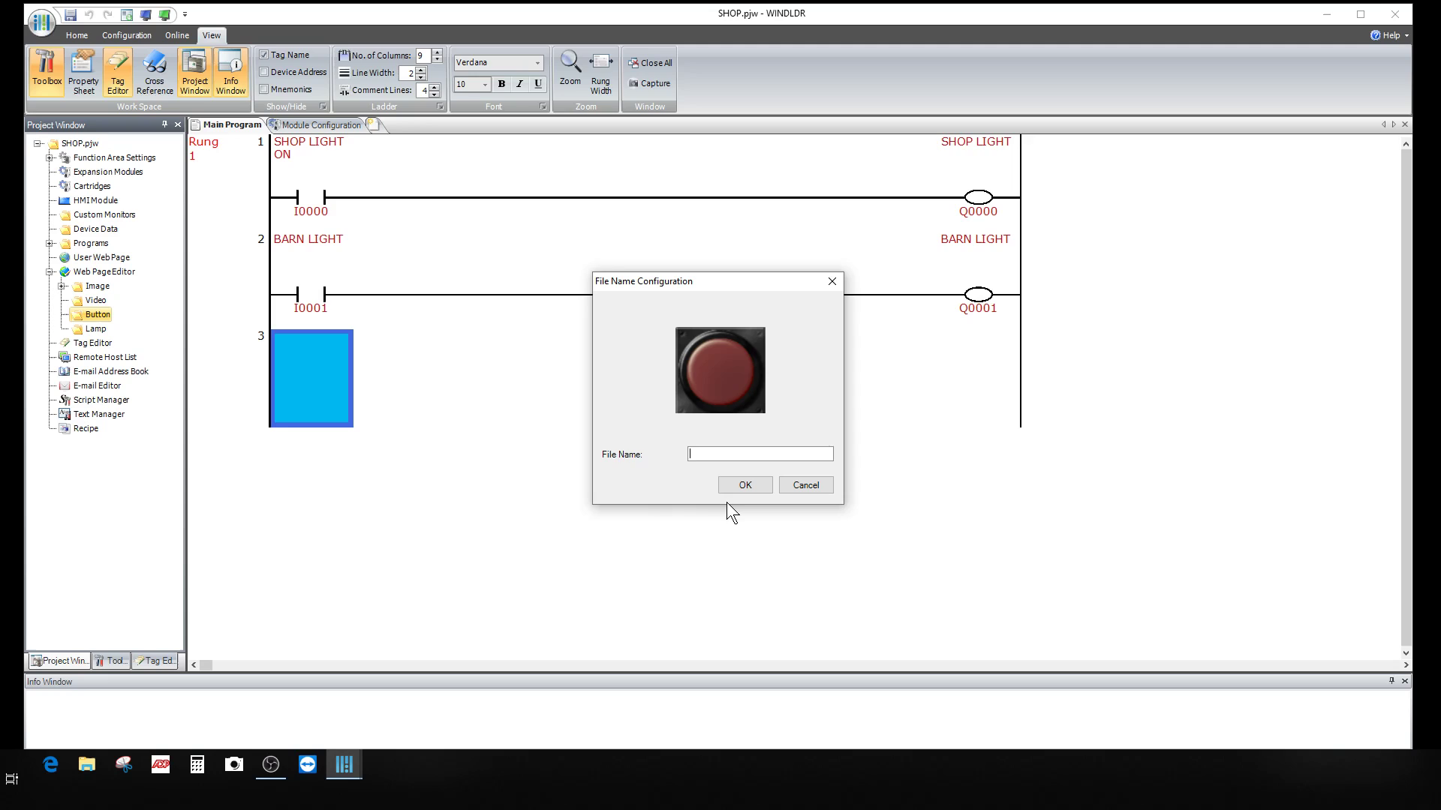
text(BUTTON OFF RED)
click(745, 485)
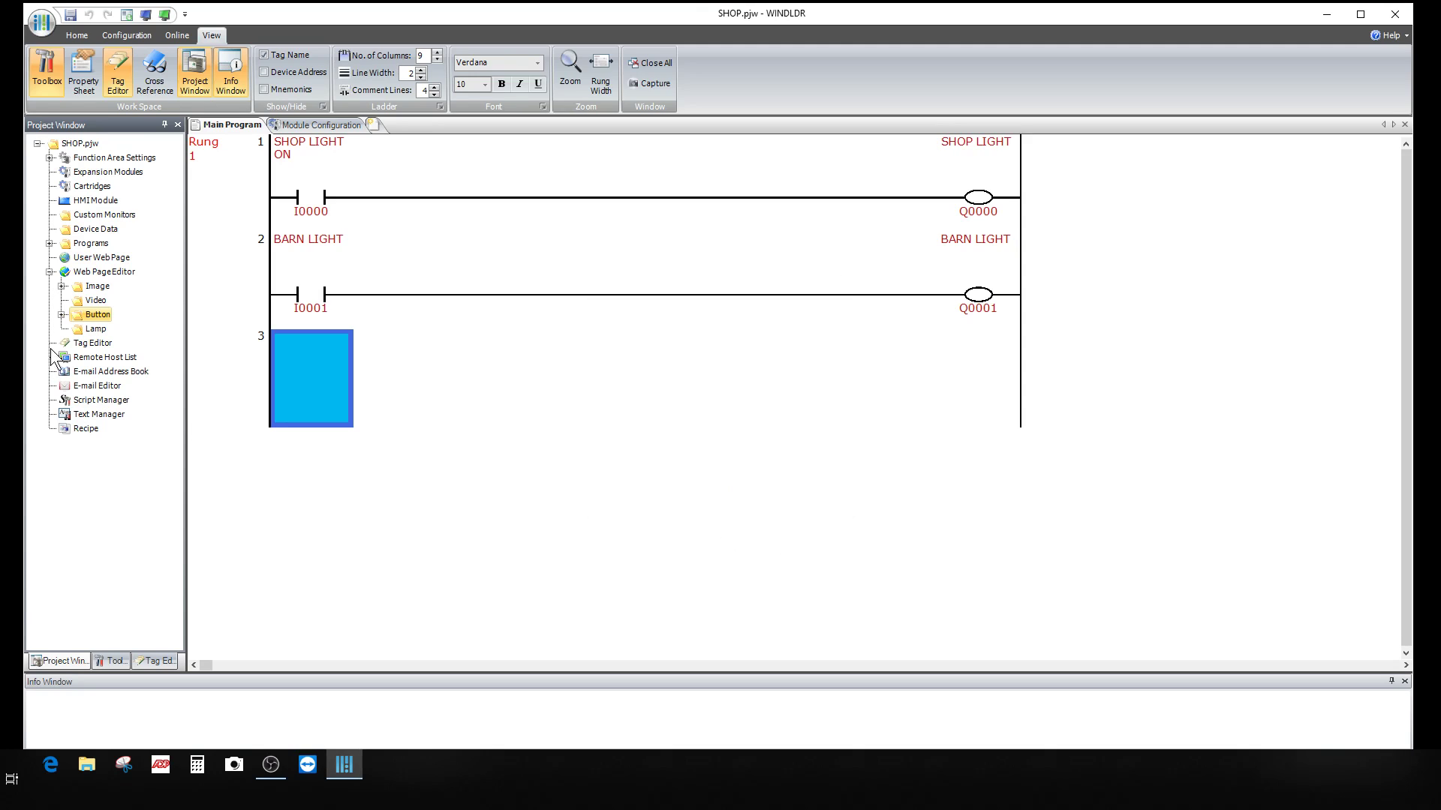
Step: Add the lit red pushbutton image to the Button folder as BUTTON ON RED
right_click(84, 316)
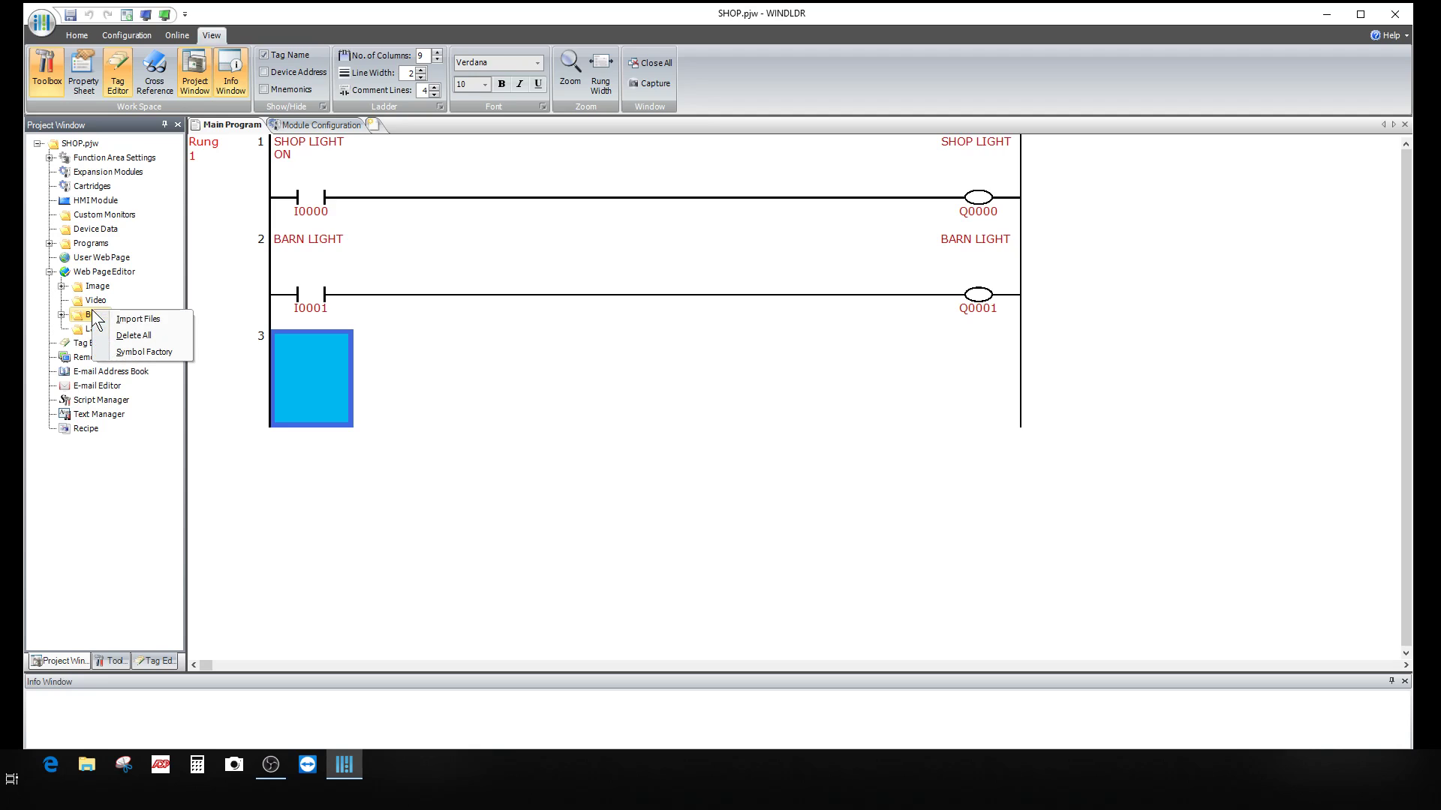
click(139, 349)
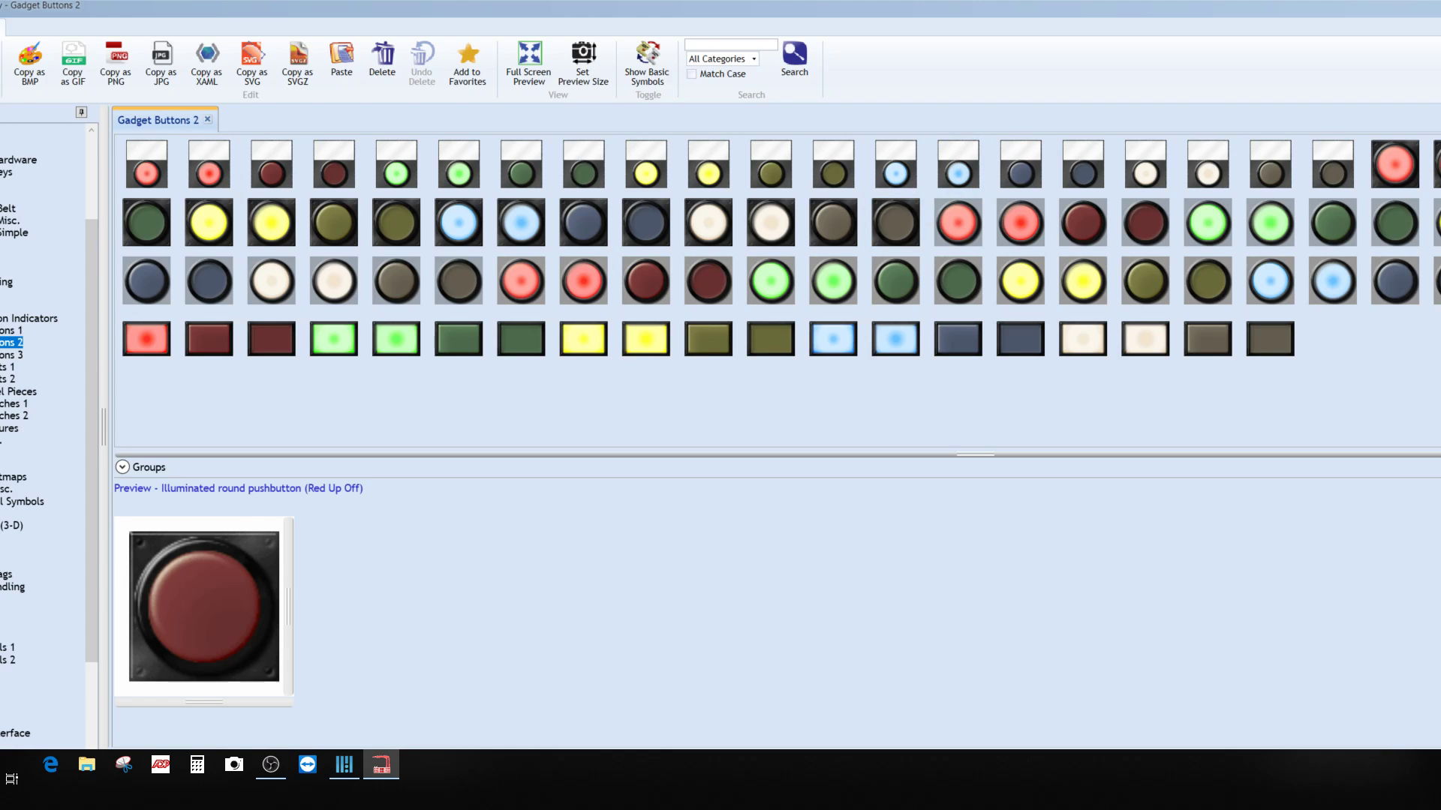
double_click(1437, 164)
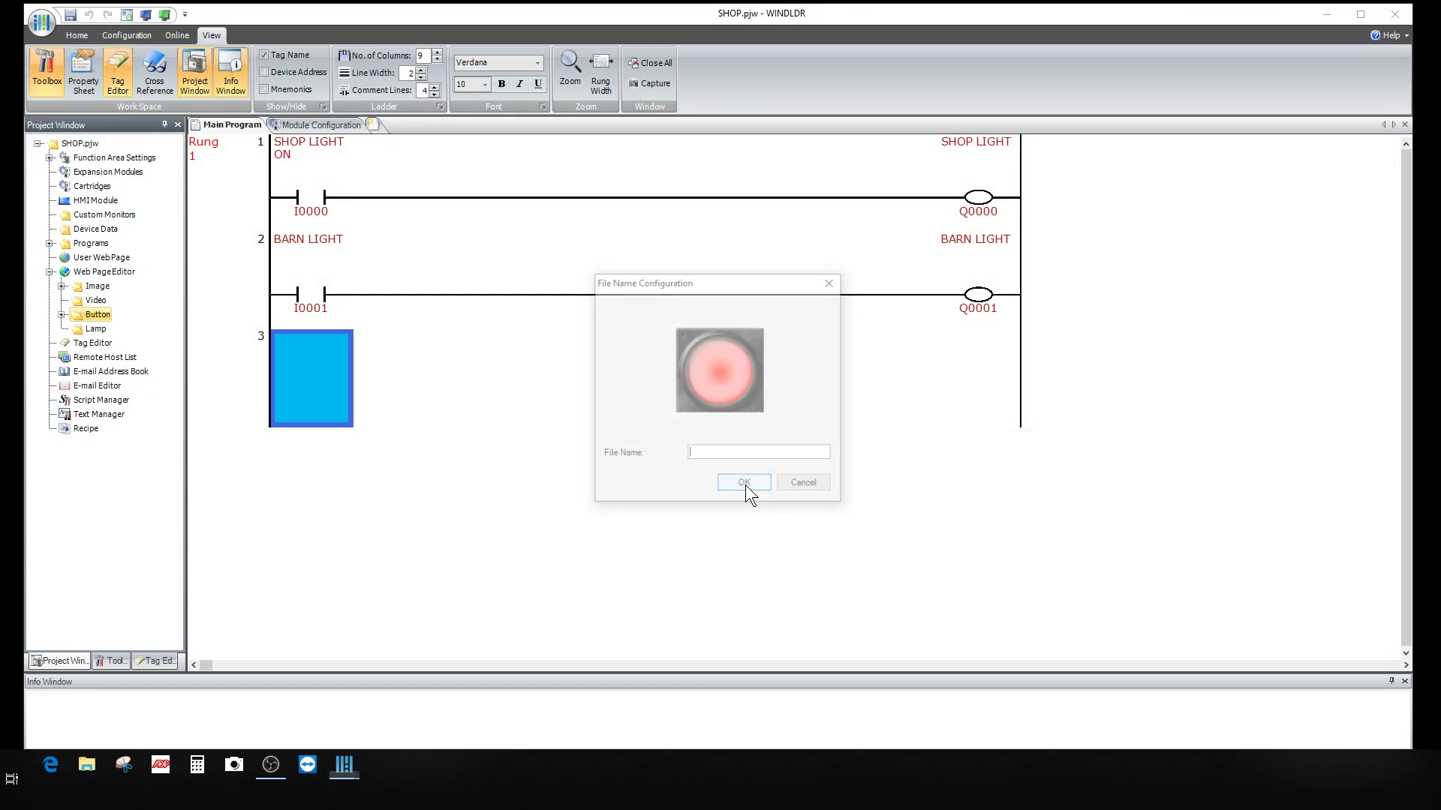
text(BUTTON)
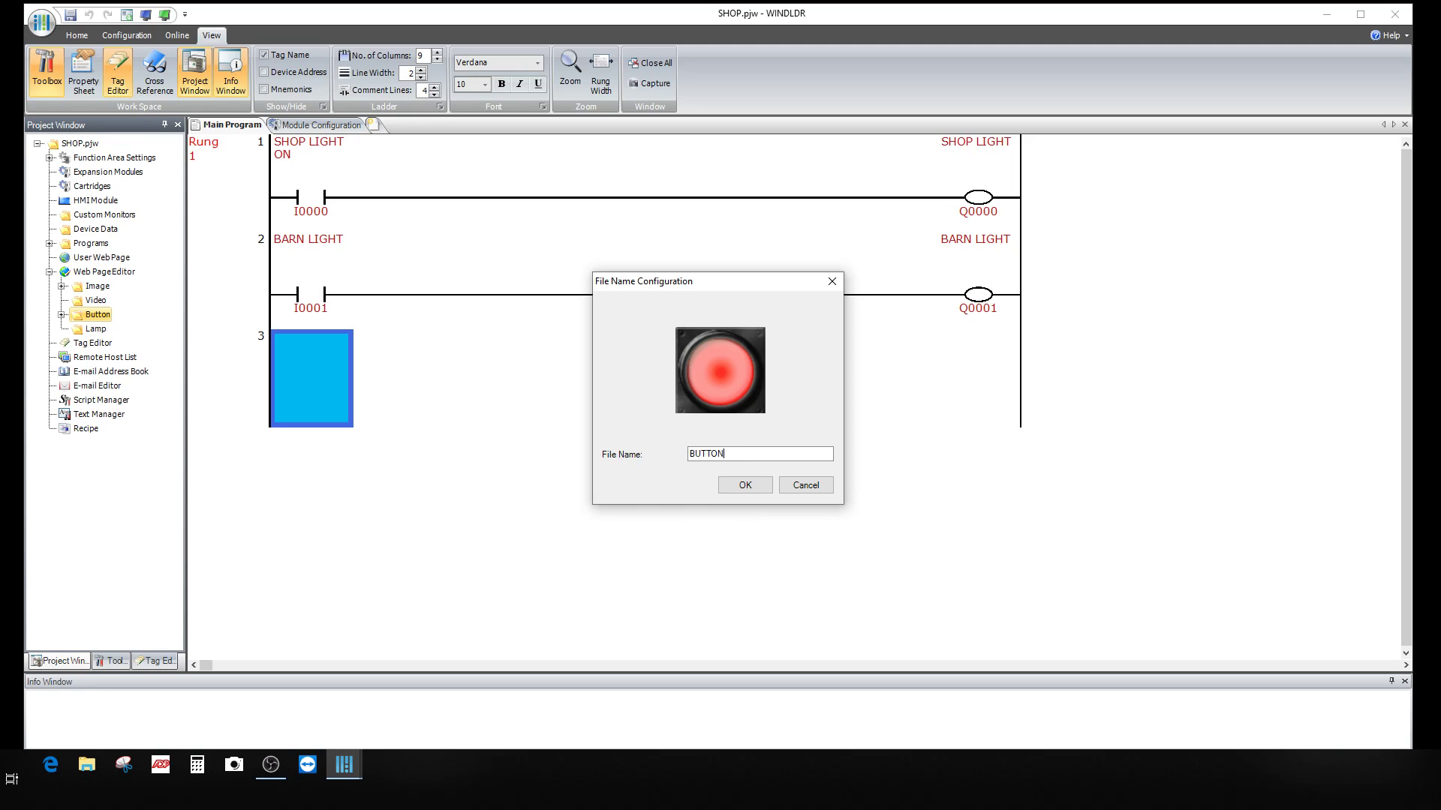
text( ON RED)
click(758, 489)
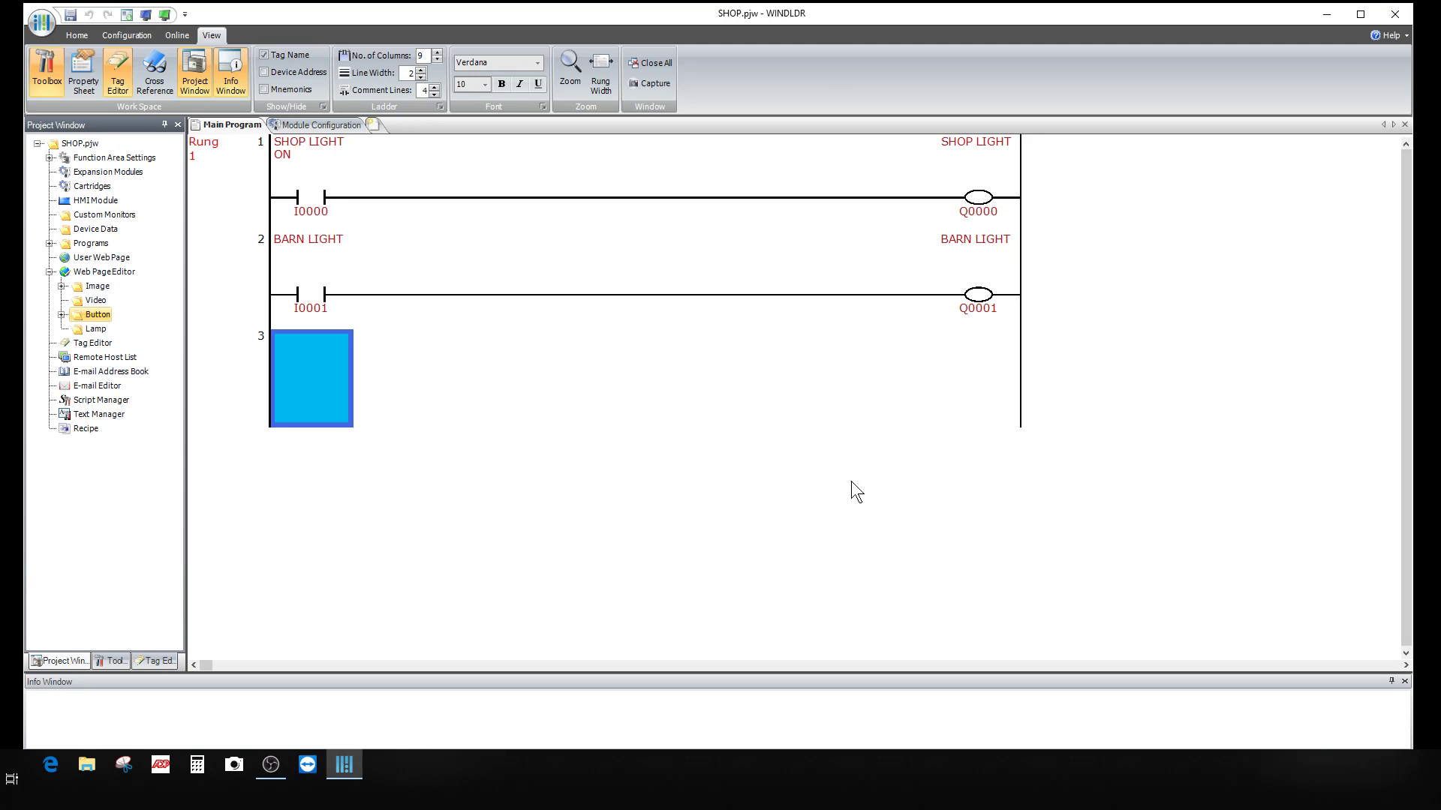
Step: Add the unlit green pushbutton image to the Button folder as BUTTON OFF GREEN
right_click(94, 315)
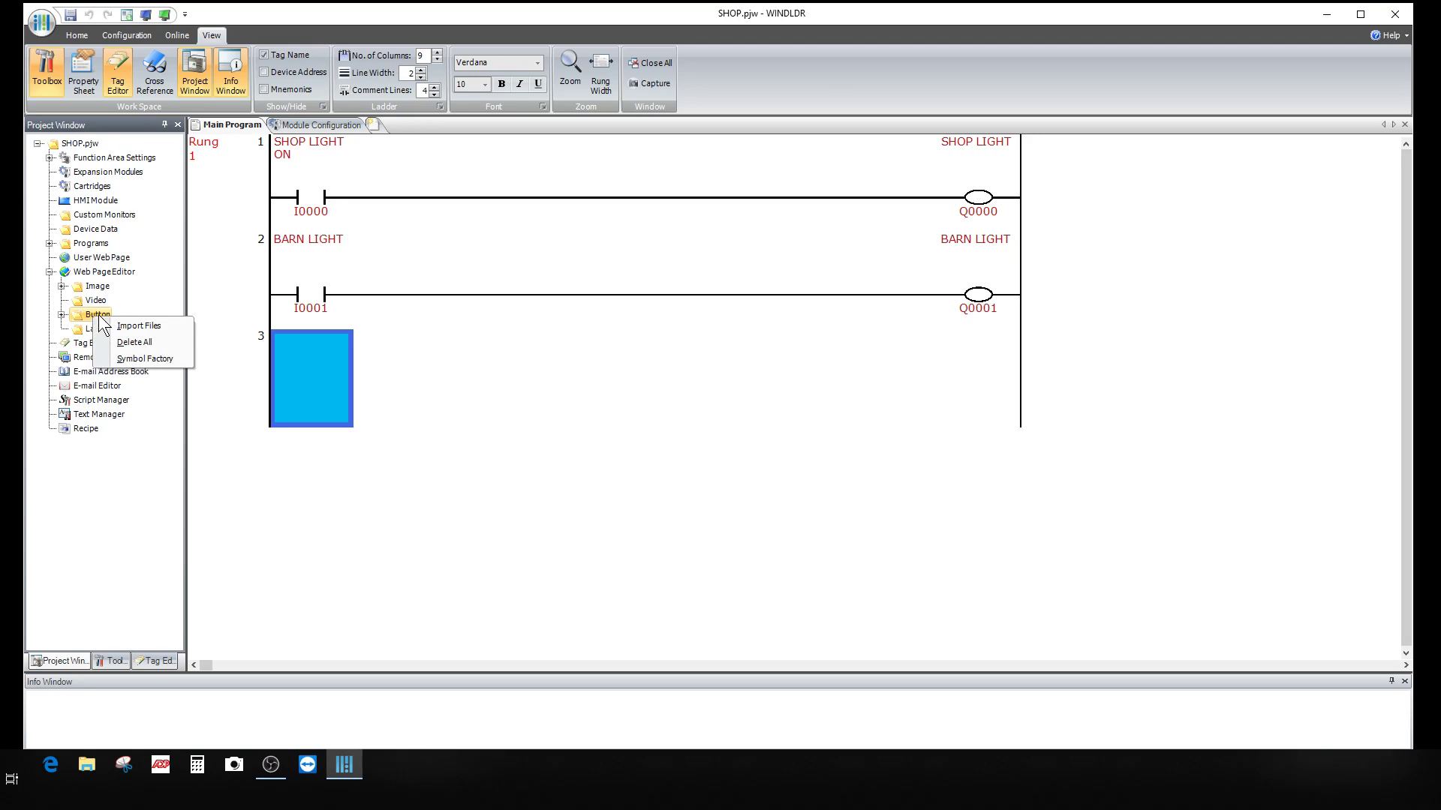
click(151, 358)
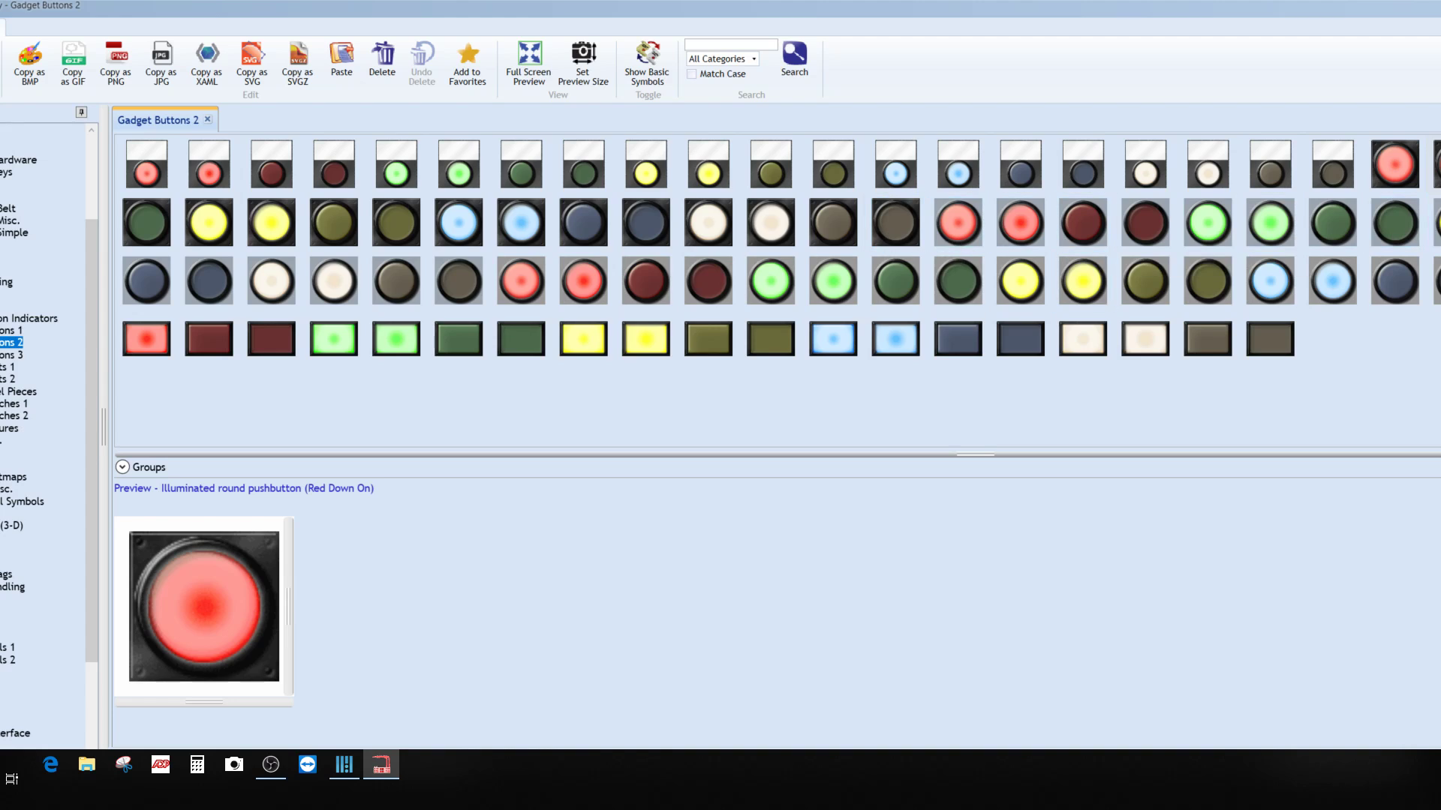
double_click(1439, 164)
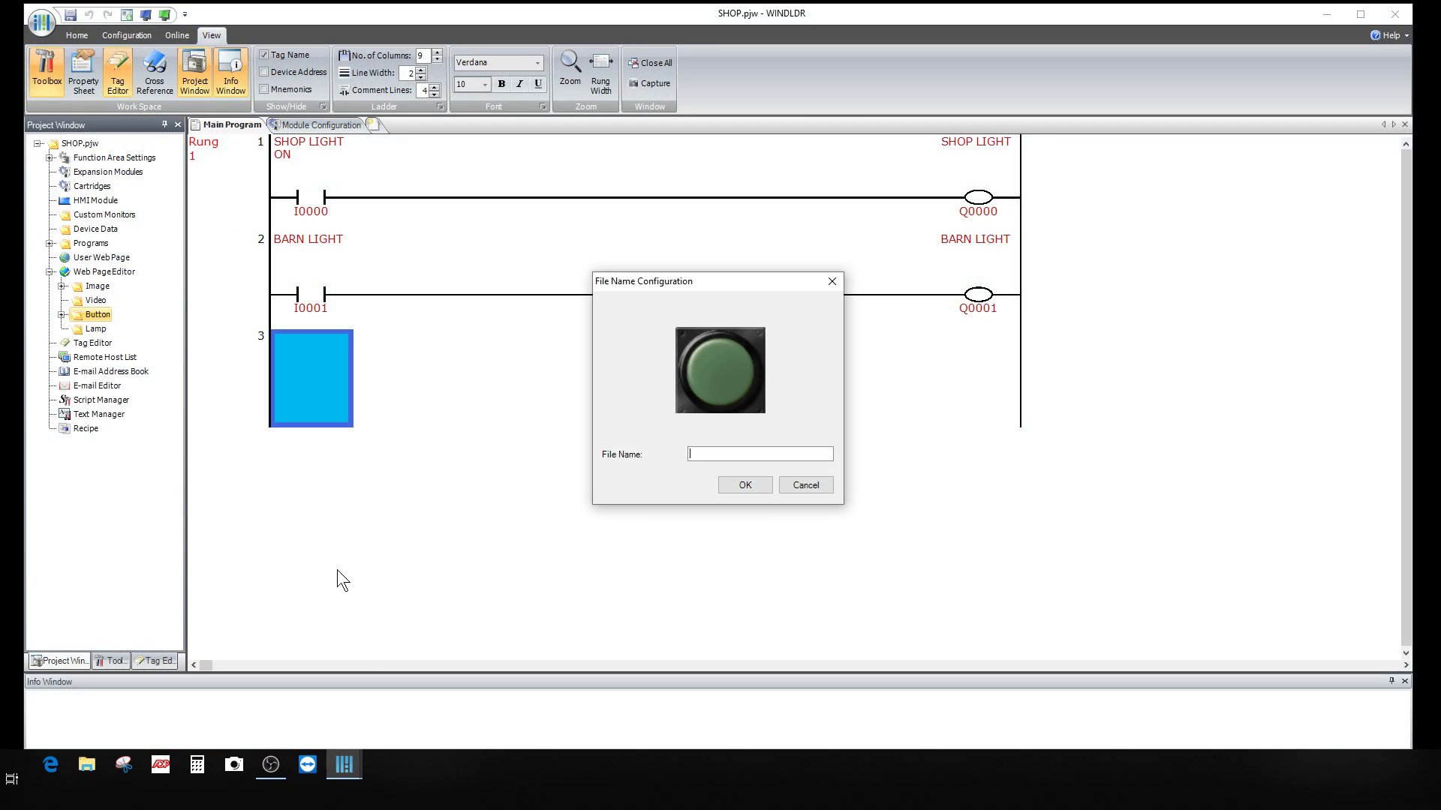
text(BUTTON OFF GREEN)
click(745, 485)
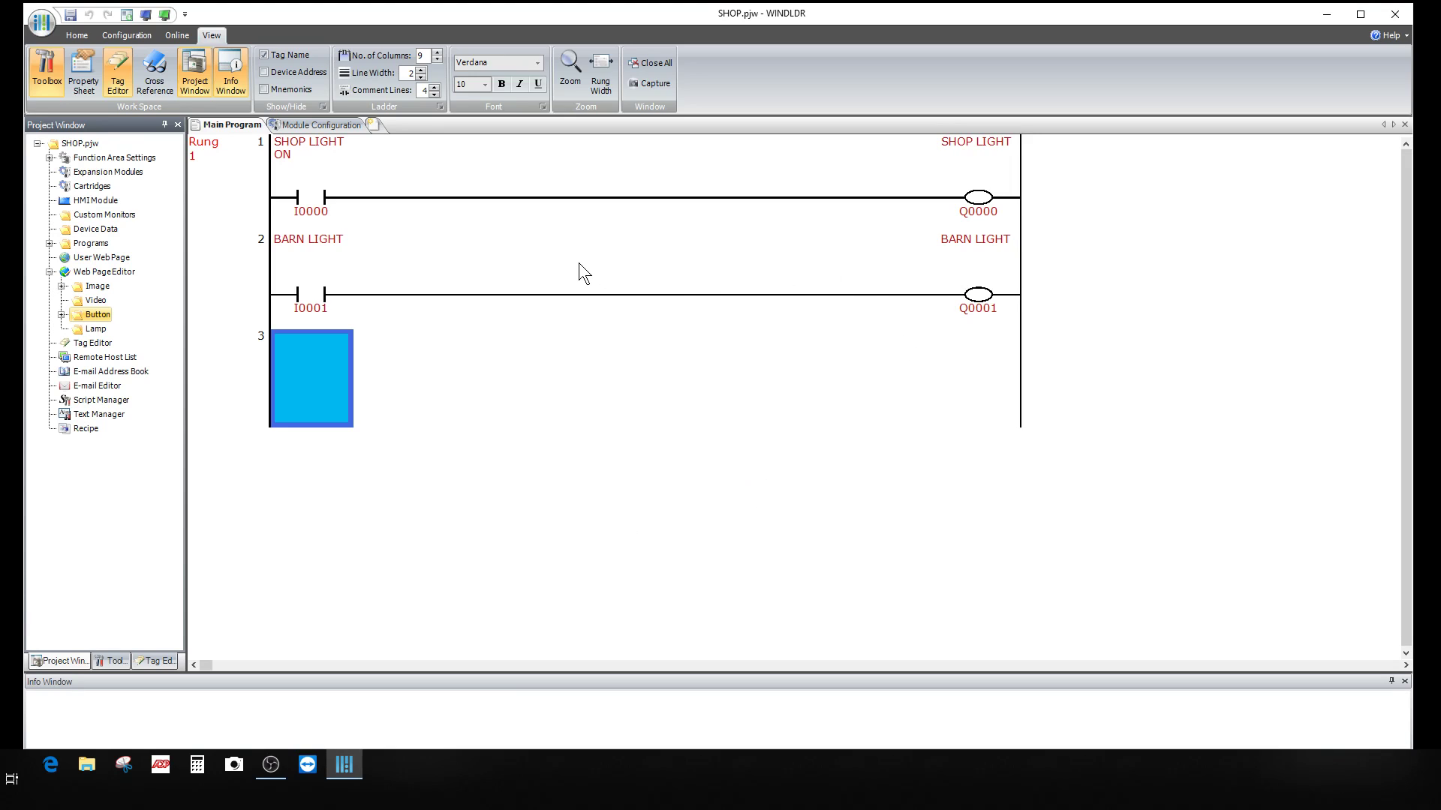
Step: Add the lit green pushbutton image to the Button folder as BUTTON ON GREEN
right_click(97, 313)
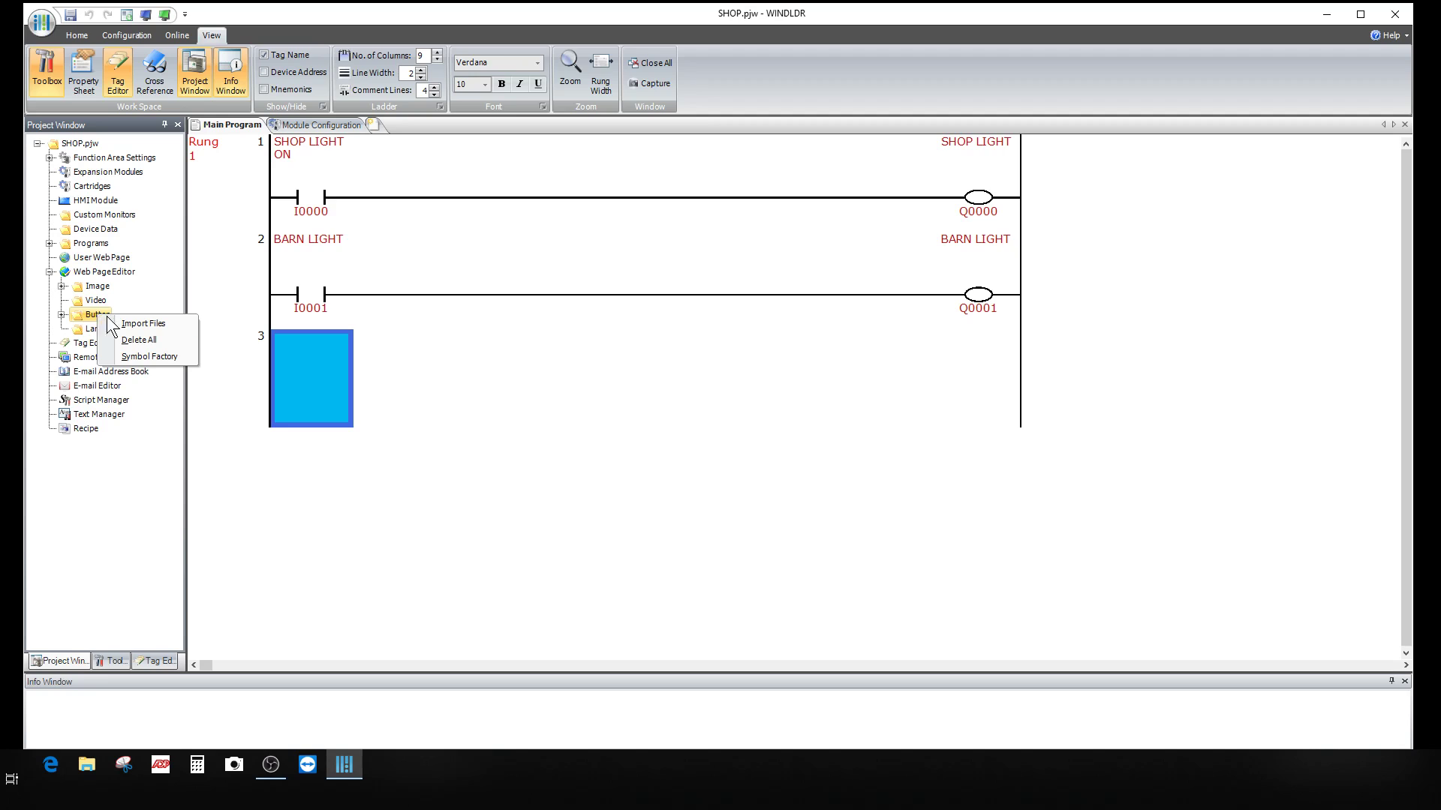
click(148, 356)
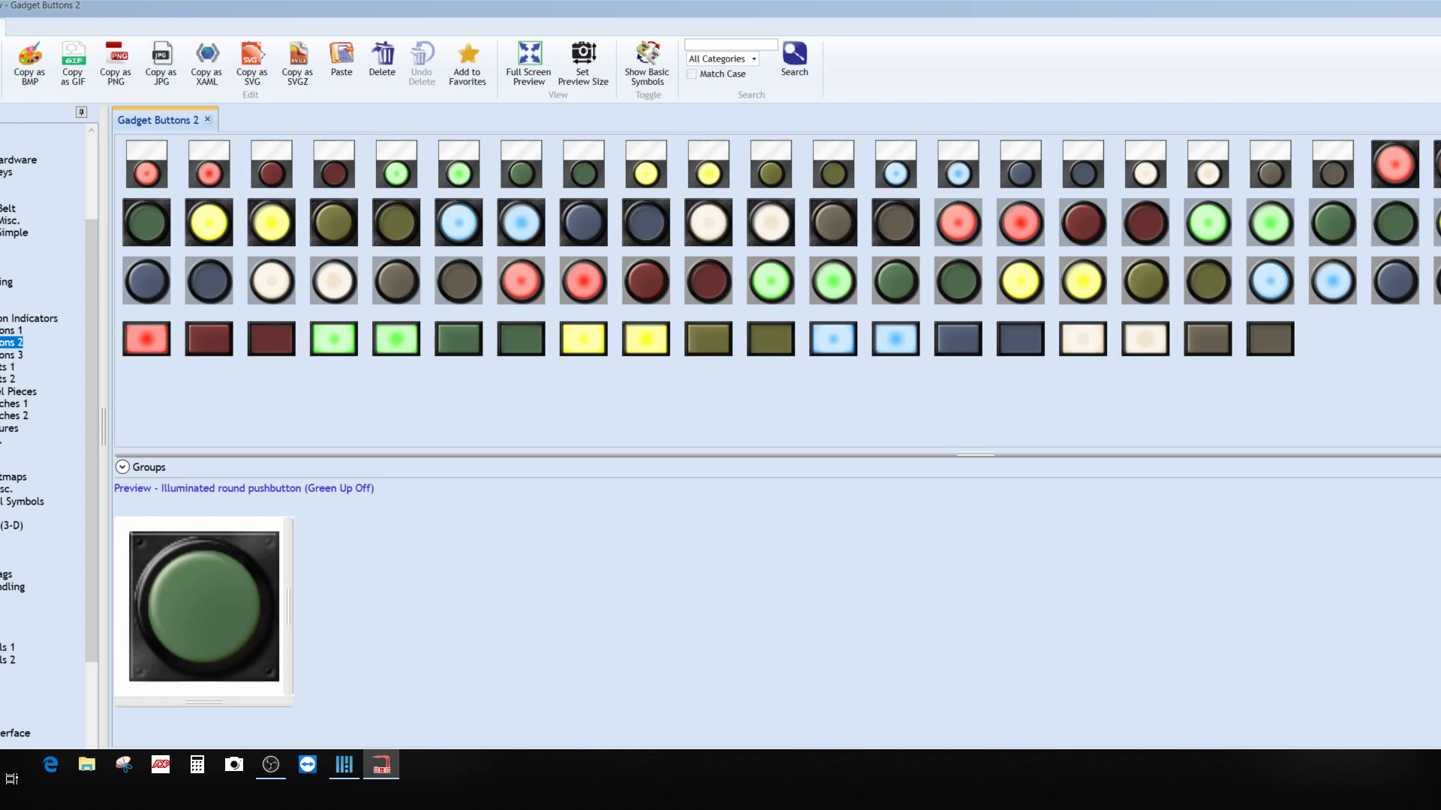
text(B)
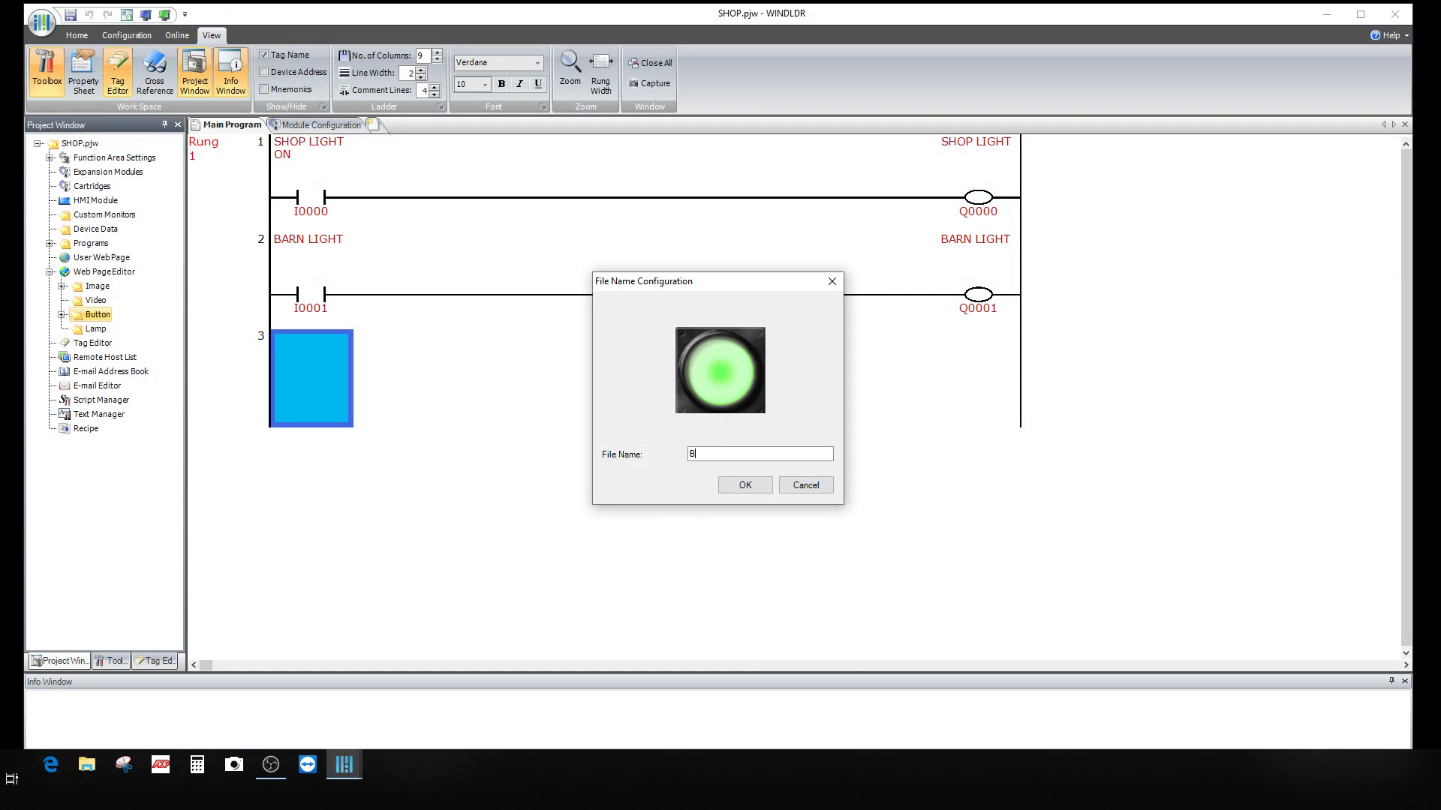
text(UTTON ON GREEN)
click(752, 487)
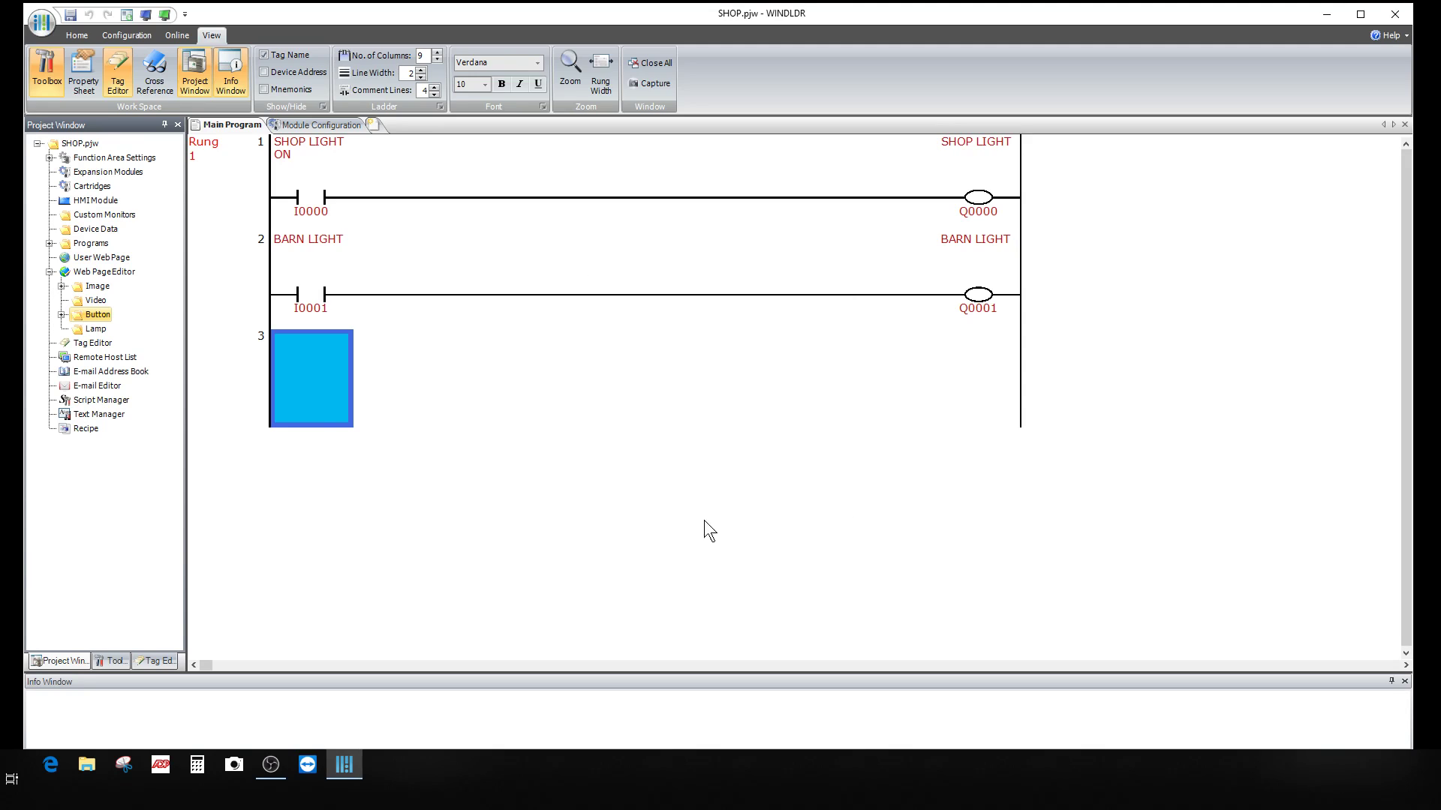
Step: From Symbol Factory's Gadget Lights 1, add the white-off grooved bezel lamp image as 'STACK OFF WHITH'
click(95, 329)
right_click(97, 332)
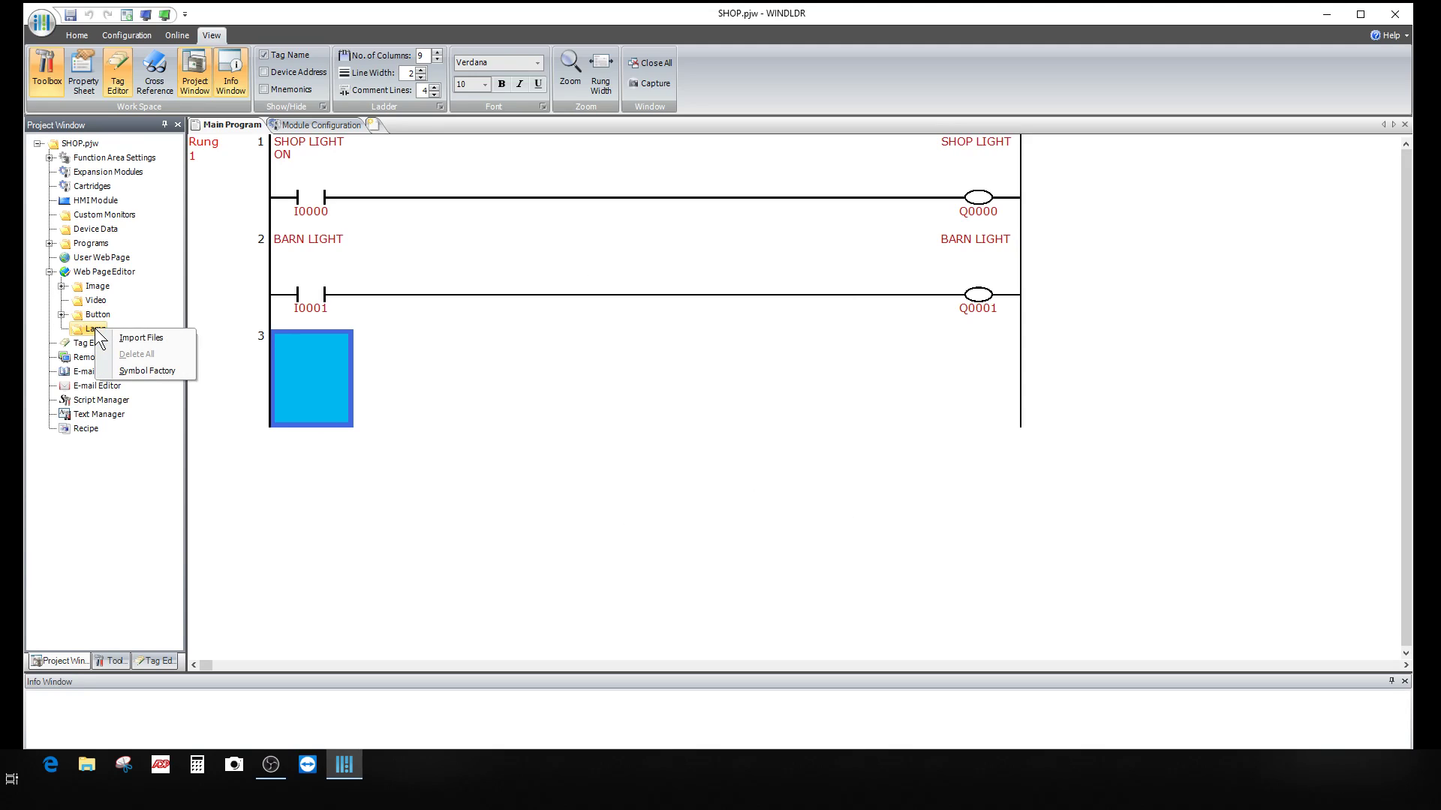
click(142, 371)
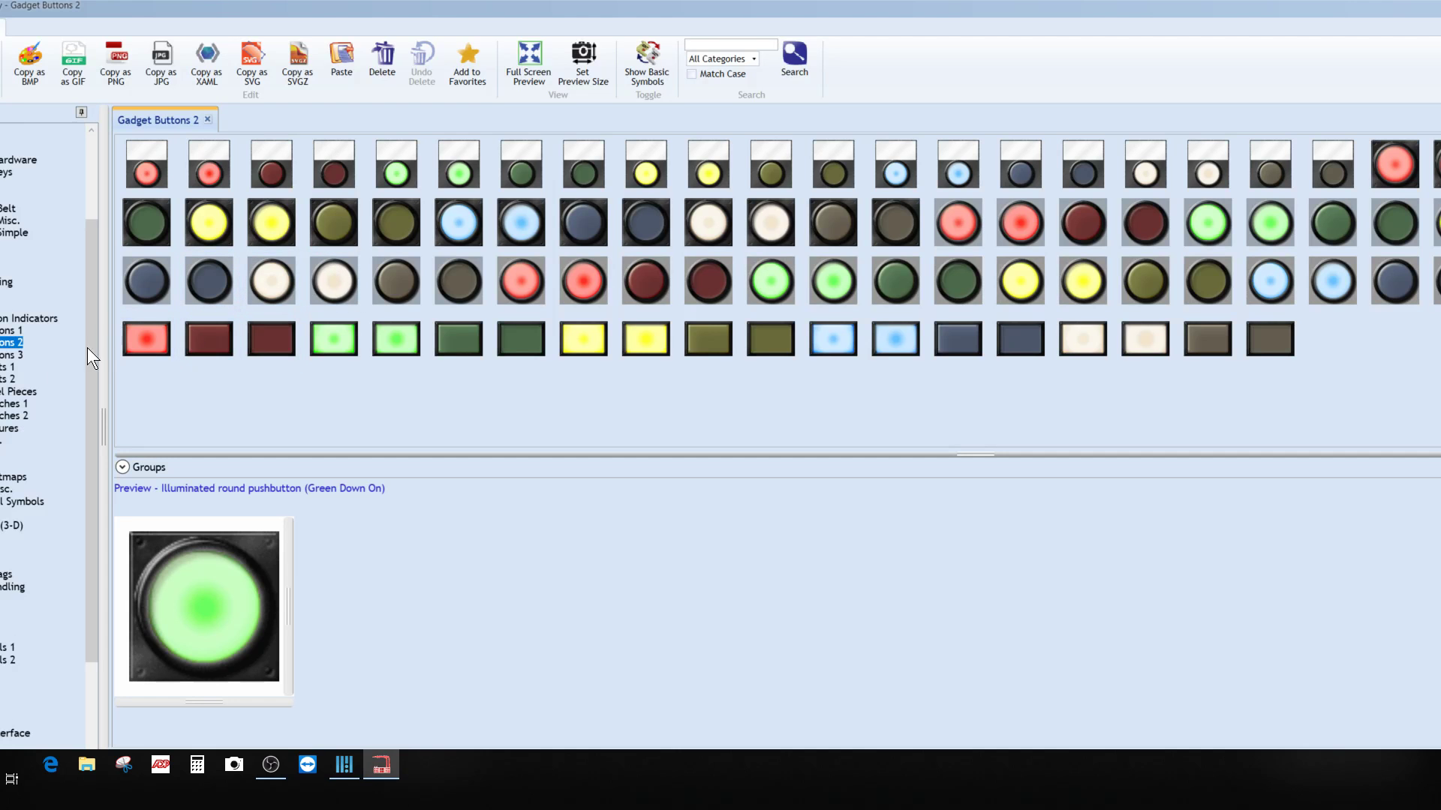
click(4, 355)
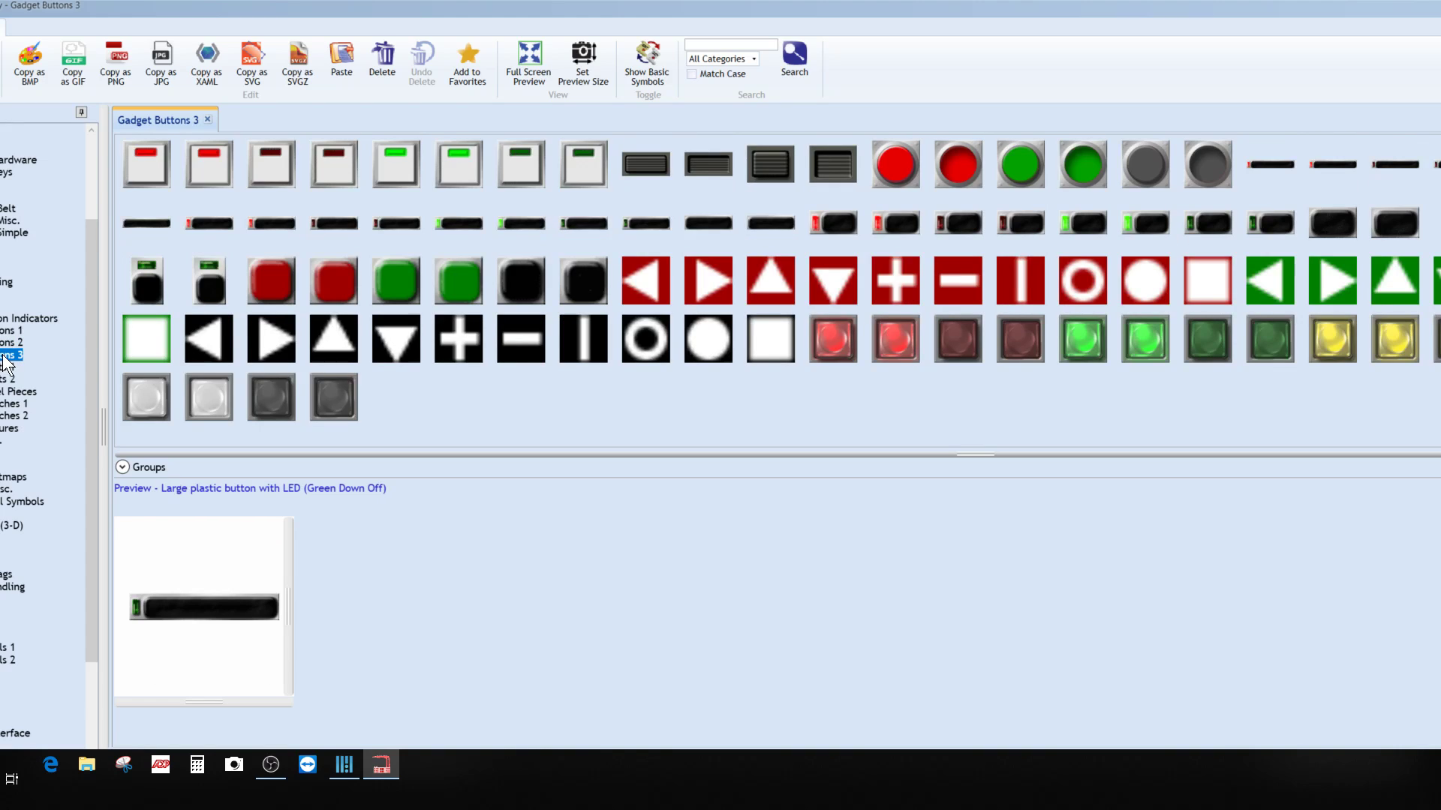
click(7, 367)
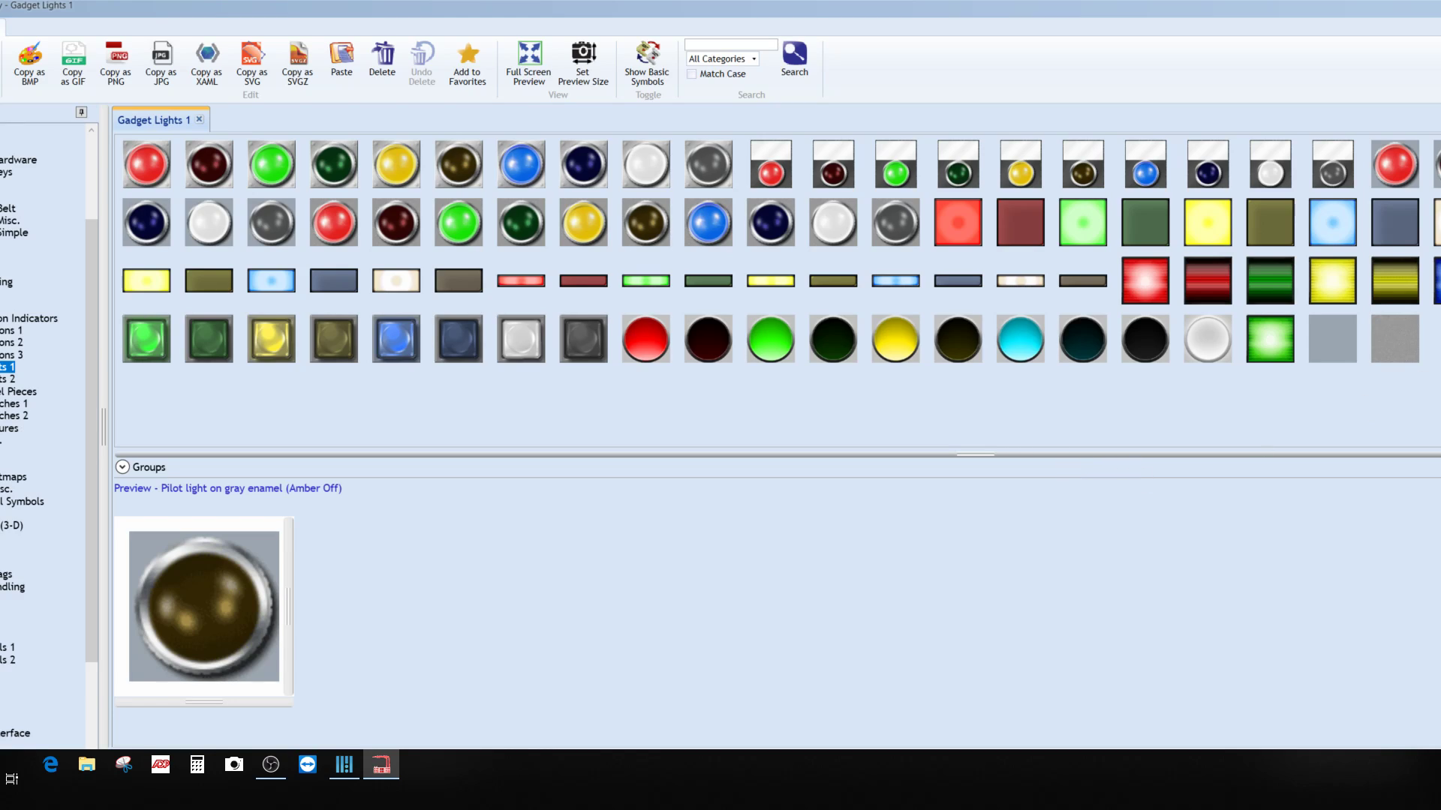
click(1438, 281)
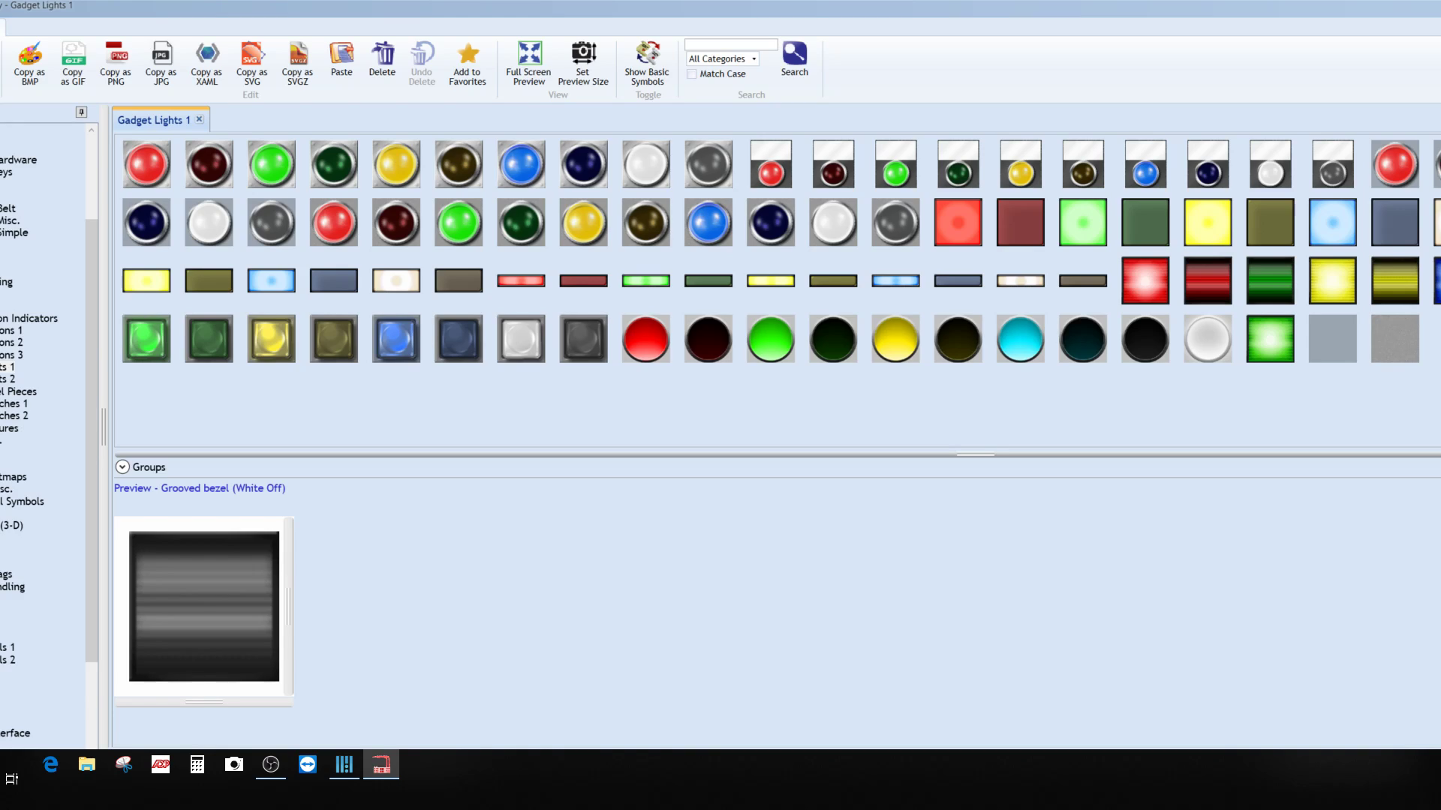
double_click(213, 593)
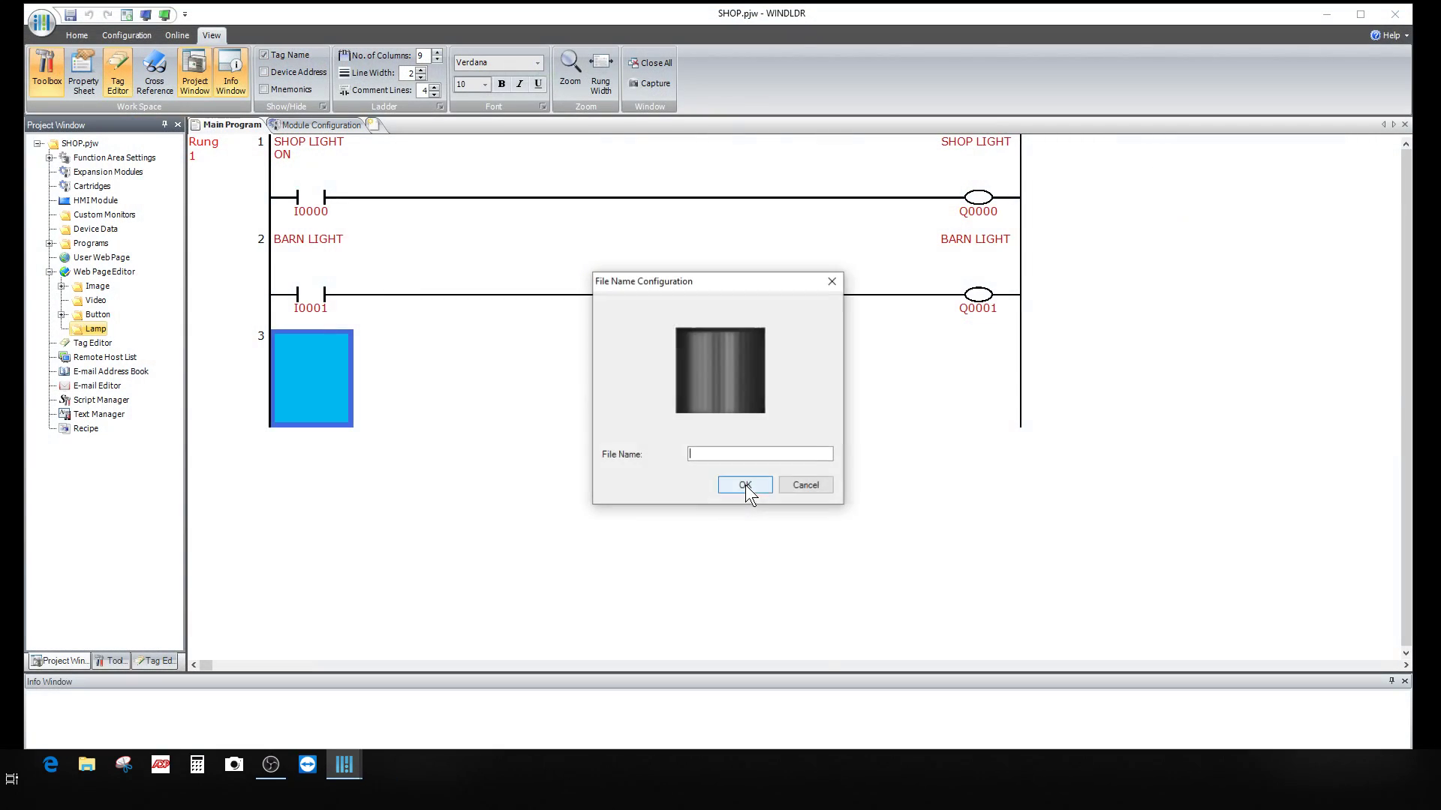
text(STA)
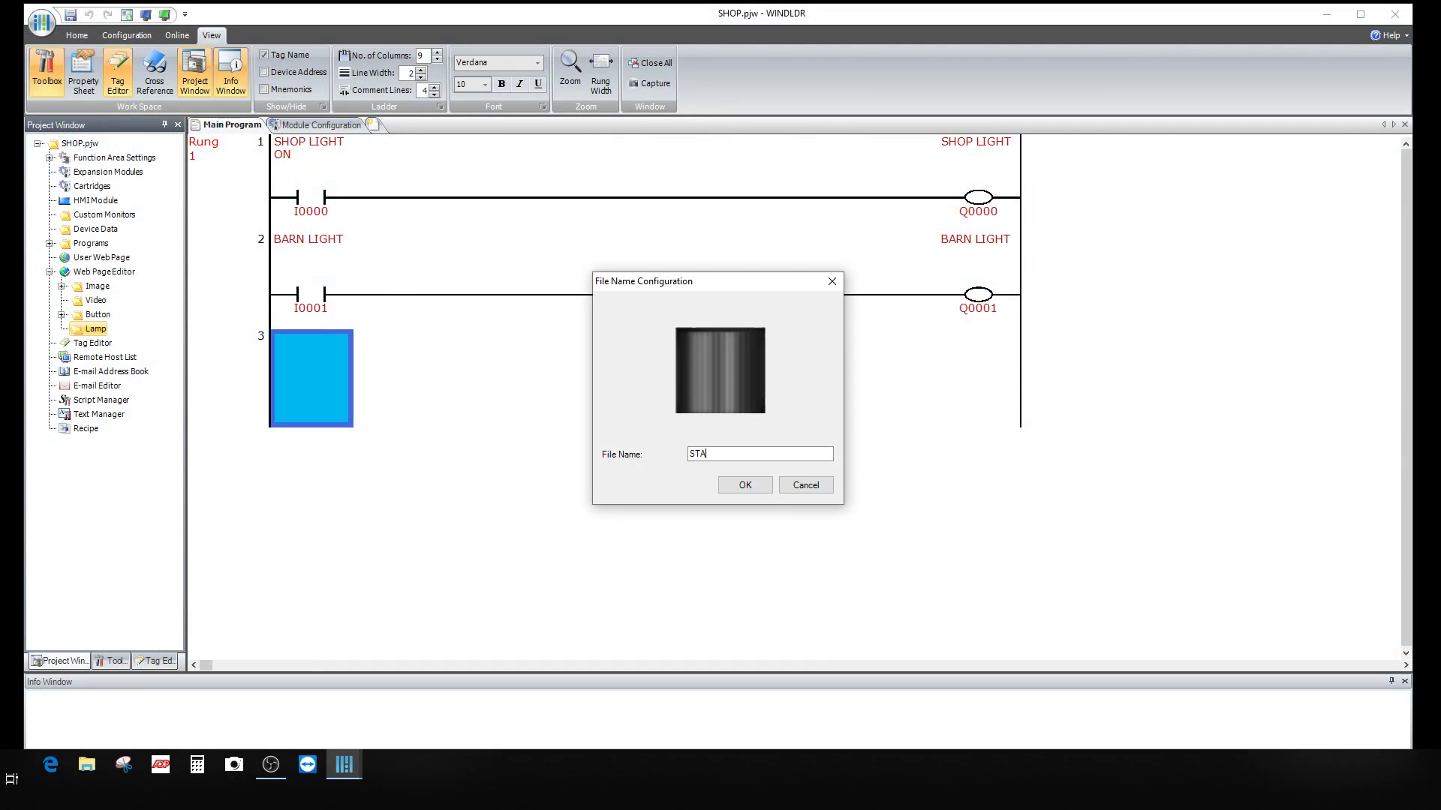
text(CK OFF WHITH)
click(760, 484)
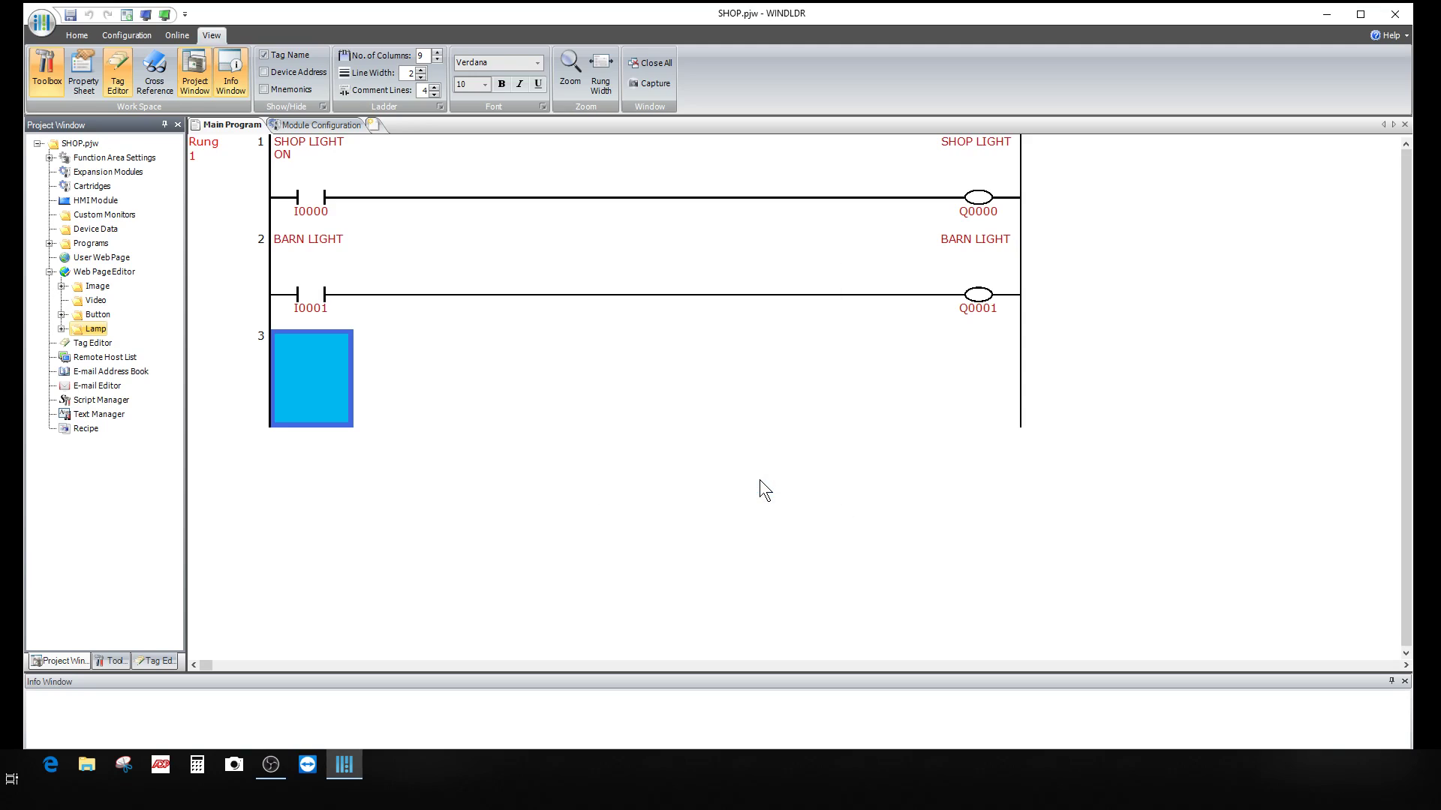
Step: Add the white-on grooved bezel lamp image to the Lamp folder as 'STACK ON WHITE'
right_click(94, 329)
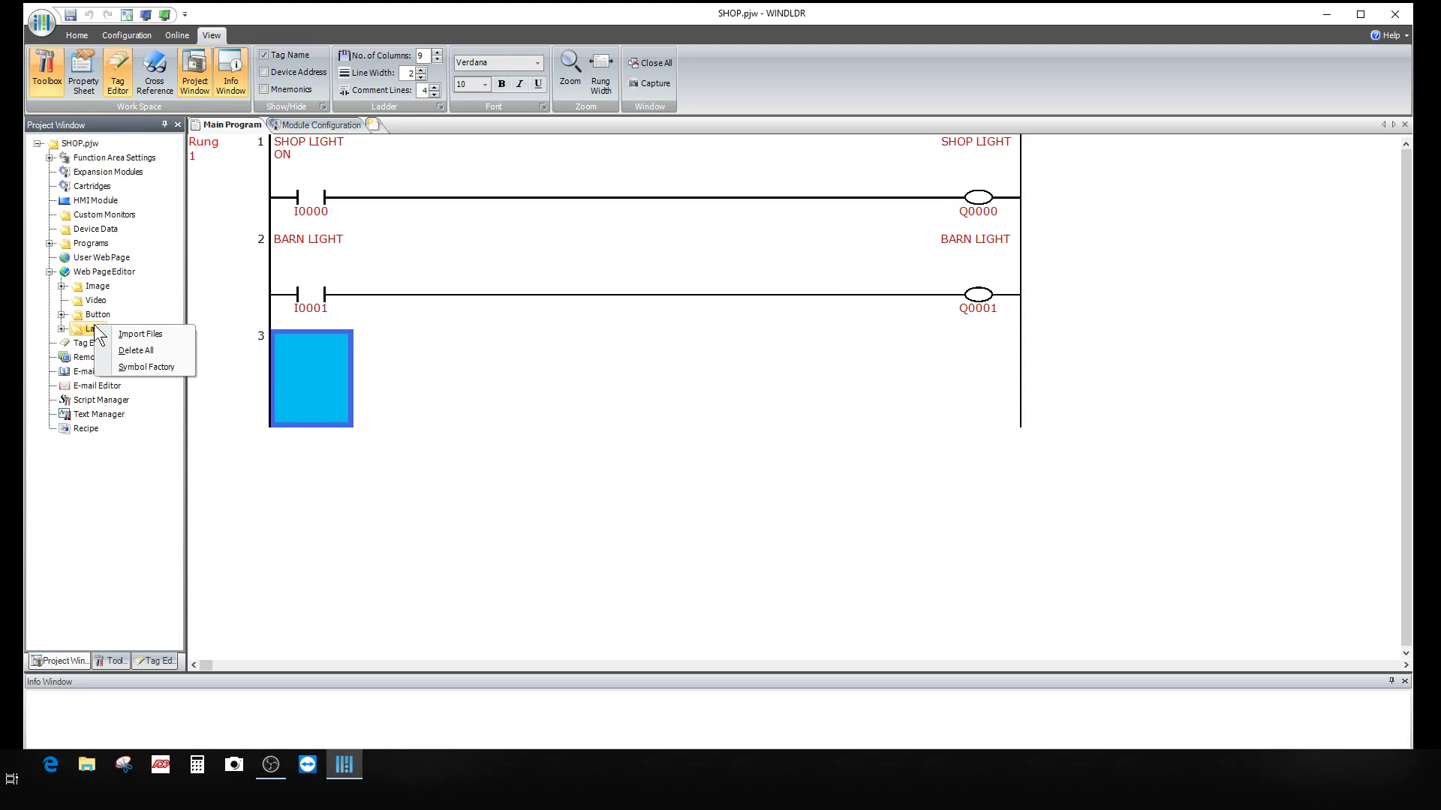
click(141, 368)
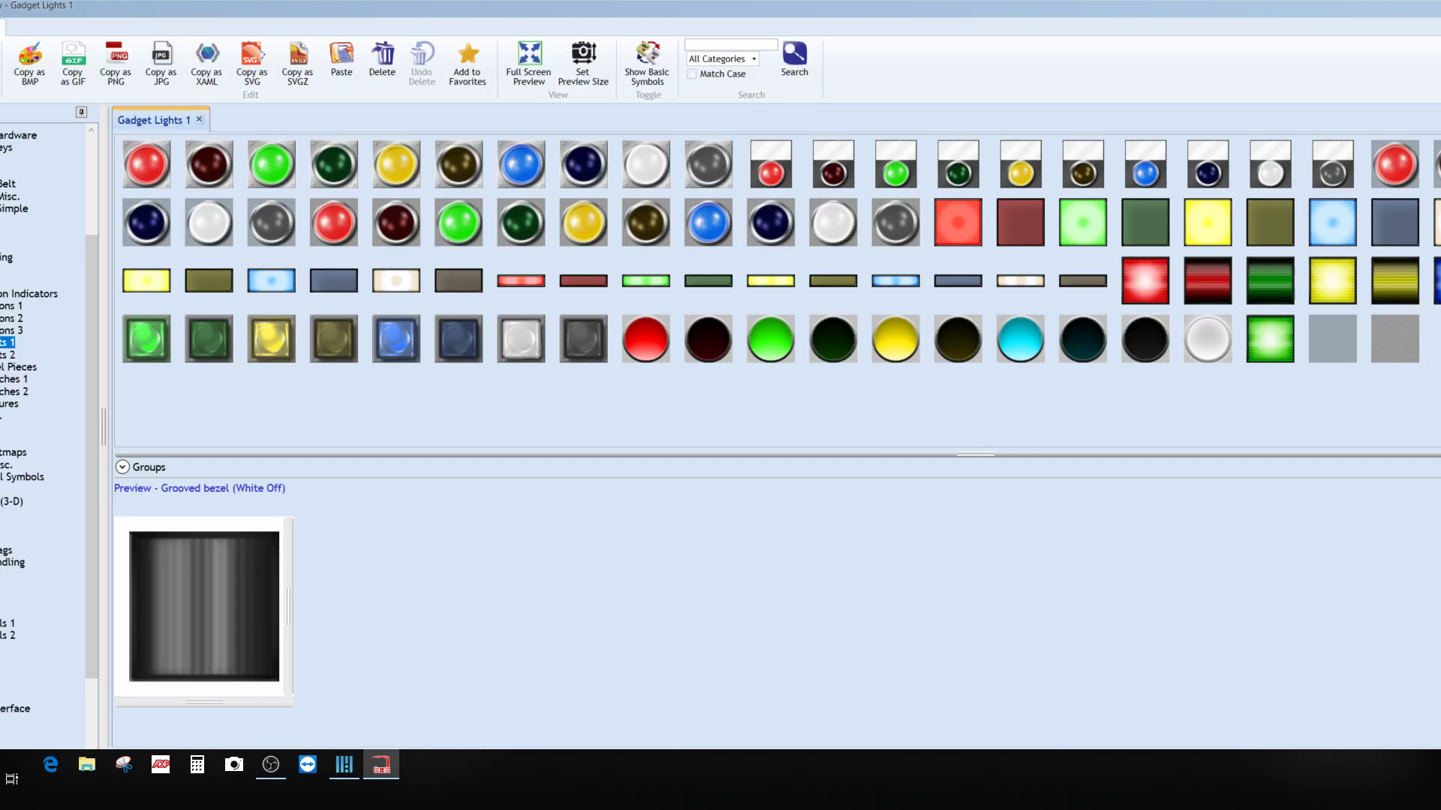
click(1440, 281)
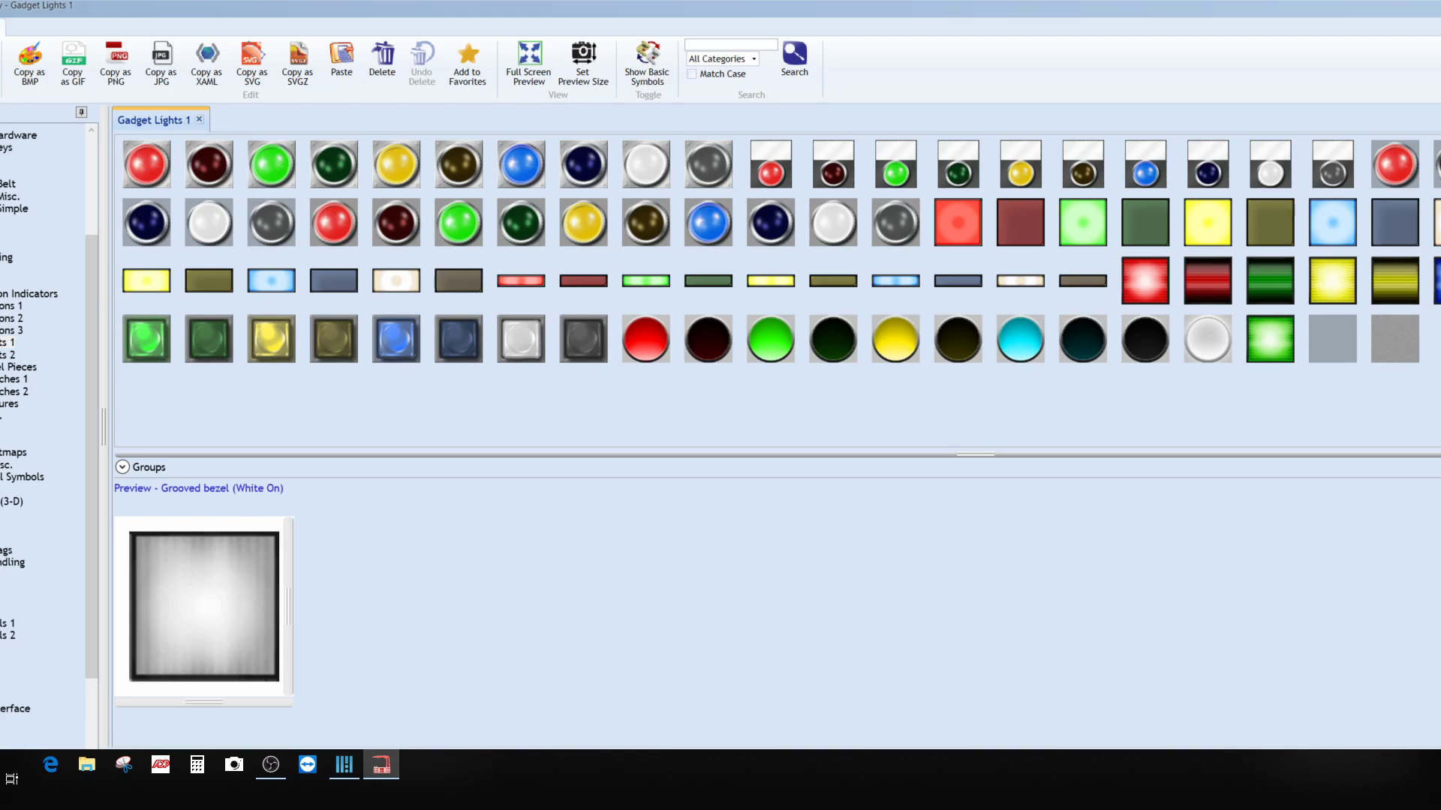
double_click(218, 592)
text(STA)
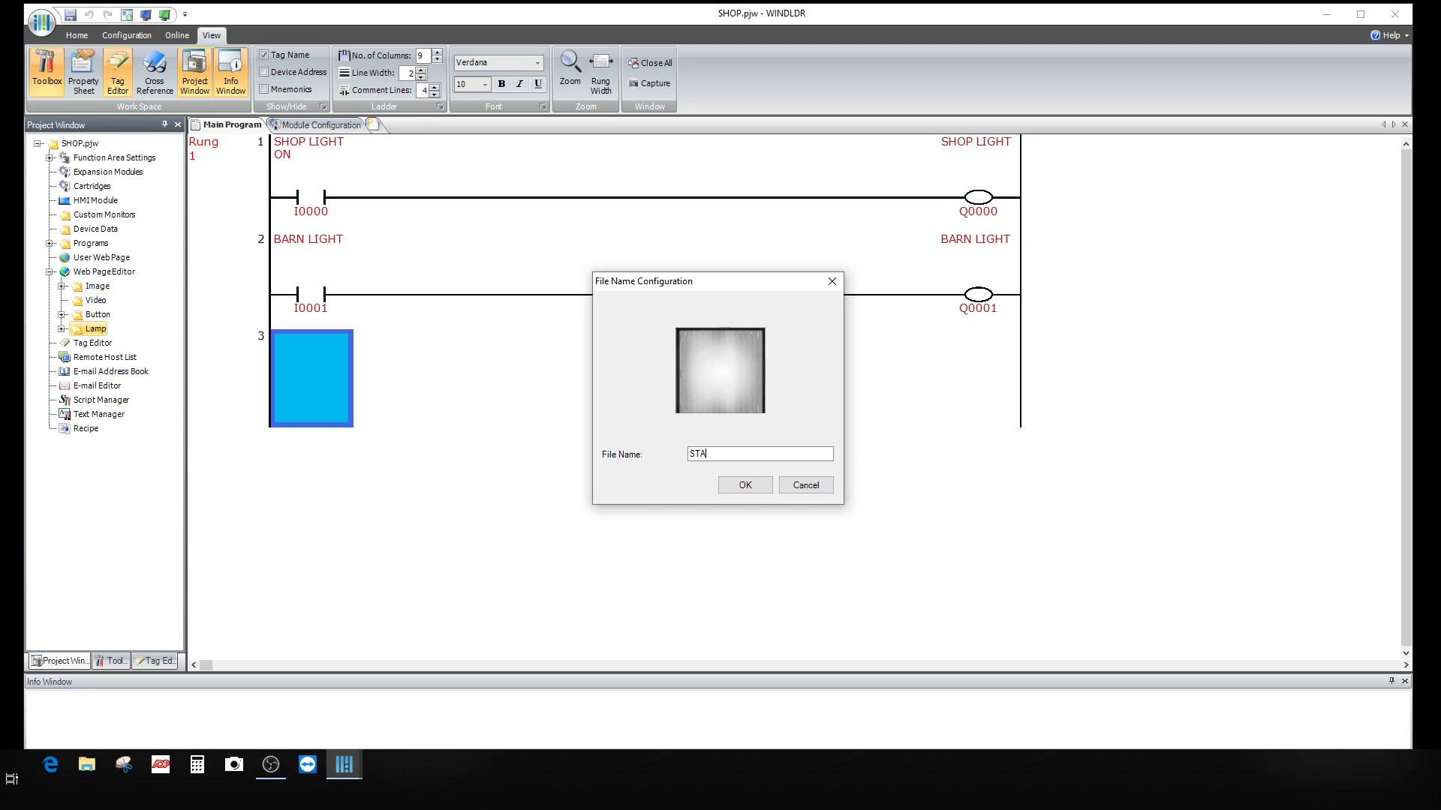
text(CK ON WHITE)
click(751, 481)
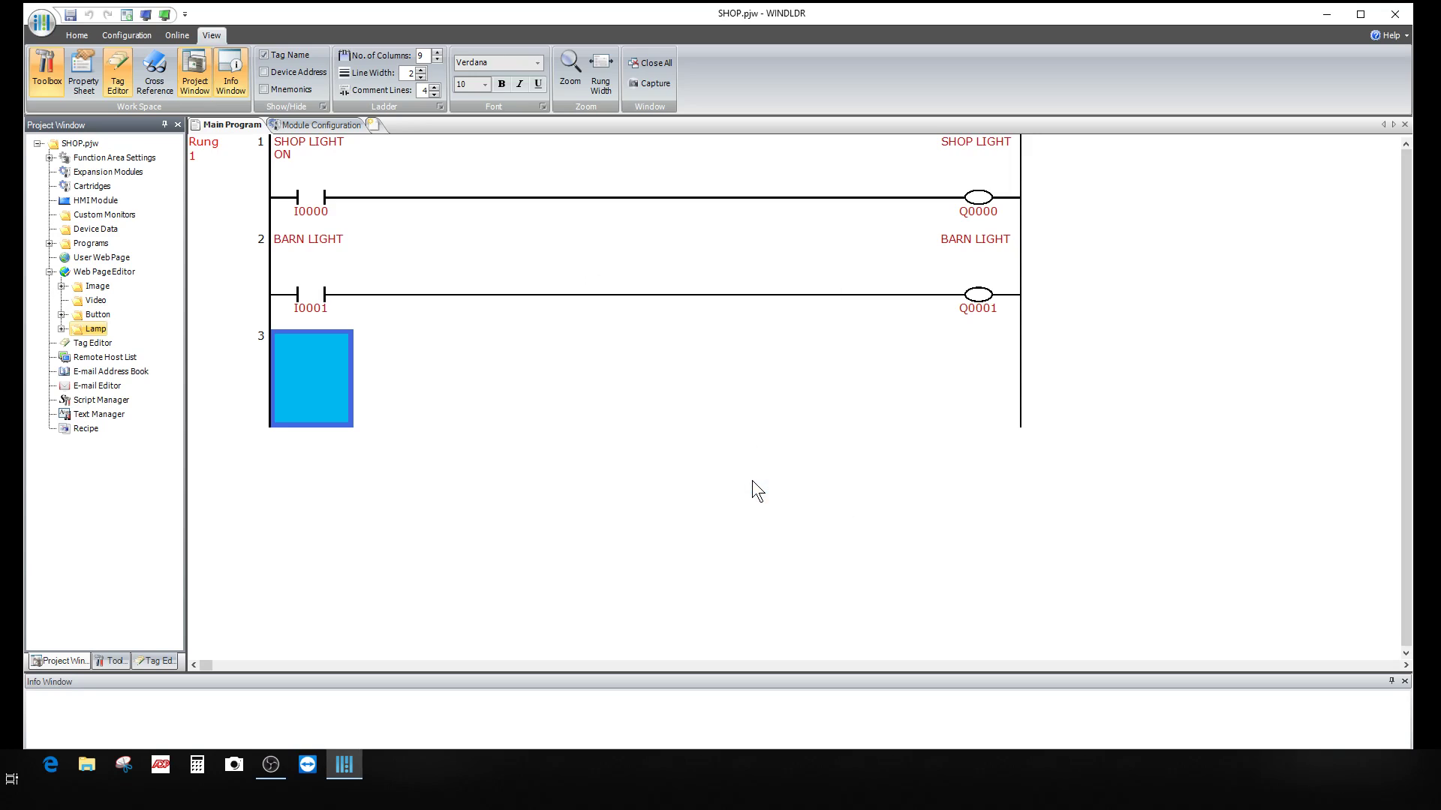
Step: Add the Grooved bezel (Blue Off) symbol to the Lamp images, named 'STACK OFF BLUE'
right_click(92, 333)
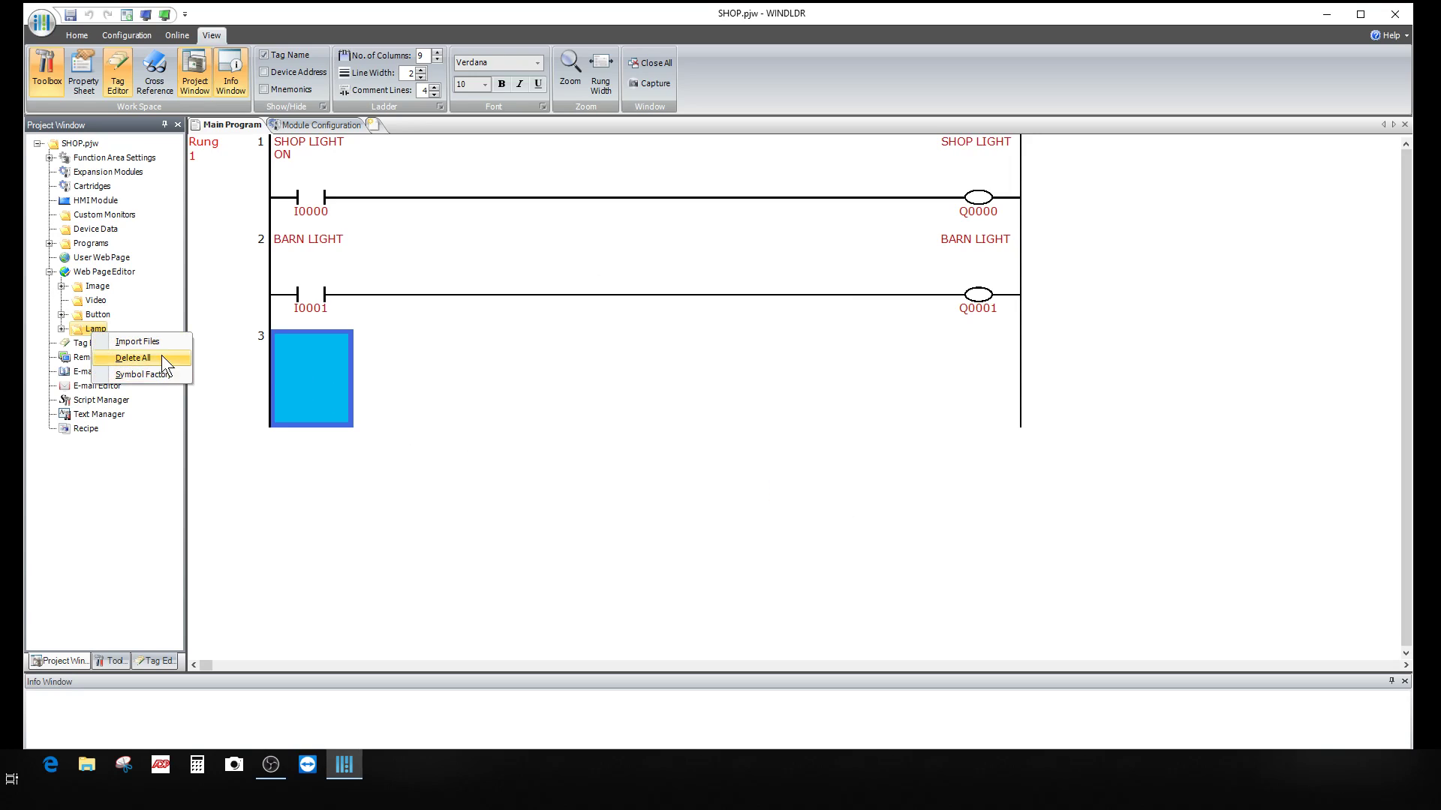
click(150, 373)
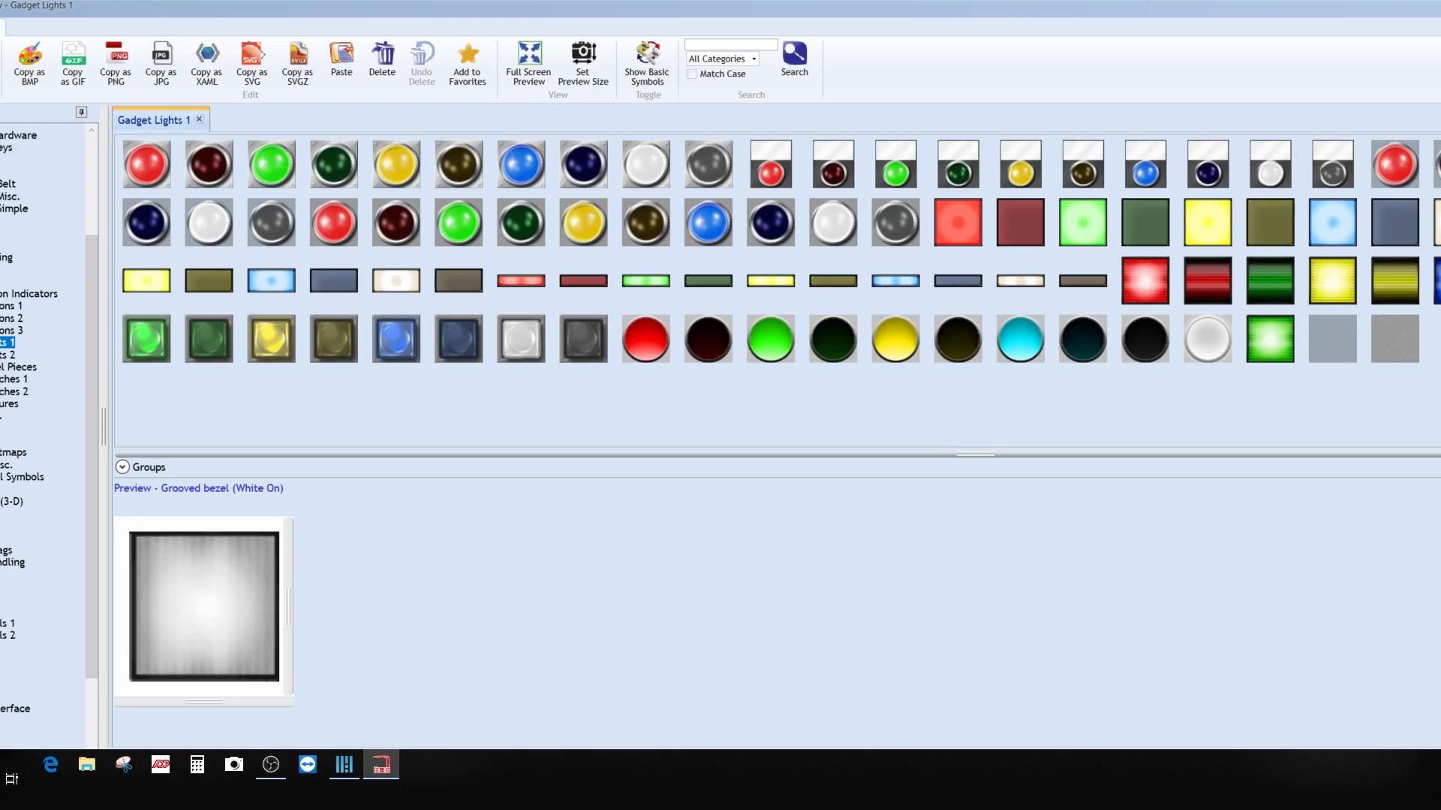
click(1440, 280)
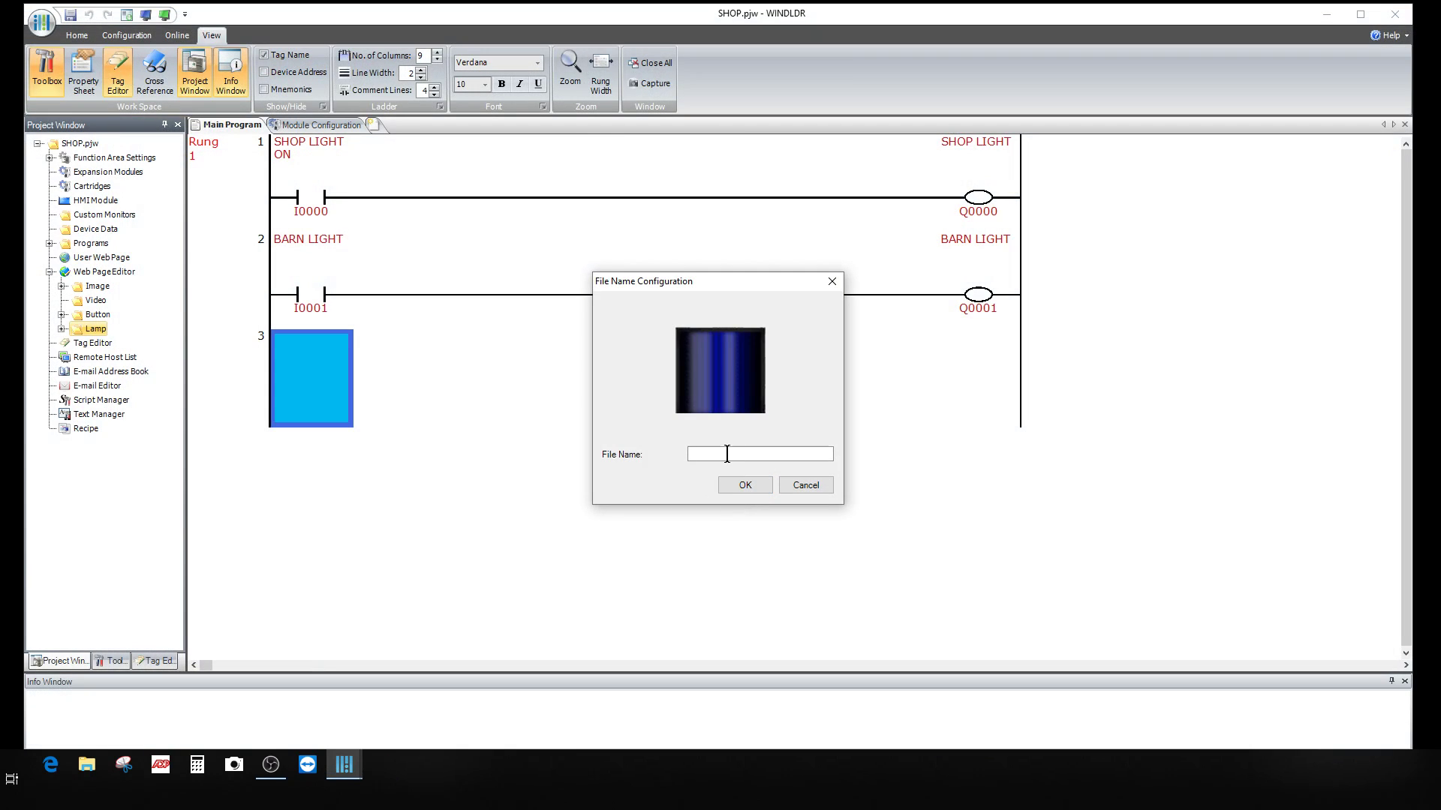
click(727, 454)
text(STACK OFF BLUE)
click(759, 486)
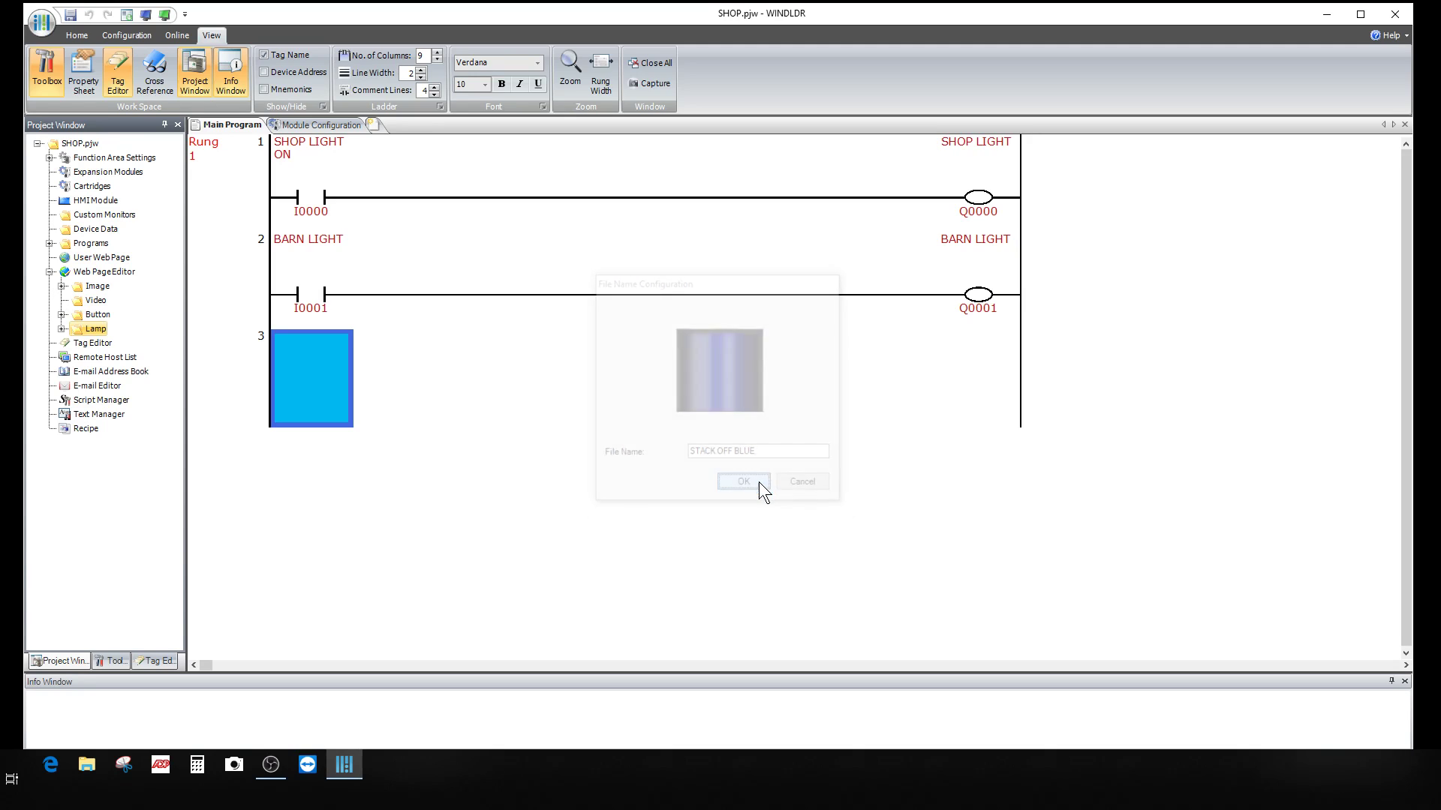
Step: Add the Grooved bezel (Blue On) symbol to the Lamp images, named 'STACK ON BLUE'
right_click(93, 328)
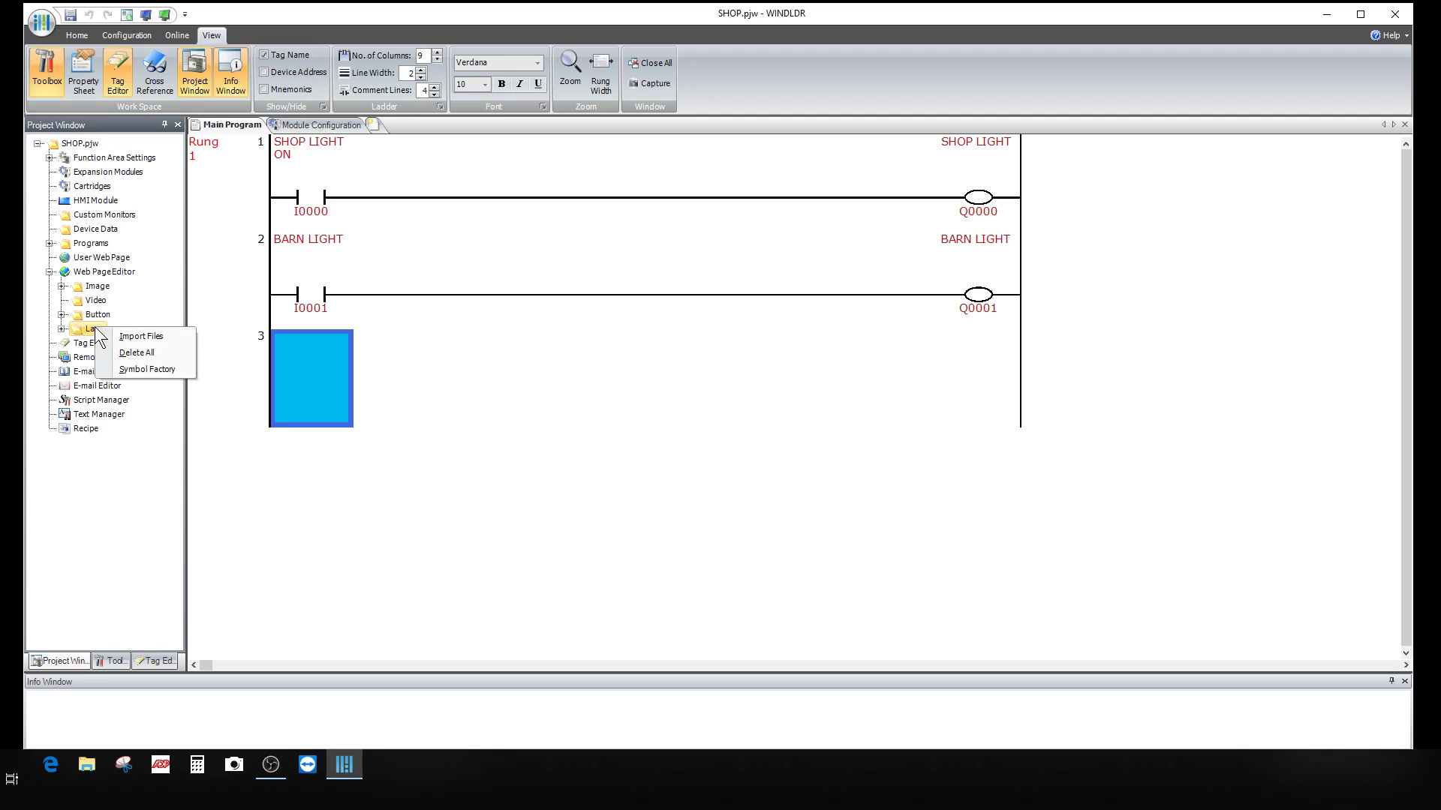
click(147, 369)
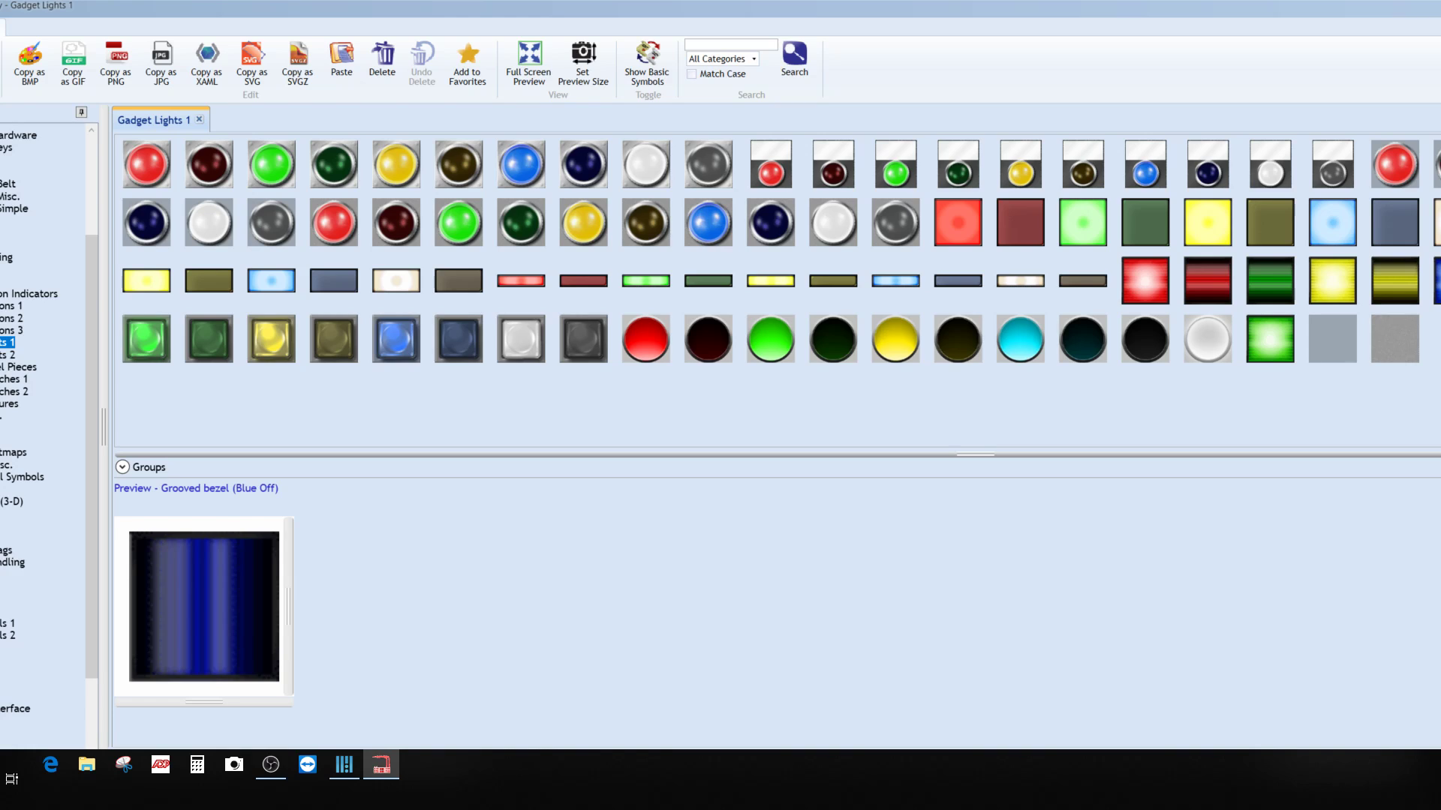
click(1438, 280)
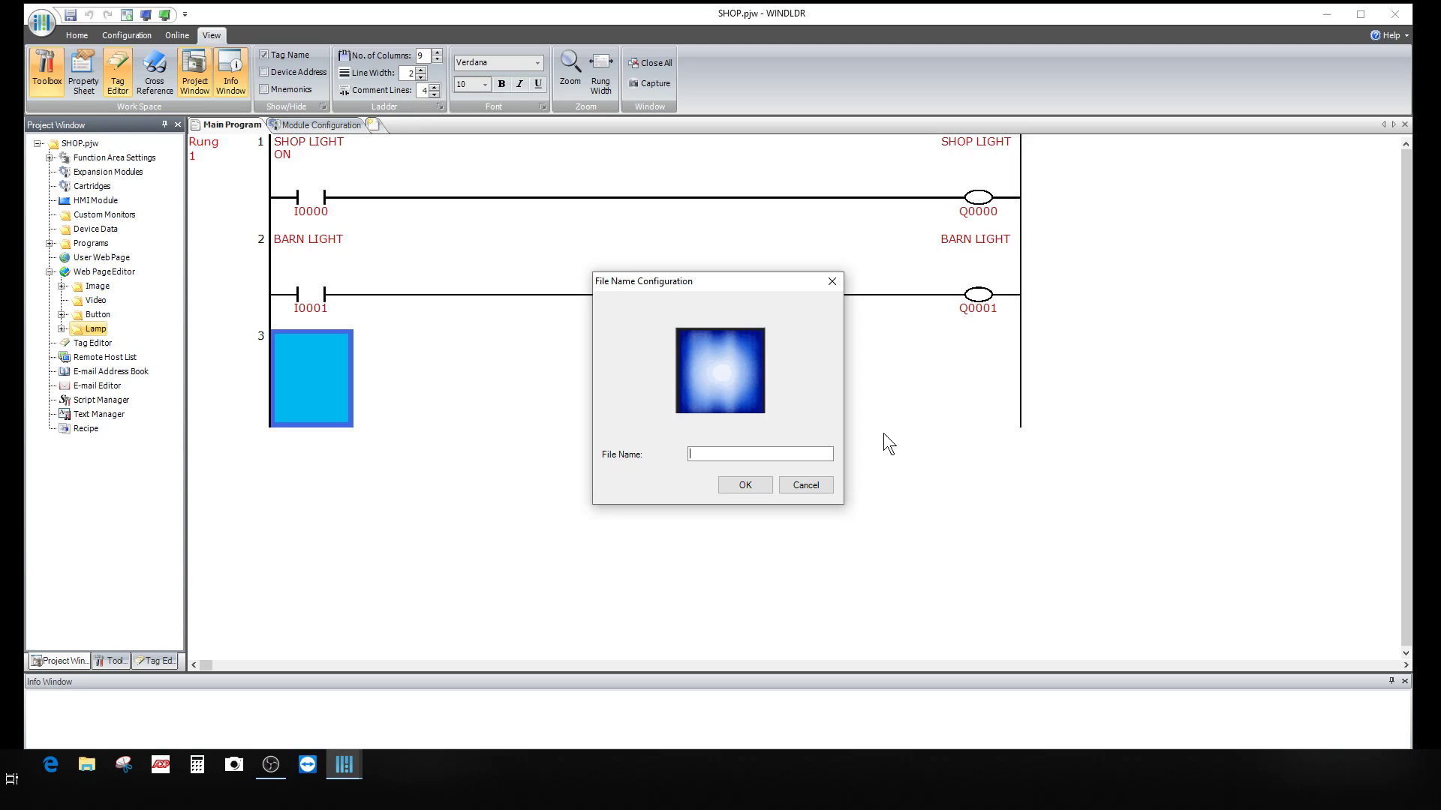
text(STACK ON BLUE)
click(749, 484)
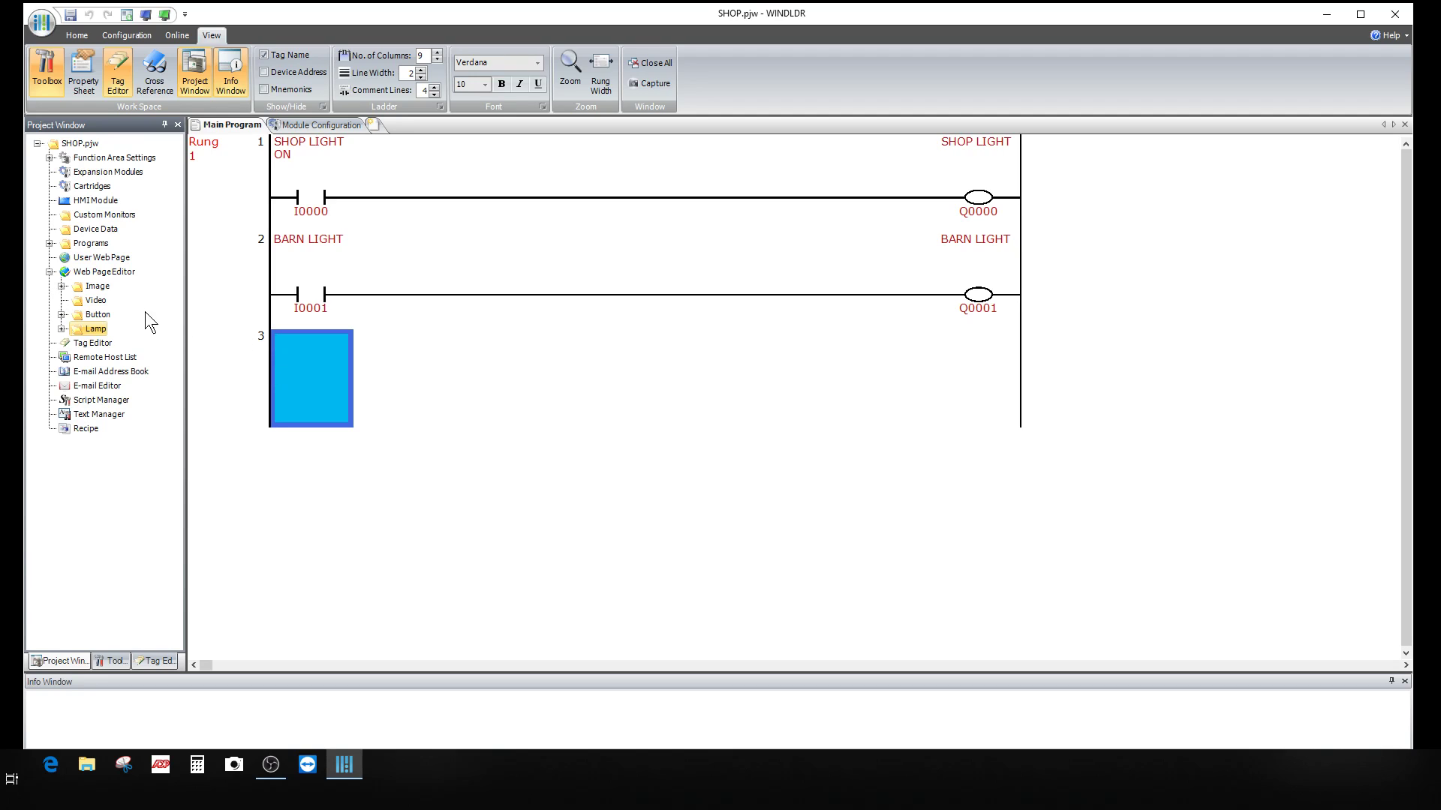
Step: Launch the Web Page Editor and reposition and widen its browser window across the screen
click(83, 271)
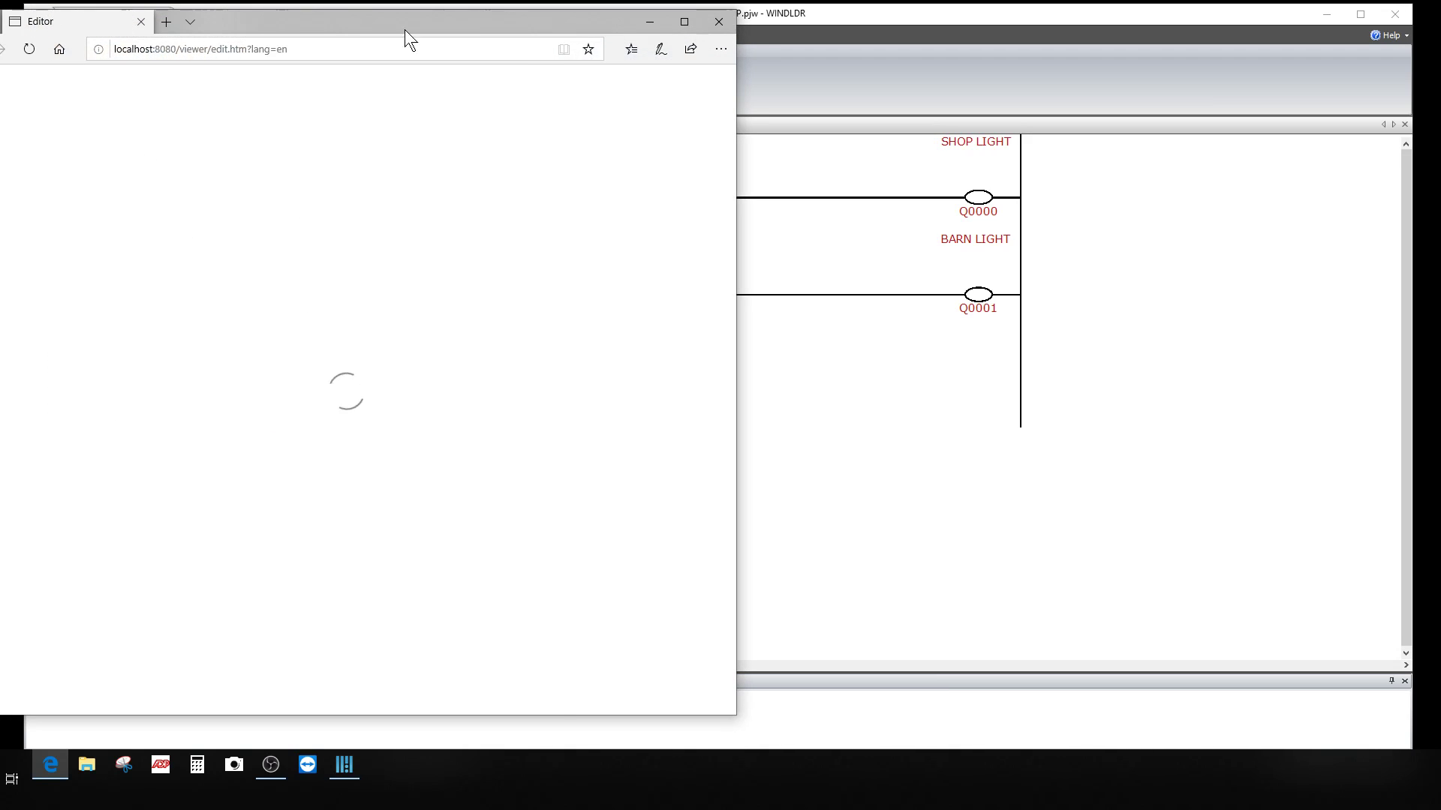
drag(338, 25, 633, 134)
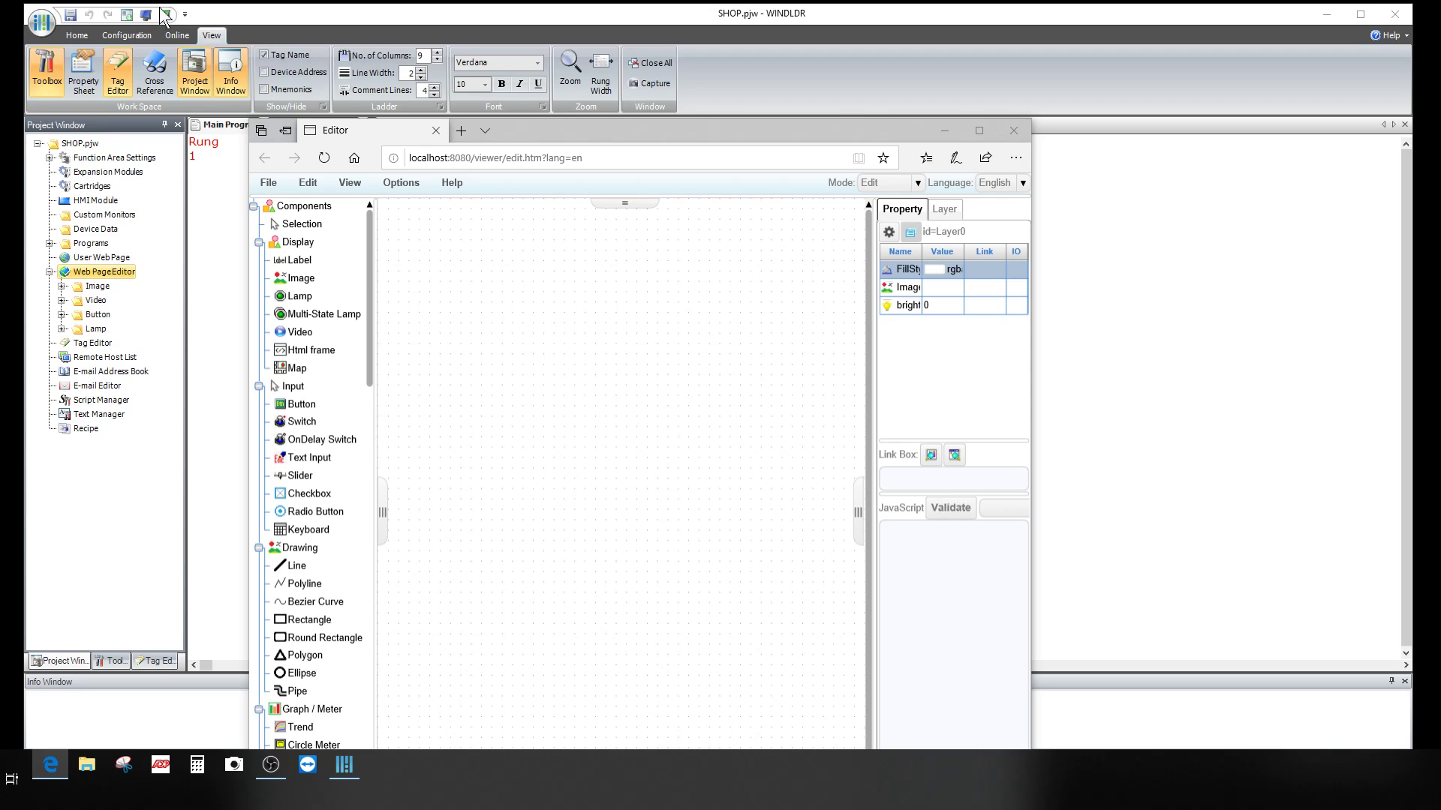
click(77, 13)
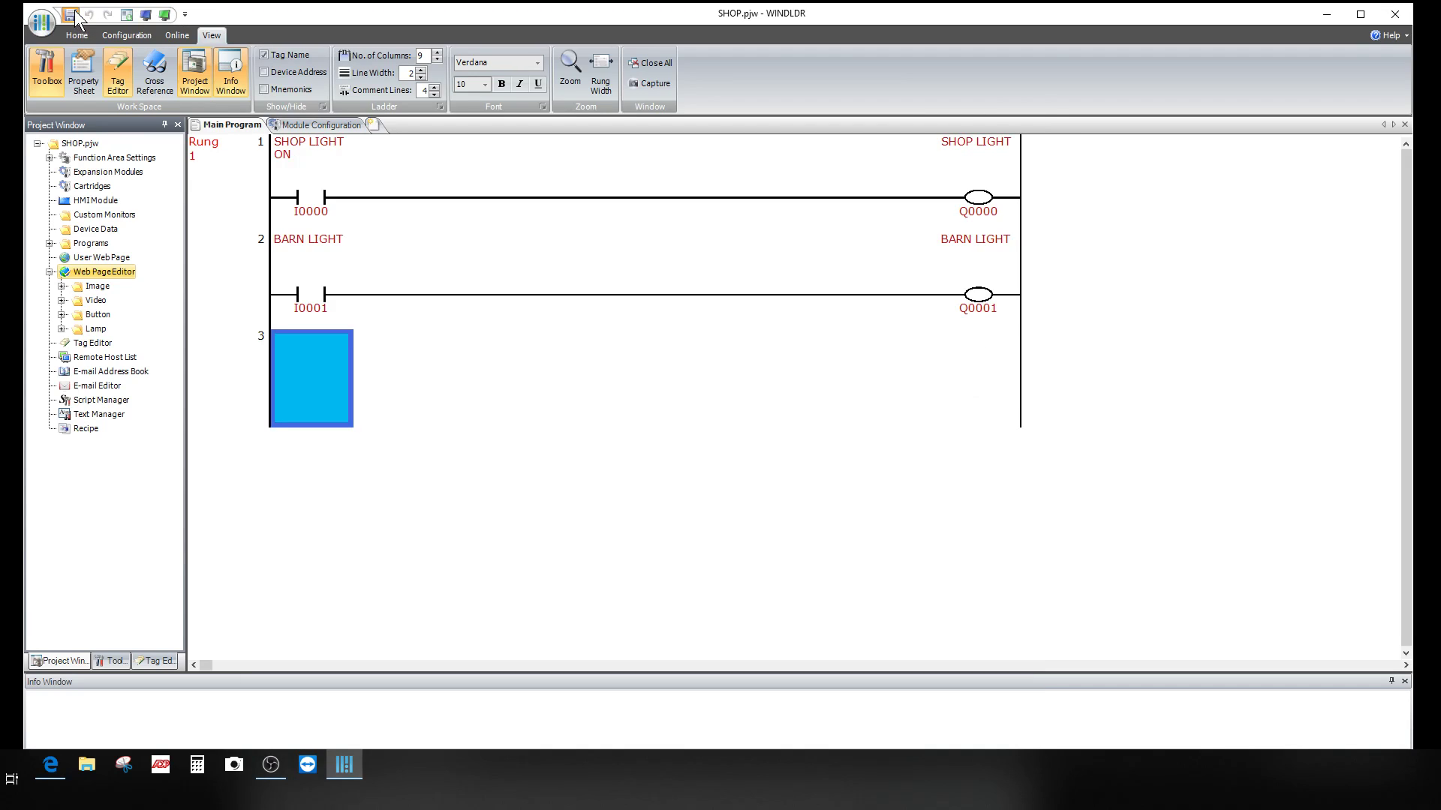
click(53, 774)
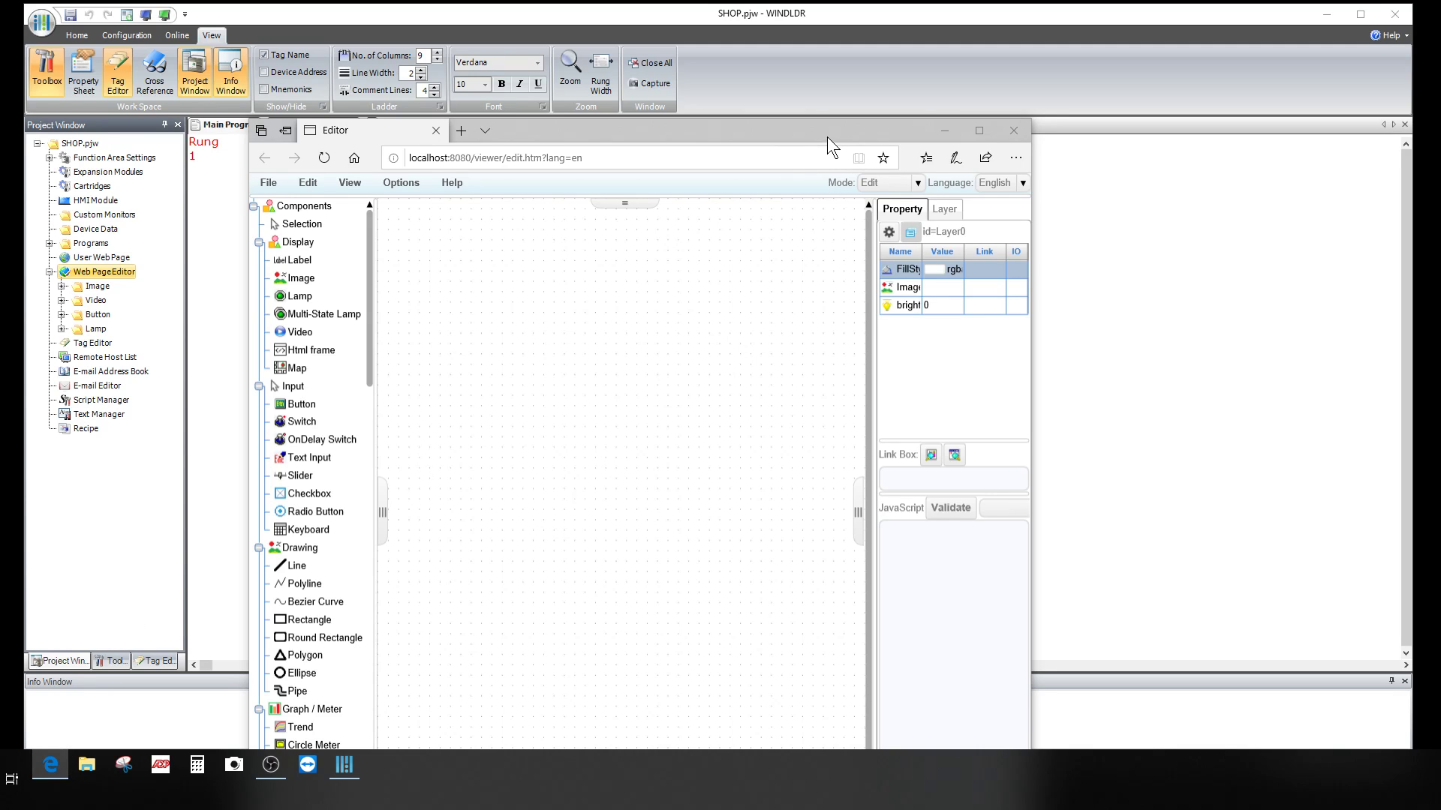
drag(827, 136, 858, 43)
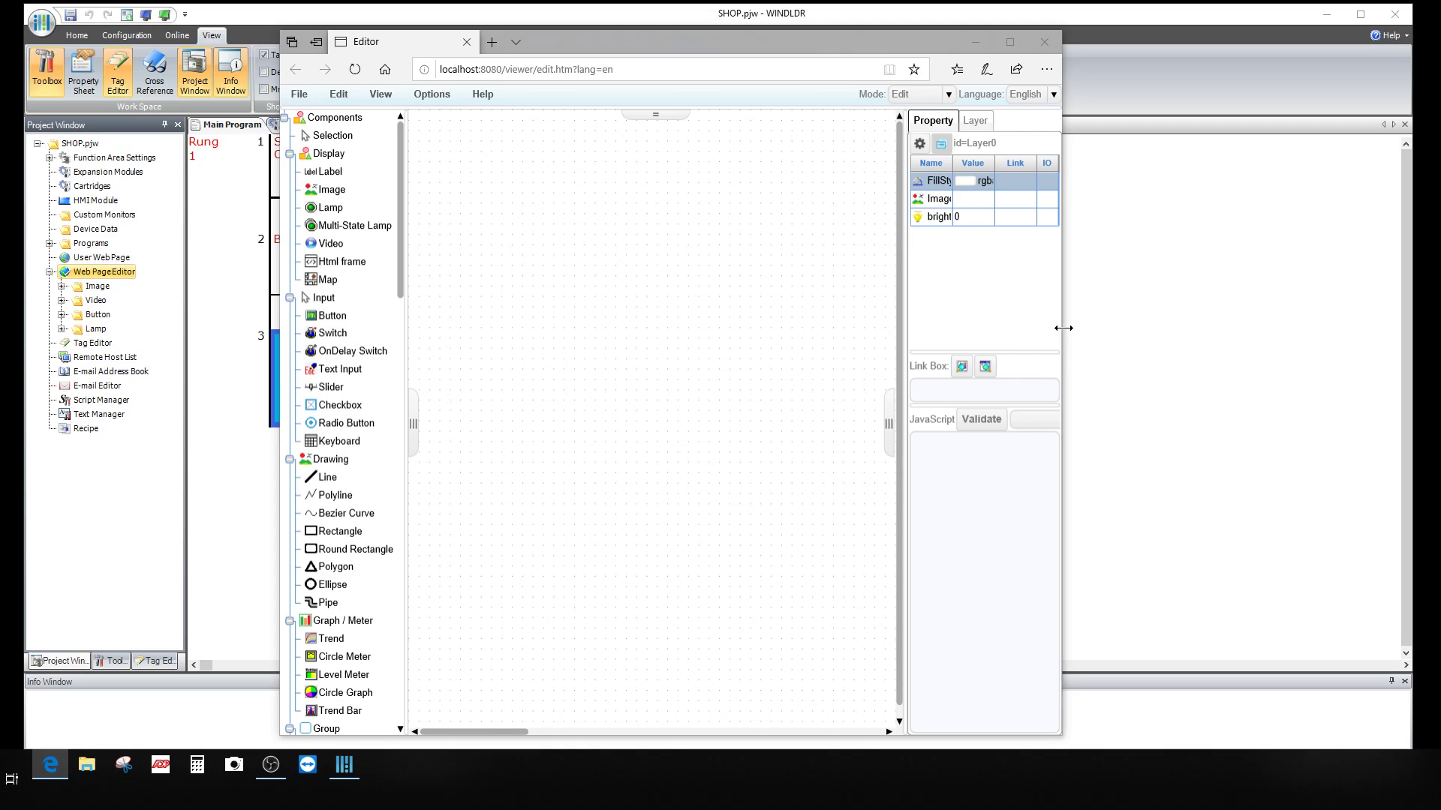
drag(1063, 328, 1361, 327)
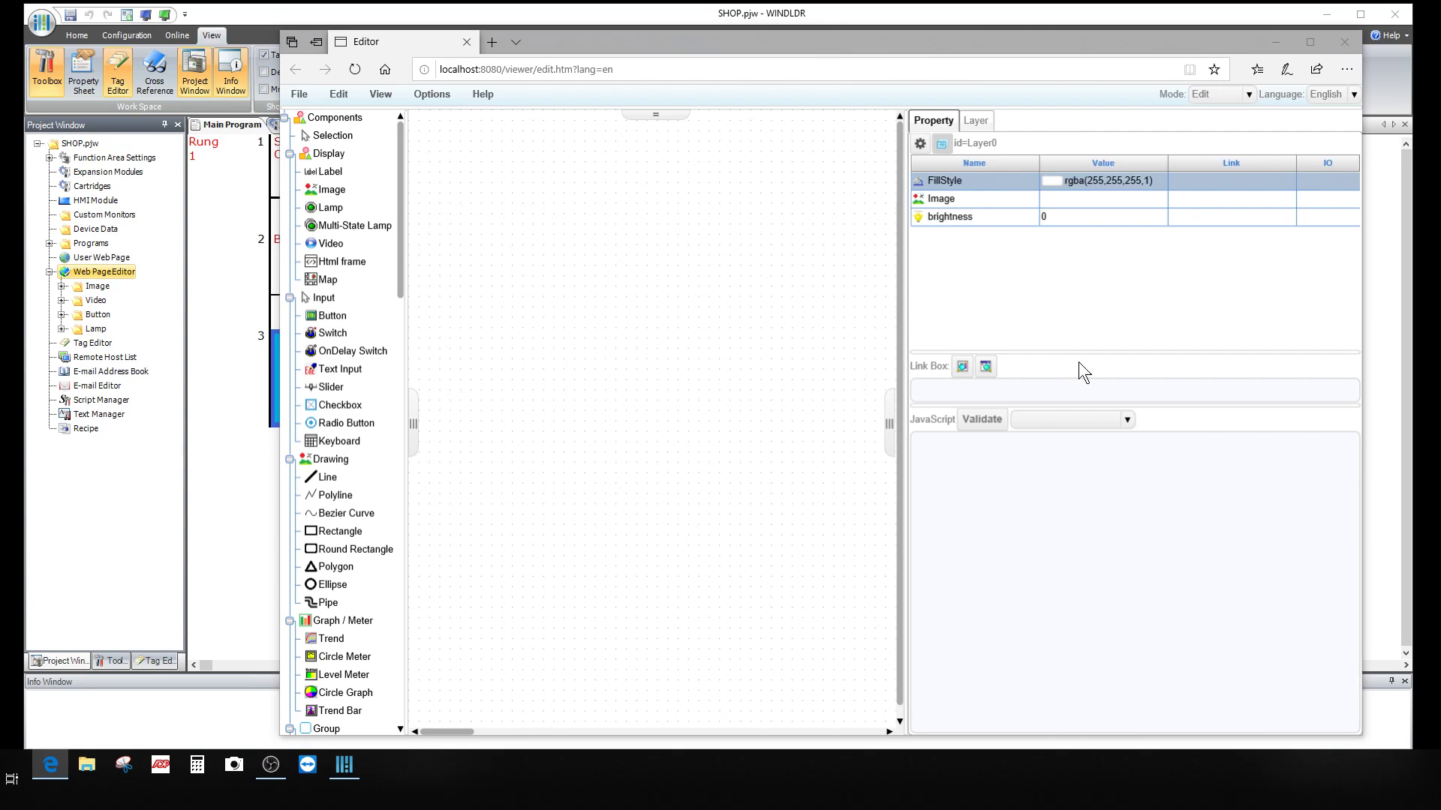
click(277, 336)
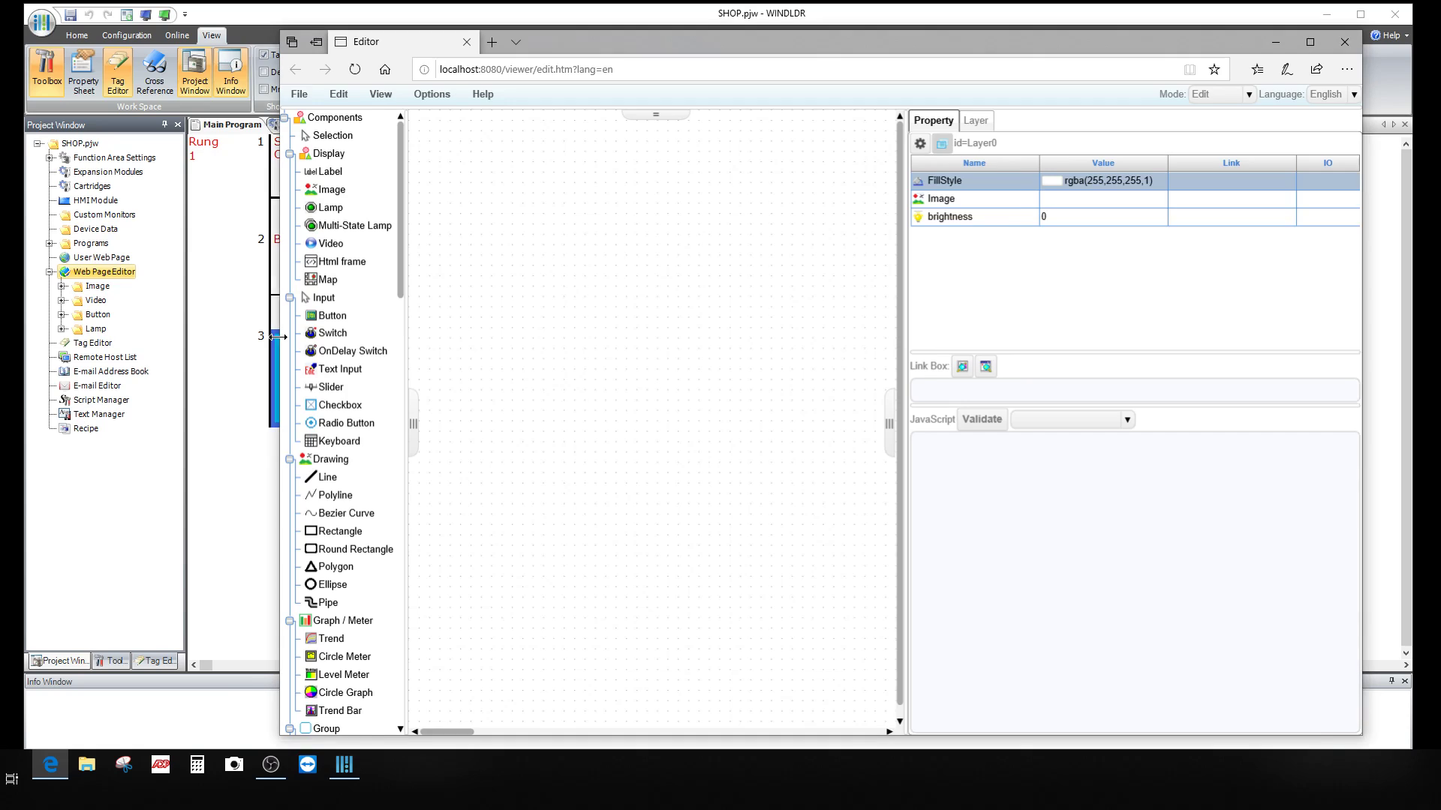
drag(278, 337, 46, 332)
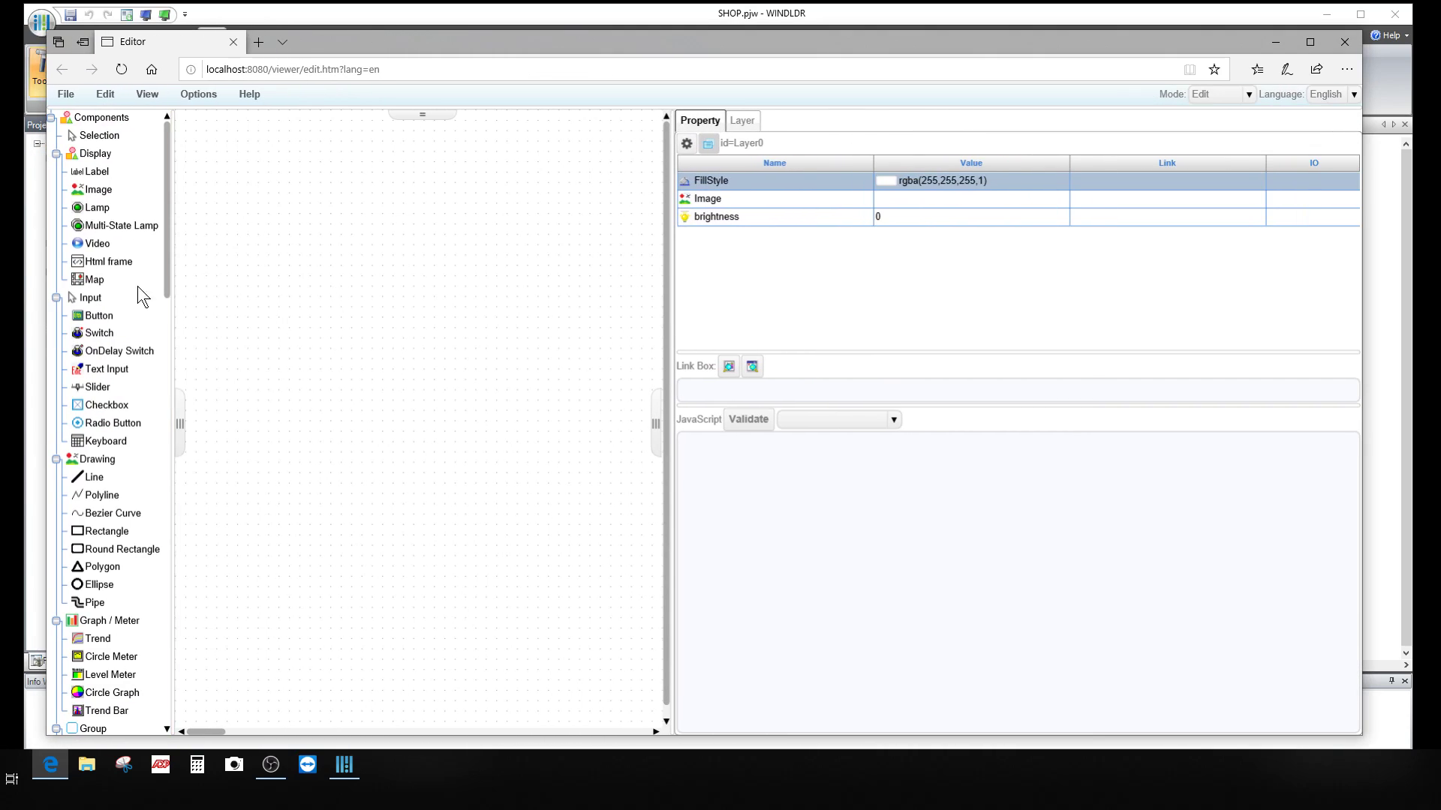
Step: Save the blank page as 'BARN' in place of the default Page1 name
click(69, 95)
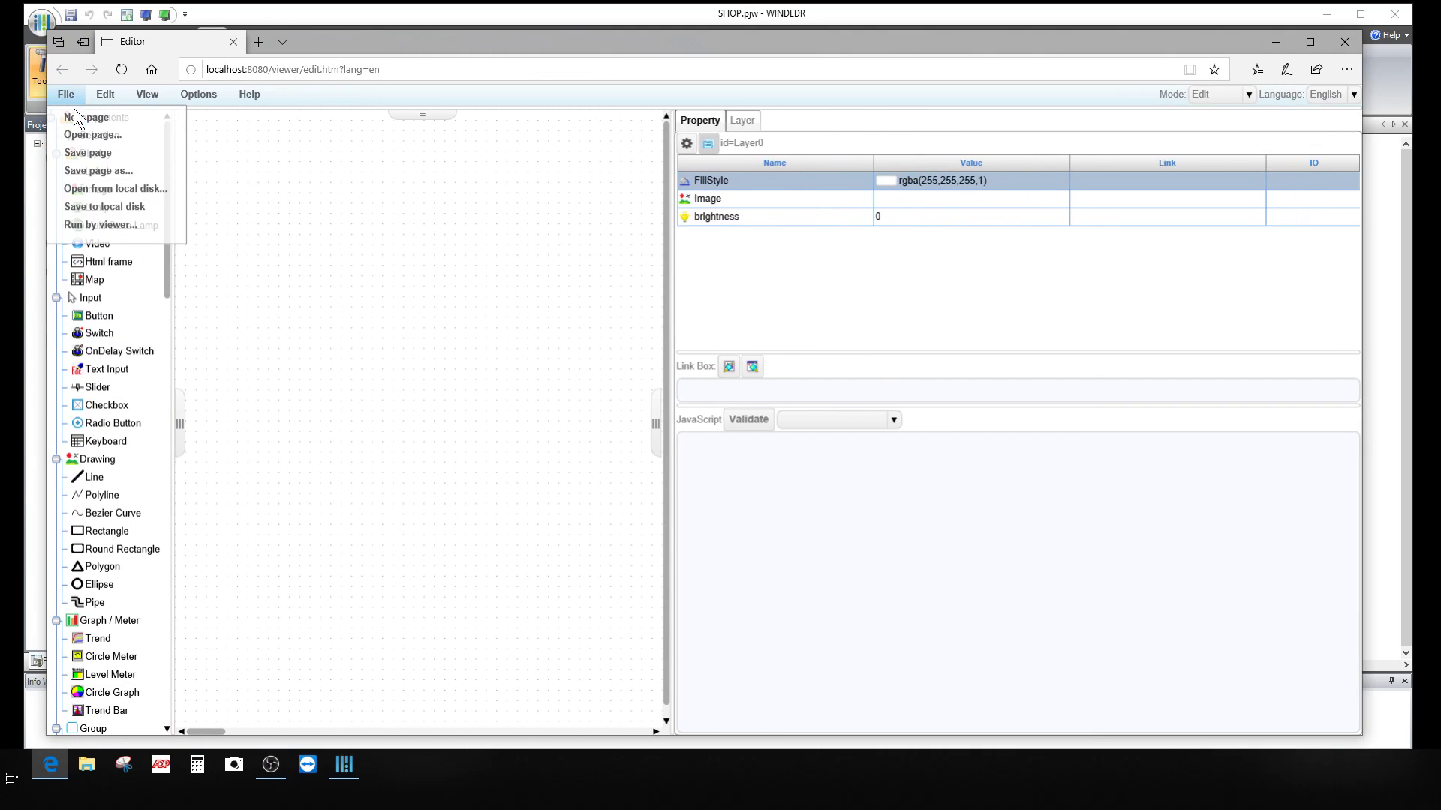
click(101, 170)
double_click(152, 299)
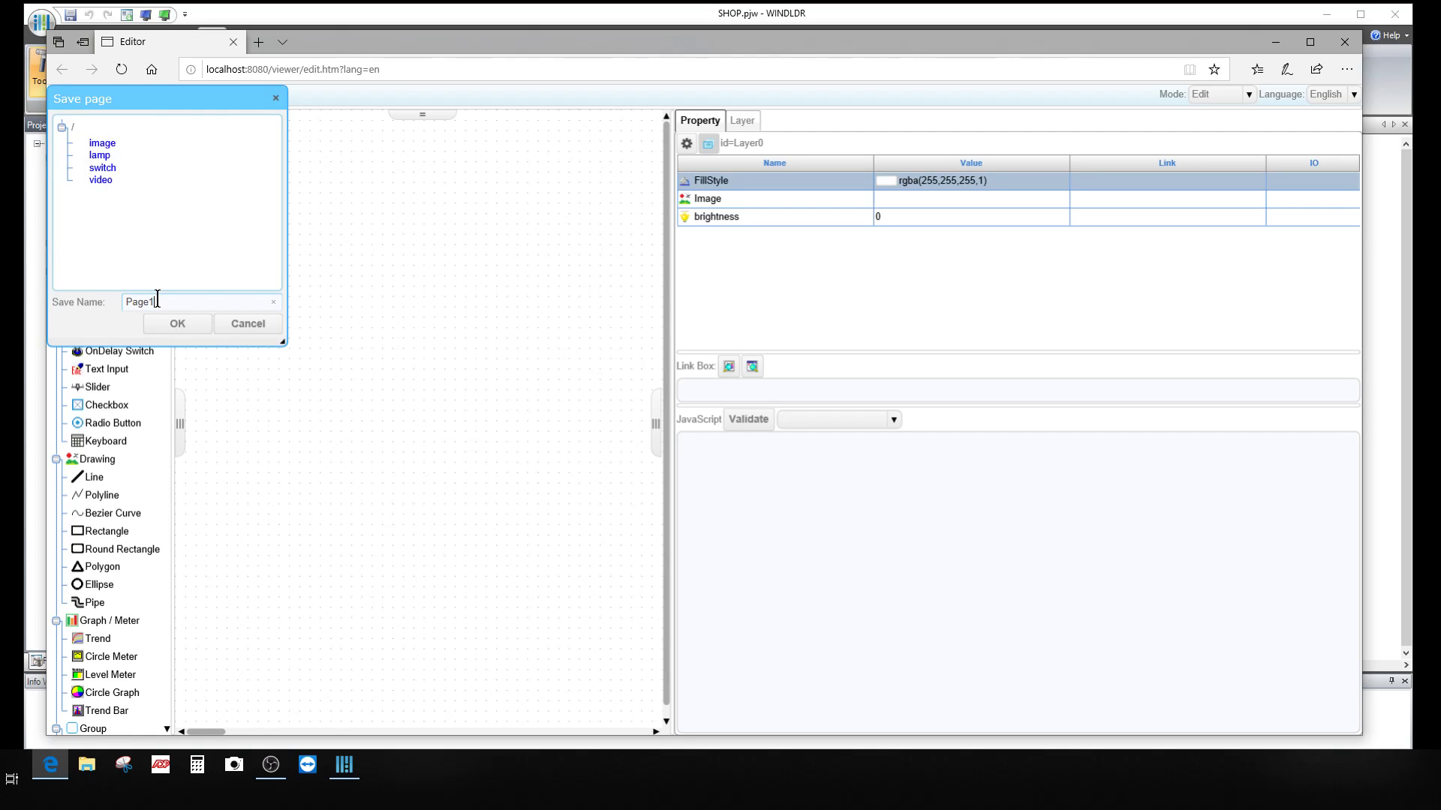
text(BARN)
click(178, 323)
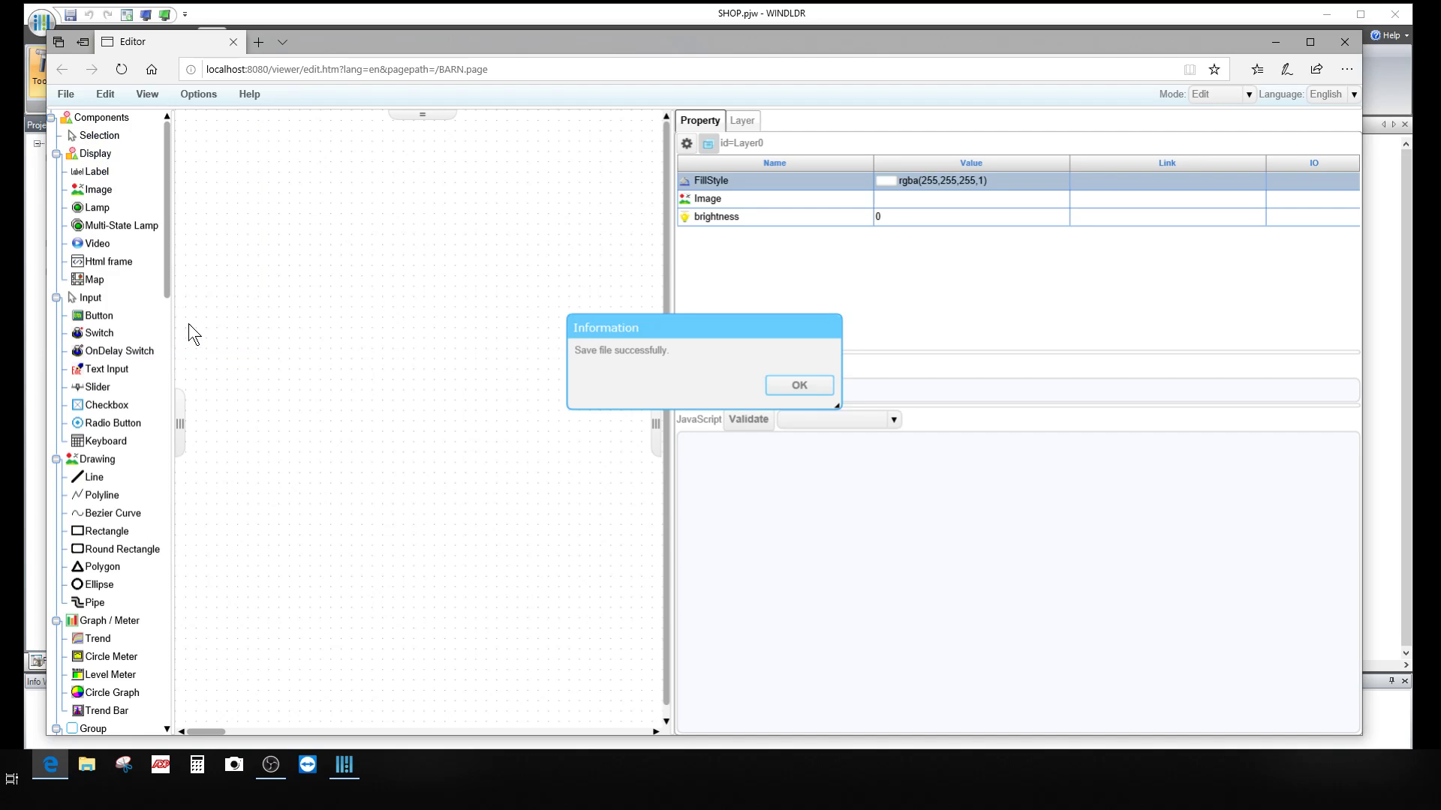
click(792, 385)
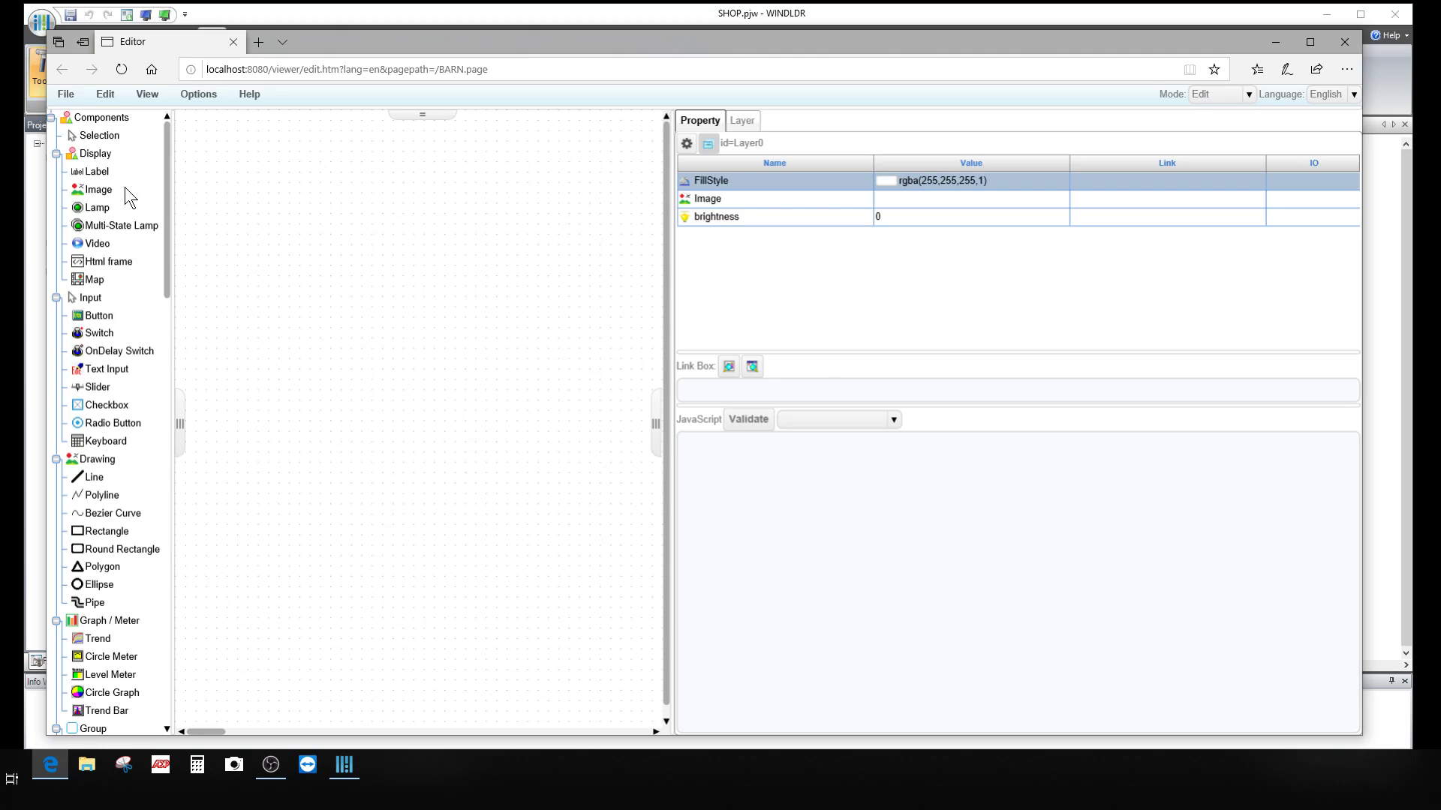
Step: Draw a Lamp component near the top of the page, replacing a misdrawn first attempt
click(98, 214)
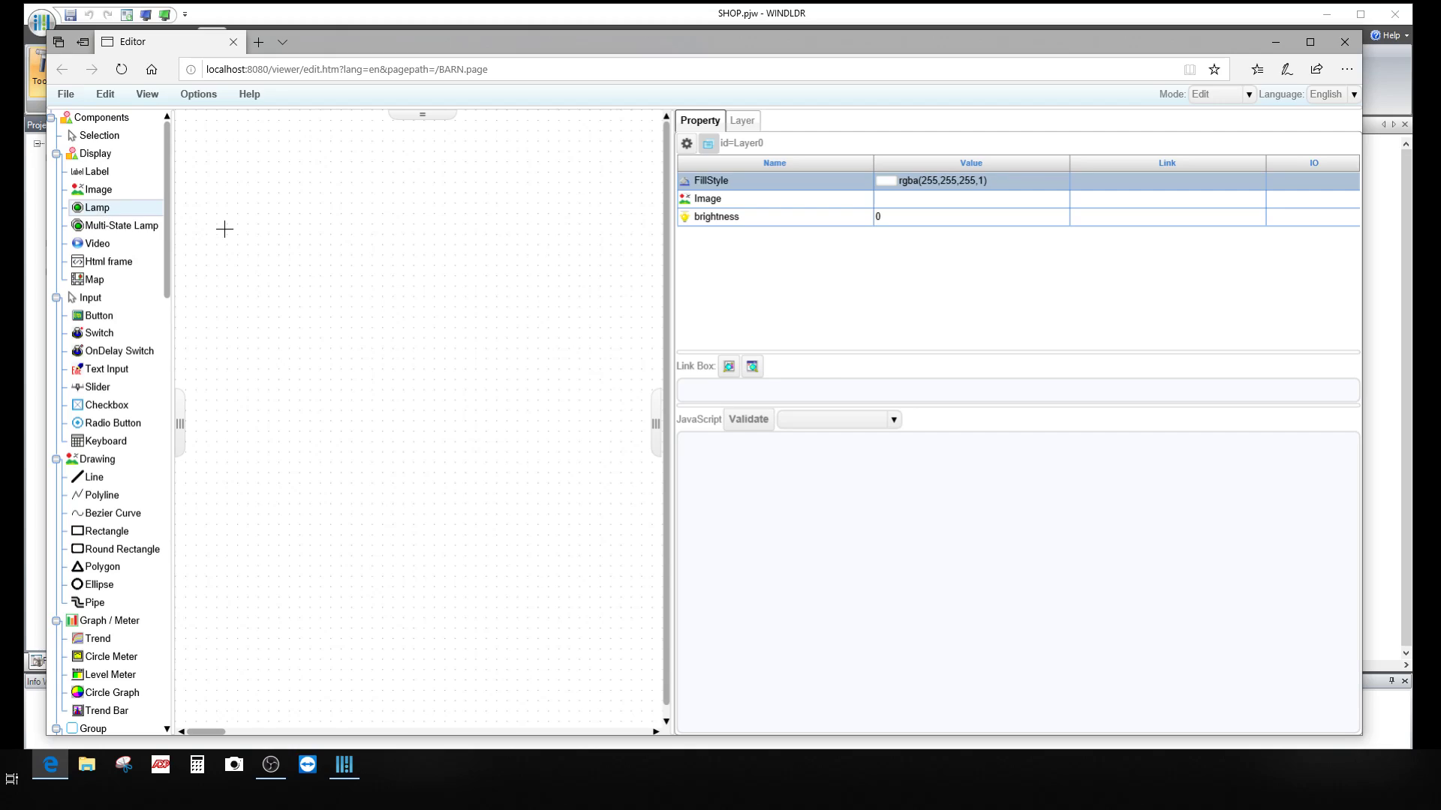
mouse_move(376, 214)
mouse_down()
mouse_move(412, 273)
mouse_move(434, 267)
mouse_move(425, 245)
mouse_move(492, 325)
mouse_move(533, 312)
mouse_move(506, 288)
mouse_up()
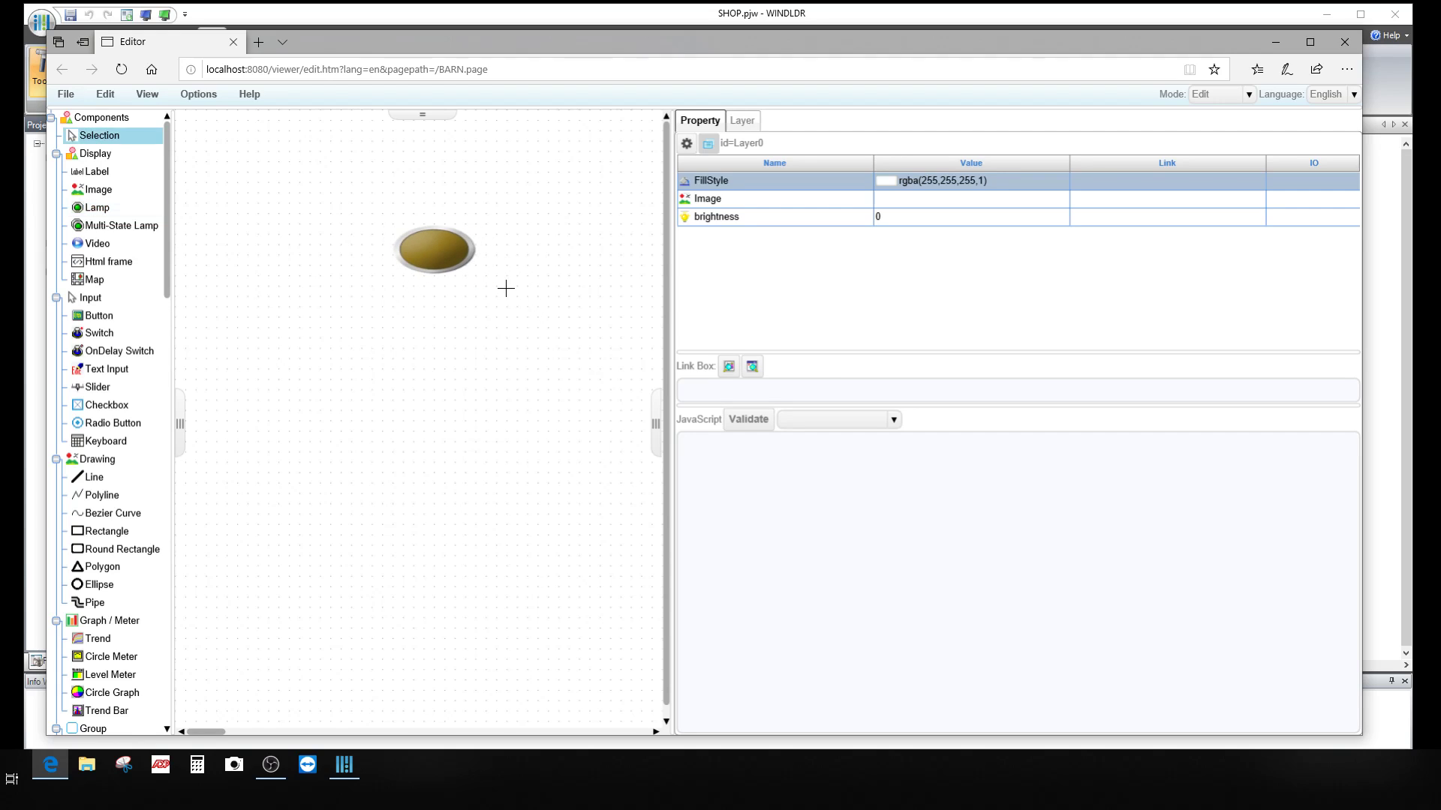
click(435, 251)
key(Delete)
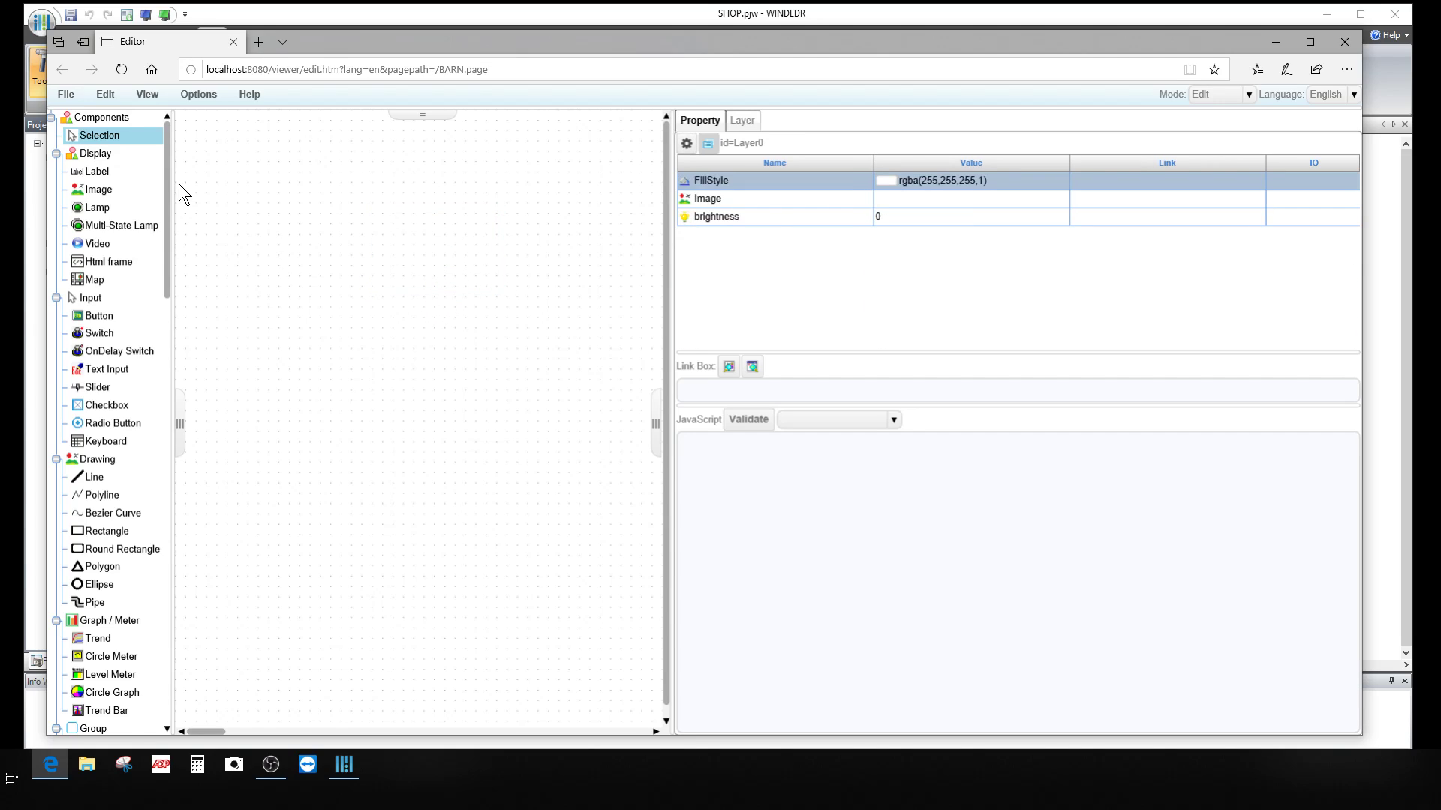
click(95, 208)
drag(431, 231, 430, 209)
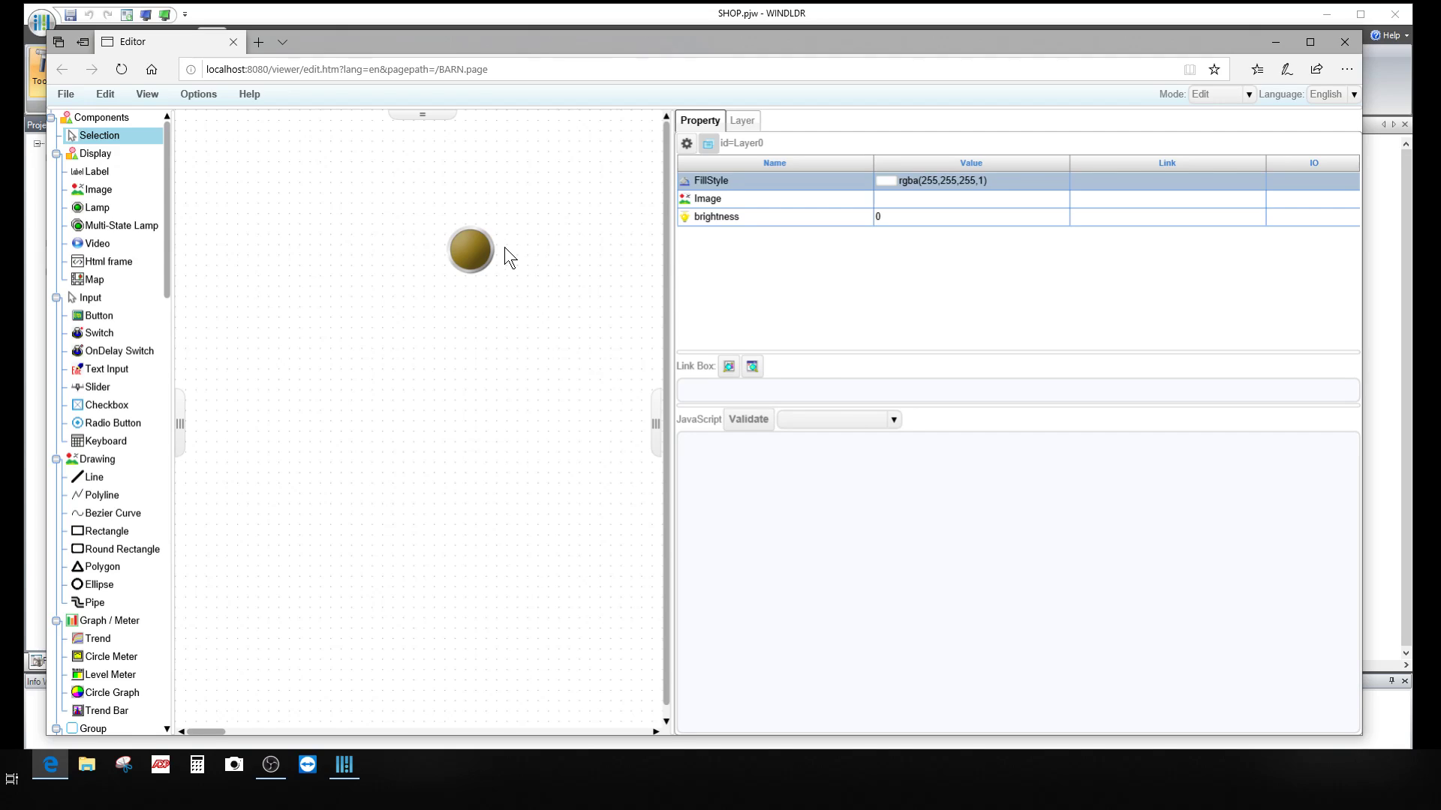
click(472, 252)
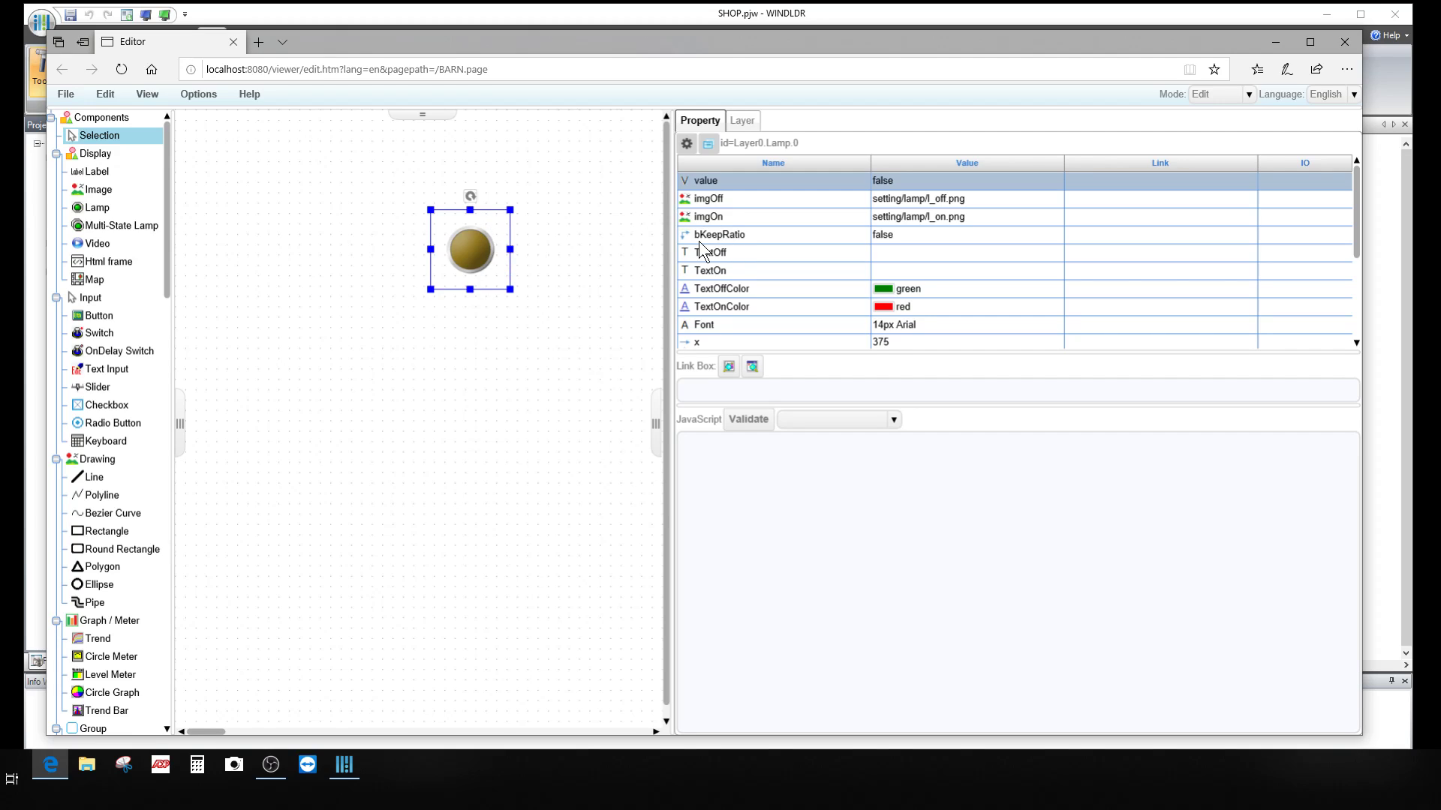
Step: Switch the editor Mode back to Edit and reselect the lamp
click(1249, 95)
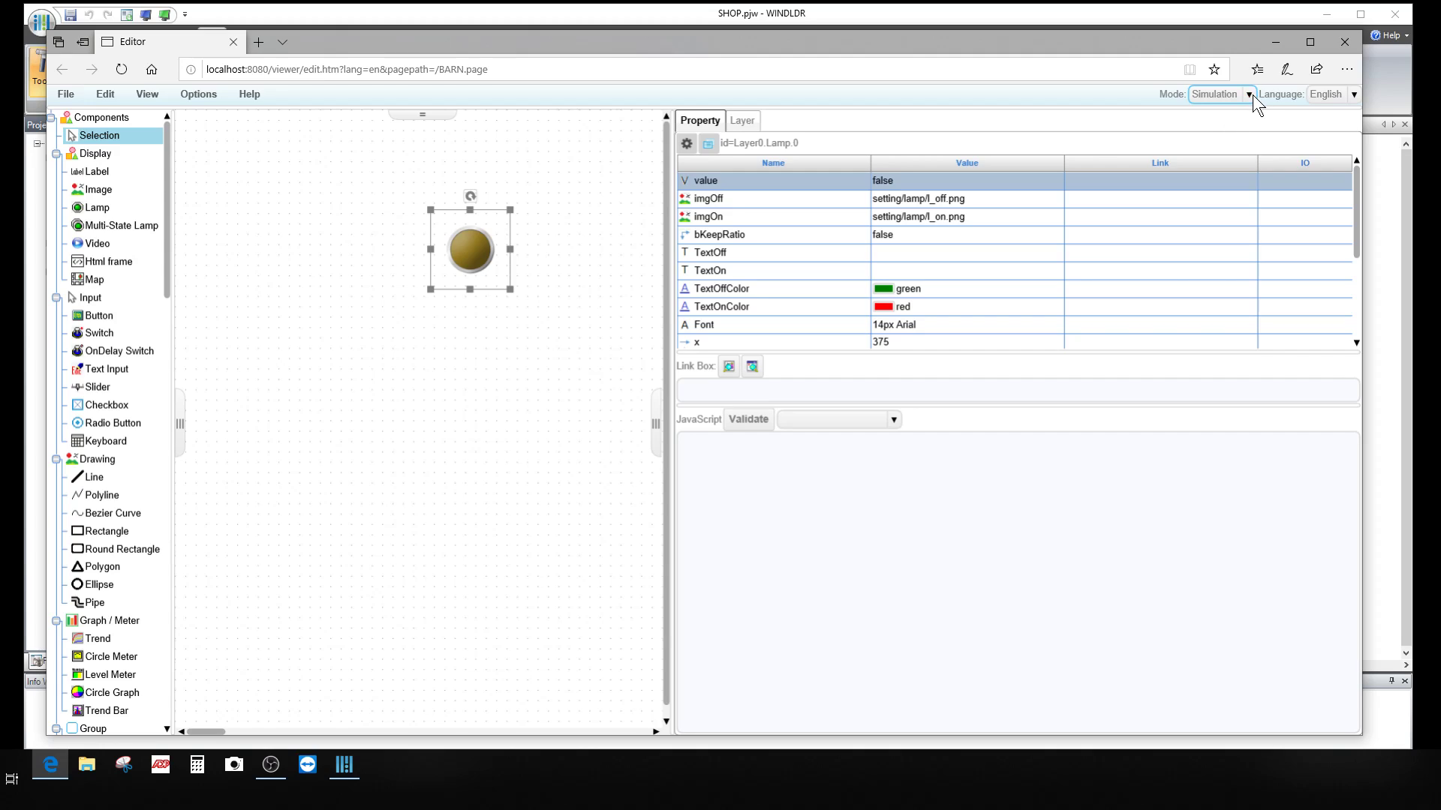
click(1248, 94)
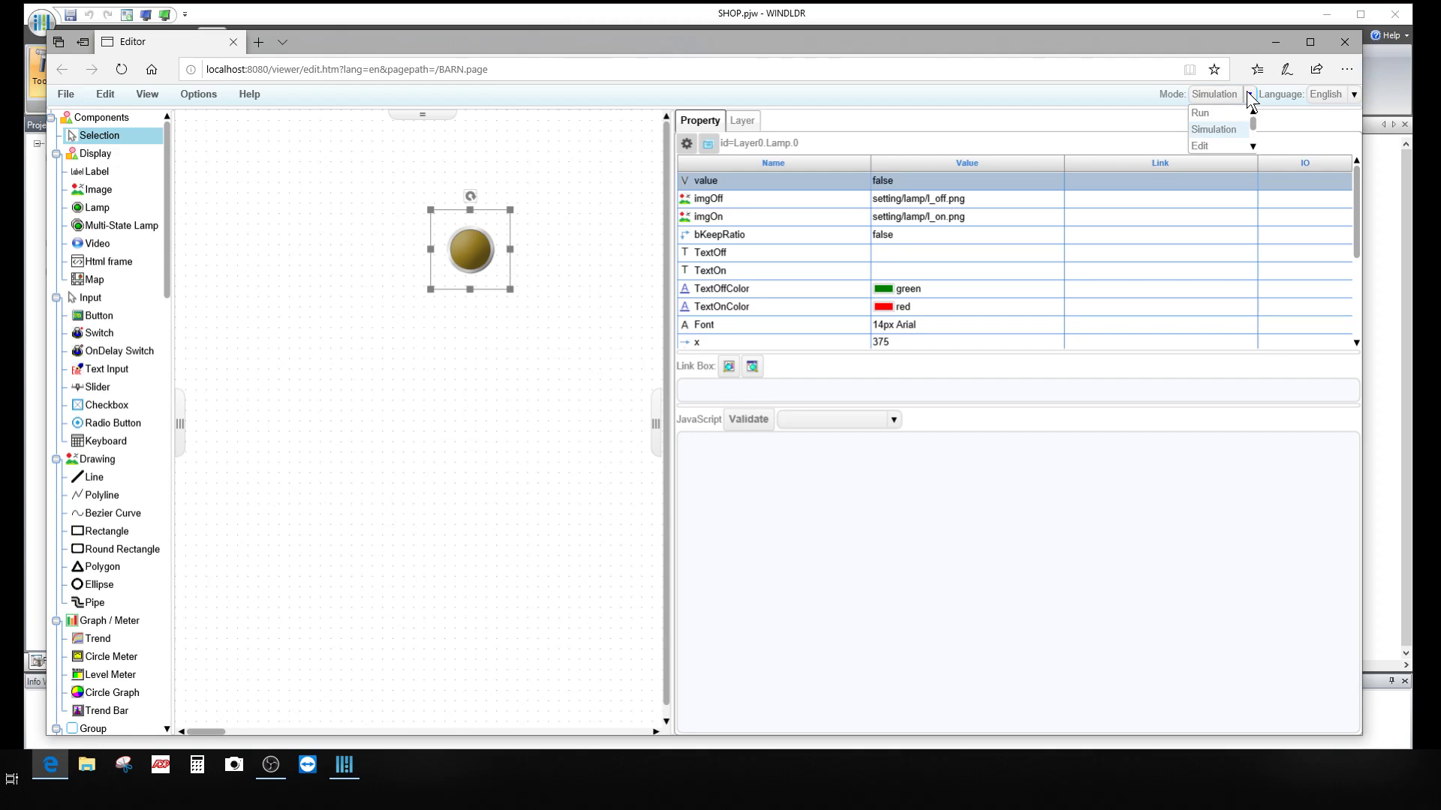
click(1217, 143)
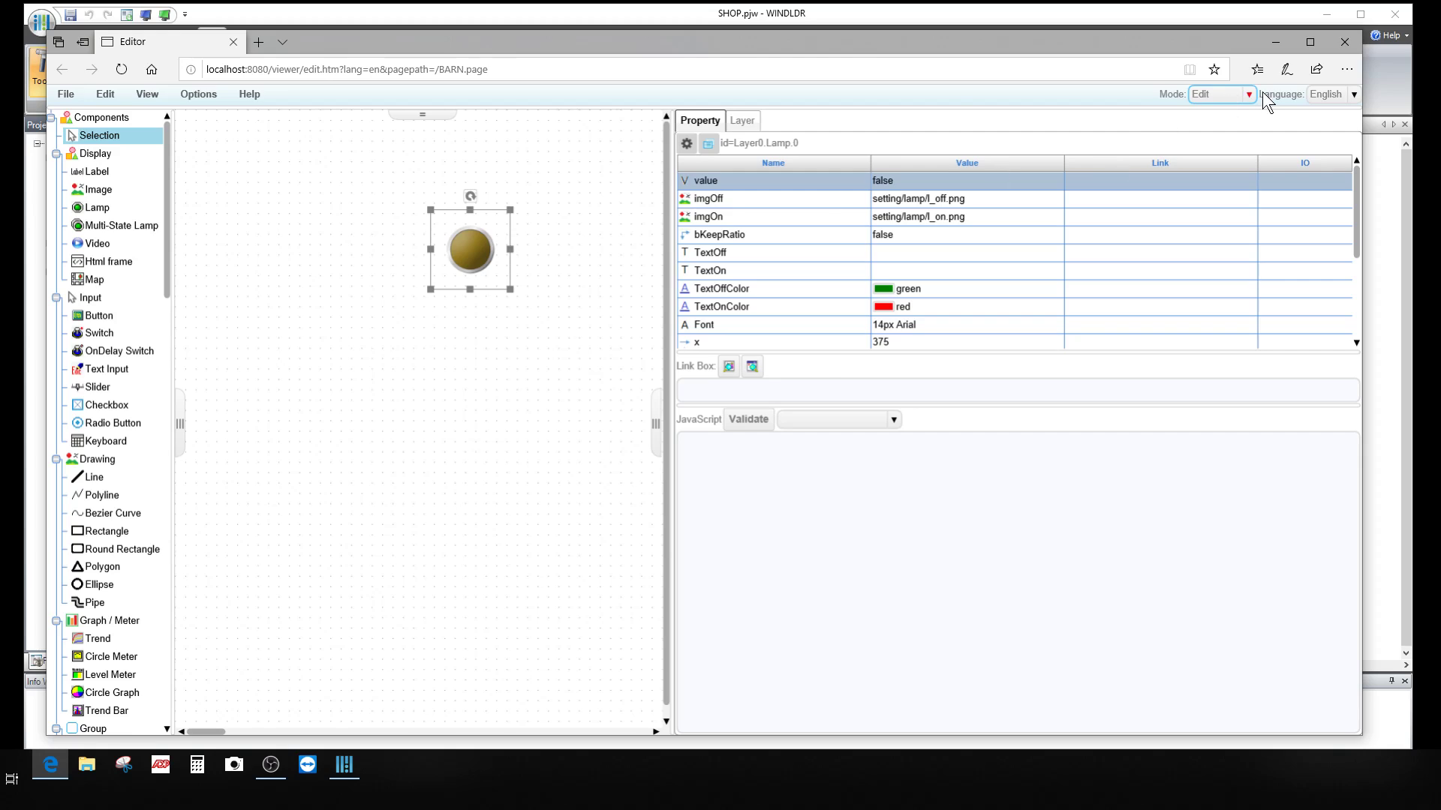
click(453, 330)
click(481, 255)
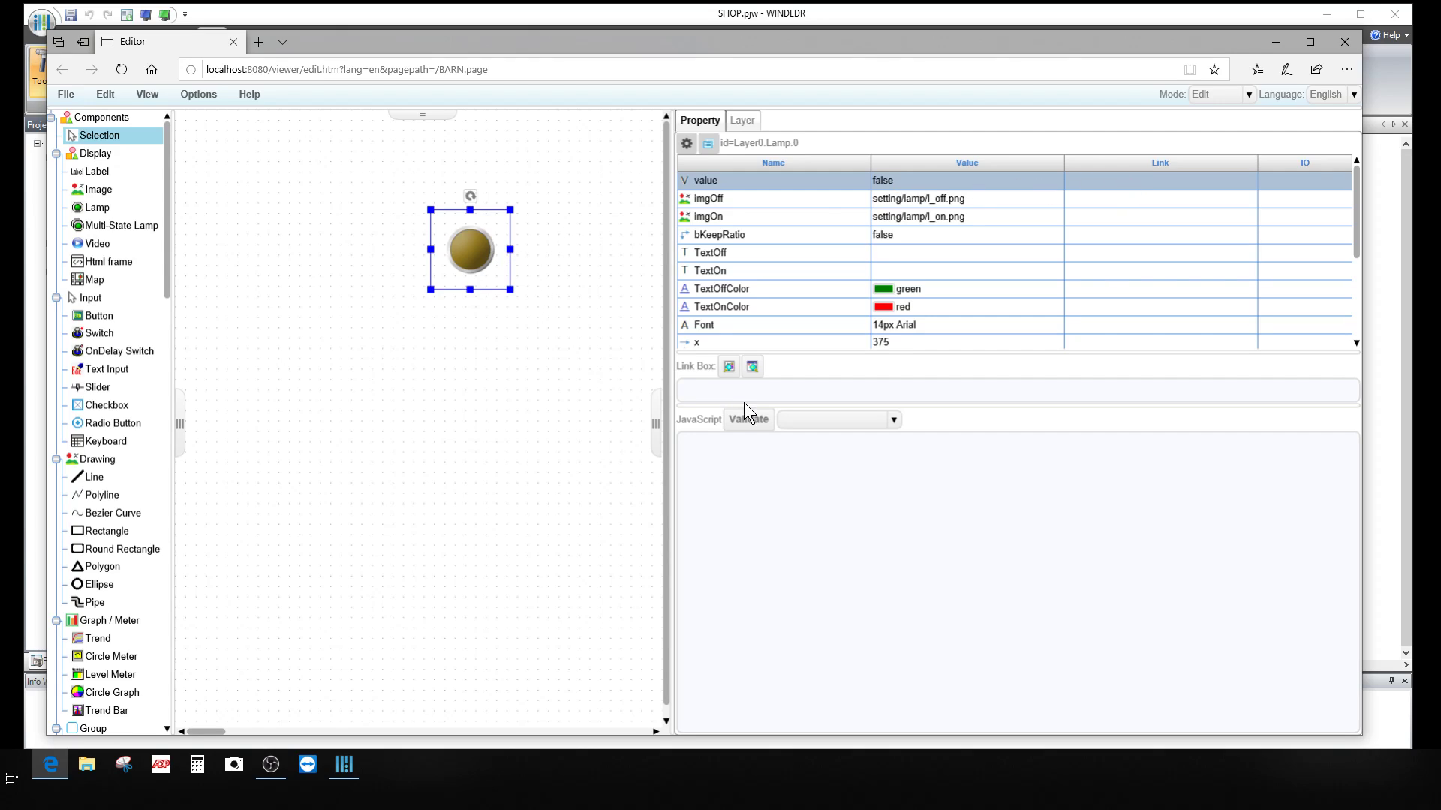
Step: Link the lamp's value to output Q0000 with data type Bit via the device tree
click(728, 367)
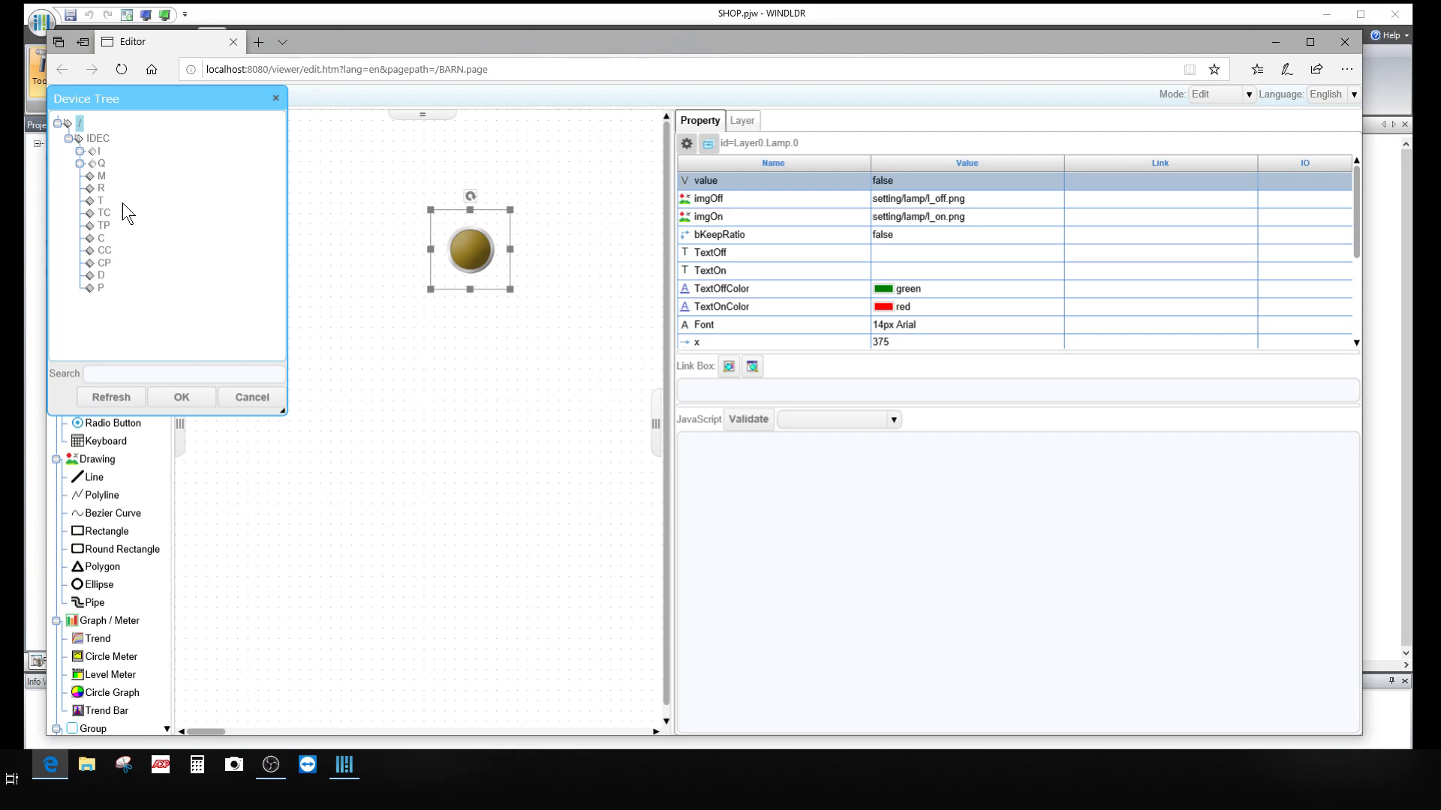
click(79, 151)
click(80, 194)
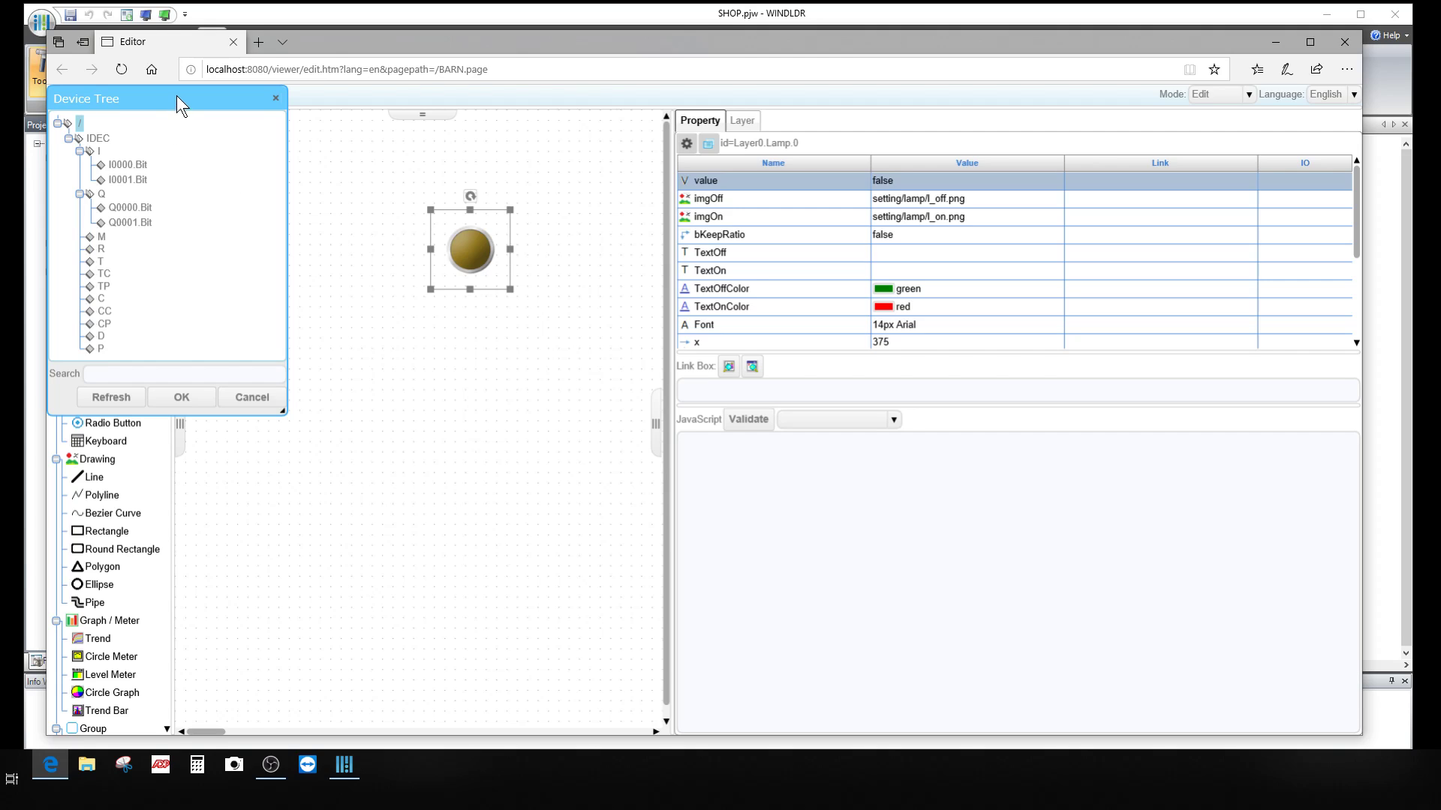
drag(177, 96, 329, 318)
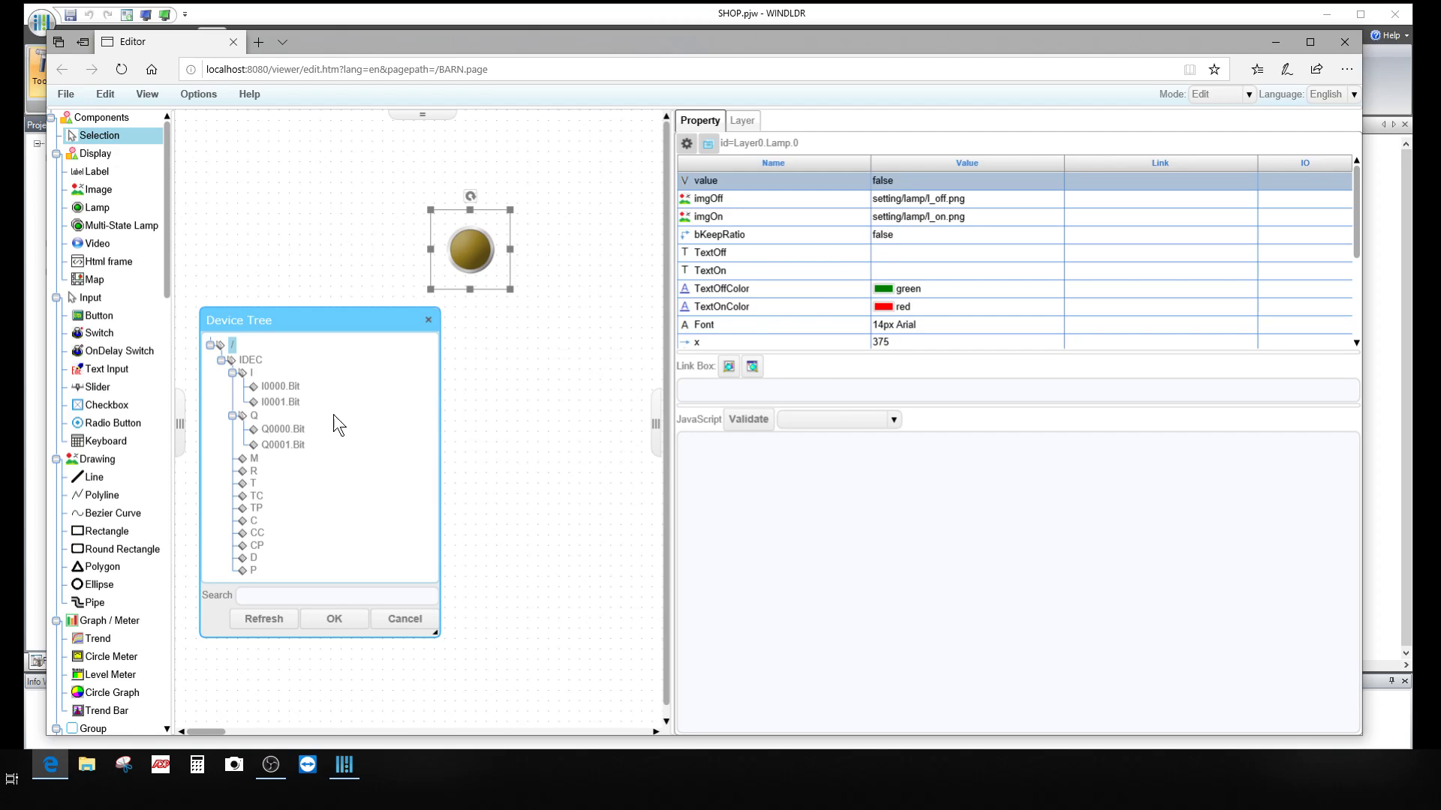
click(279, 429)
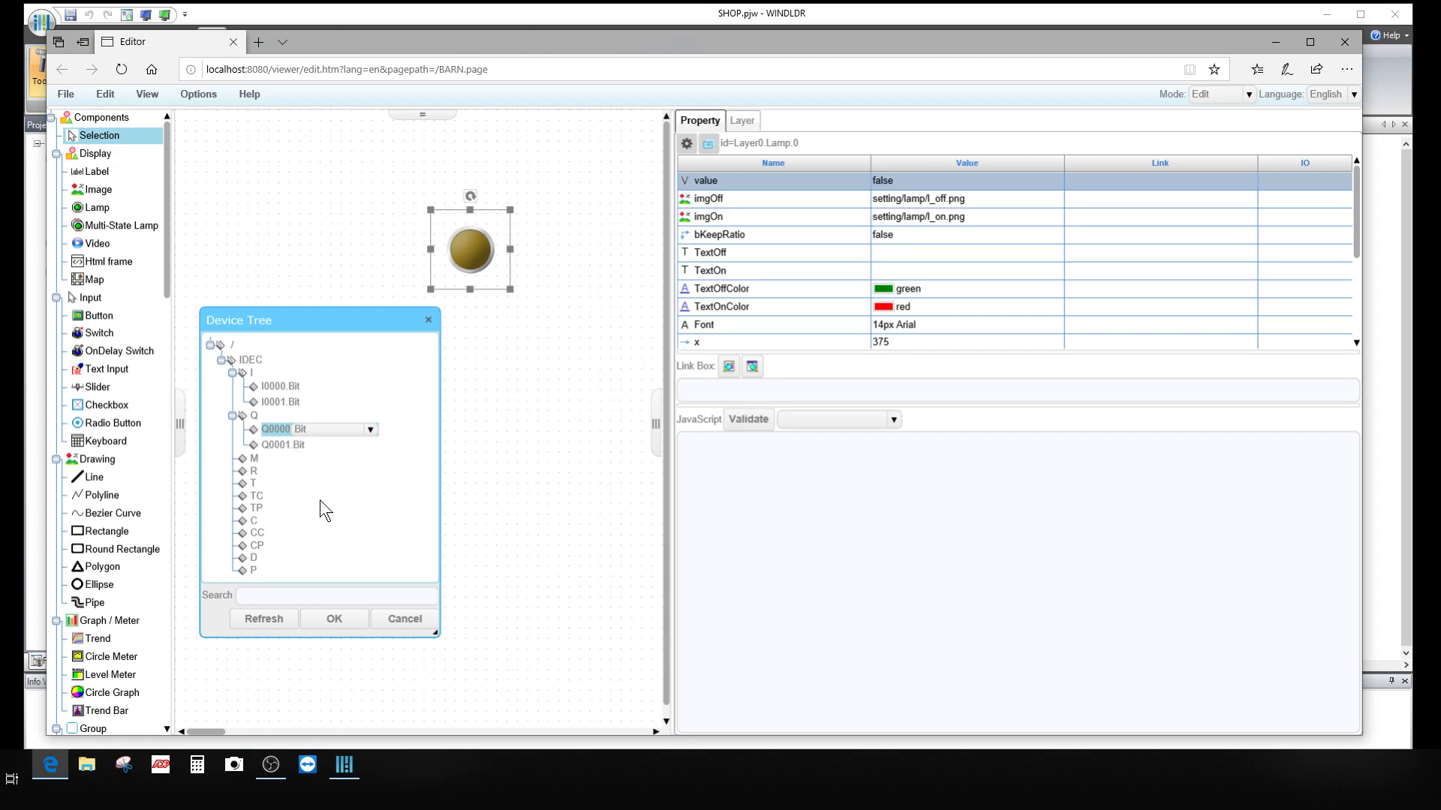
click(371, 430)
click(372, 433)
click(330, 619)
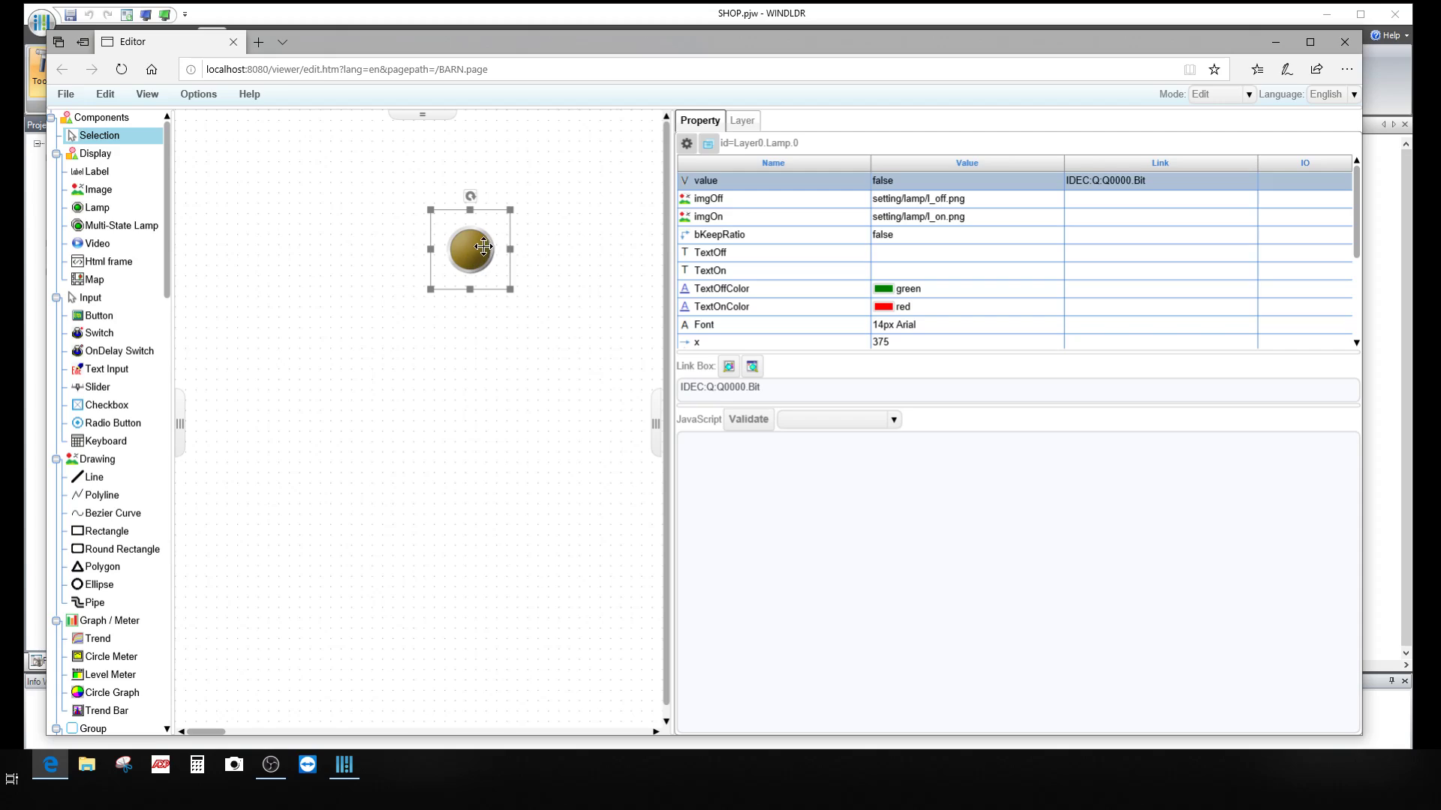
Step: Set the lamp's imgOff to lamp/STACK OFF BLUE.png and imgOn to lamp/STACK ON BLUE.png
click(935, 199)
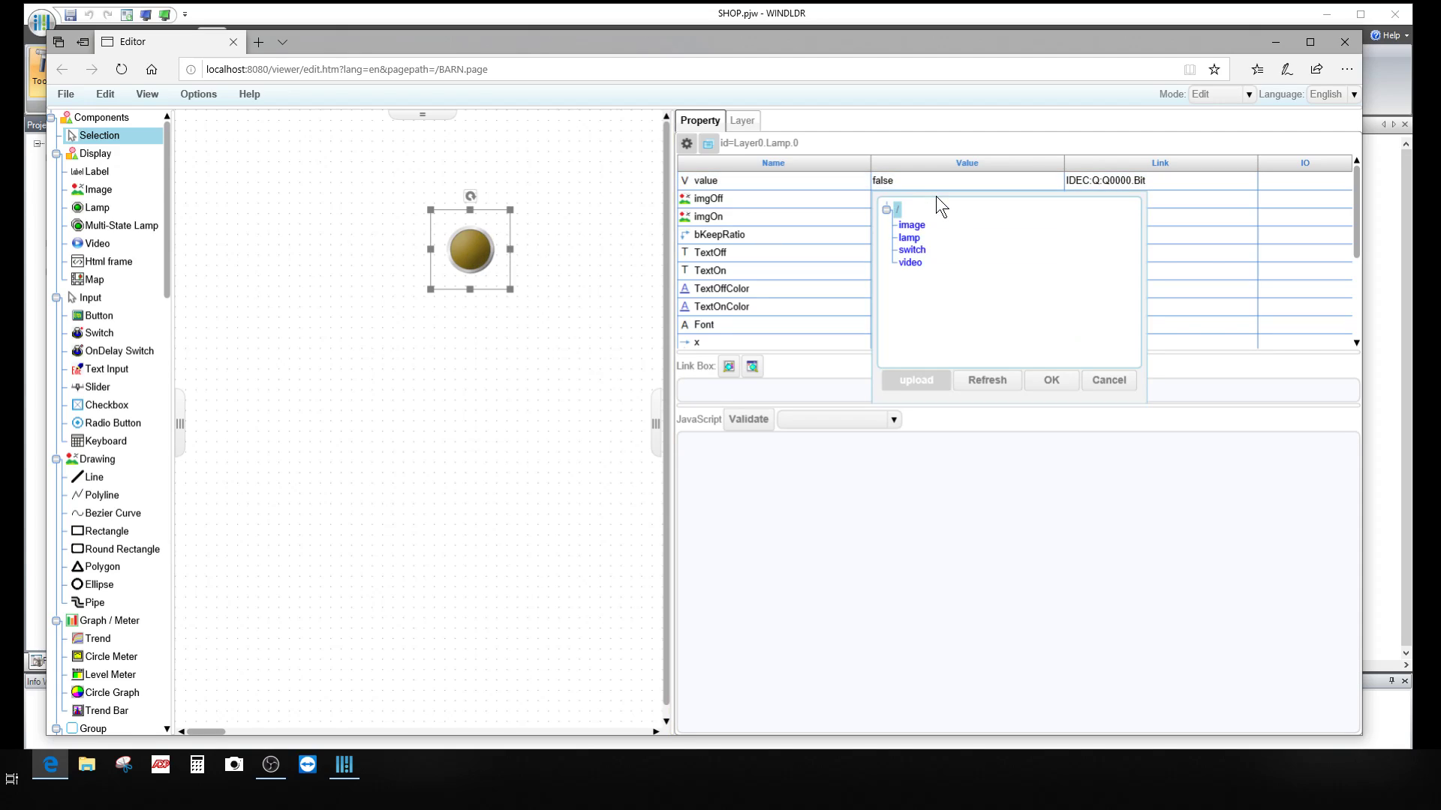
click(909, 238)
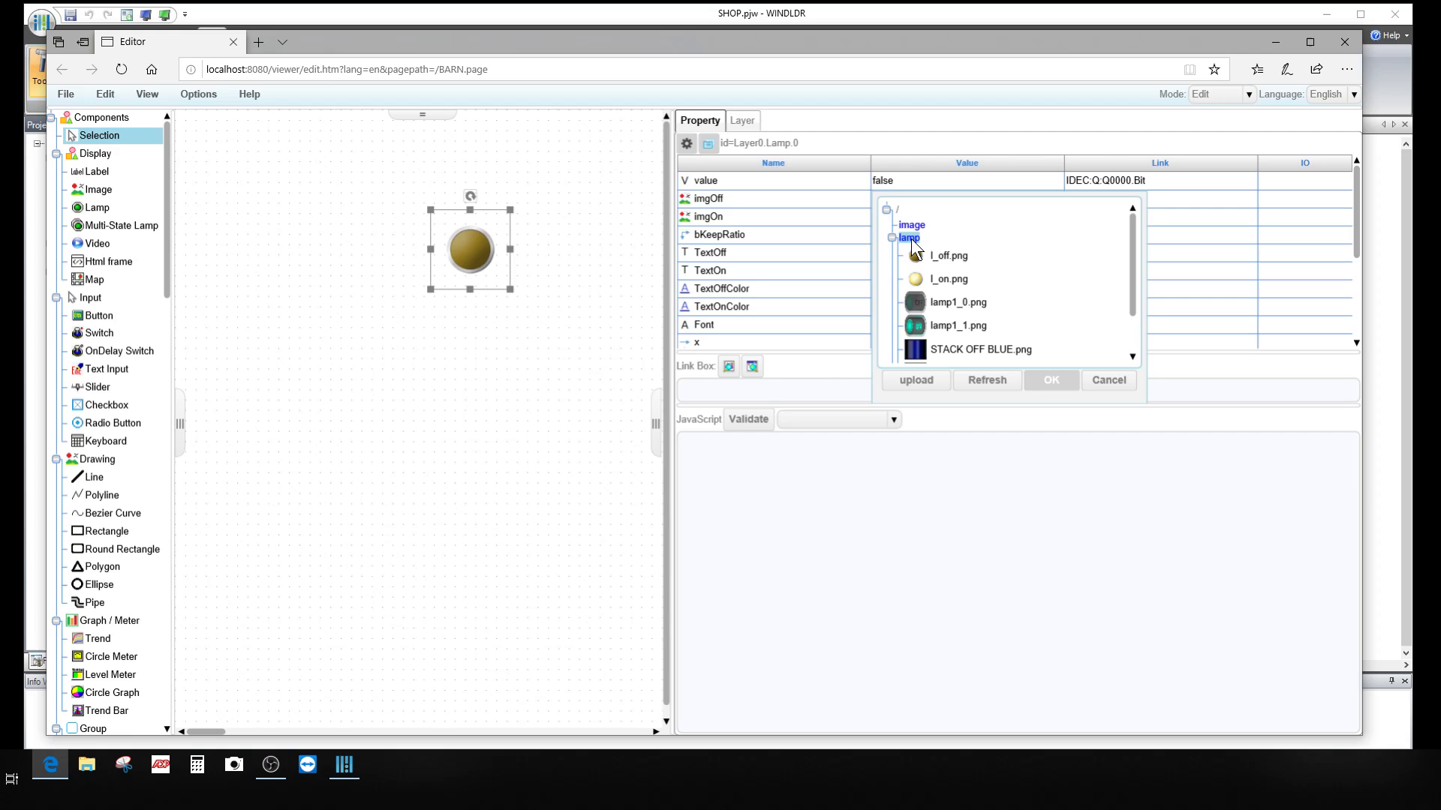
scroll(959, 260, down, 3)
click(947, 292)
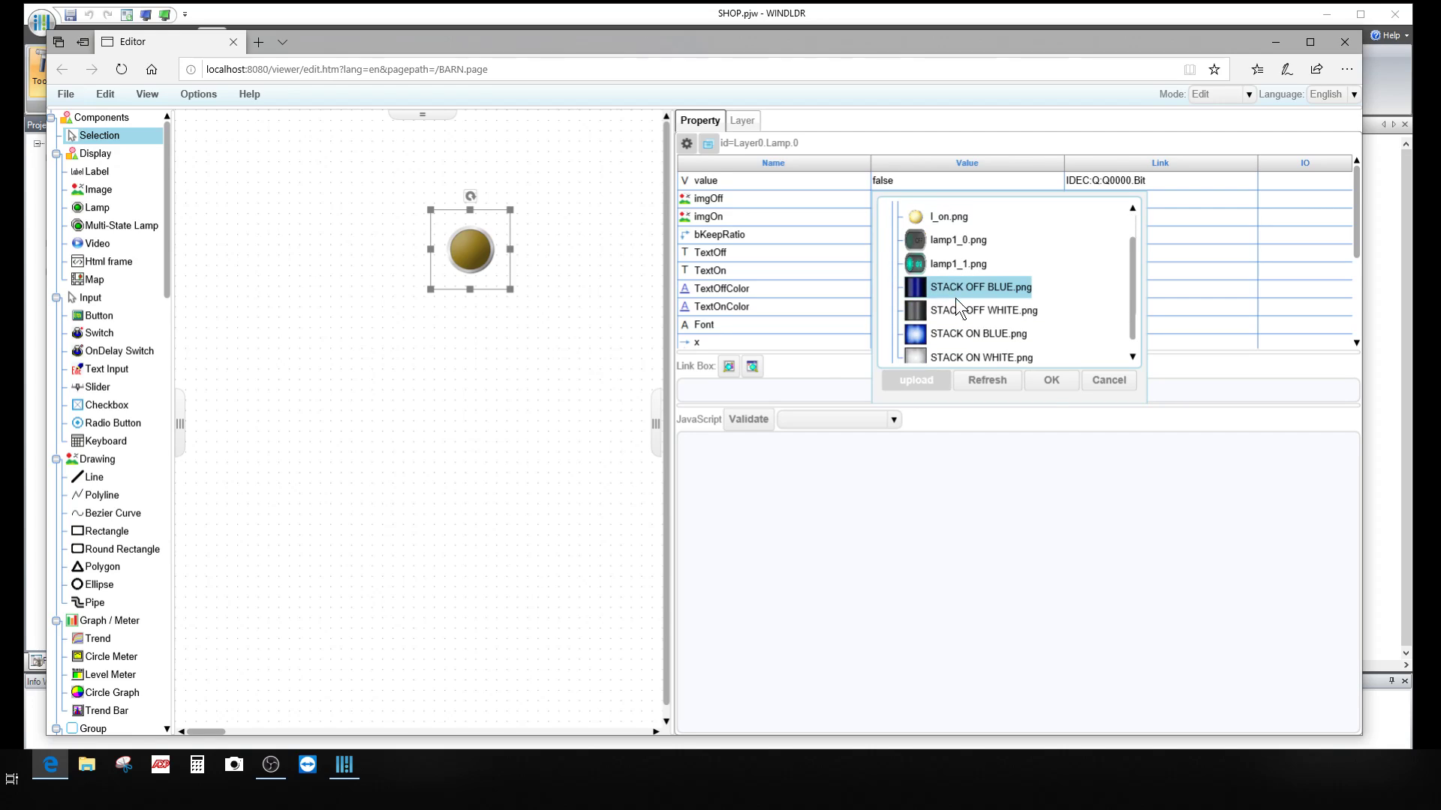
click(1049, 381)
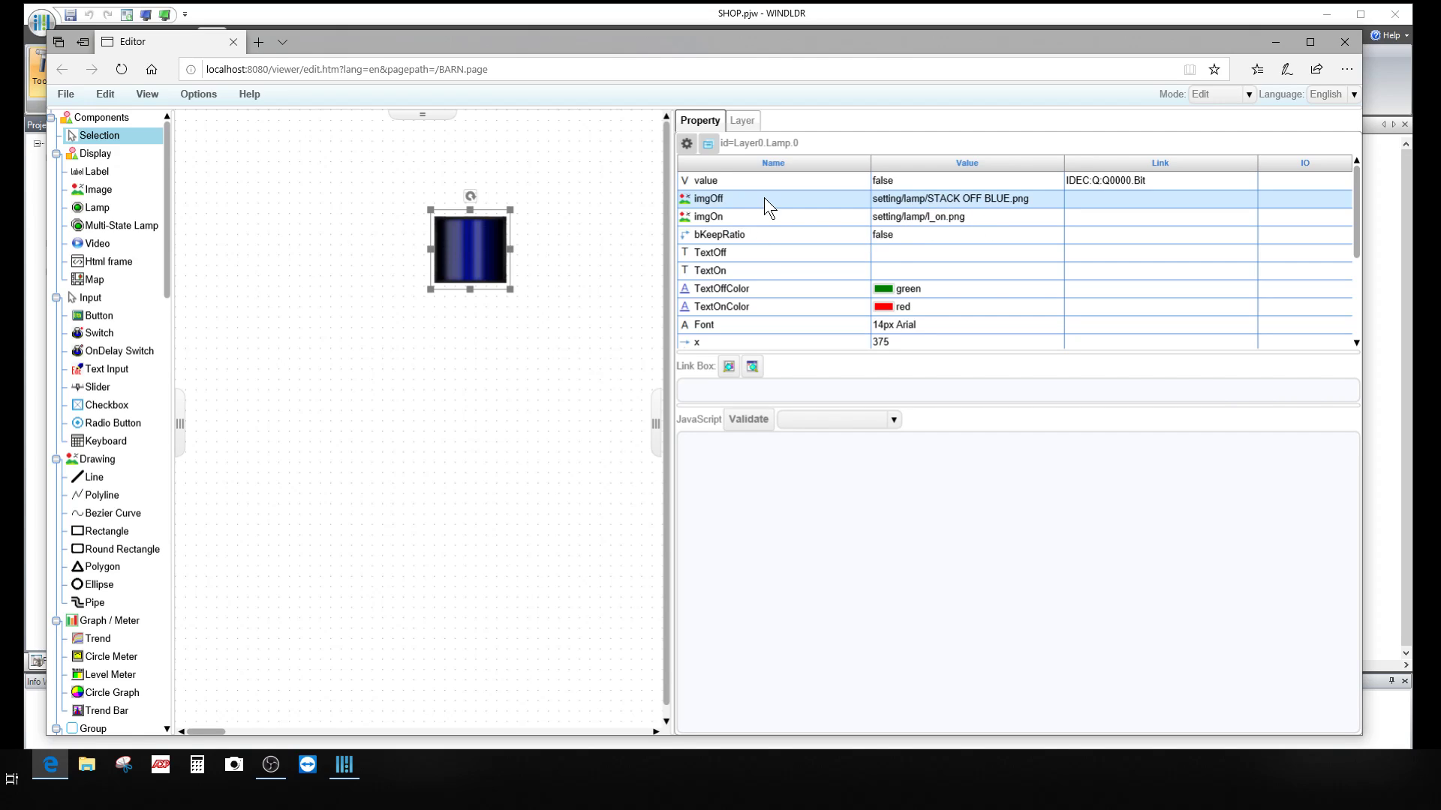
click(957, 213)
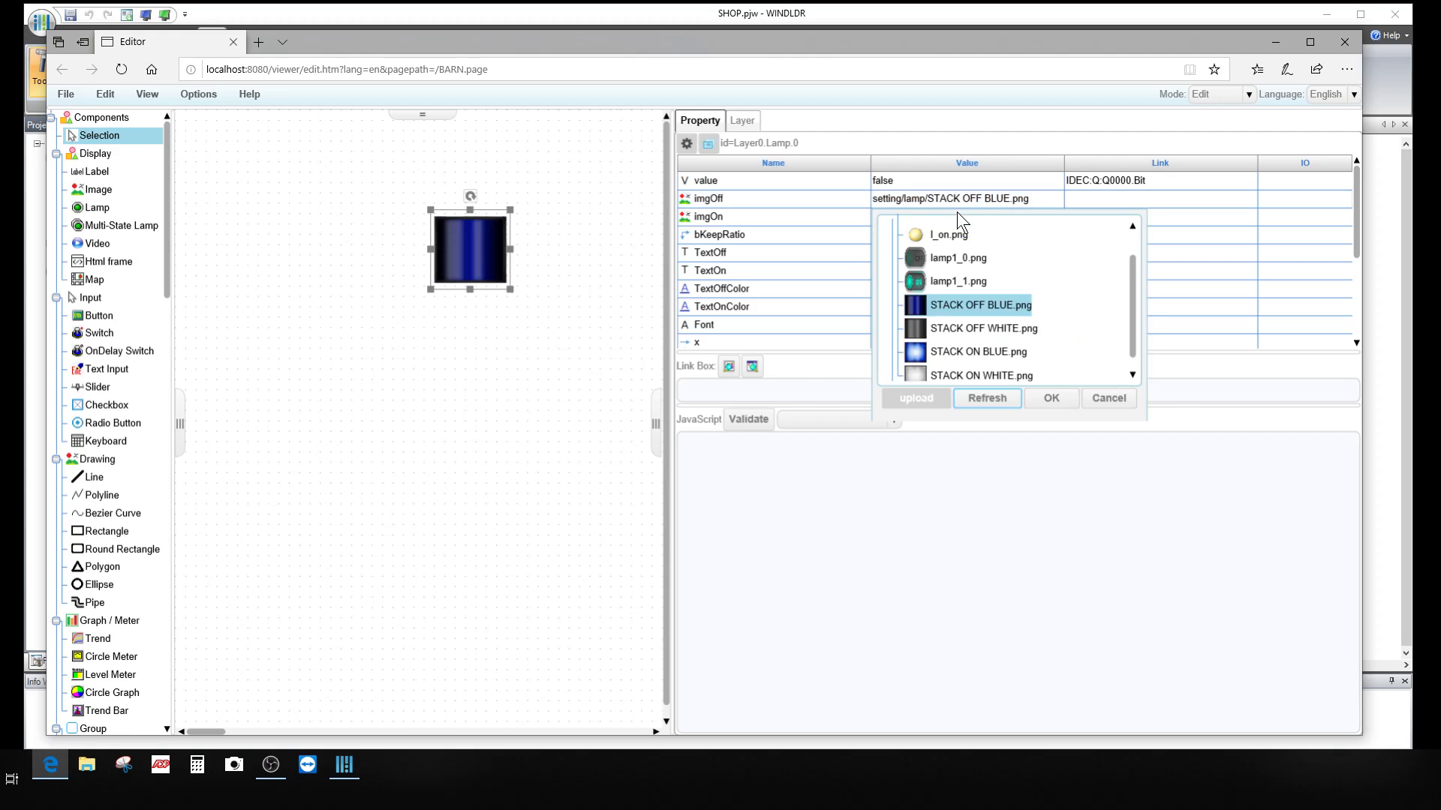
click(960, 350)
click(1049, 398)
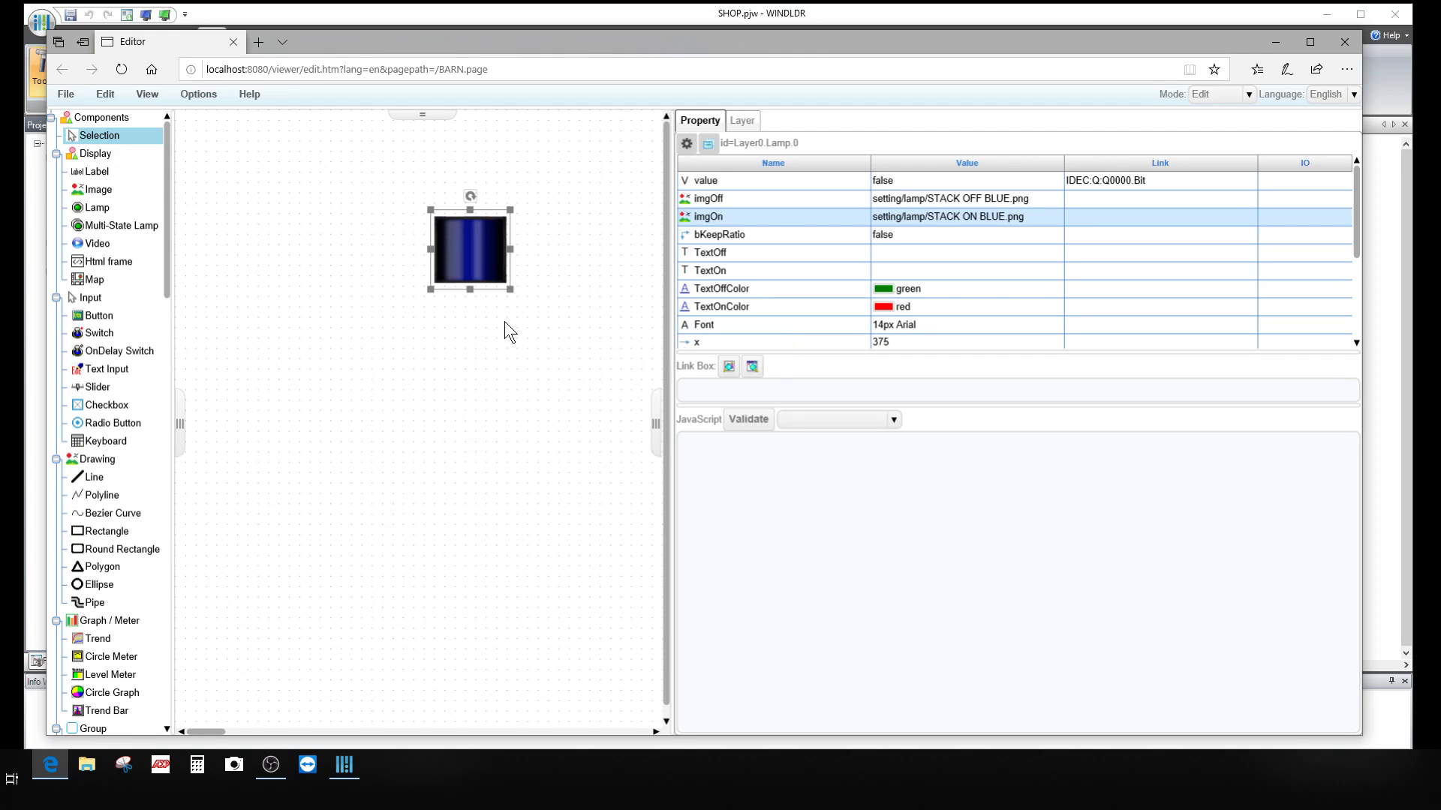
Step: Resize the lamp to width 100 and height 100 in the Property grid
scroll(890, 281, down, 3)
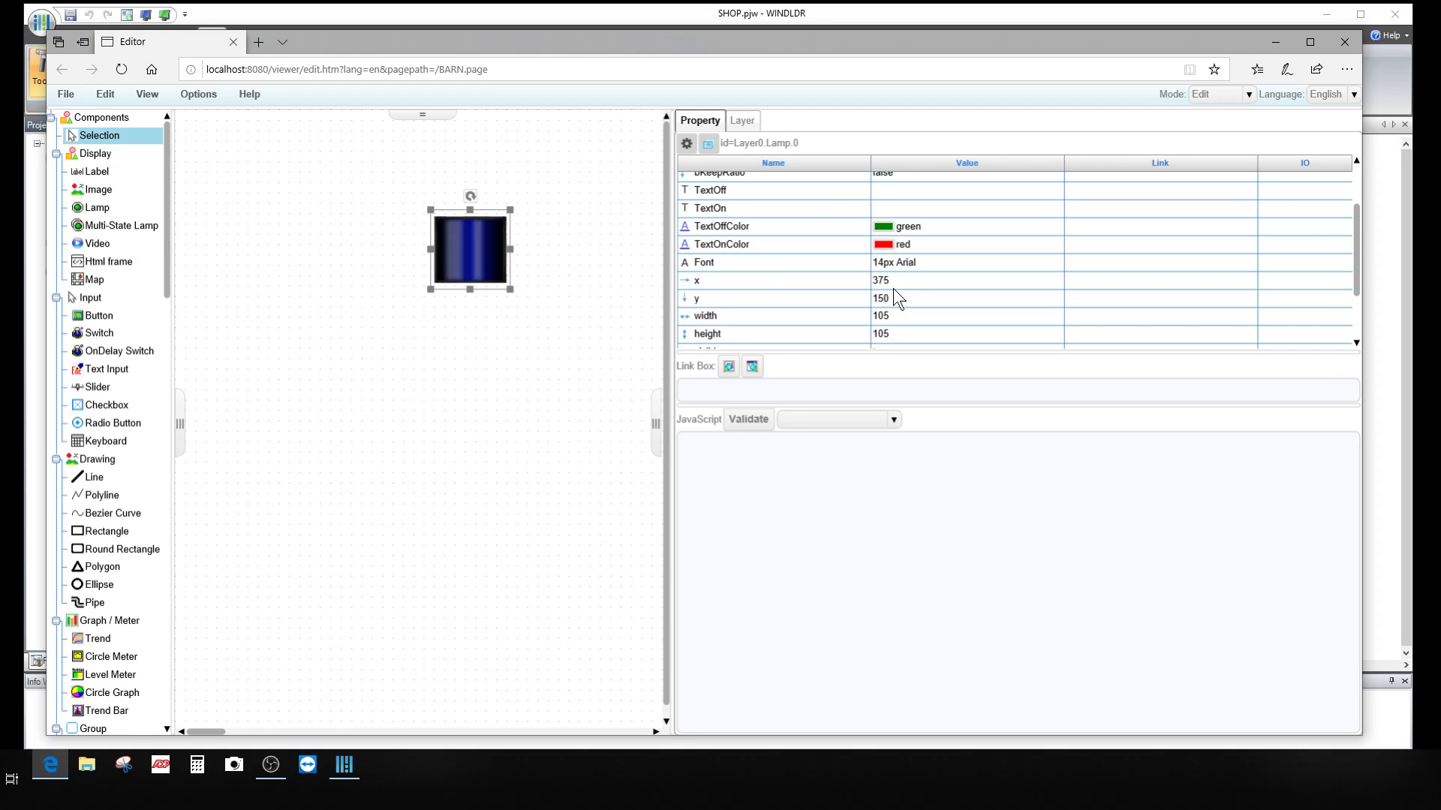
scroll(893, 288, down, 1)
click(885, 296)
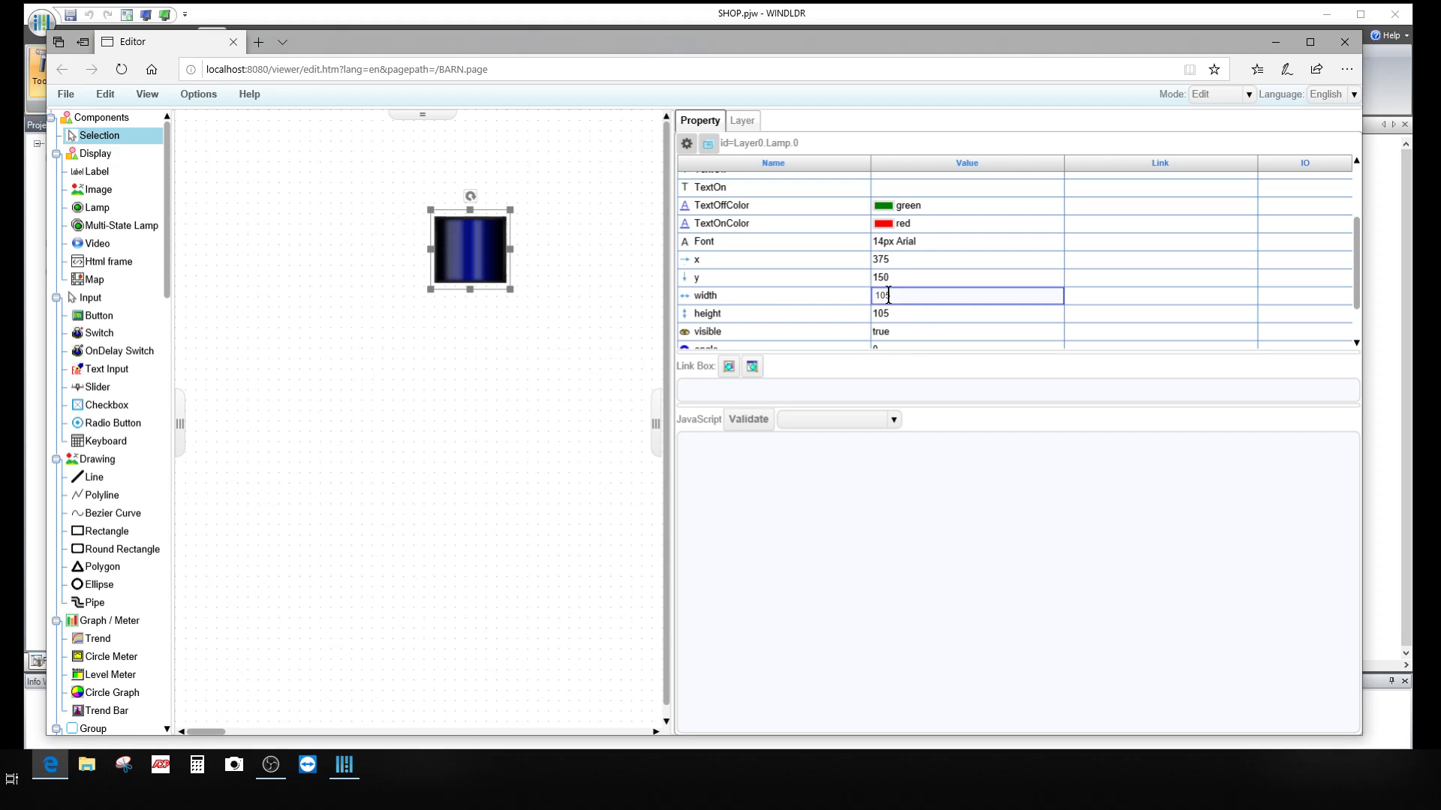
drag(899, 294, 837, 291)
text(100)
click(894, 317)
drag(894, 315, 812, 308)
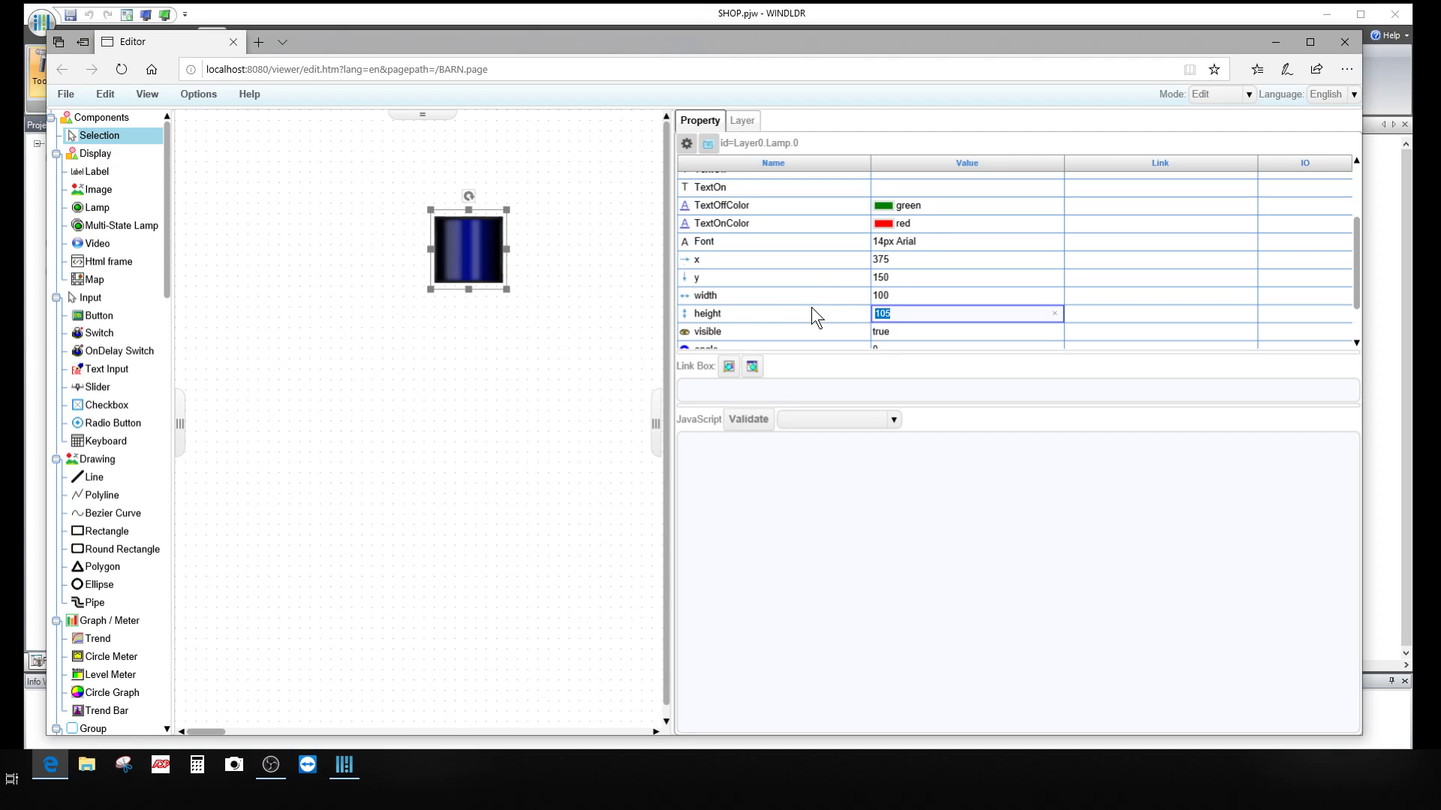
text(100)
click(818, 260)
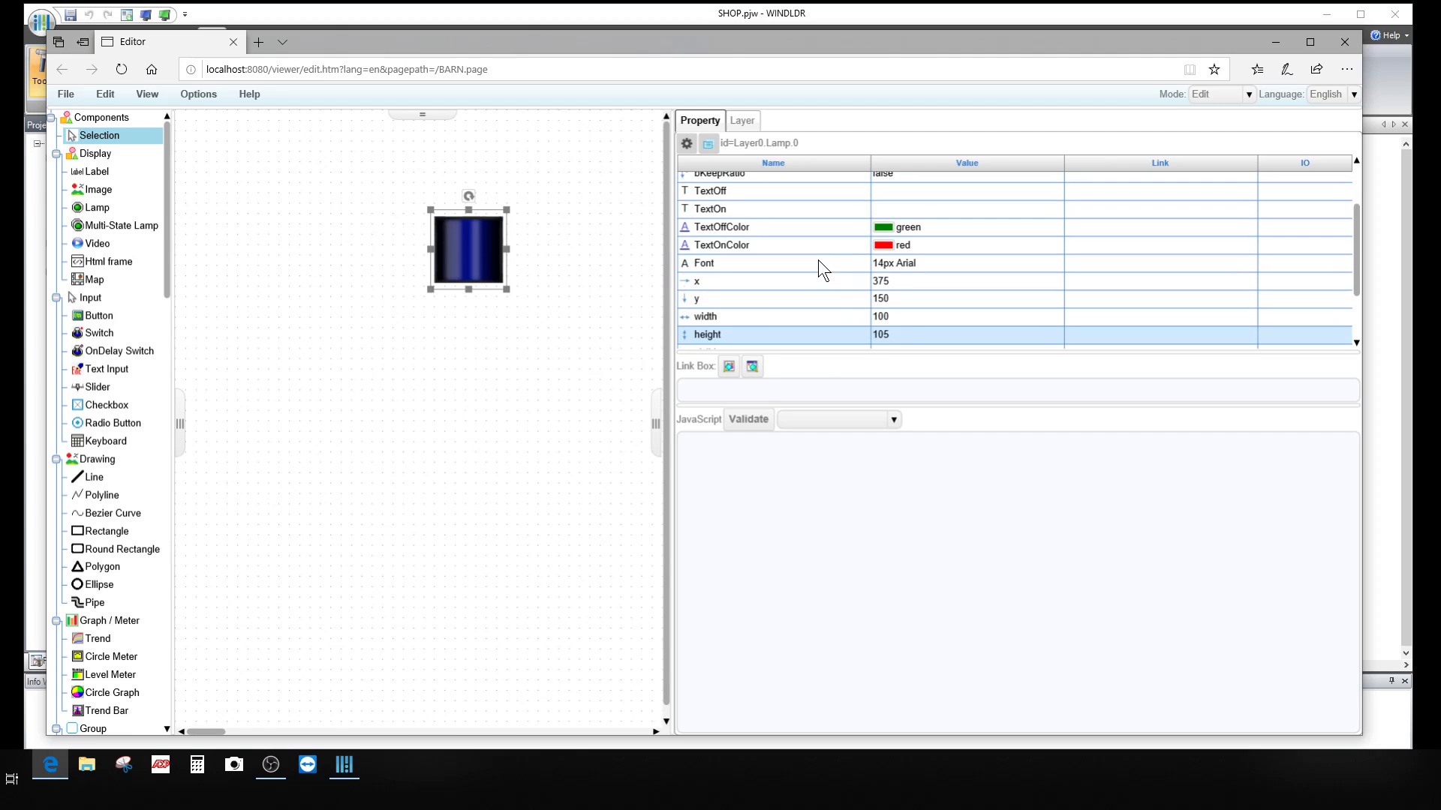
Step: Position the lamp at x 400, y 200, then reselect it to check its properties
click(831, 276)
click(911, 282)
drag(911, 281, 845, 279)
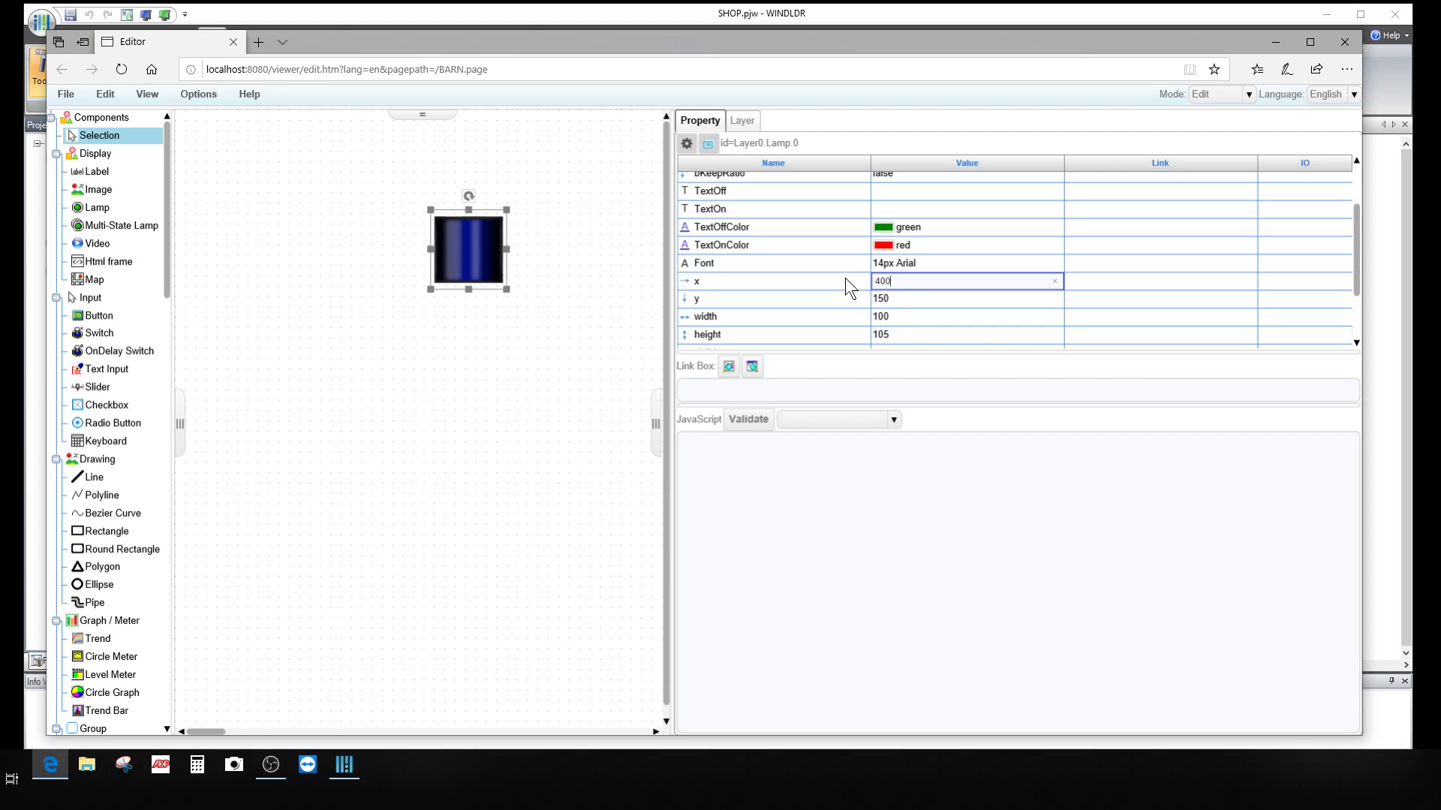
click(895, 298)
drag(920, 298, 824, 300)
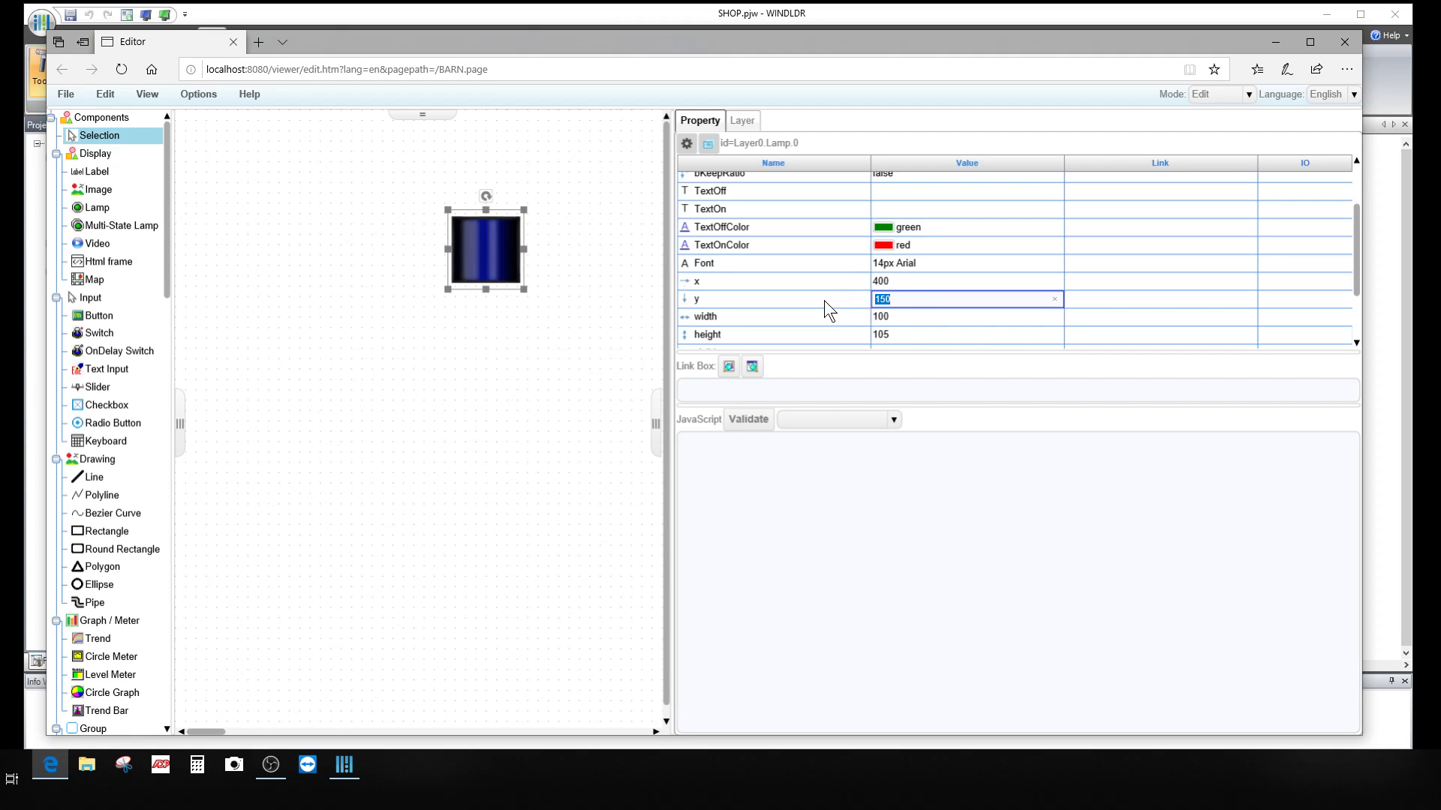
text(200)
key(Return)
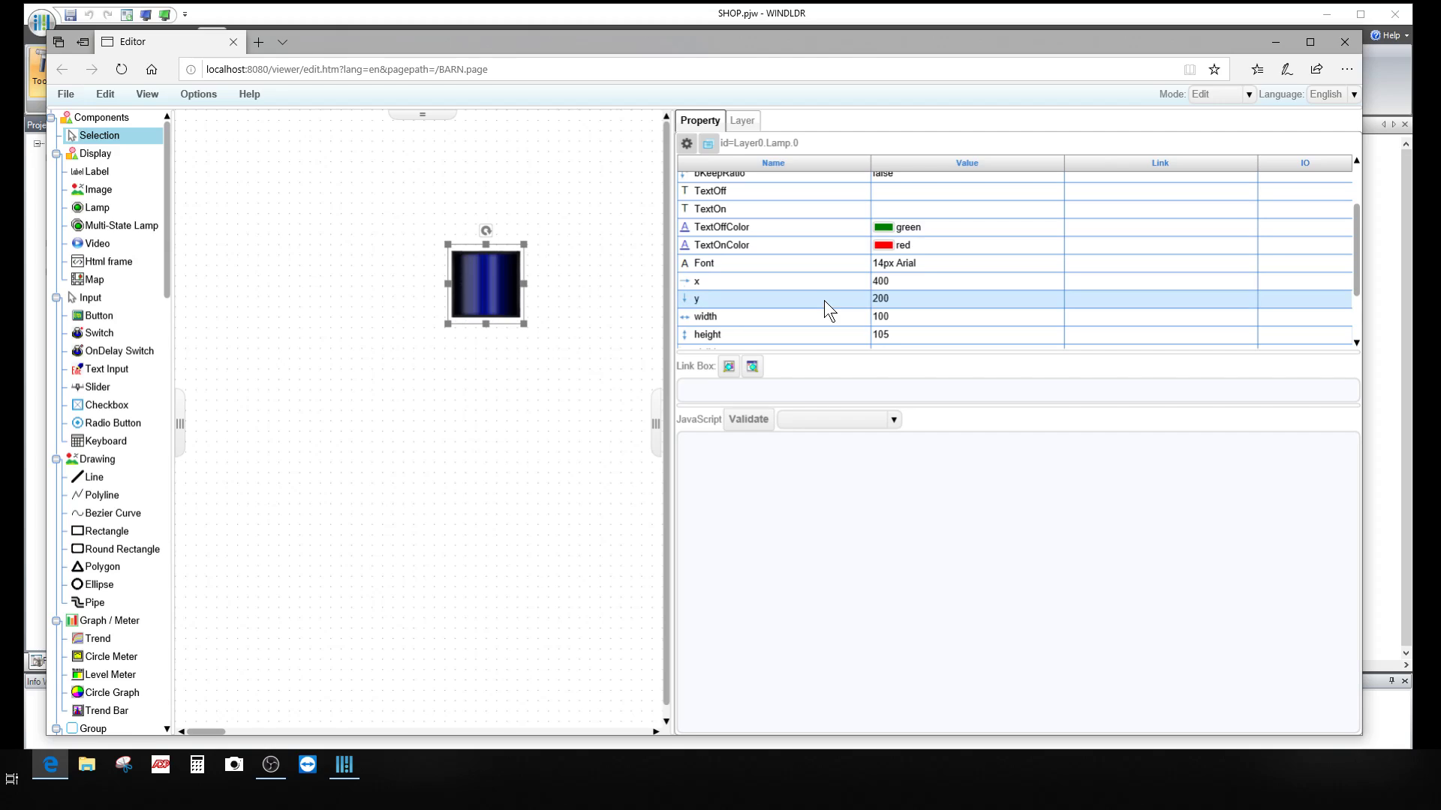
click(544, 378)
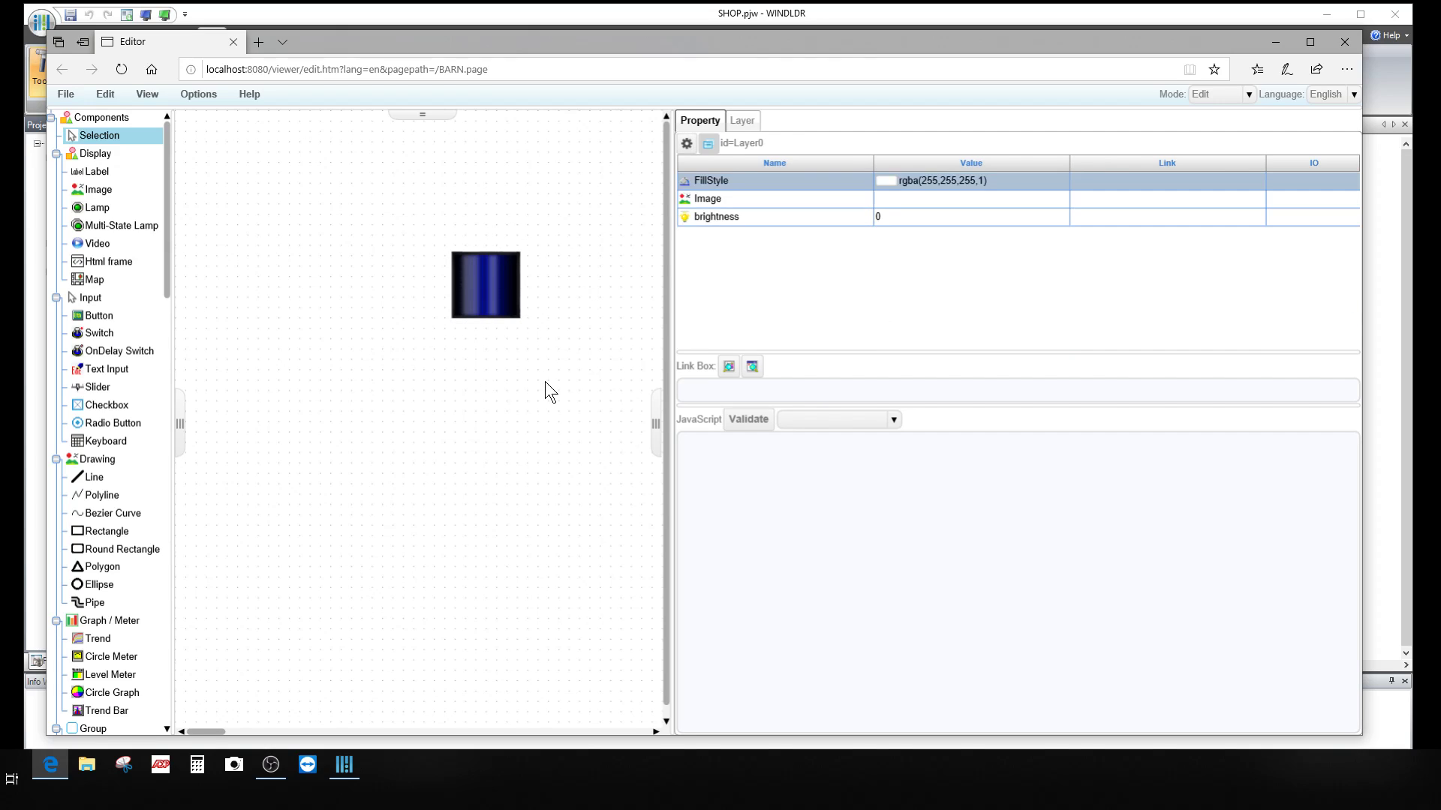
click(469, 295)
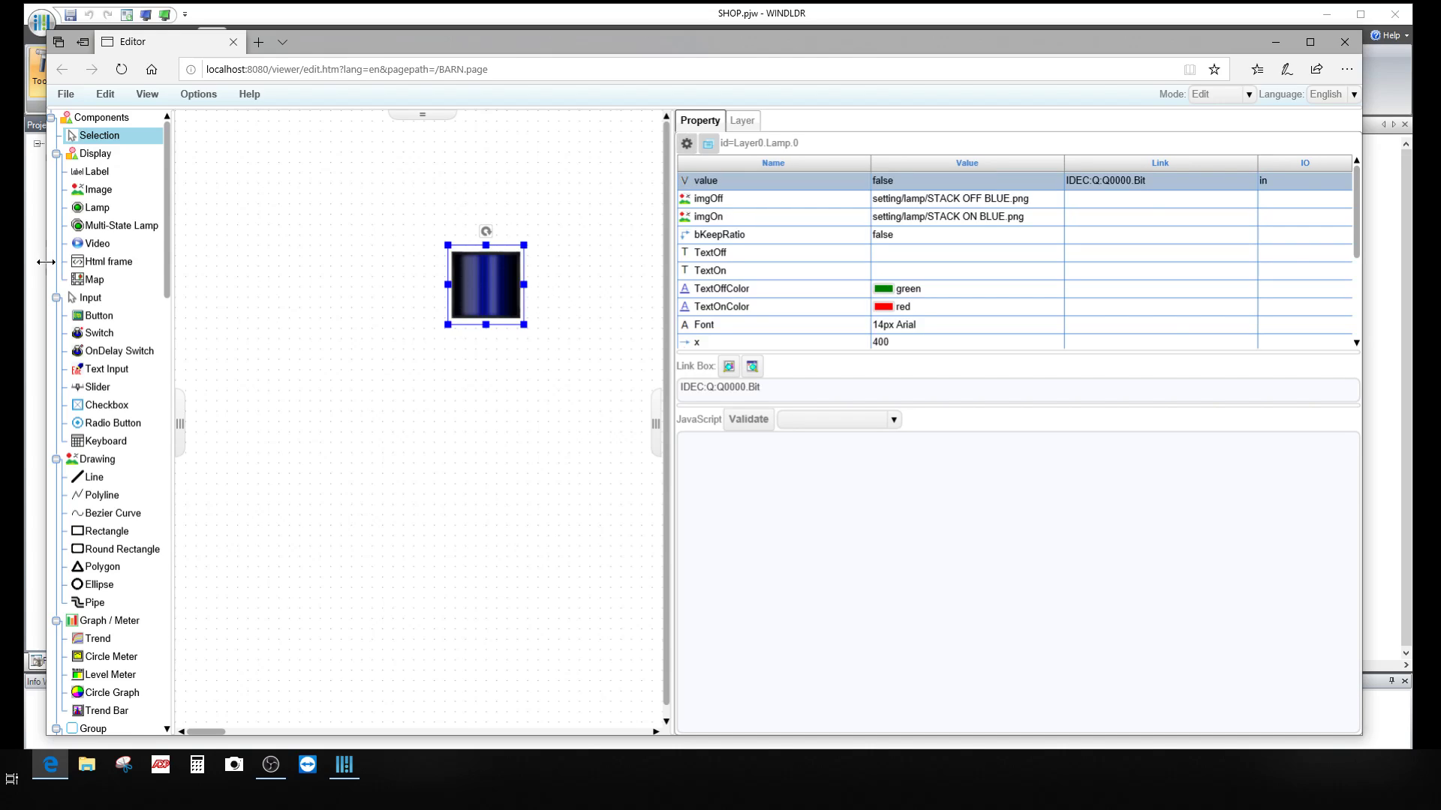
Step: Copy and paste the blue stack-light lamp, placing the copy just below the original
right_click(492, 281)
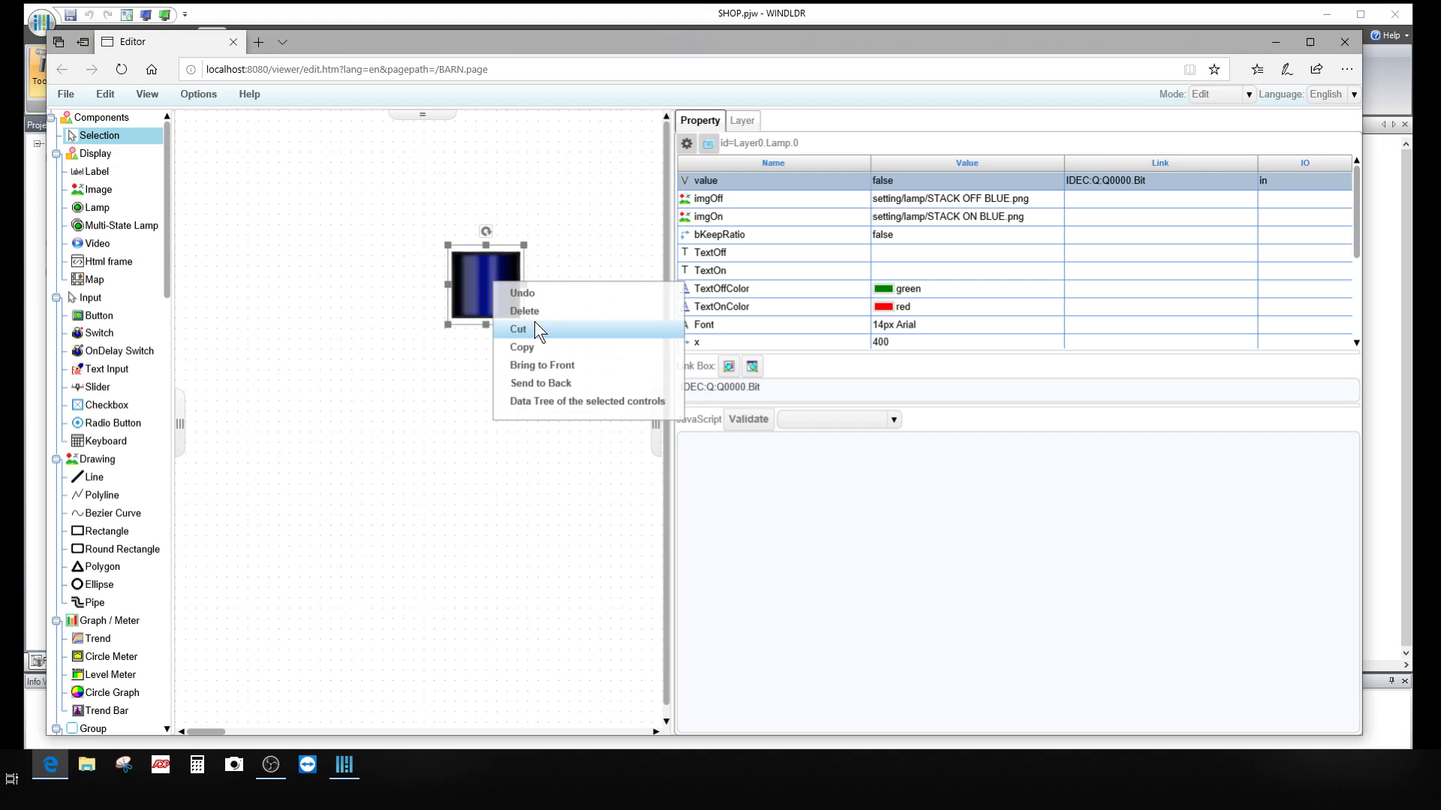
click(538, 345)
right_click(518, 345)
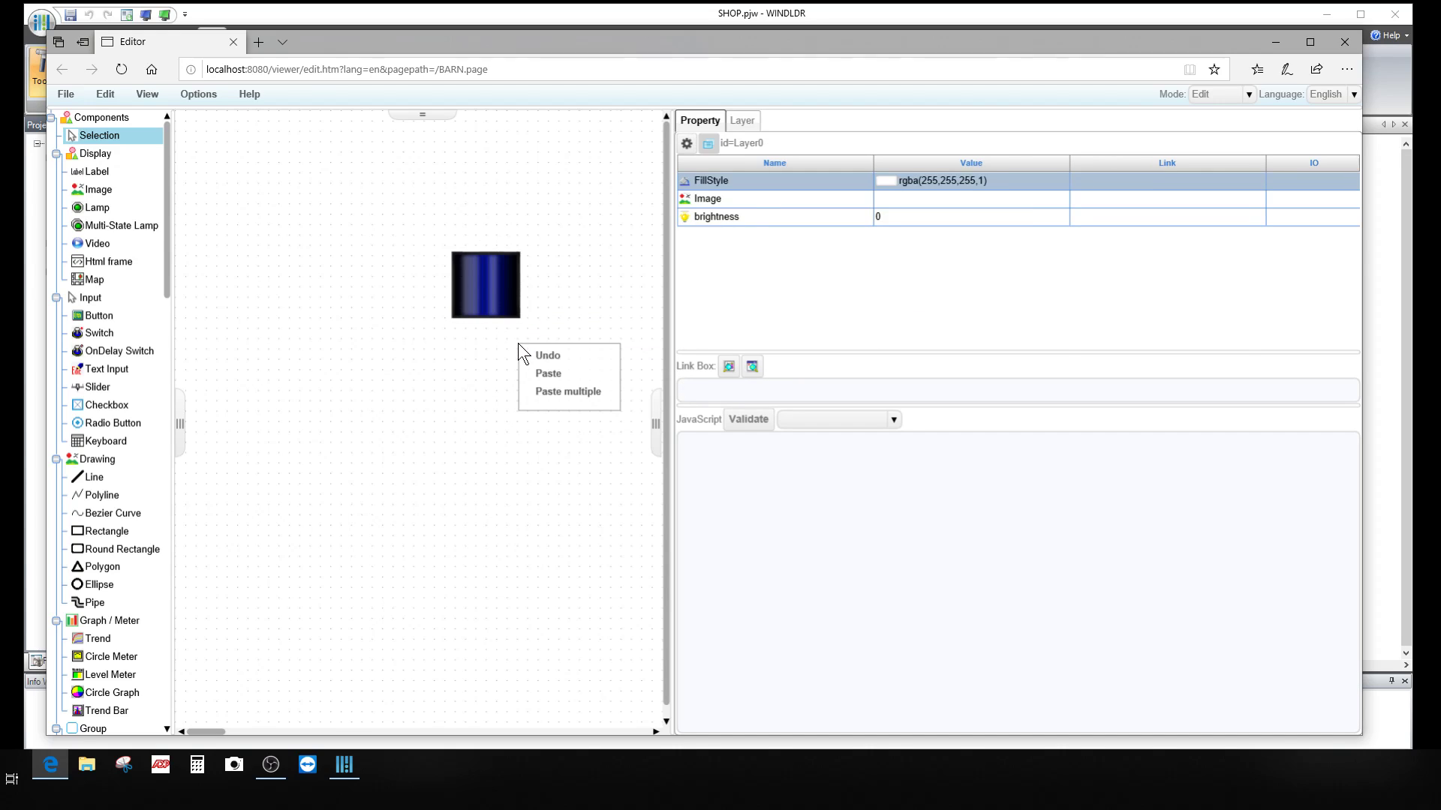
click(557, 371)
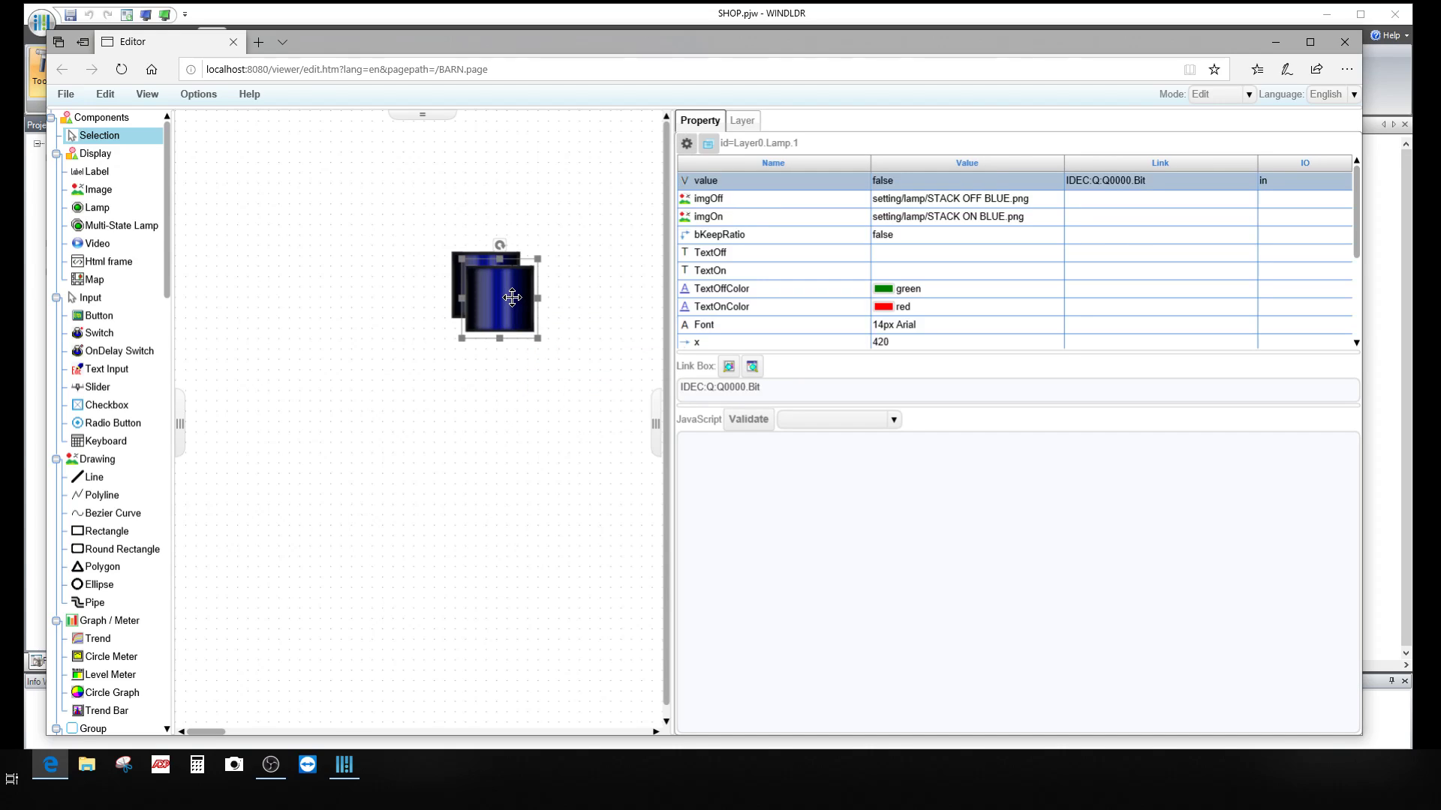
drag(502, 299, 499, 354)
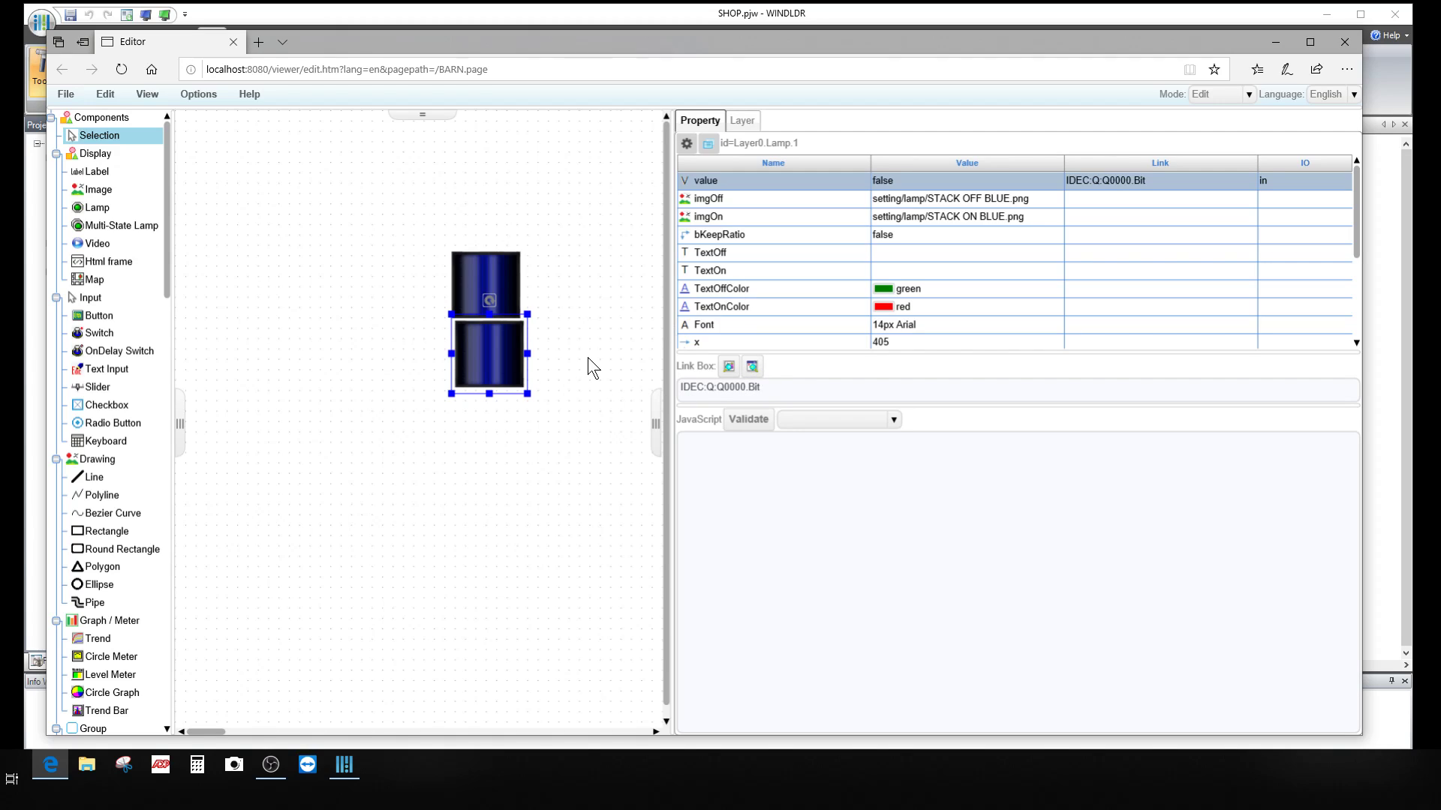
Step: Set the lower blue lamp's height to 100
click(493, 267)
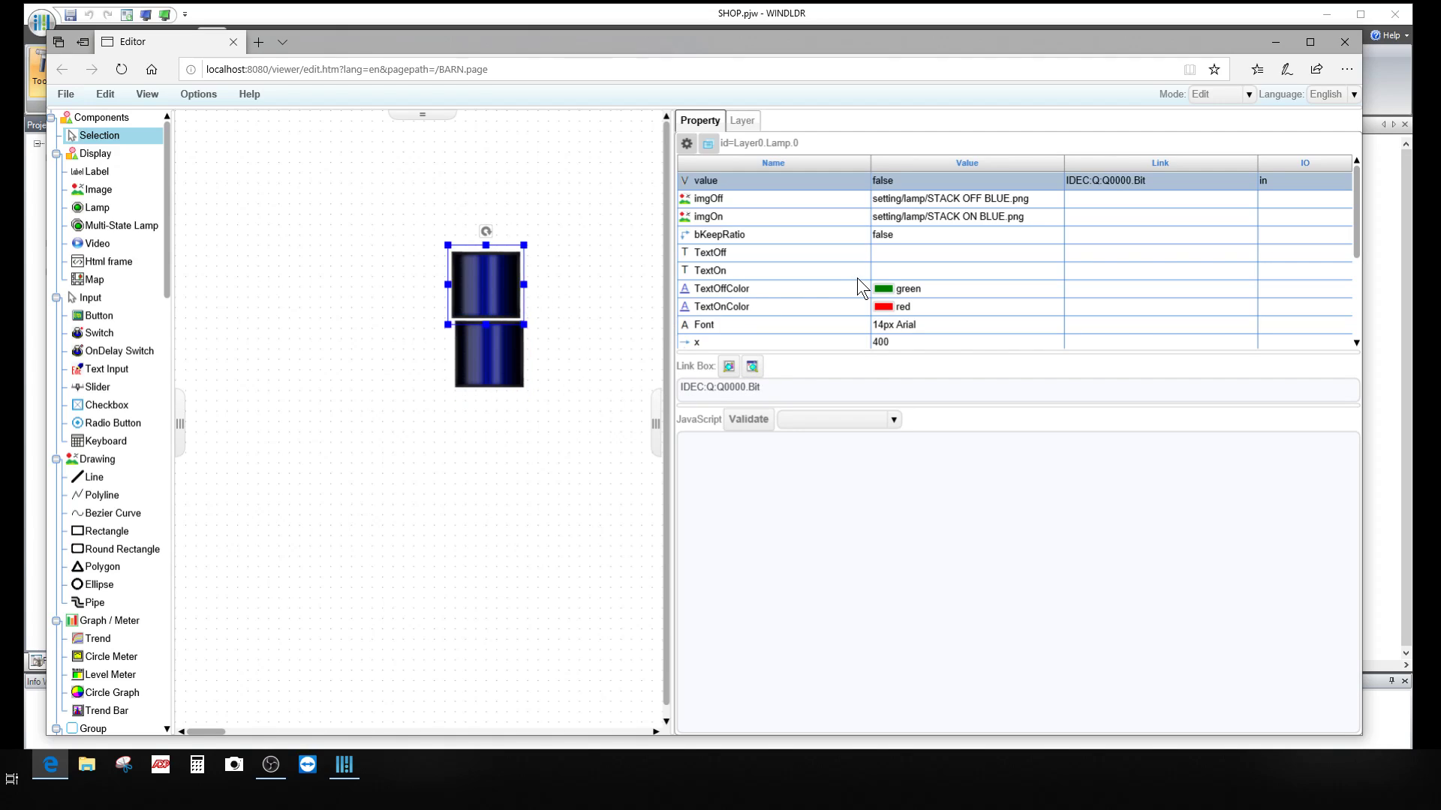
scroll(896, 272, down, 2)
scroll(899, 275, up, 1)
scroll(900, 285, down, 1)
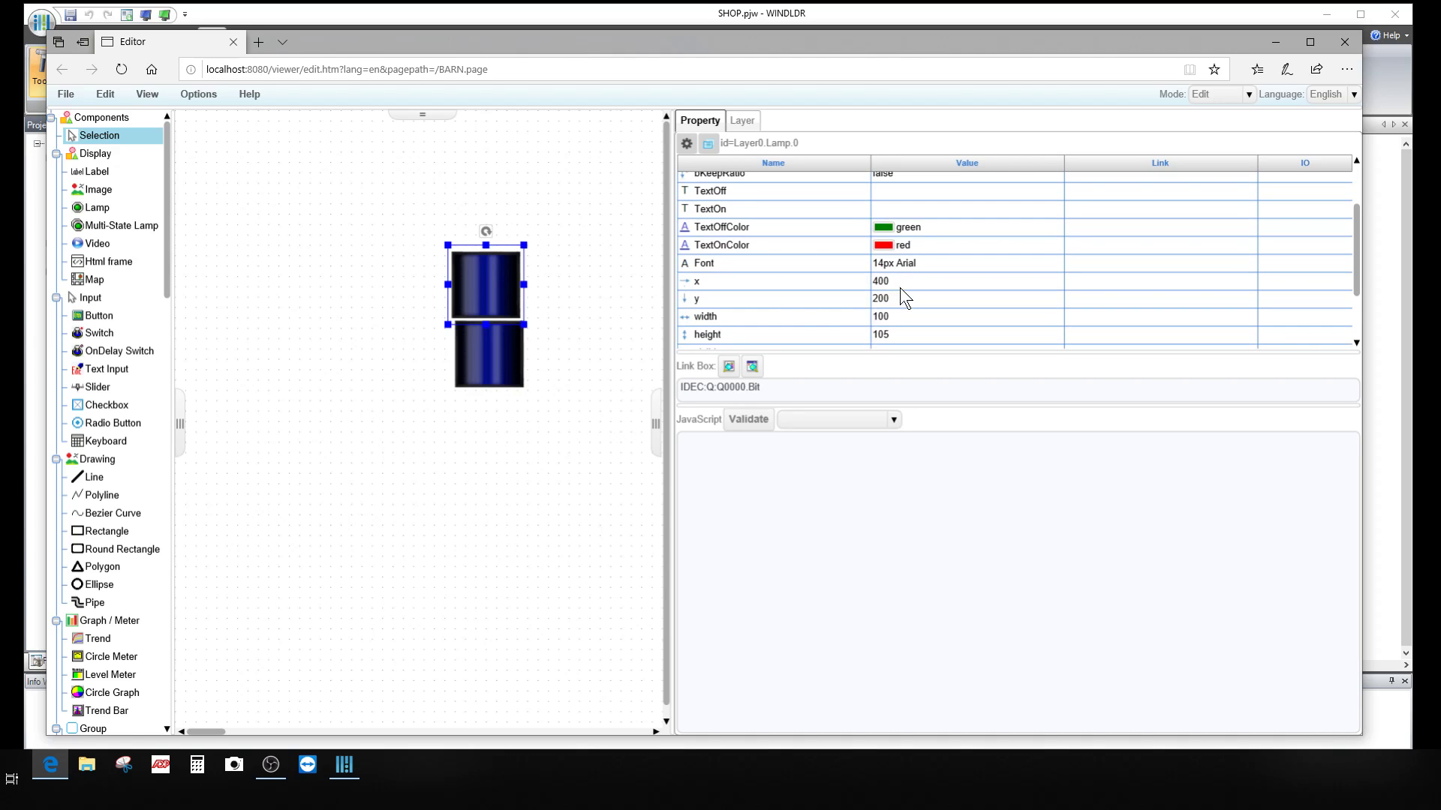
click(485, 346)
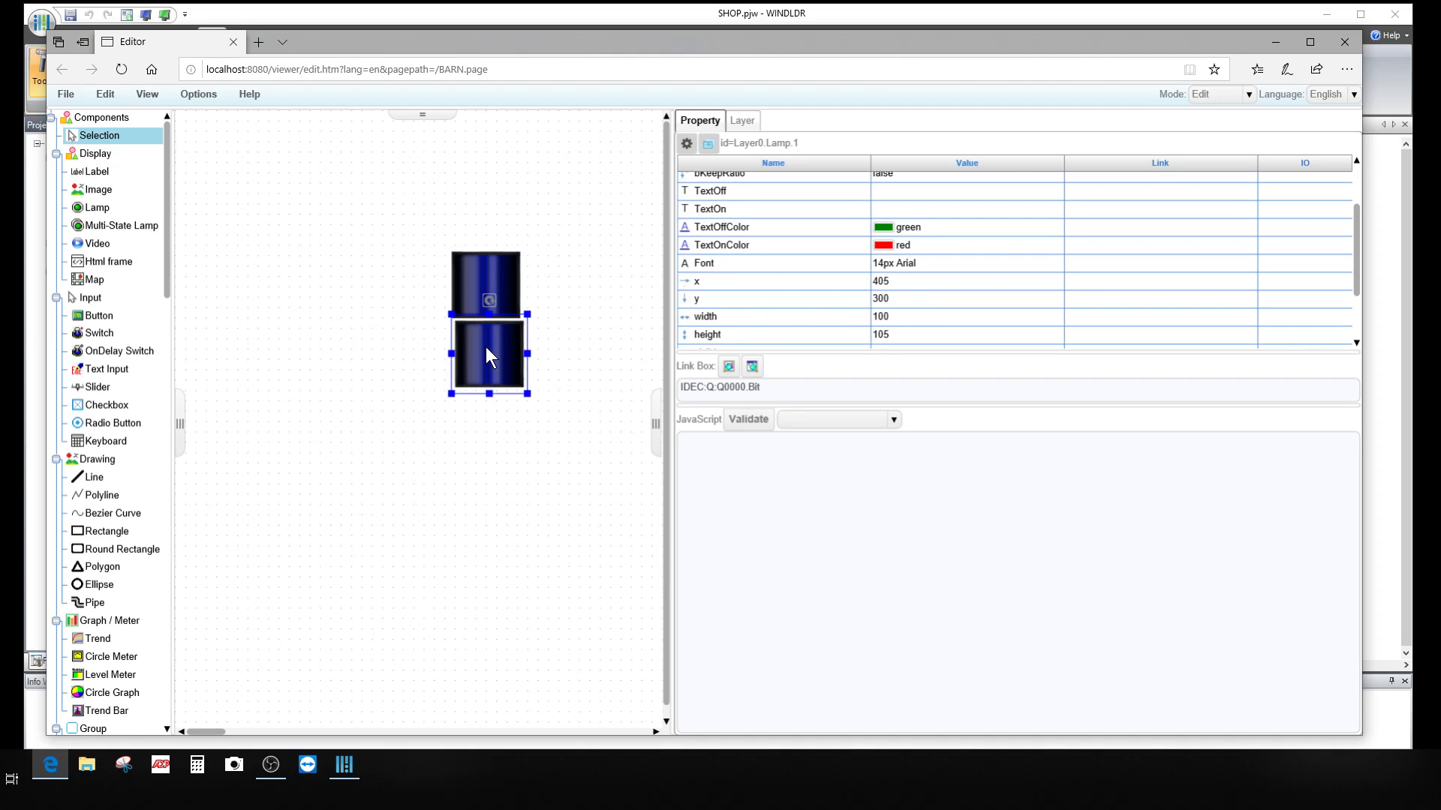
scroll(880, 304, down, 1)
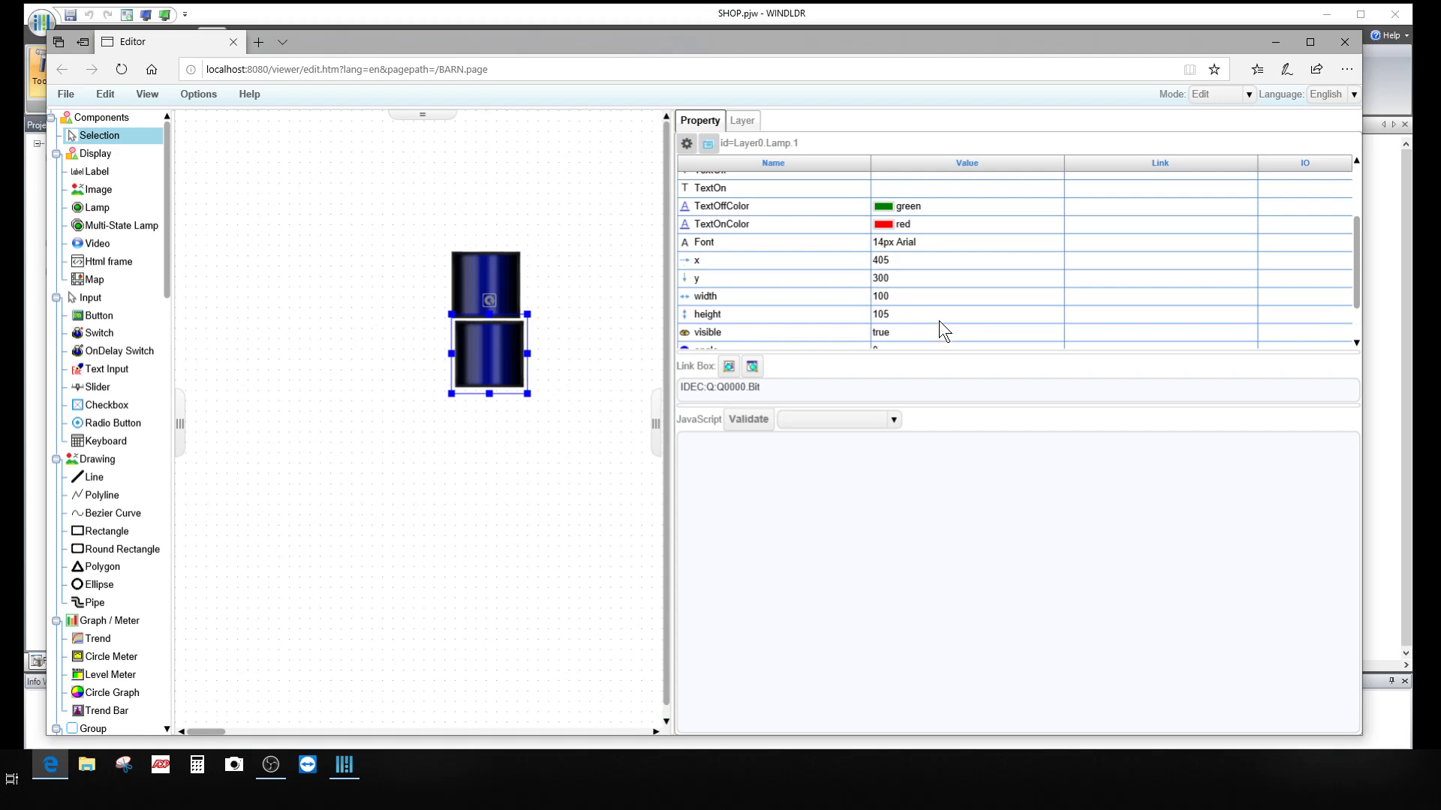
click(904, 317)
double_click(903, 314)
text(1)
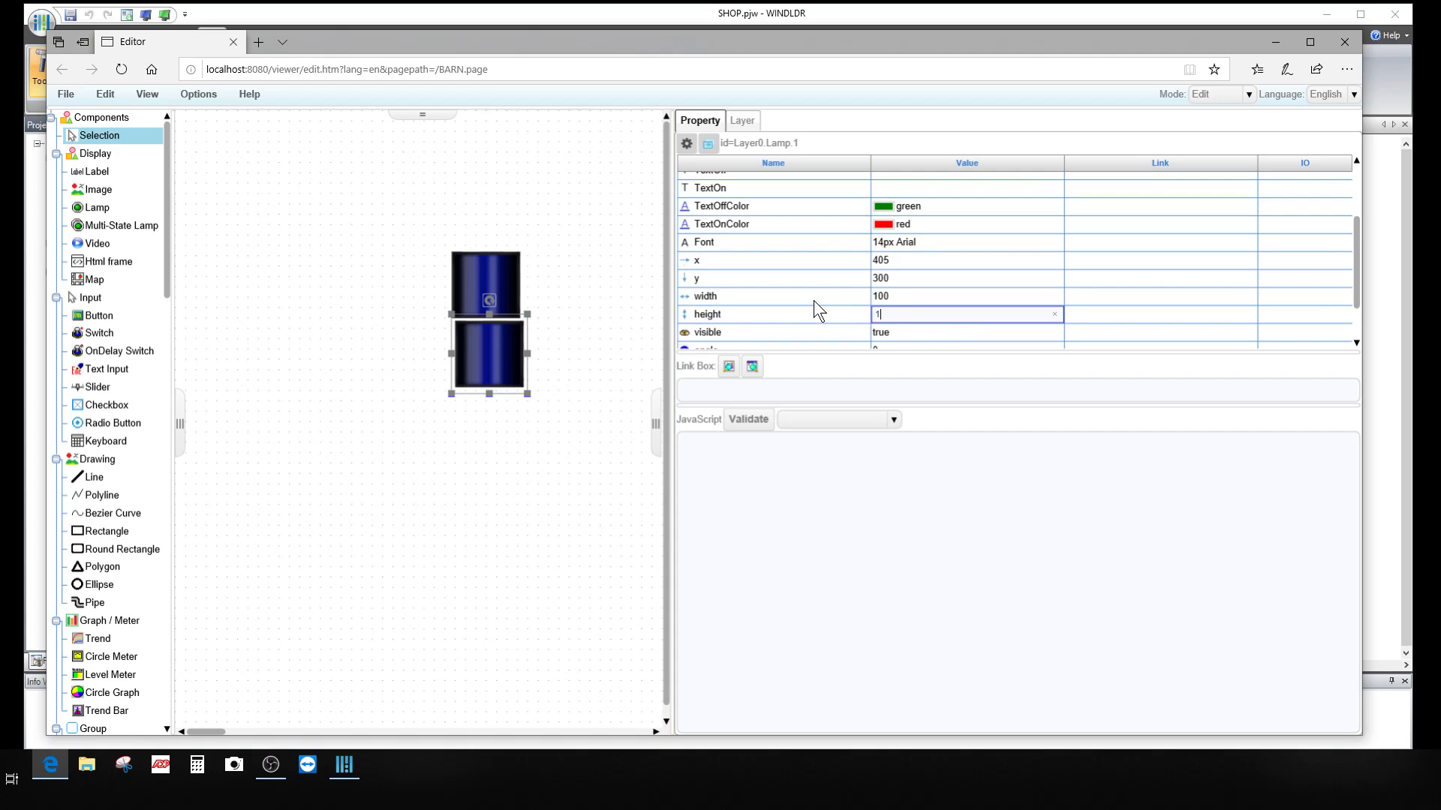
text(00)
click(558, 390)
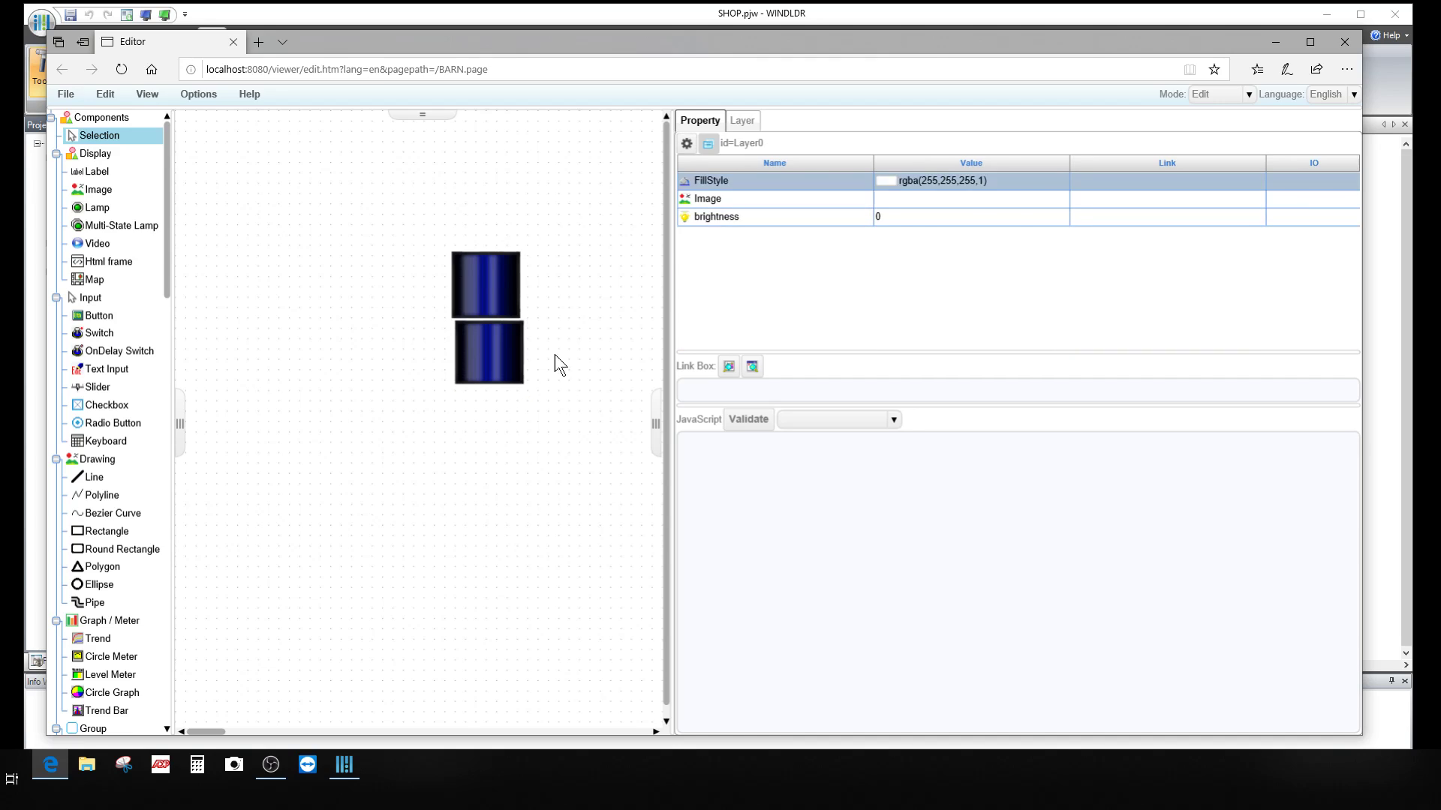
Step: Set the upper blue lamp's height to 100, correcting an initial entry of 105
click(485, 285)
scroll(912, 290, down, 3)
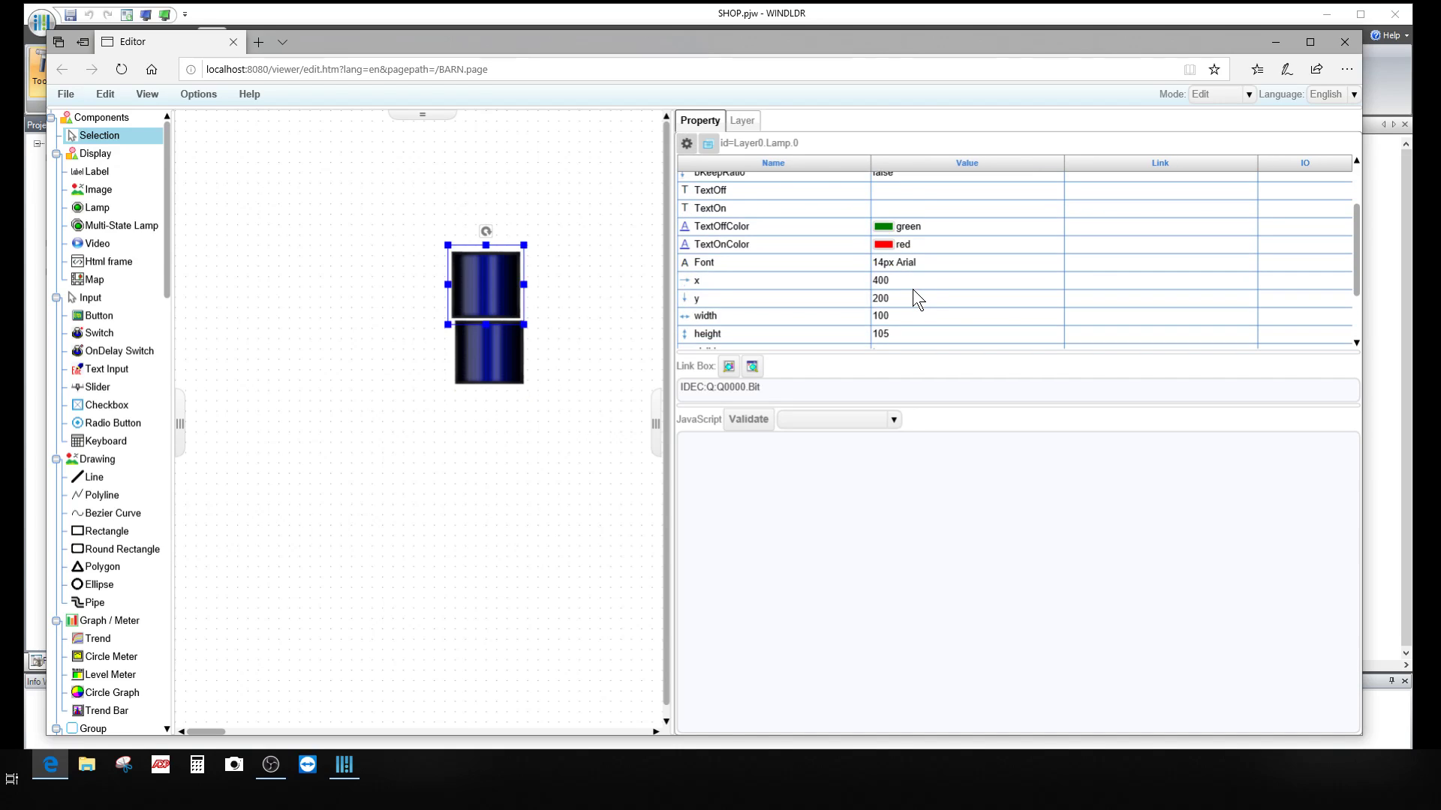
scroll(912, 289, down, 1)
click(907, 312)
double_click(907, 312)
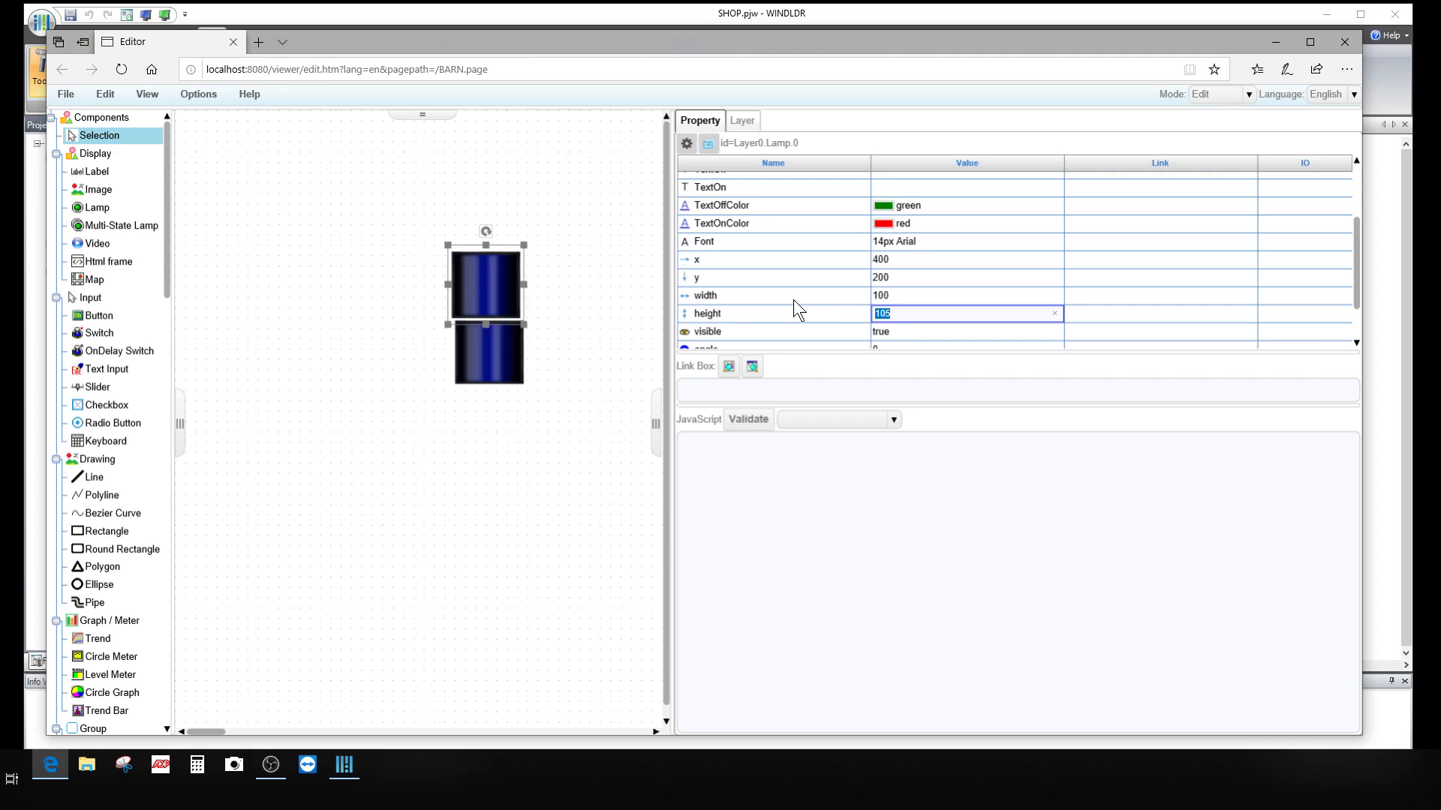
text(105)
click(542, 436)
click(496, 286)
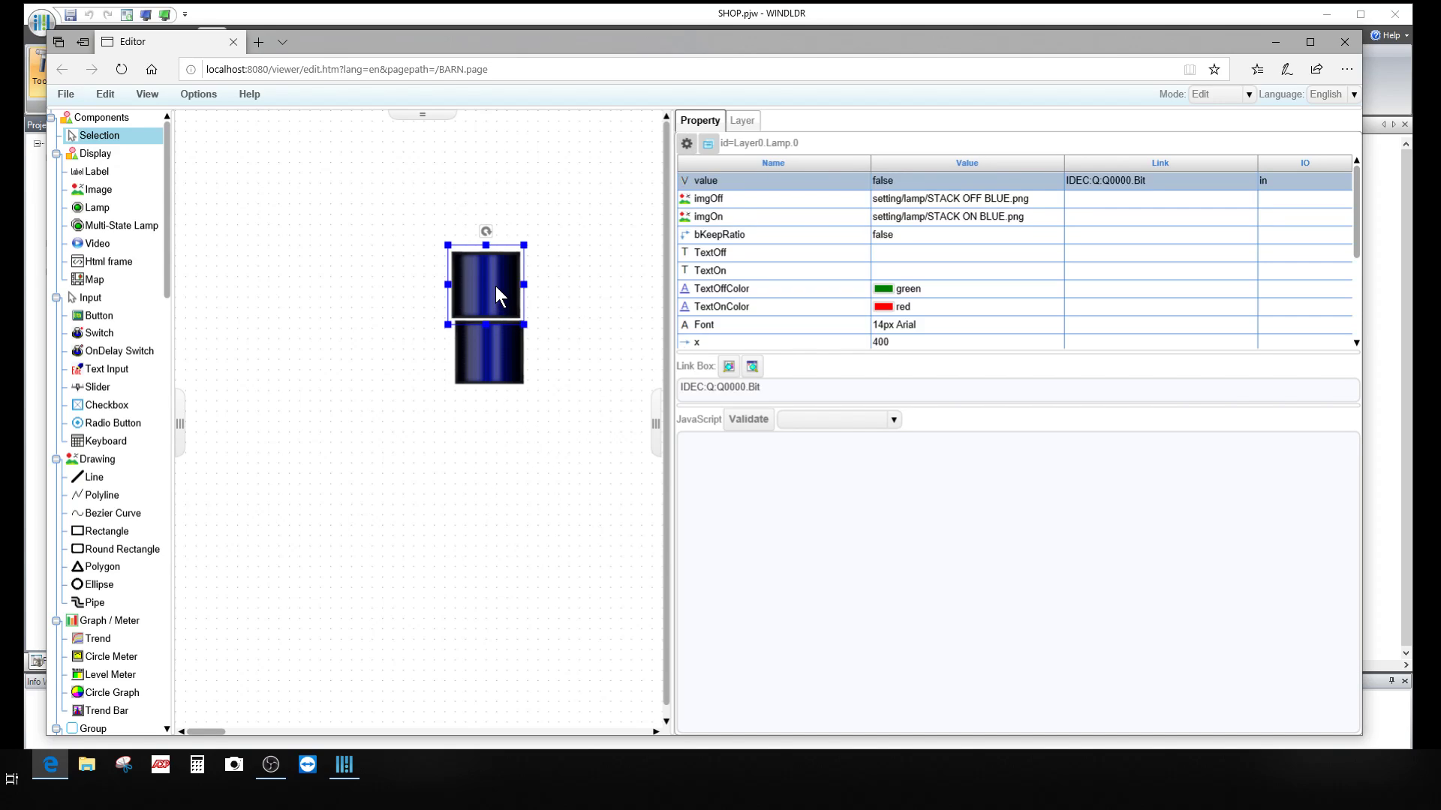
scroll(901, 283, down, 3)
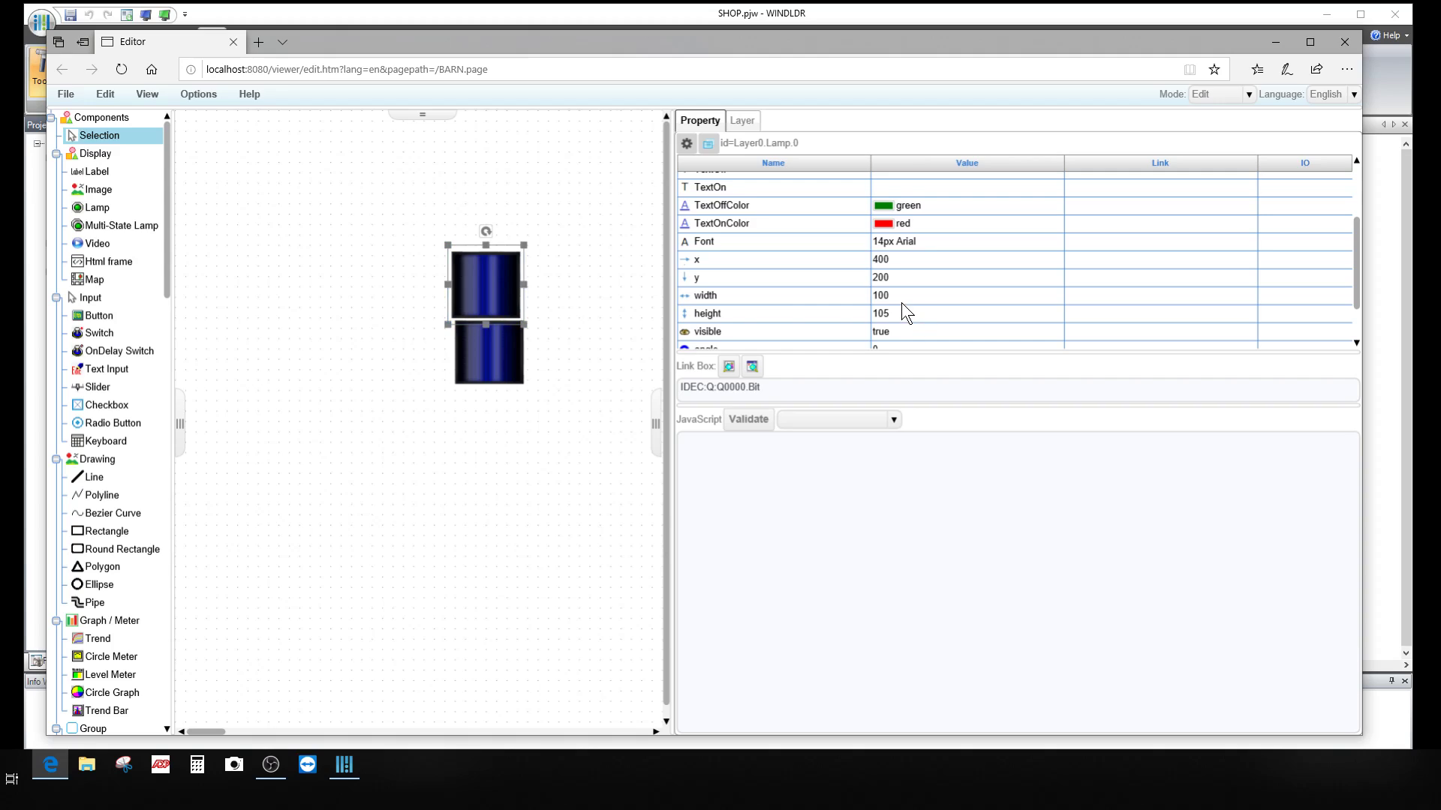
click(902, 303)
click(903, 309)
text(105)
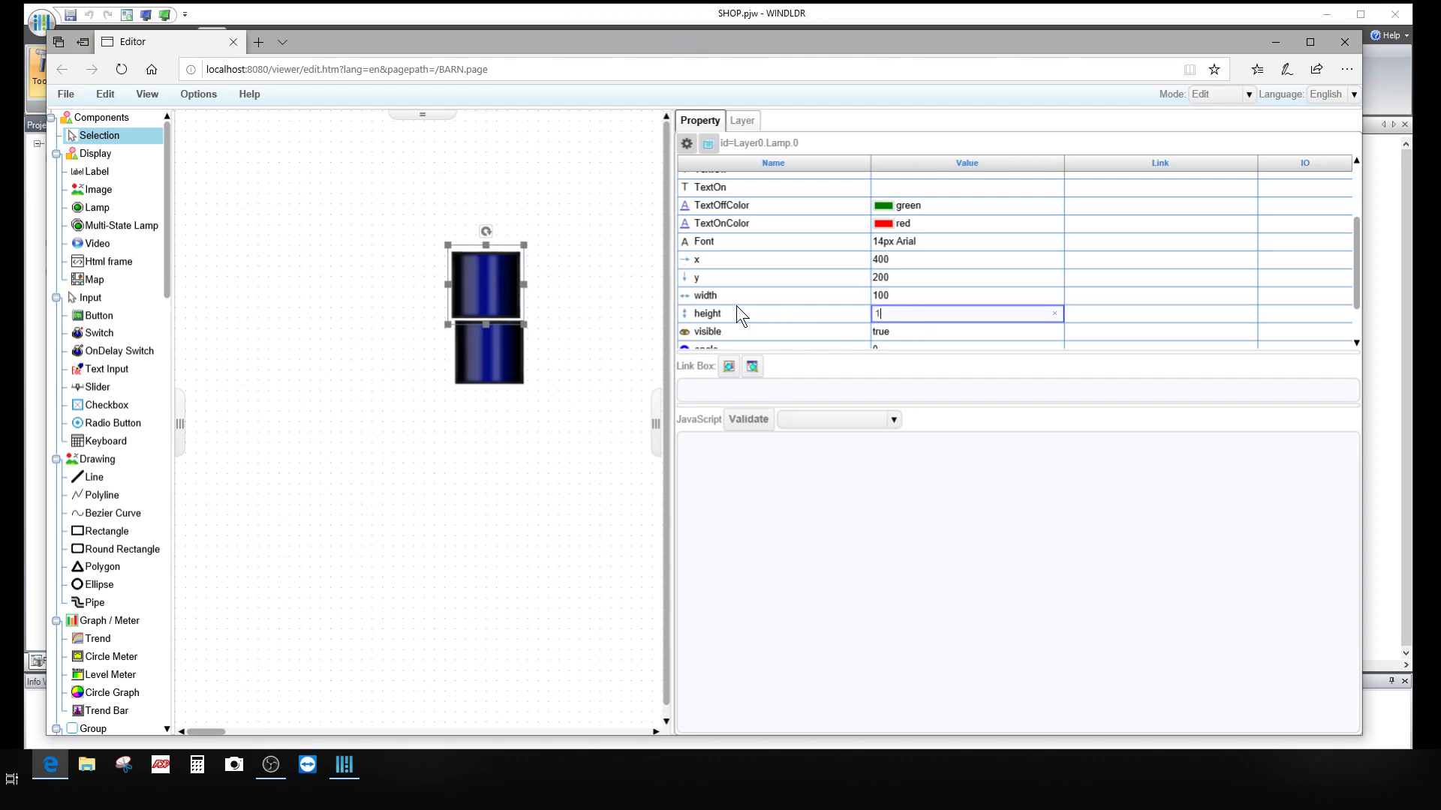
click(893, 331)
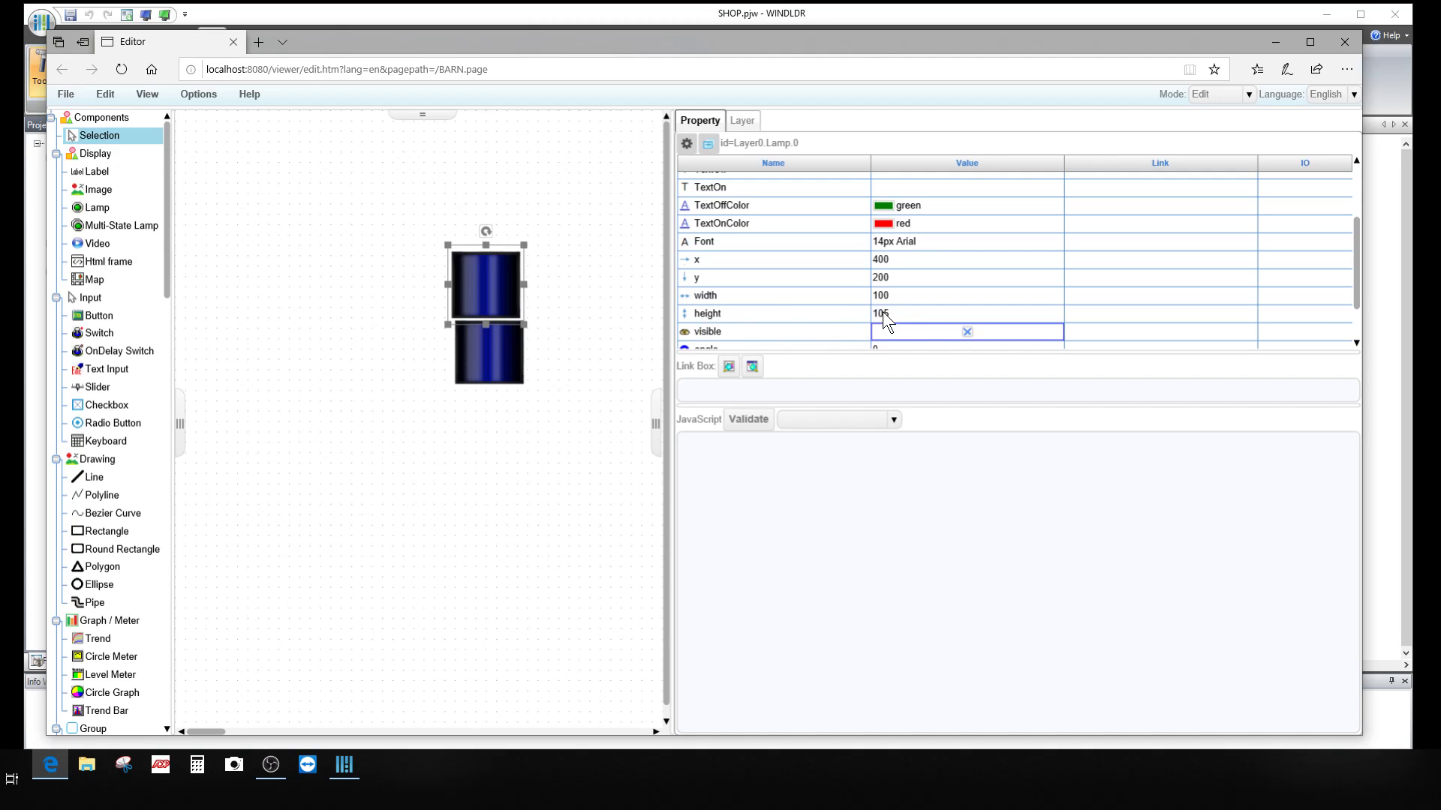
click(902, 314)
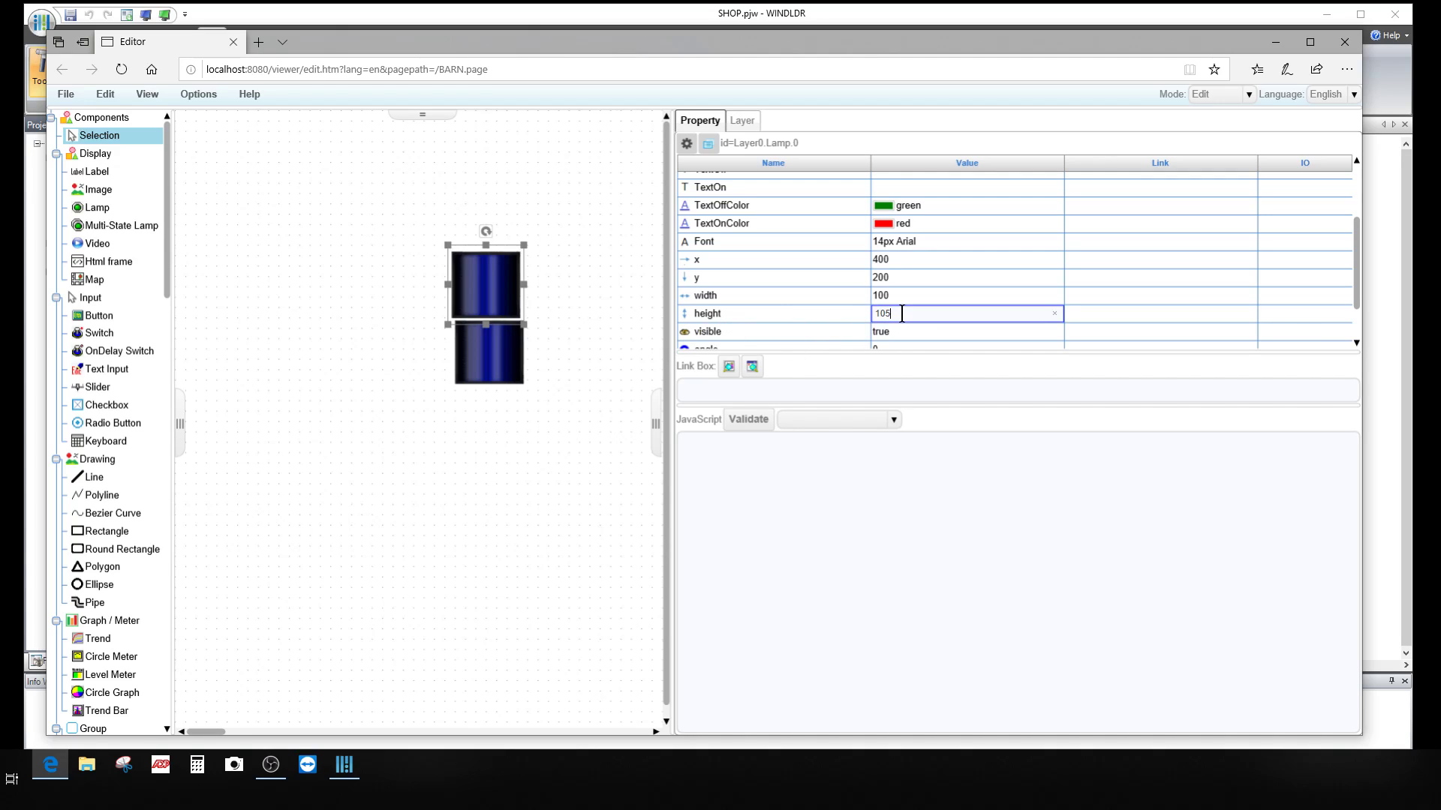
click(834, 327)
click(510, 348)
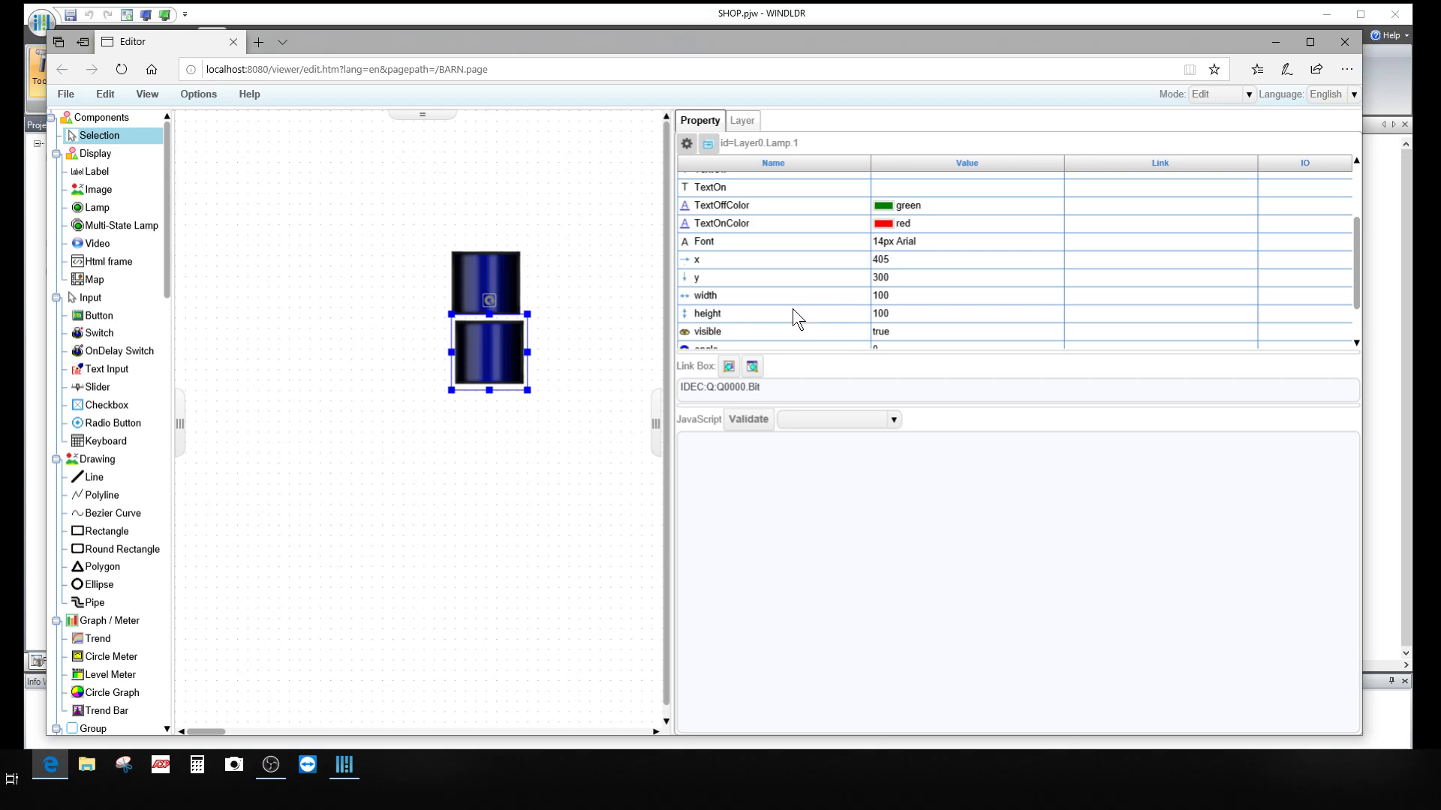
Step: Set the lower lamp's x position to 400, keeping y at 300
click(526, 426)
click(481, 356)
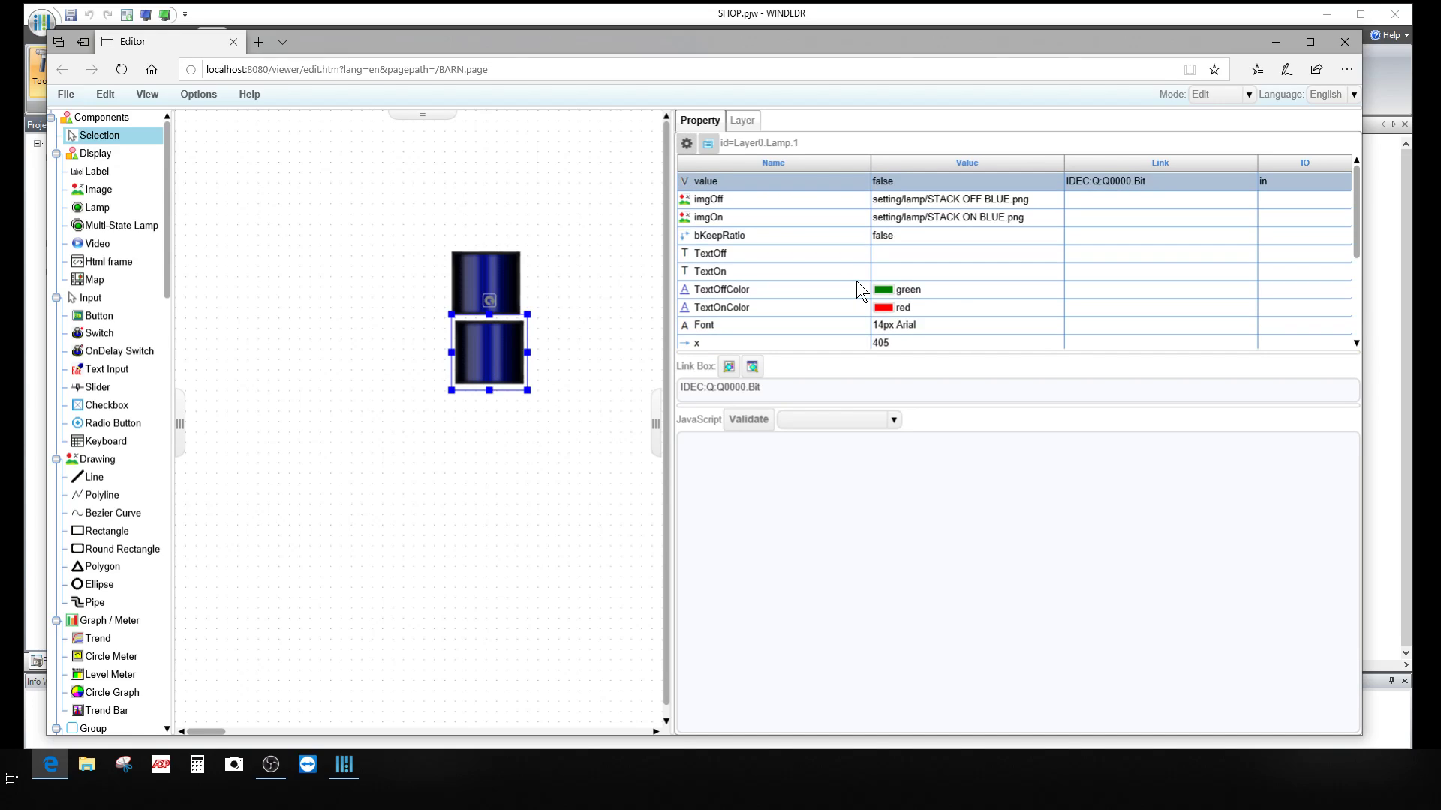
scroll(857, 281, down, 2)
scroll(857, 281, down, 1)
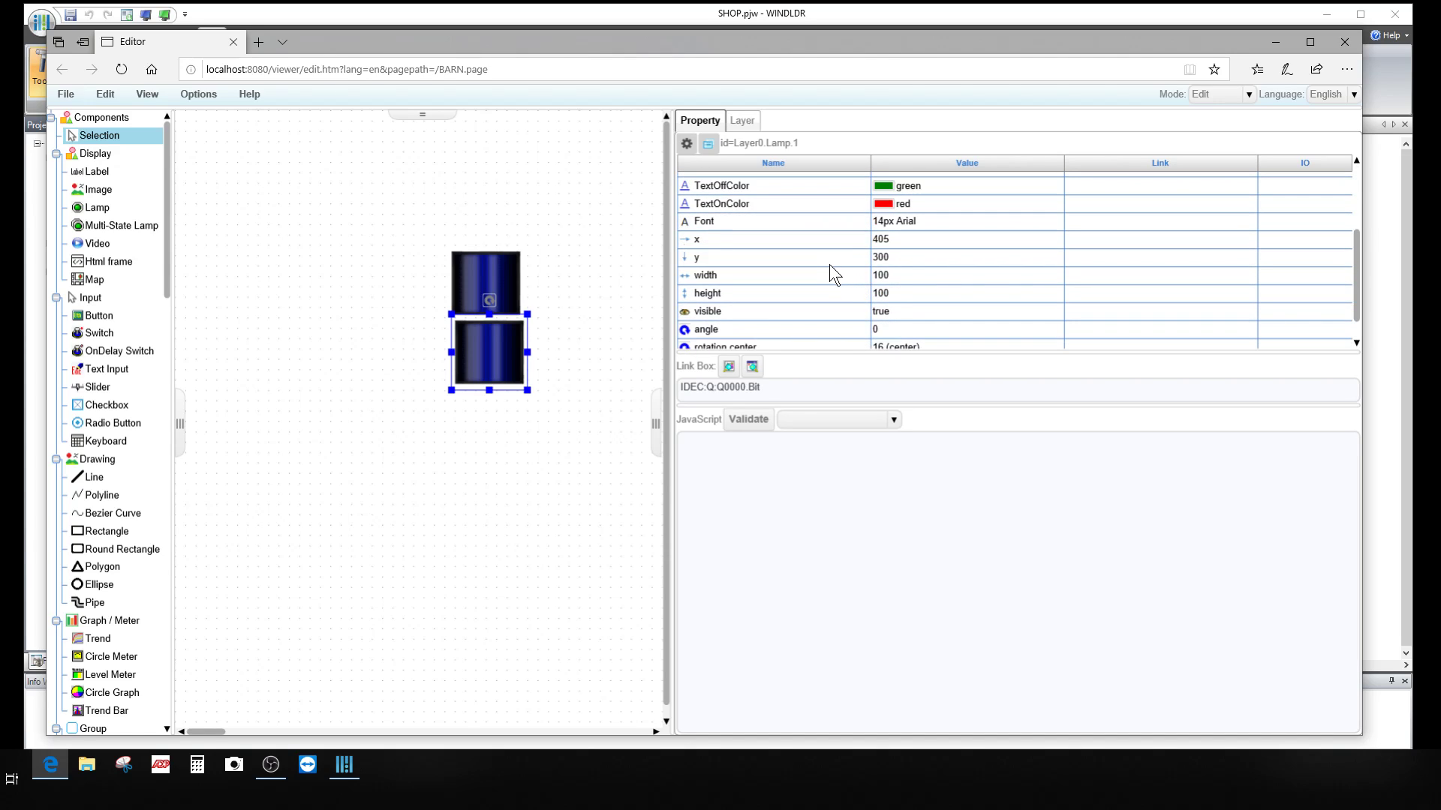
click(495, 267)
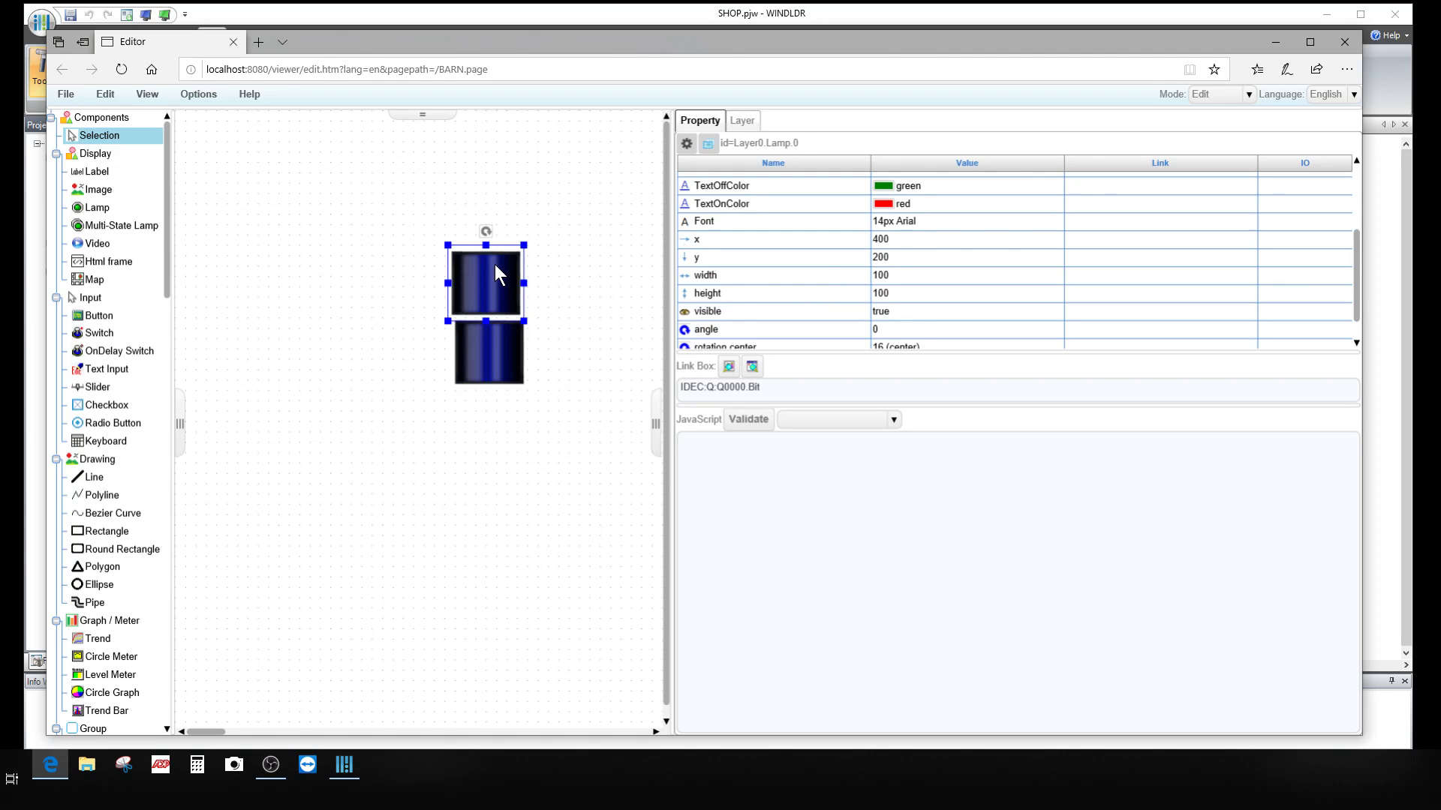
click(499, 361)
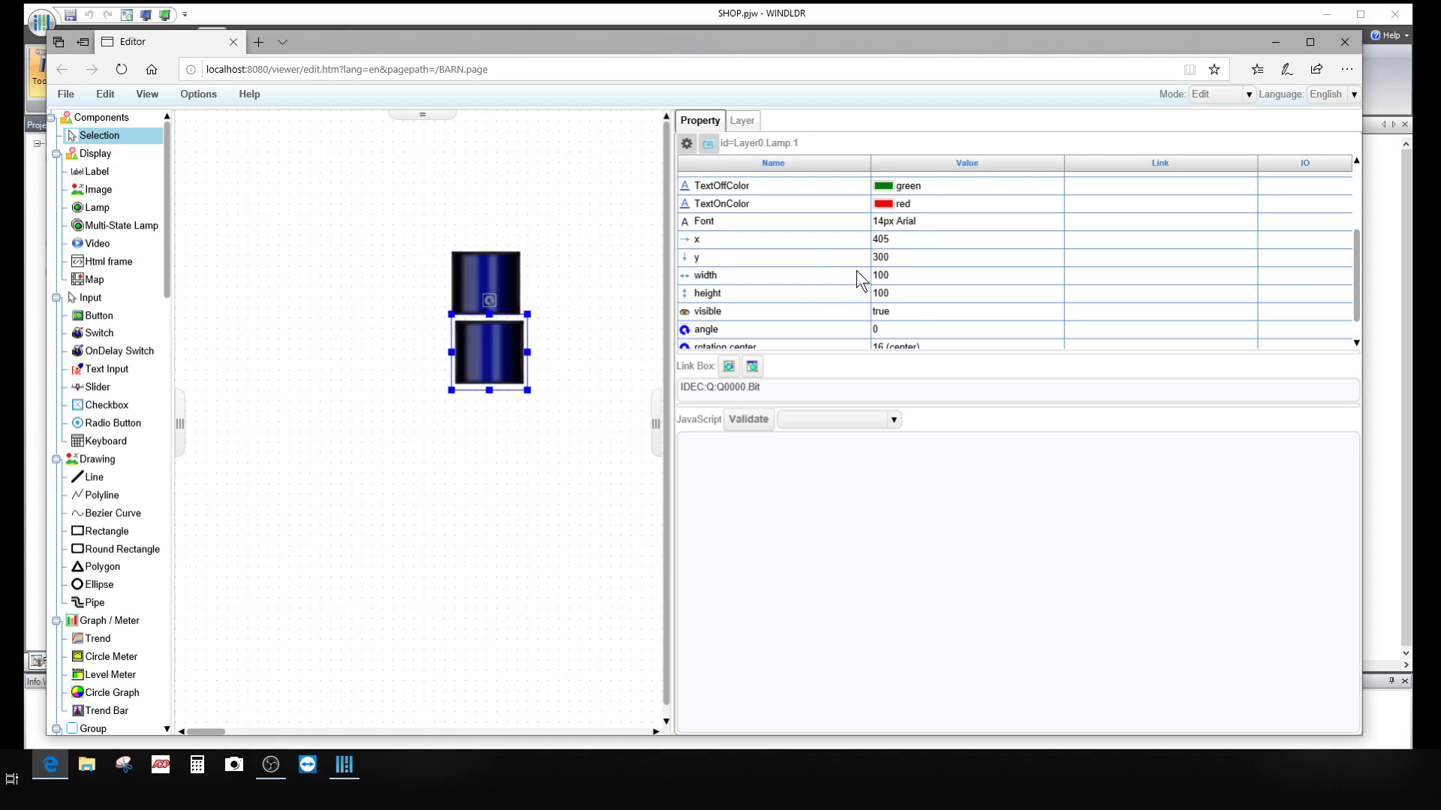
click(885, 257)
click(899, 240)
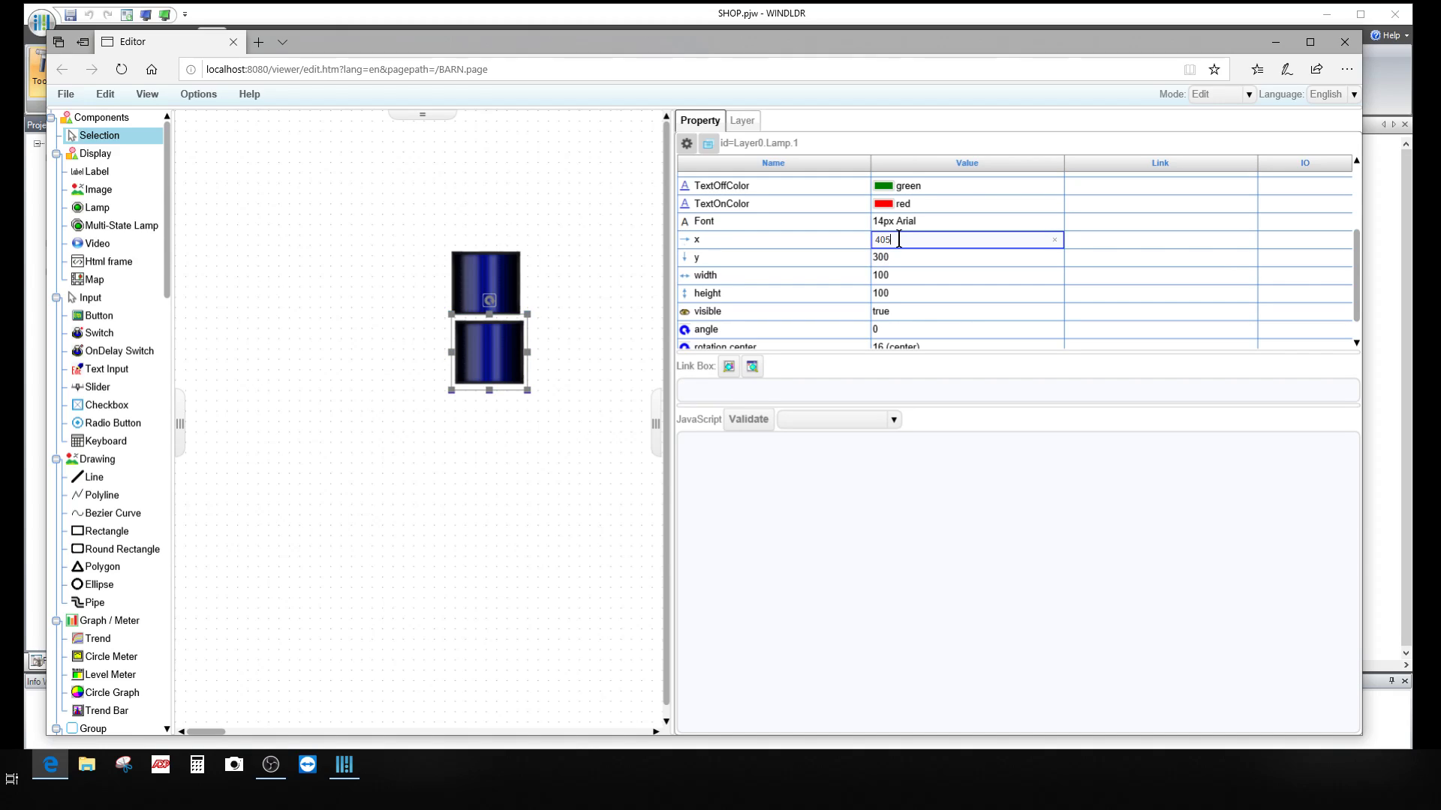
text(400)
click(890, 257)
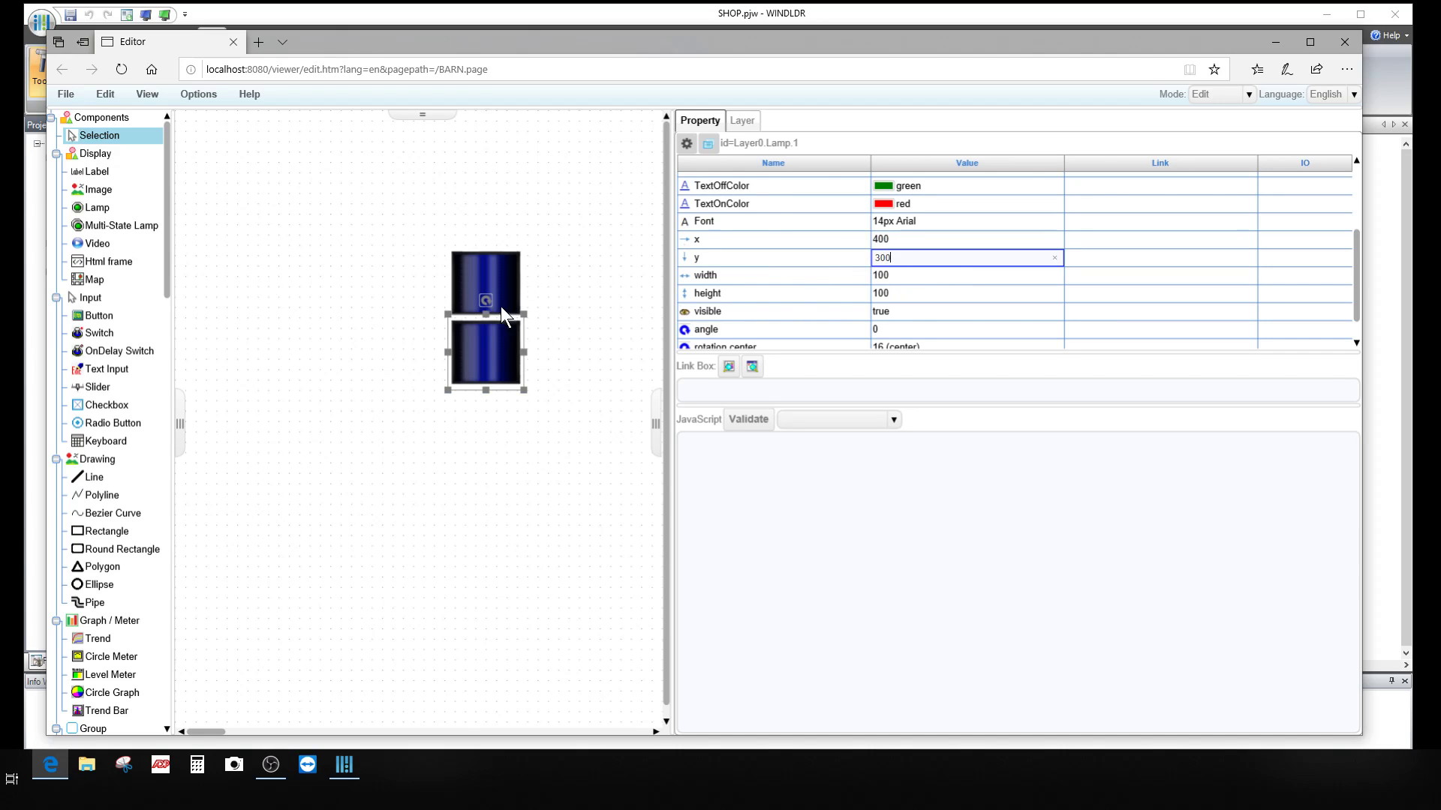
click(486, 352)
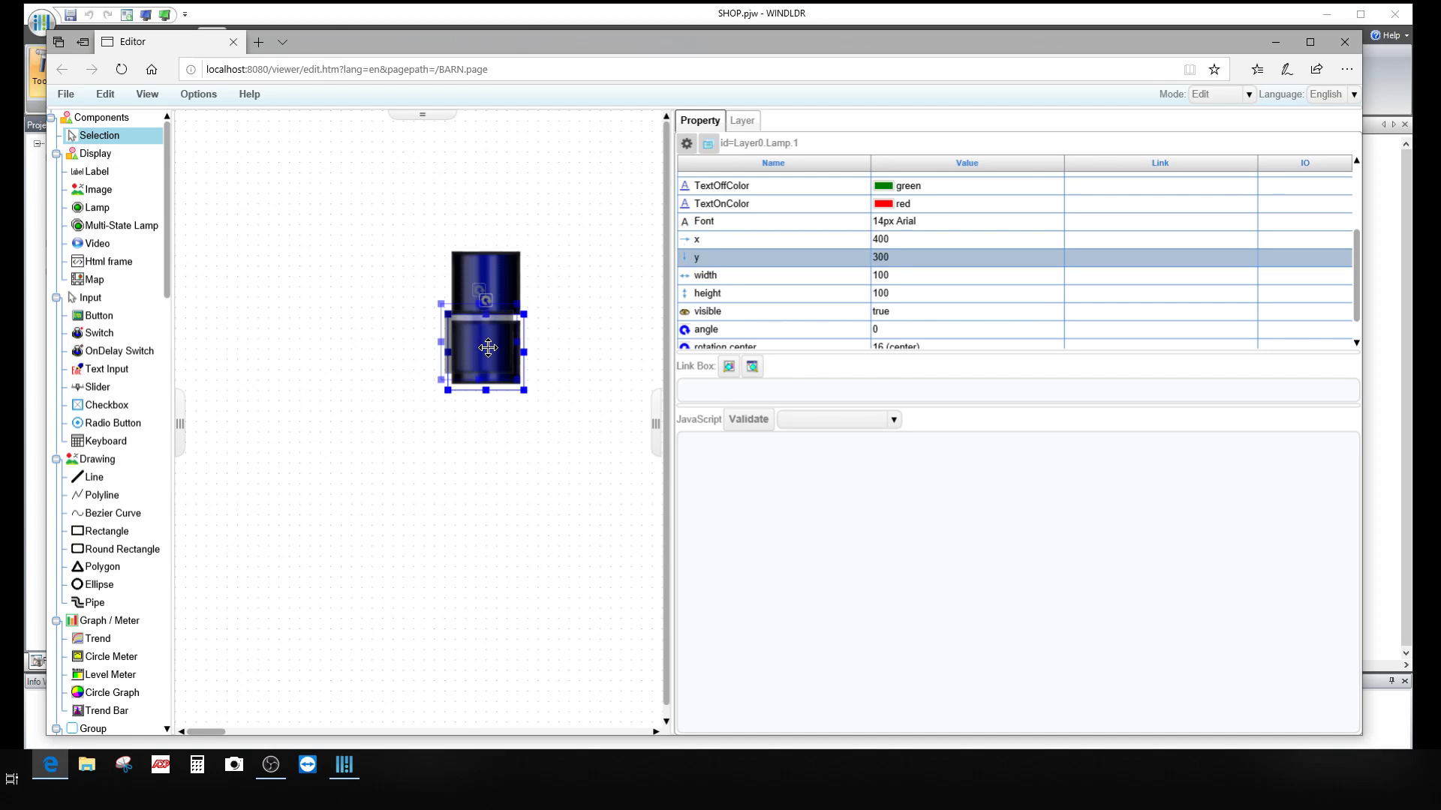
Step: Nudge the lower lamp up against the upper lamp and reset its x to 400
drag(486, 352, 490, 341)
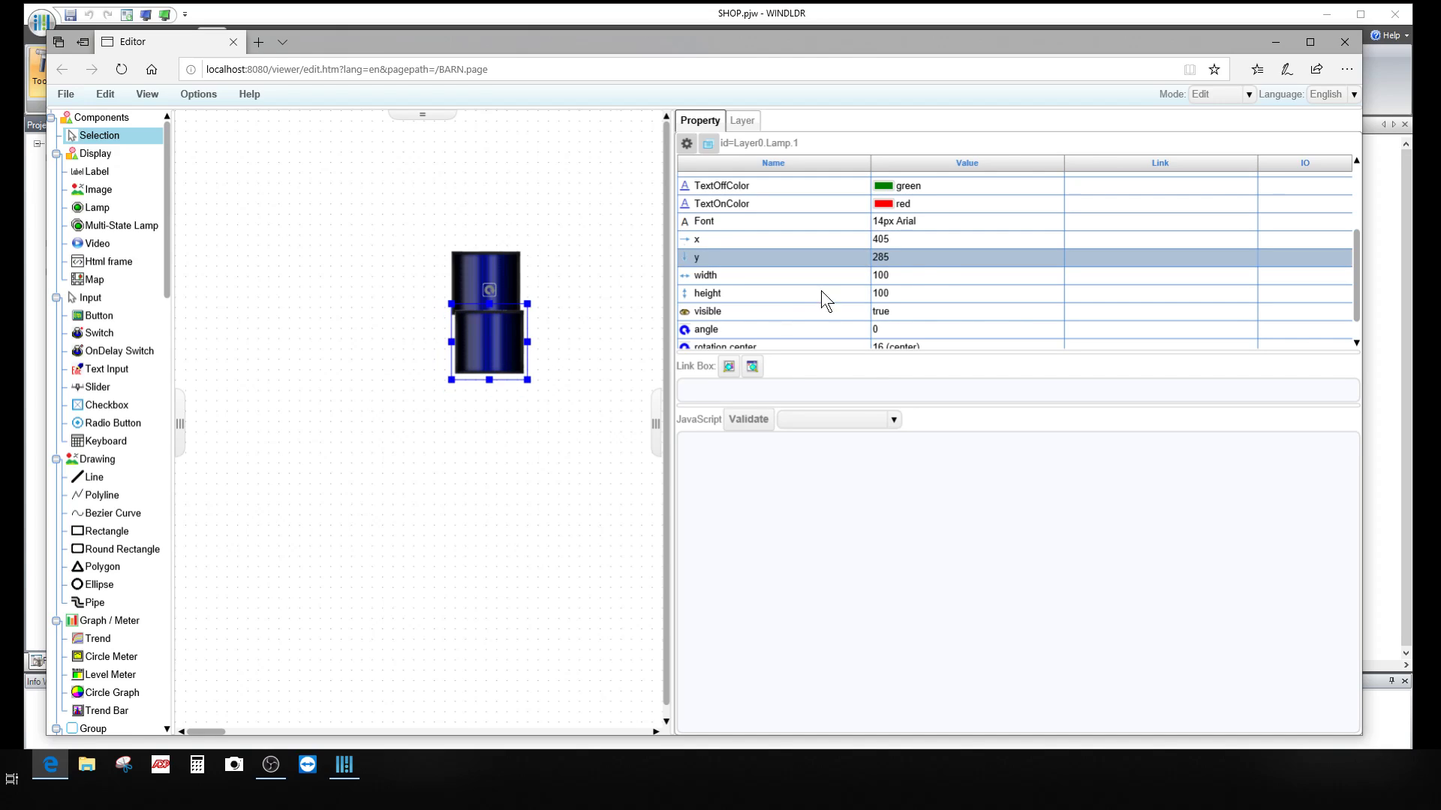
click(902, 245)
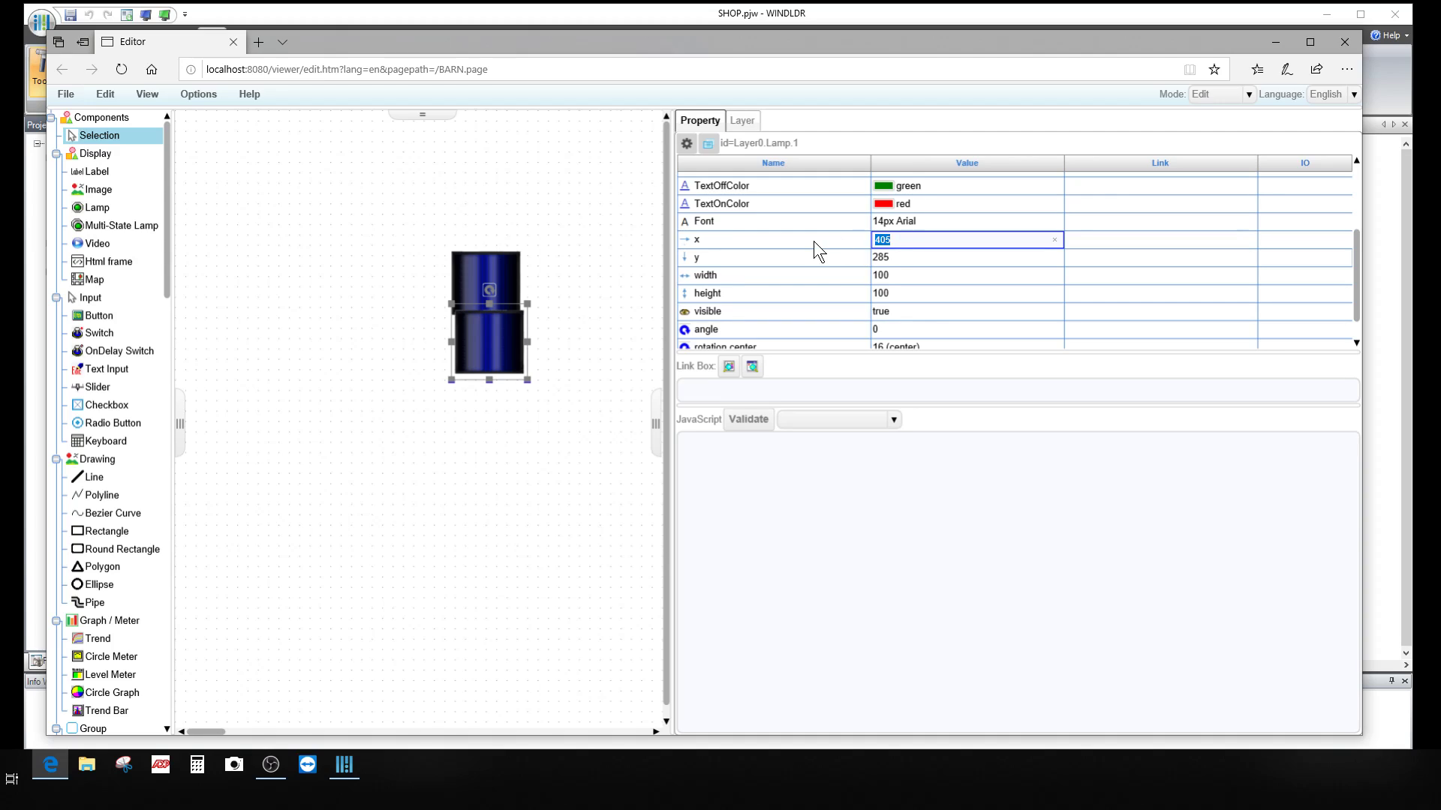
text(400)
click(597, 415)
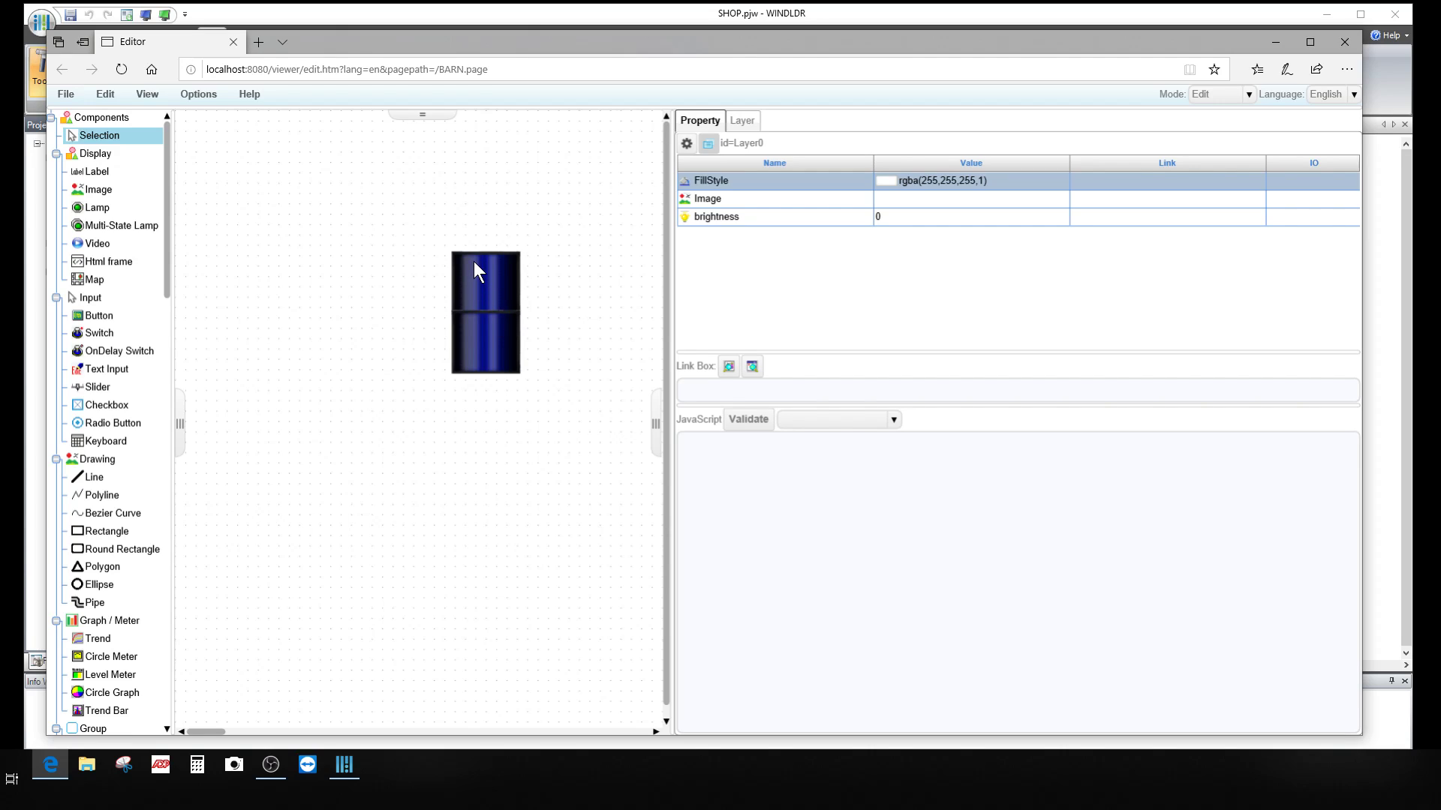
Step: Link the lower lamp to output Q0001.Bit through the Device Tree
click(489, 347)
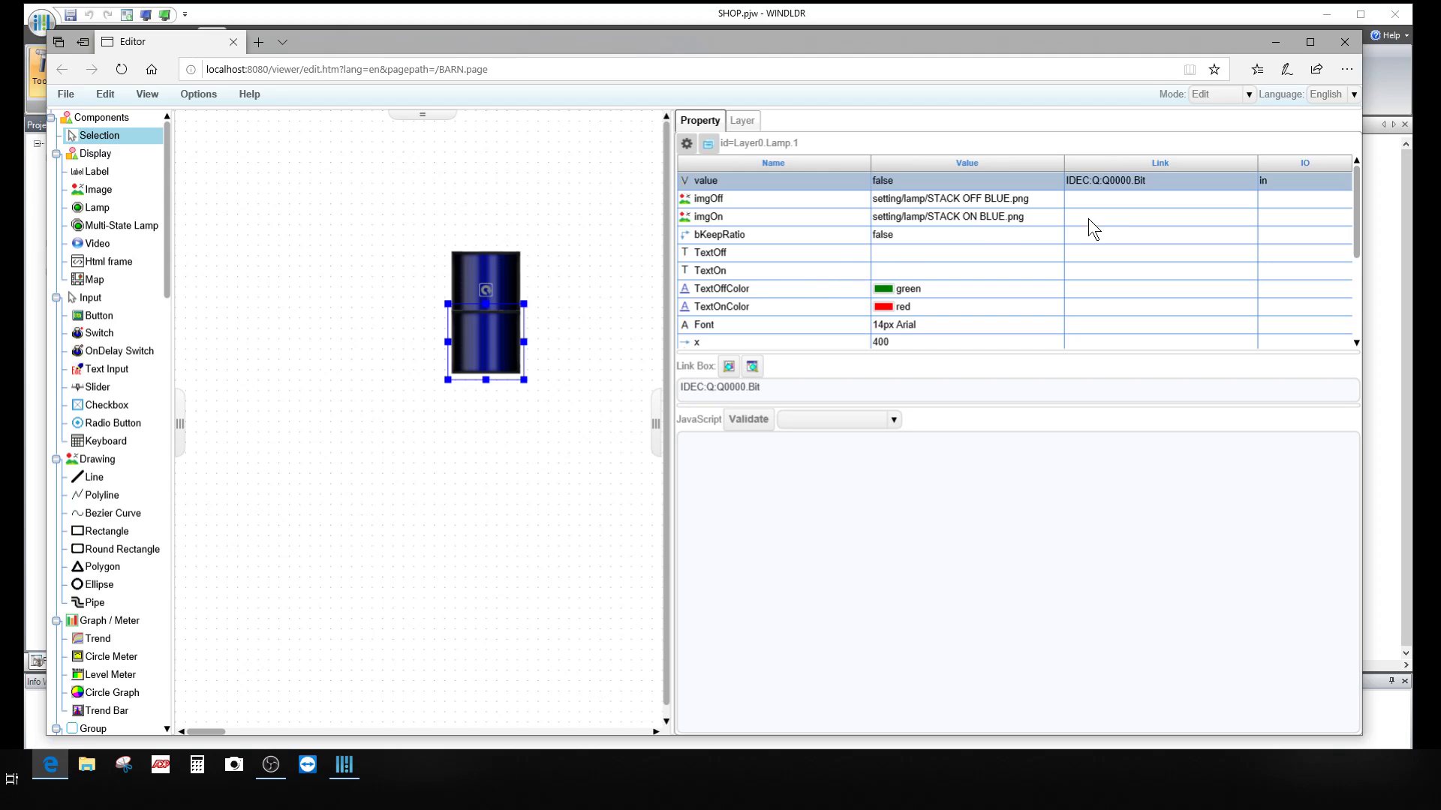
click(487, 270)
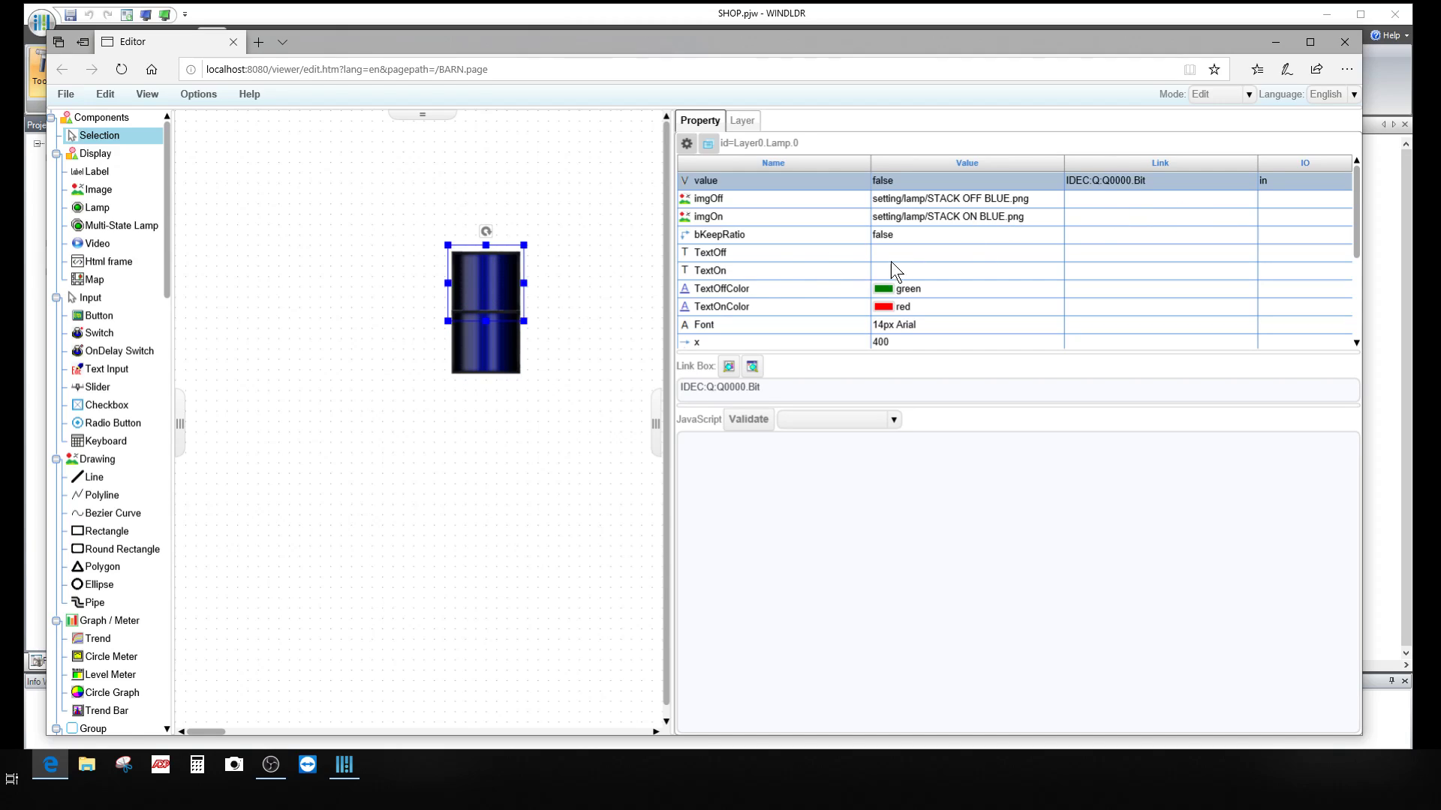
click(500, 349)
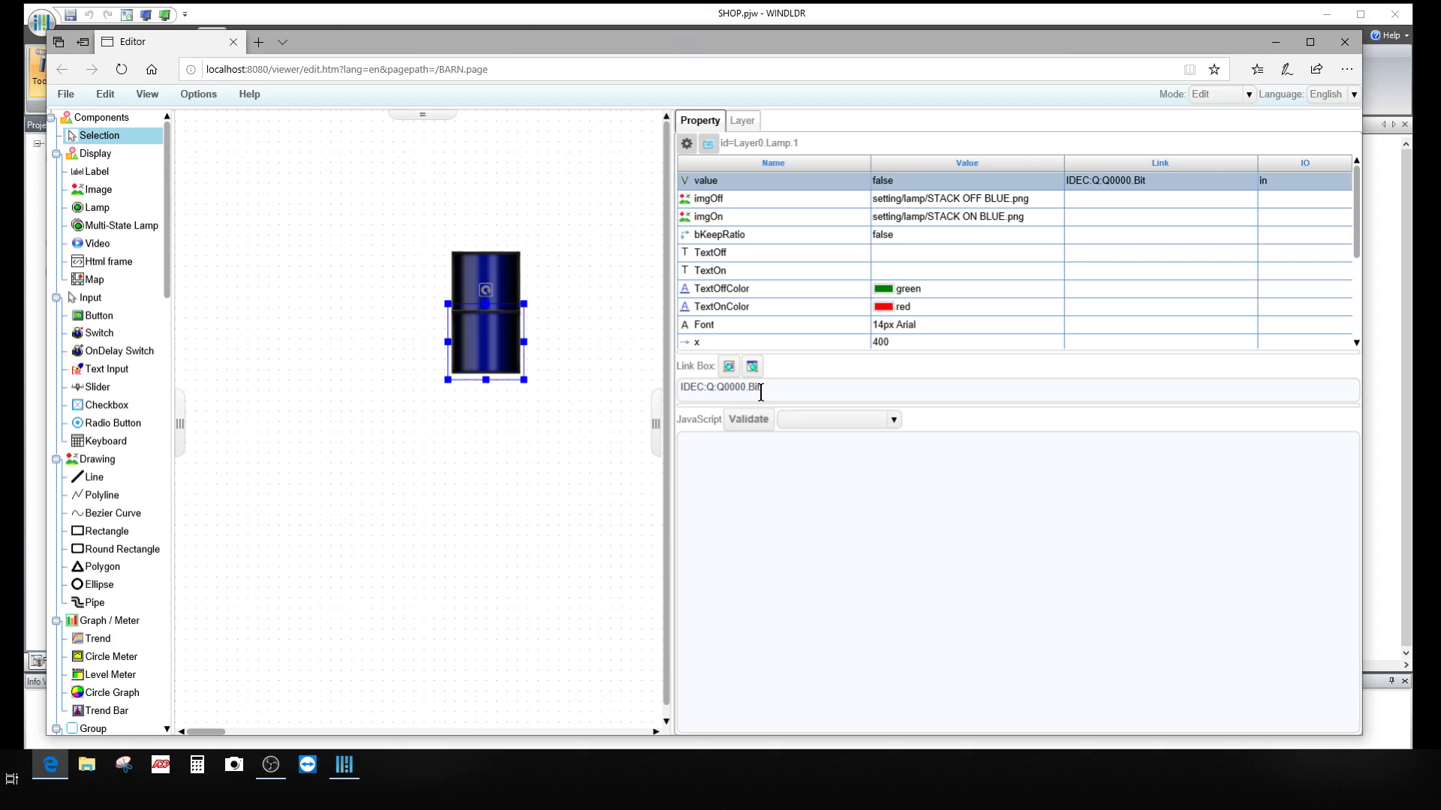
click(728, 367)
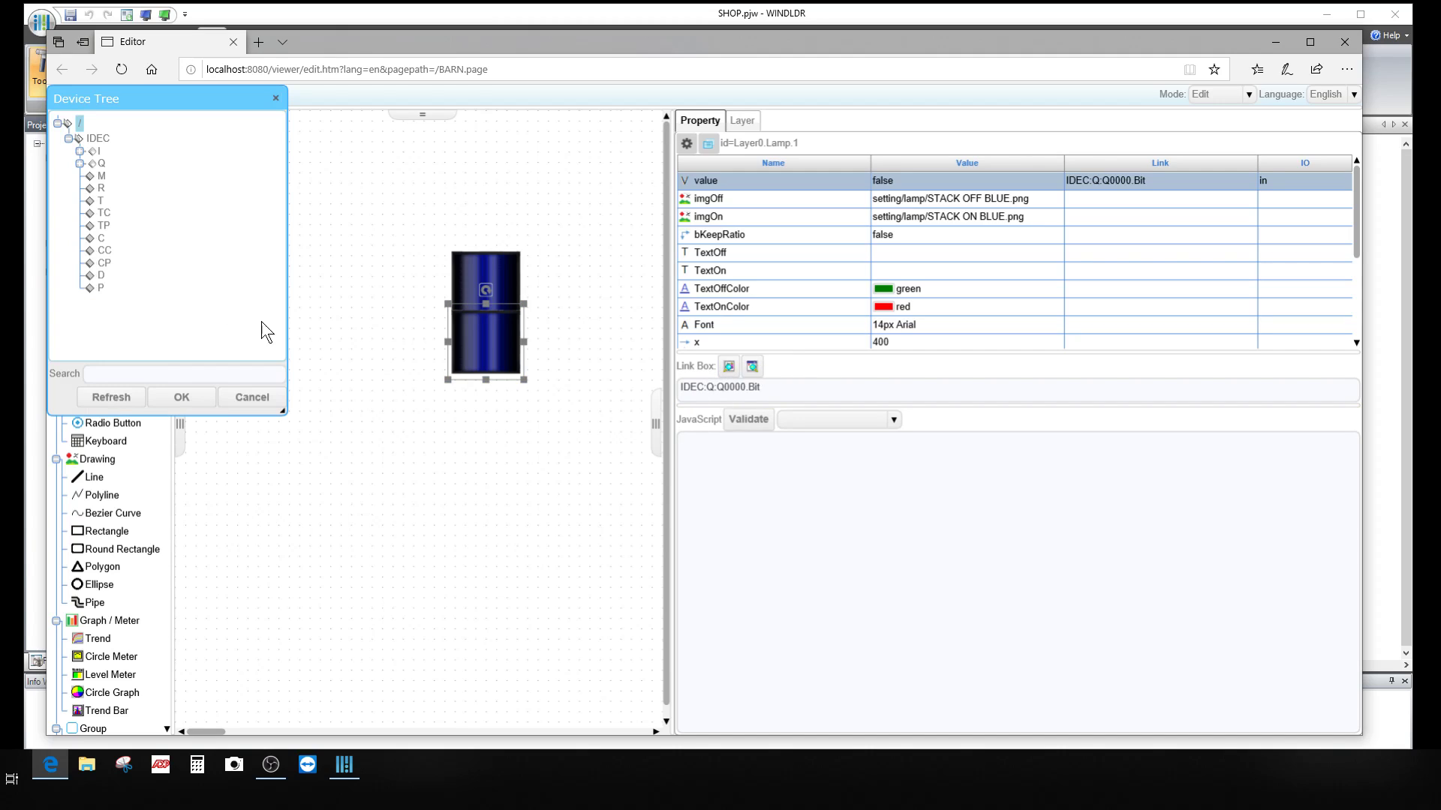
click(80, 163)
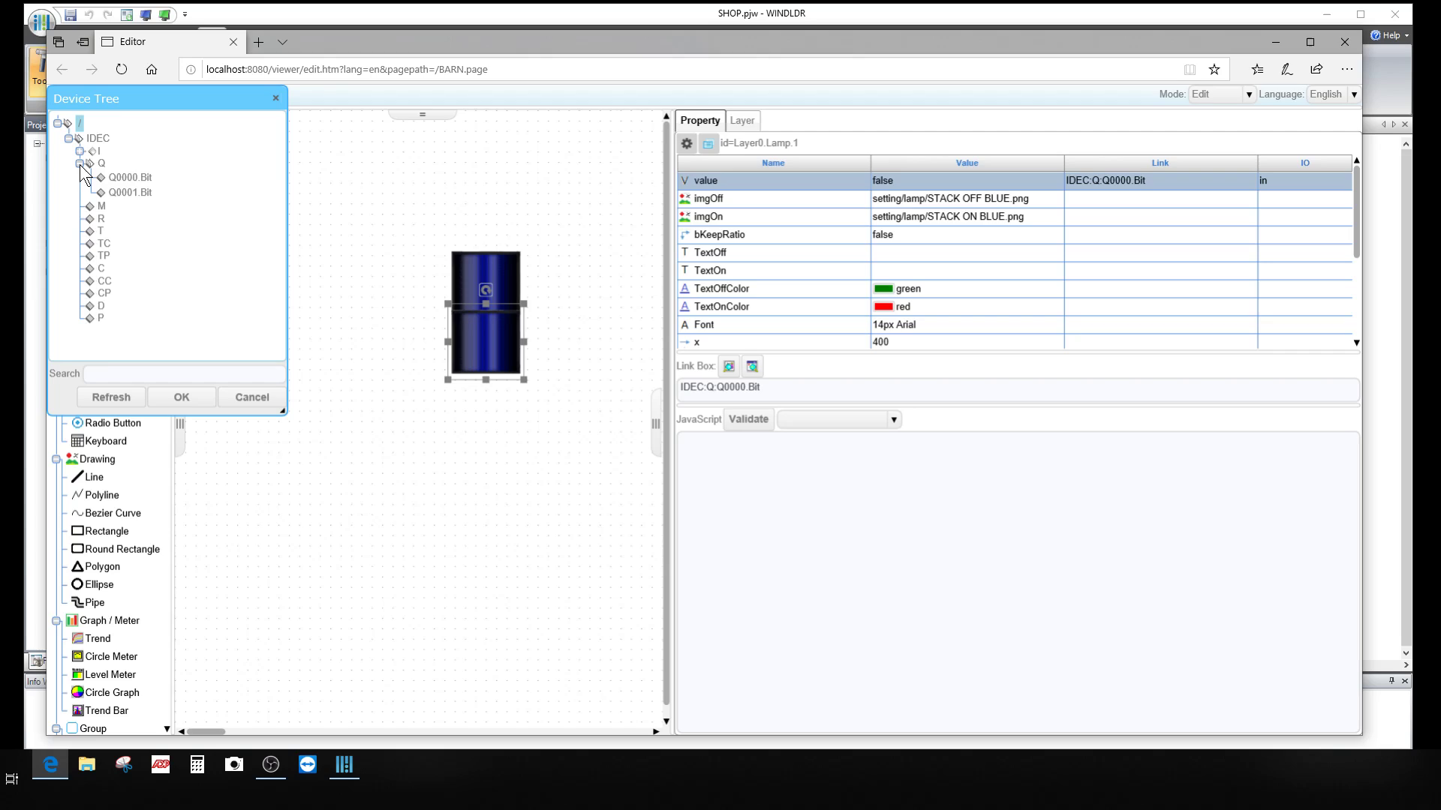
click(135, 192)
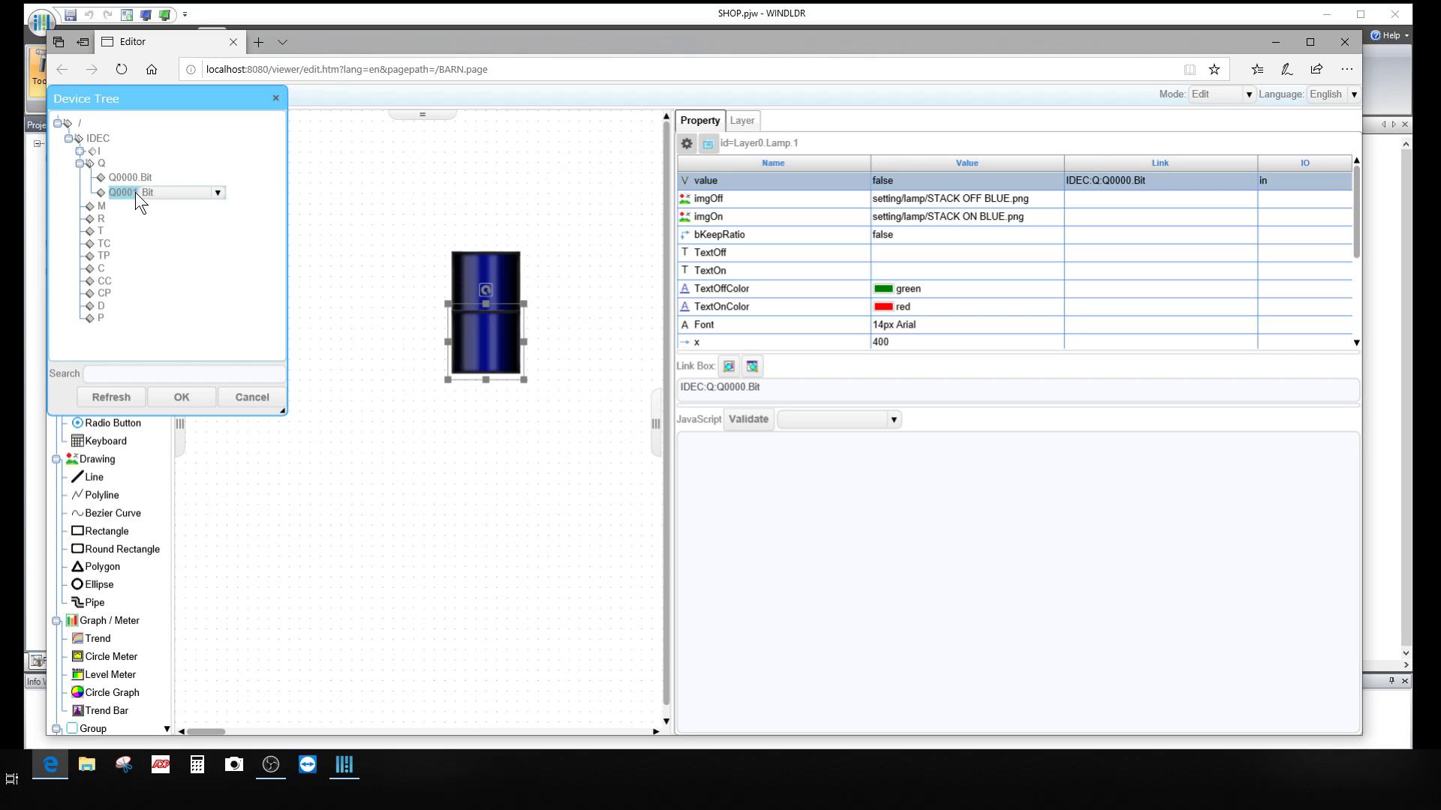
click(201, 393)
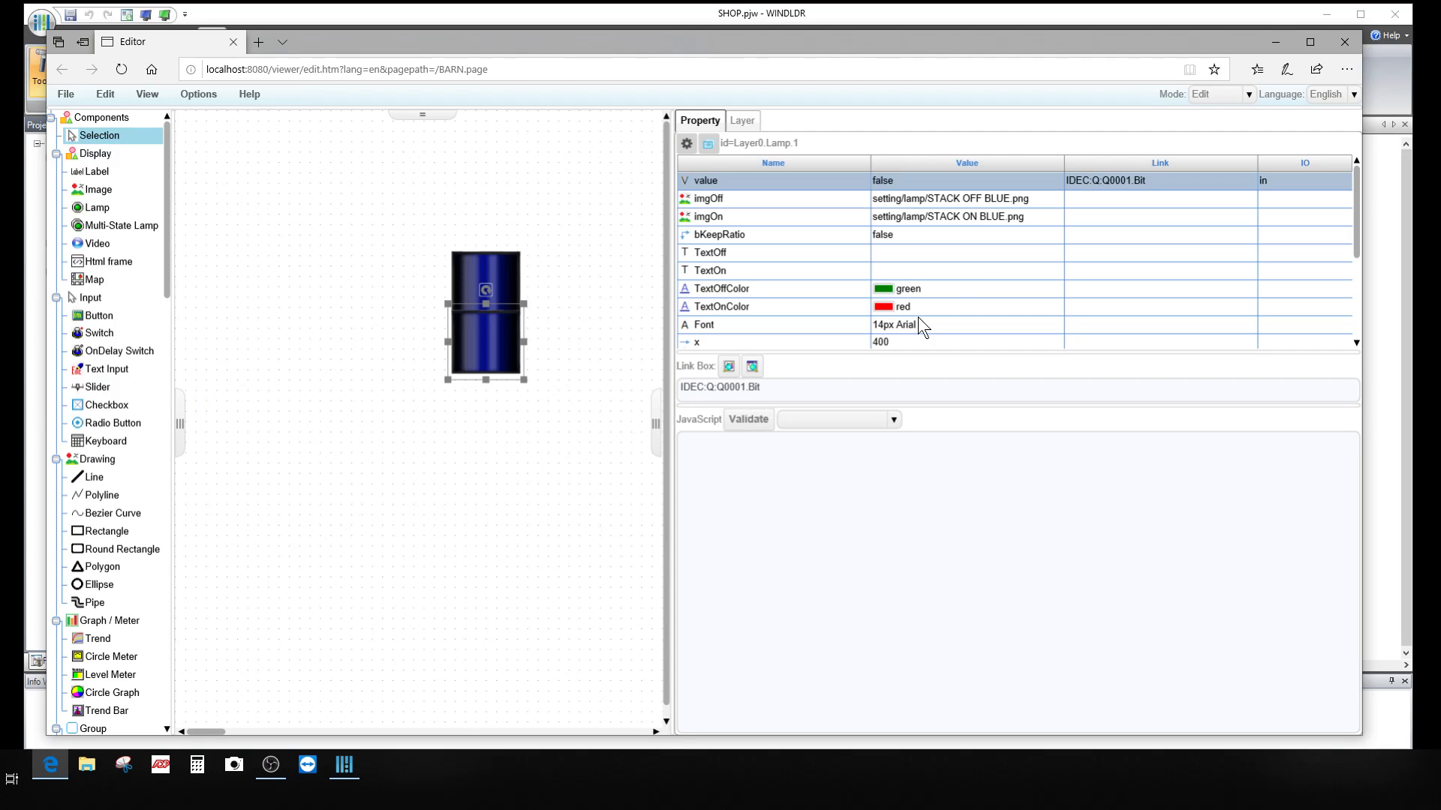
Step: Give the lower lamp STACK OFF WHITE.png and STACK ON WHITE.png as its off and on images
click(1026, 198)
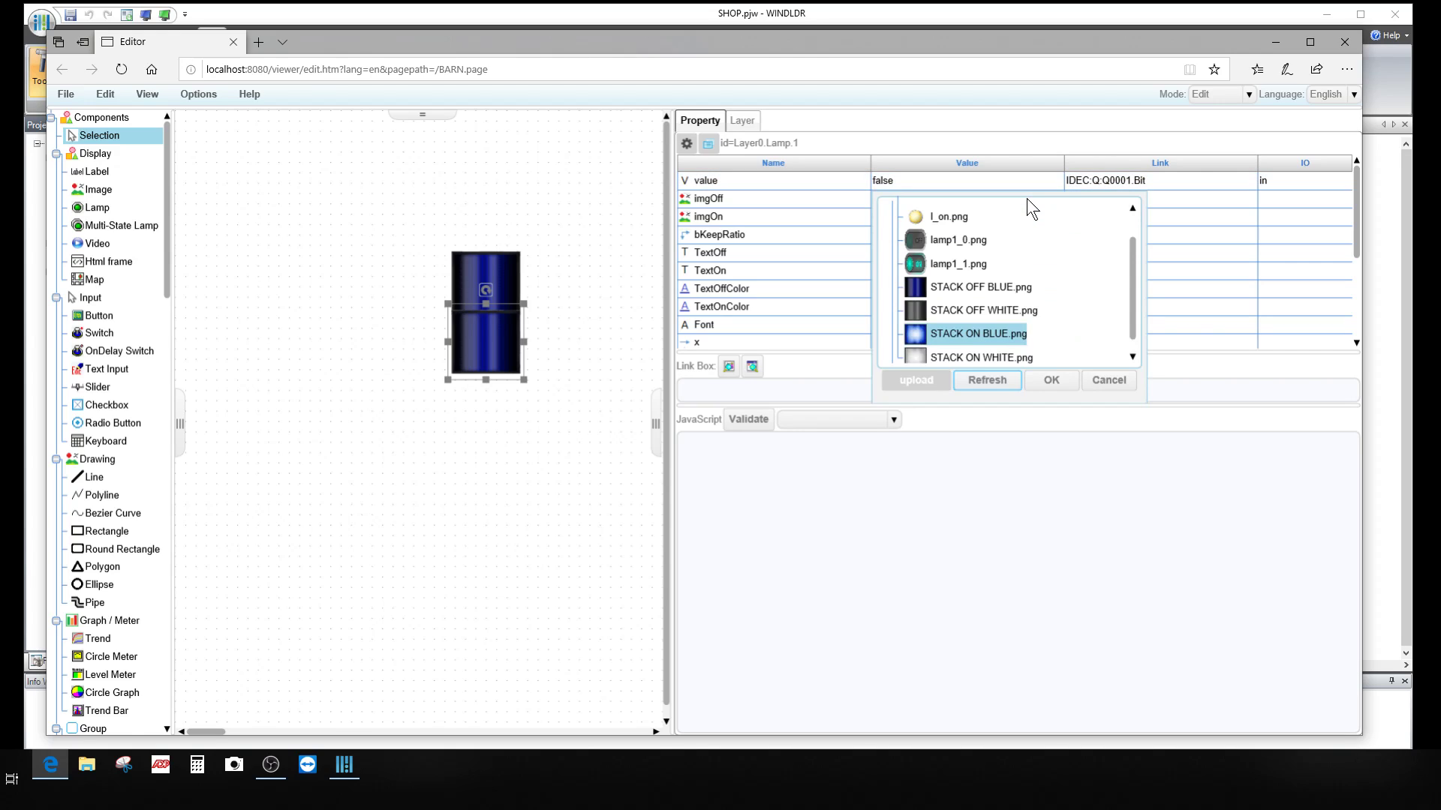
click(954, 288)
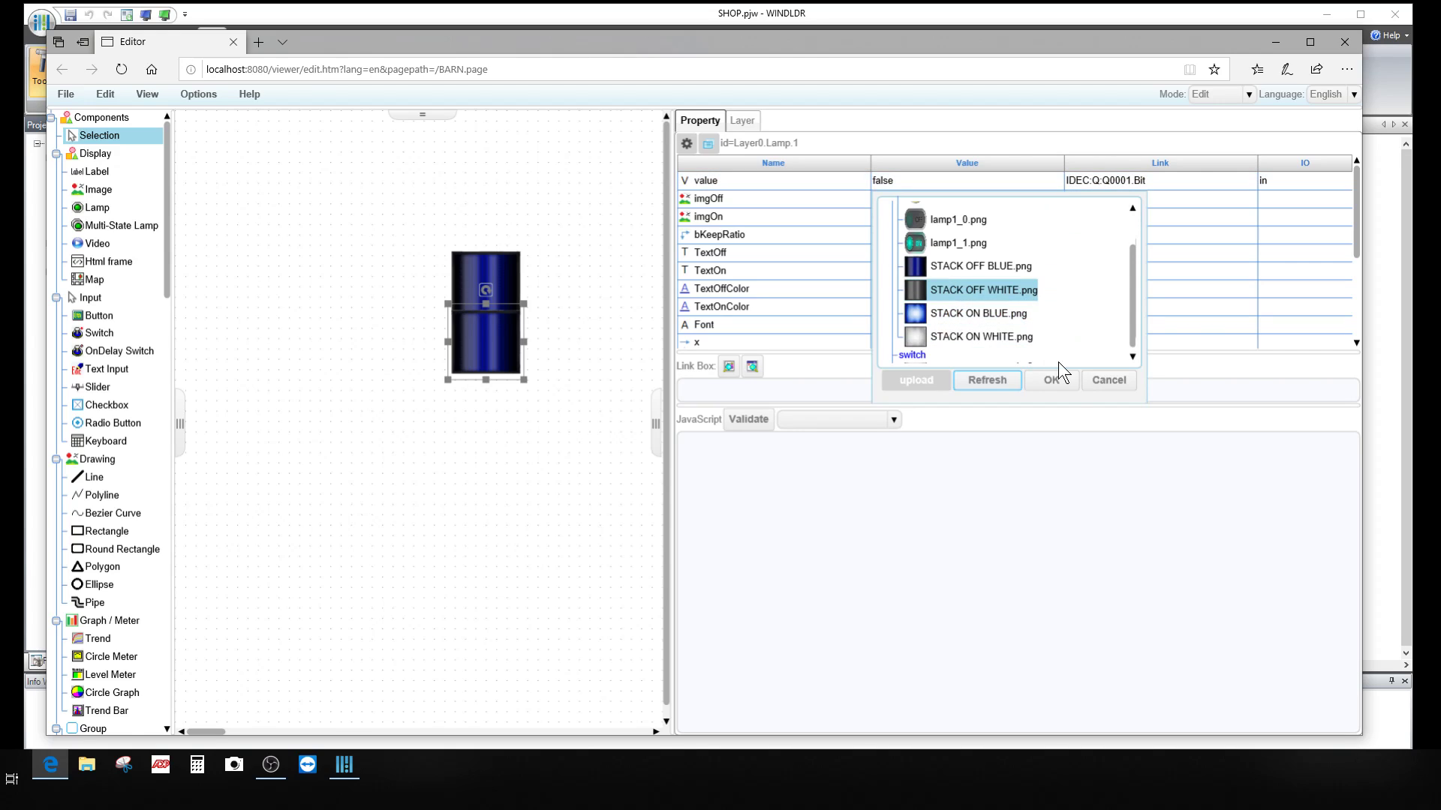
click(1059, 379)
click(1002, 222)
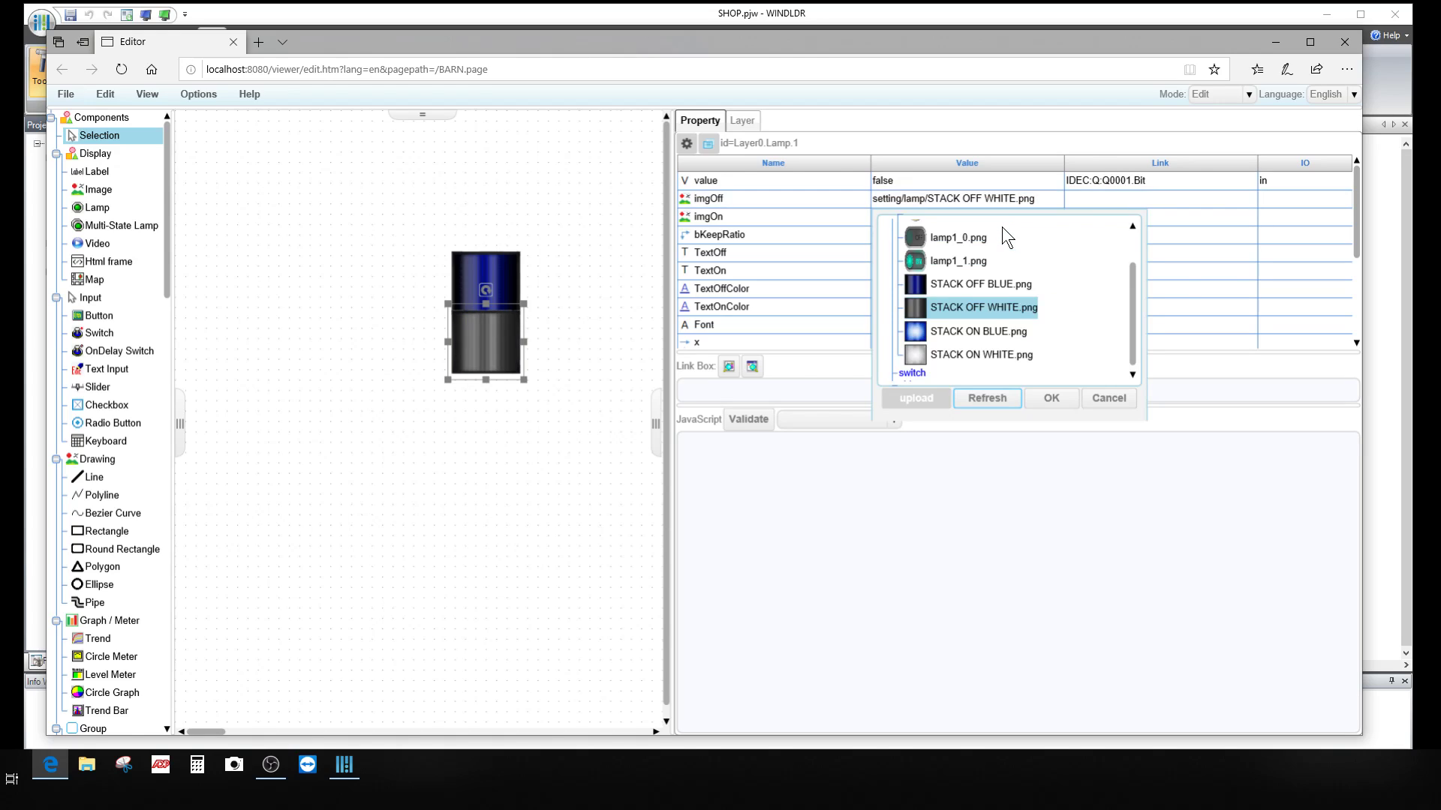
click(977, 353)
click(1052, 396)
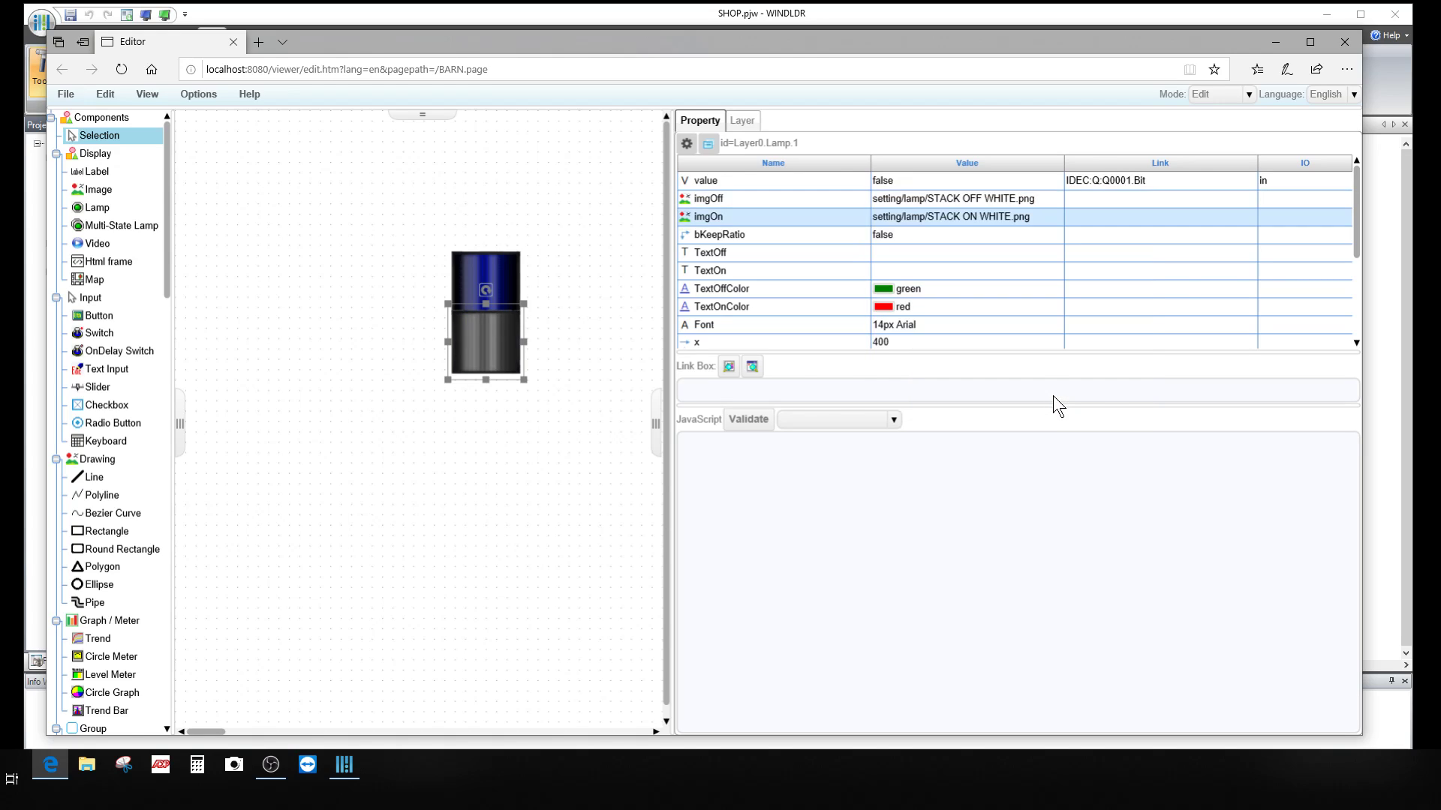
click(538, 419)
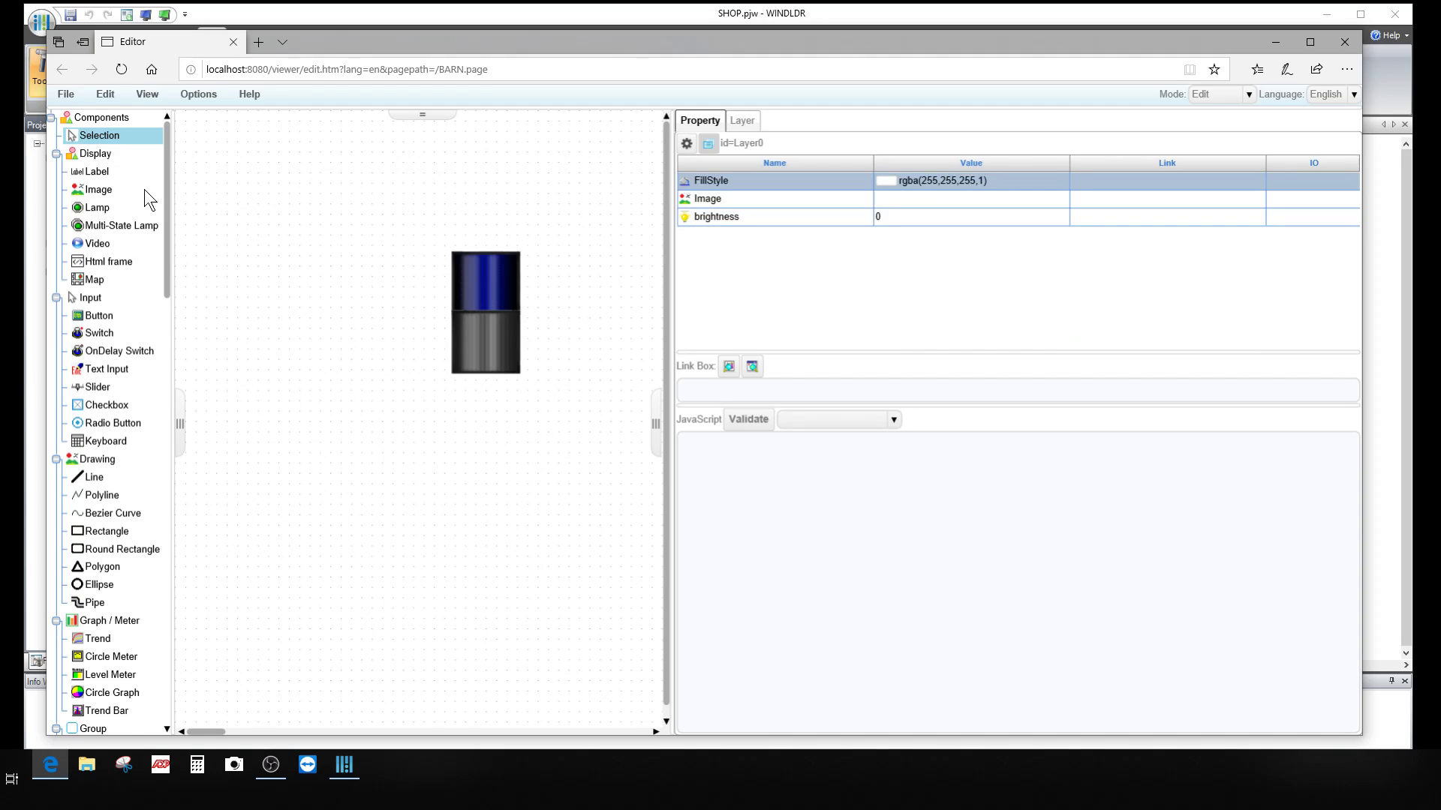
Step: Place a new Image component left of the stack light using TANK END.png
click(106, 189)
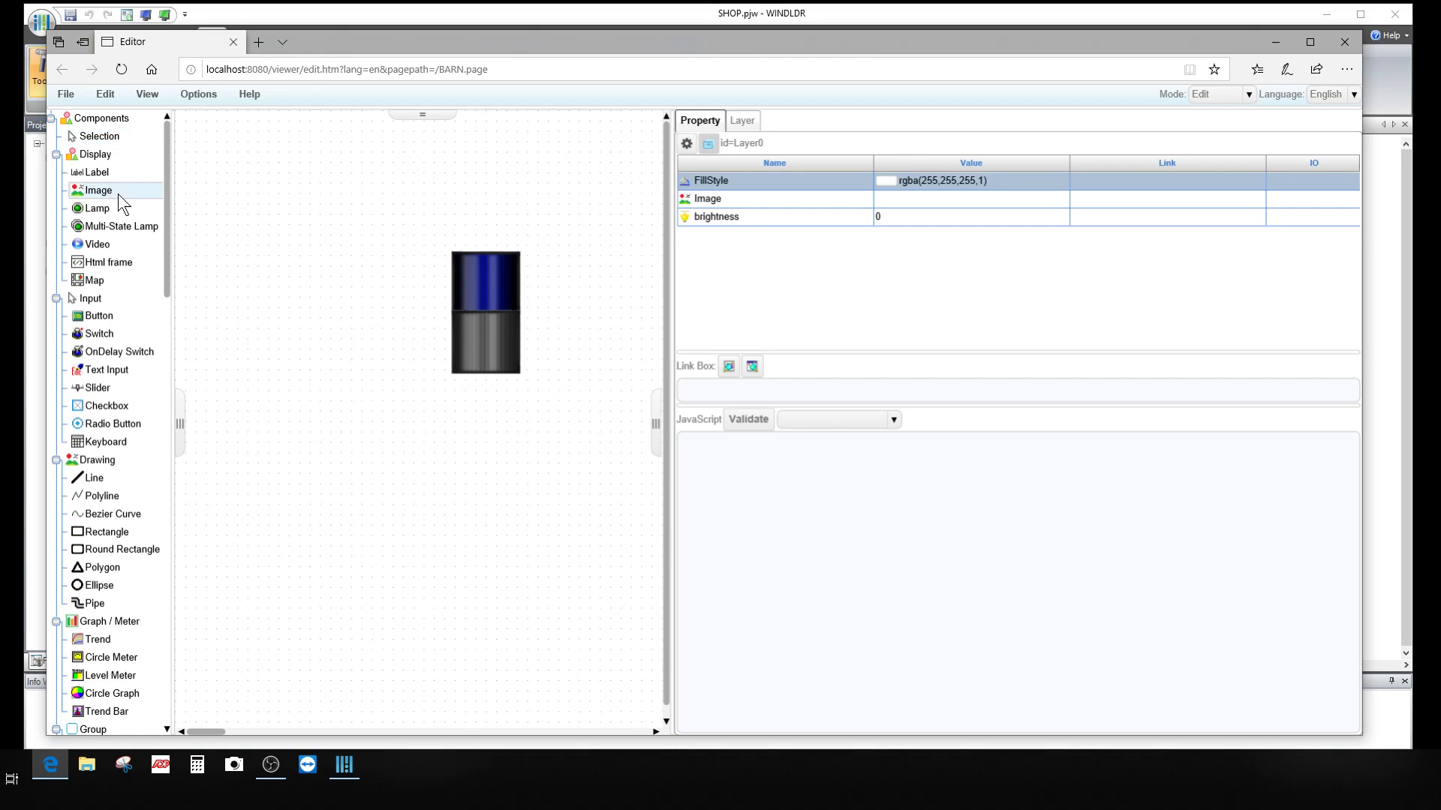
drag(111, 189, 356, 309)
click(384, 304)
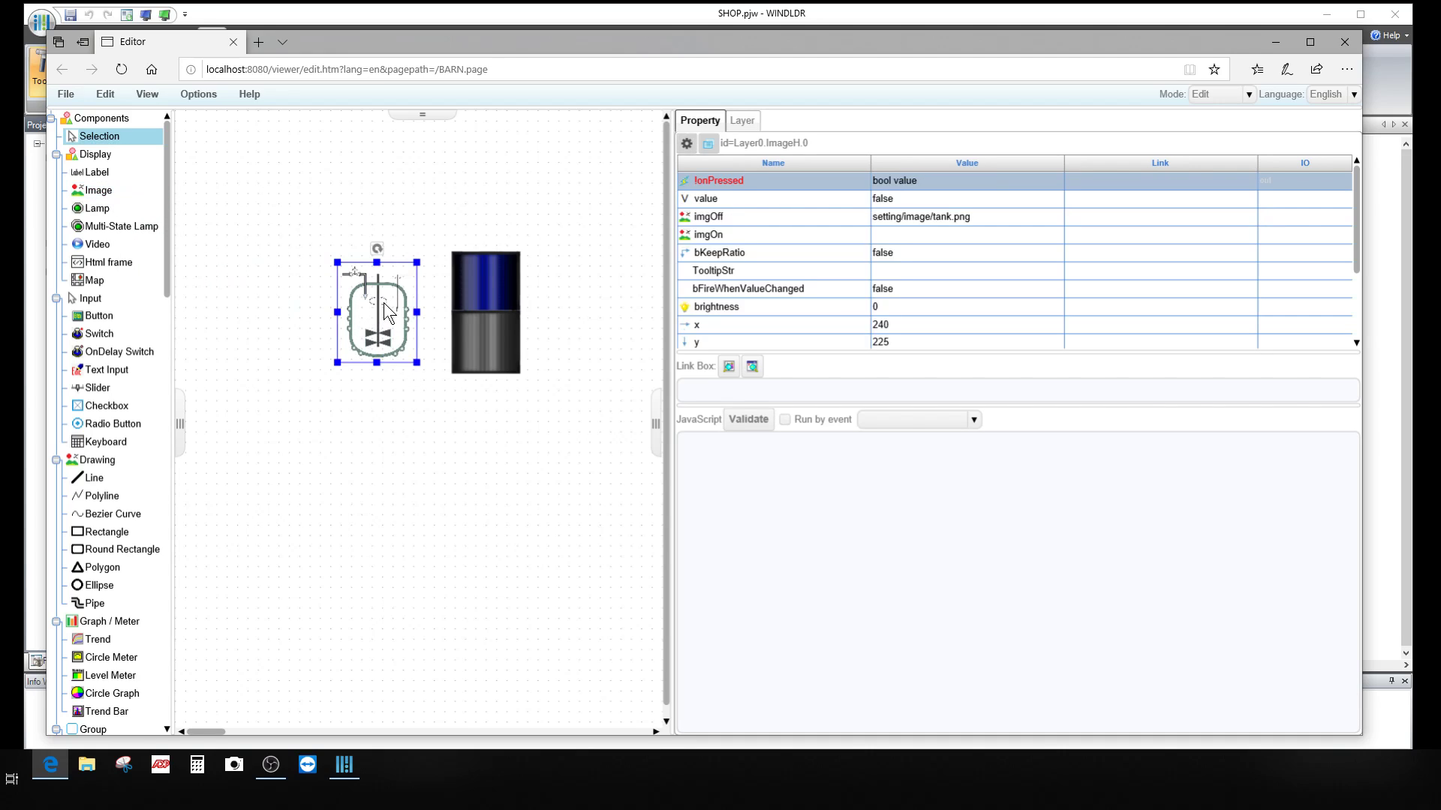
click(975, 215)
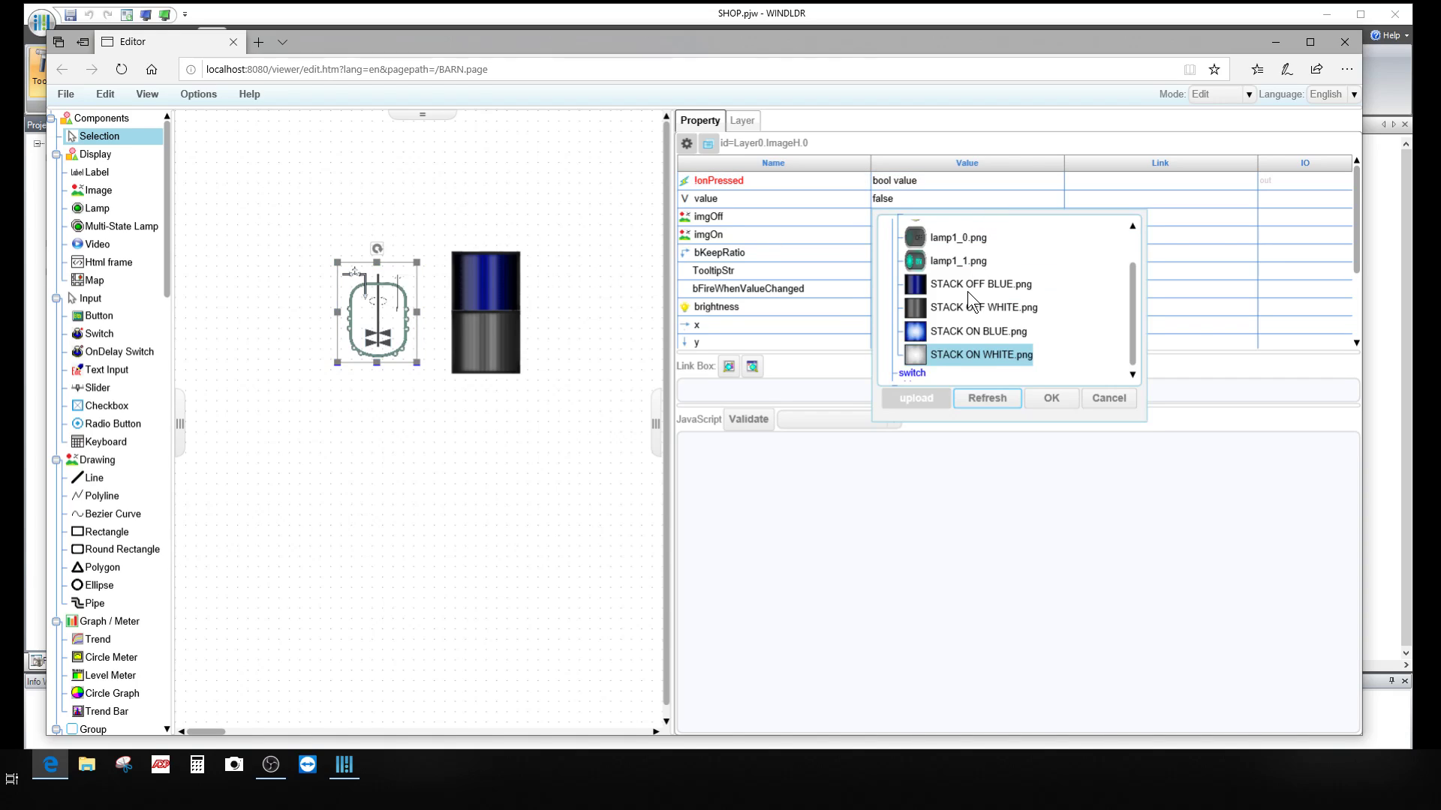
scroll(967, 291, up, 5)
click(912, 244)
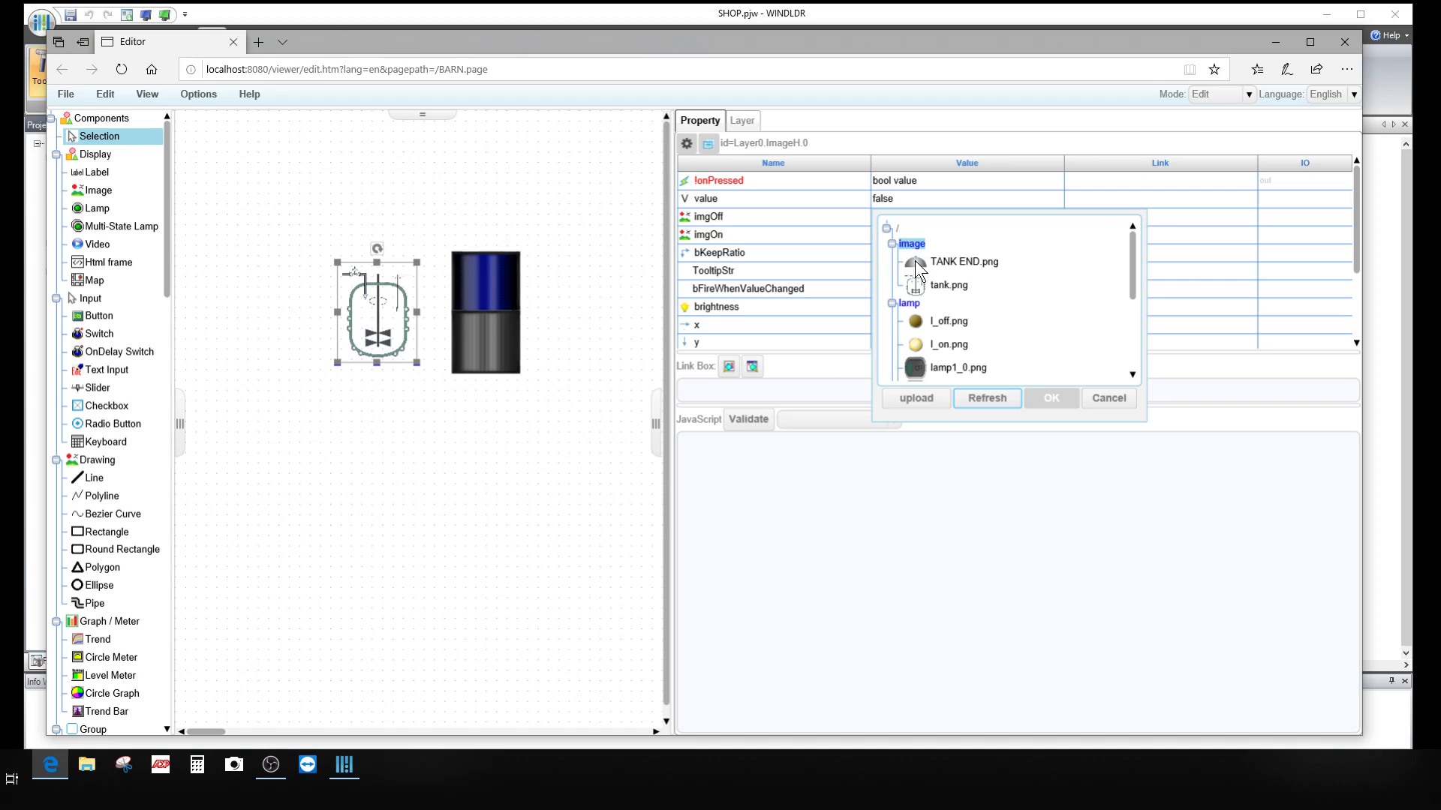
click(956, 261)
click(1042, 399)
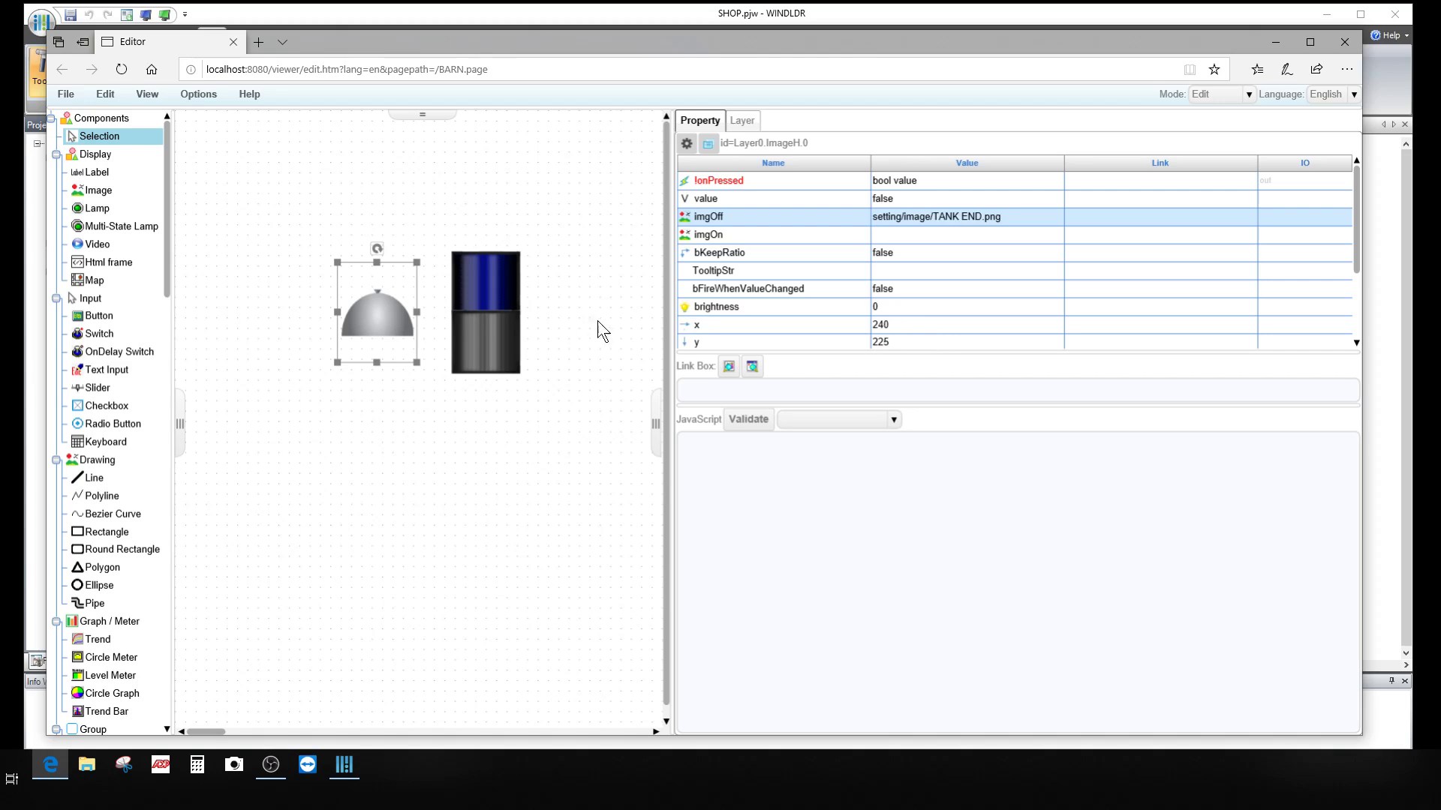
Step: Size the TANK END image to width 100 and height 40
scroll(492, 286, down, 1)
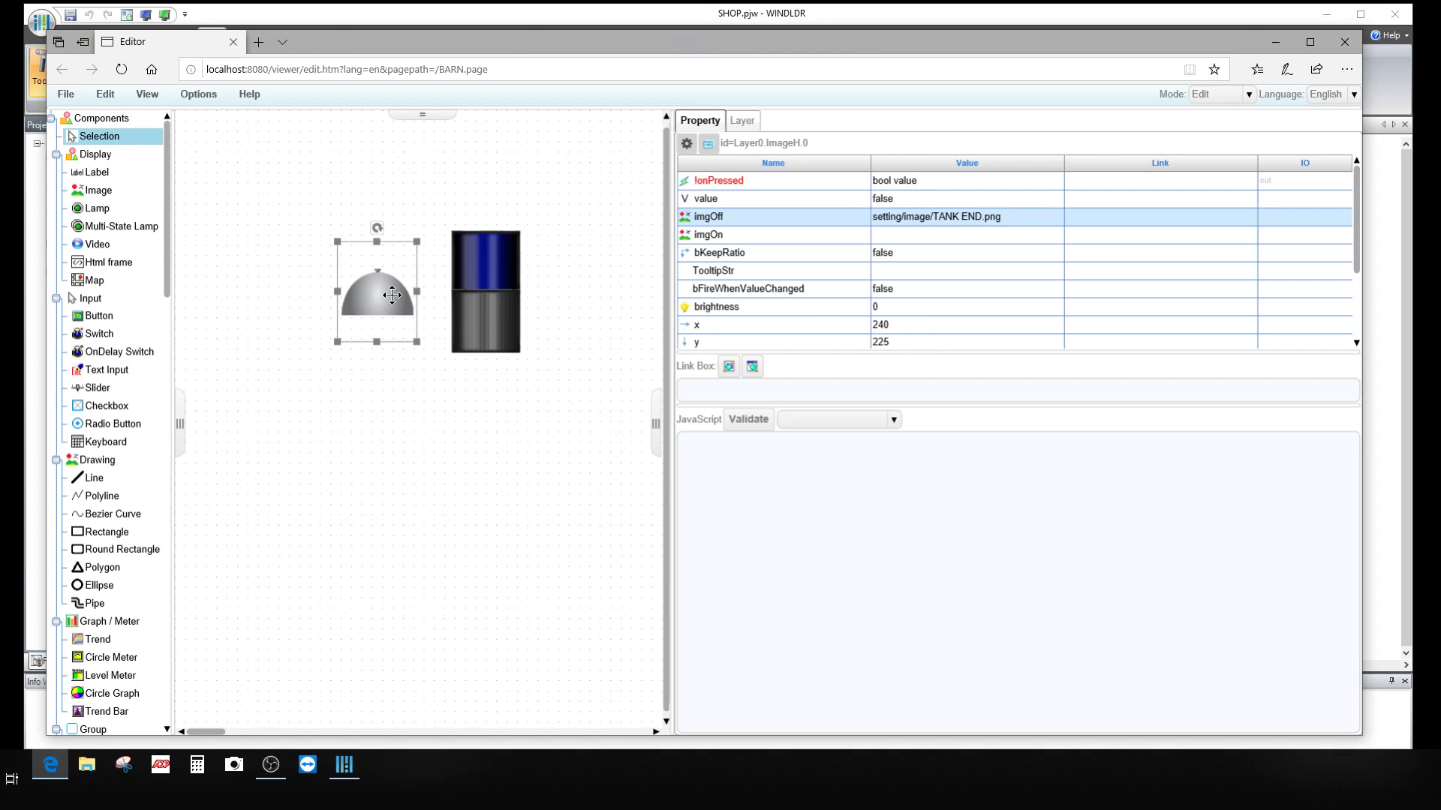
scroll(899, 314, down, 1)
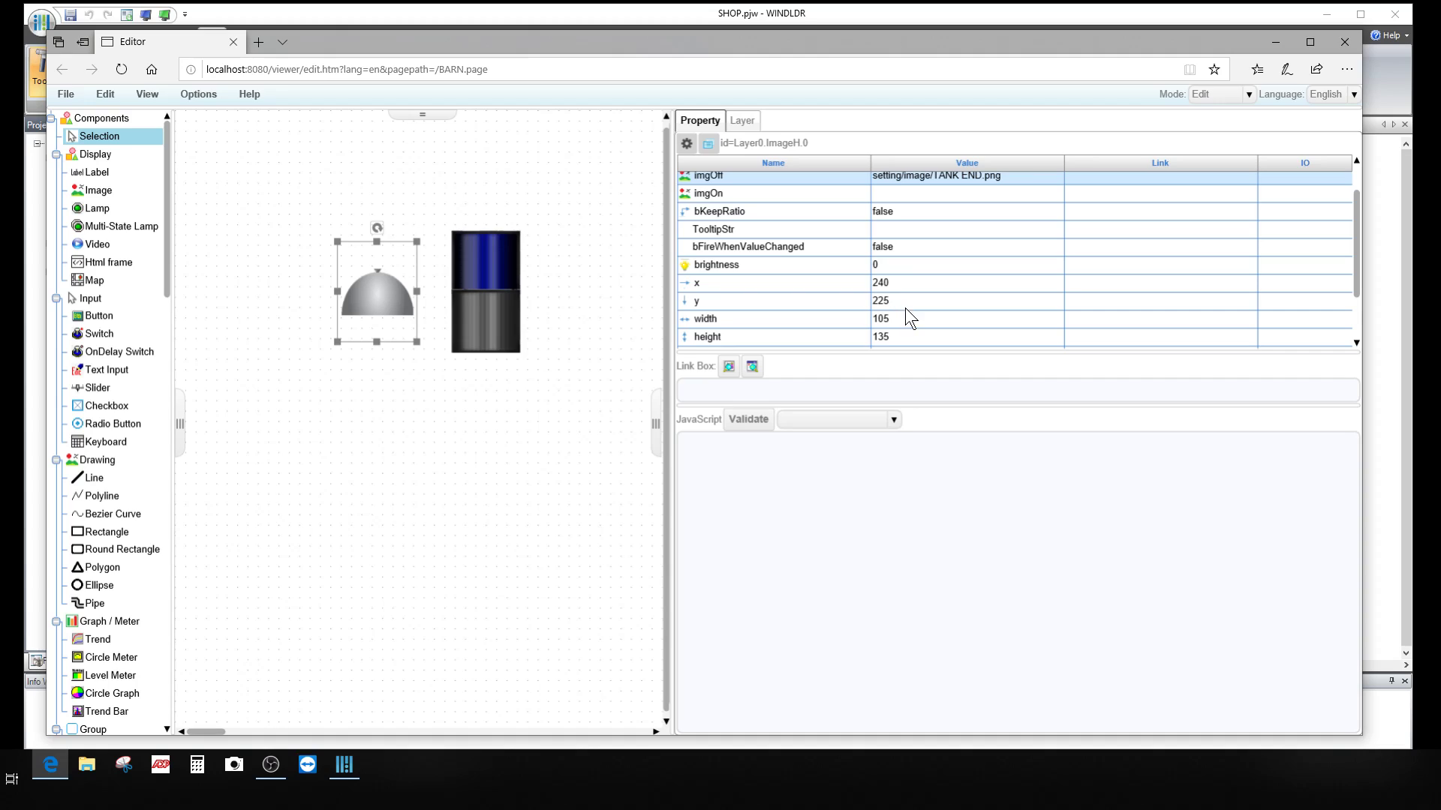
click(904, 315)
text(100)
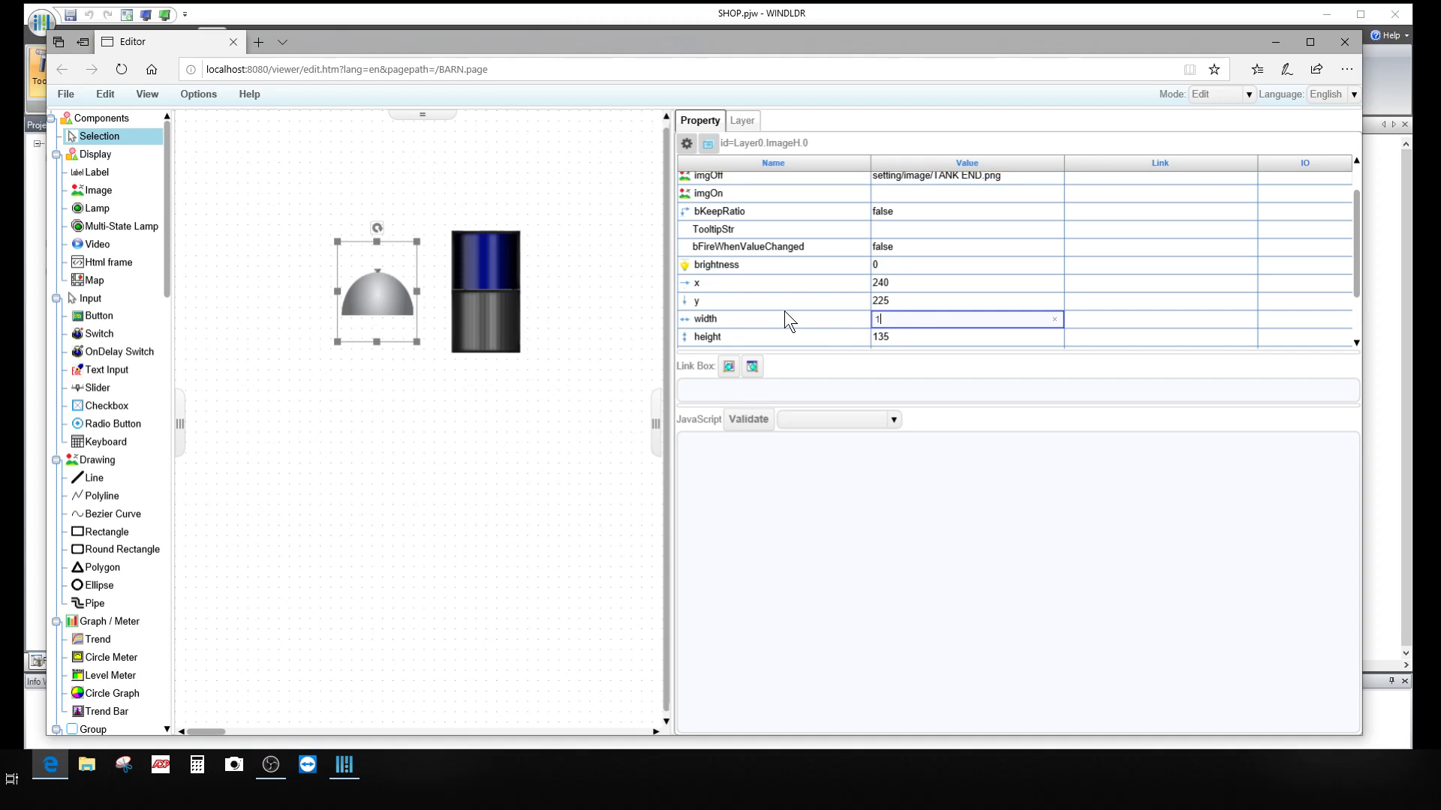
click(897, 338)
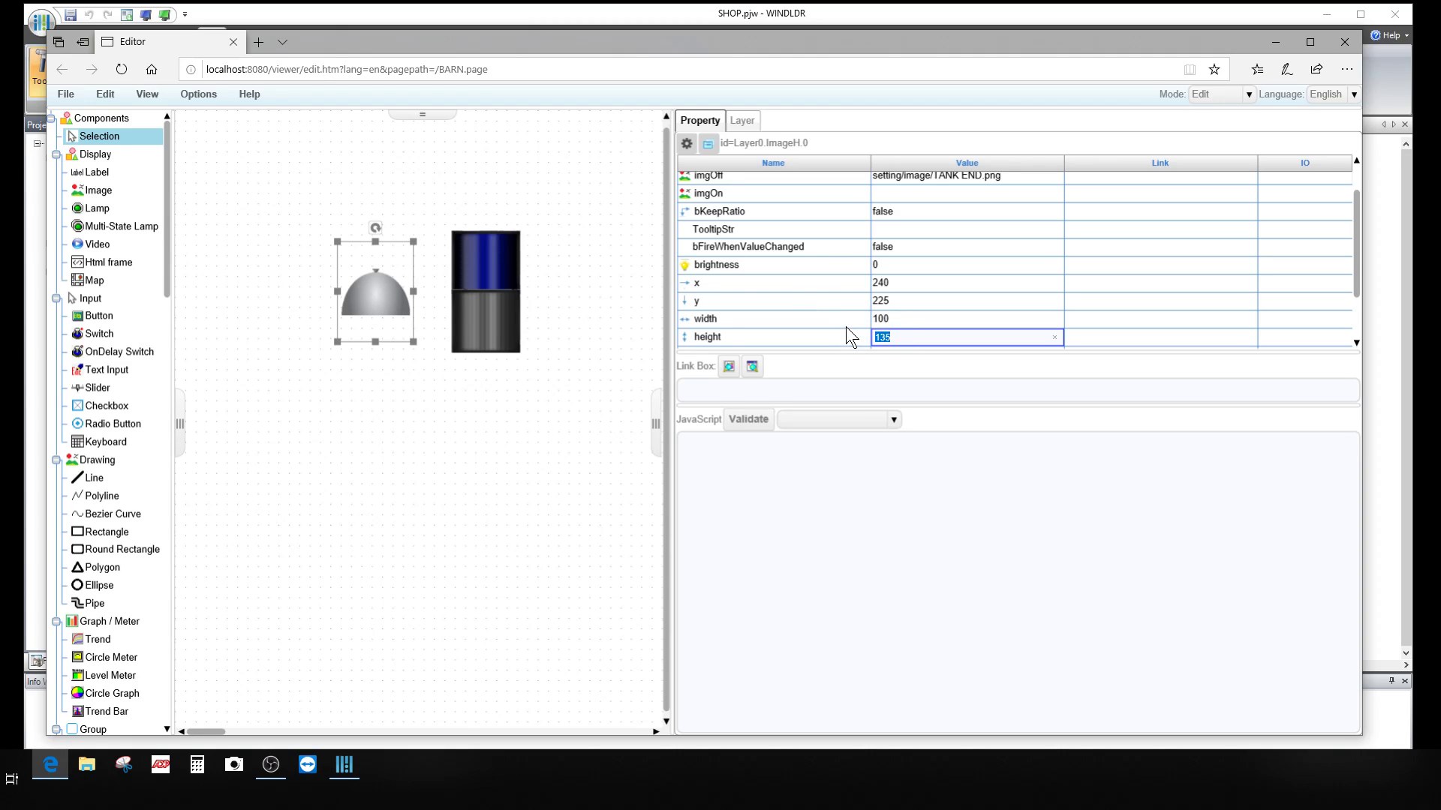
text(40)
key(Return)
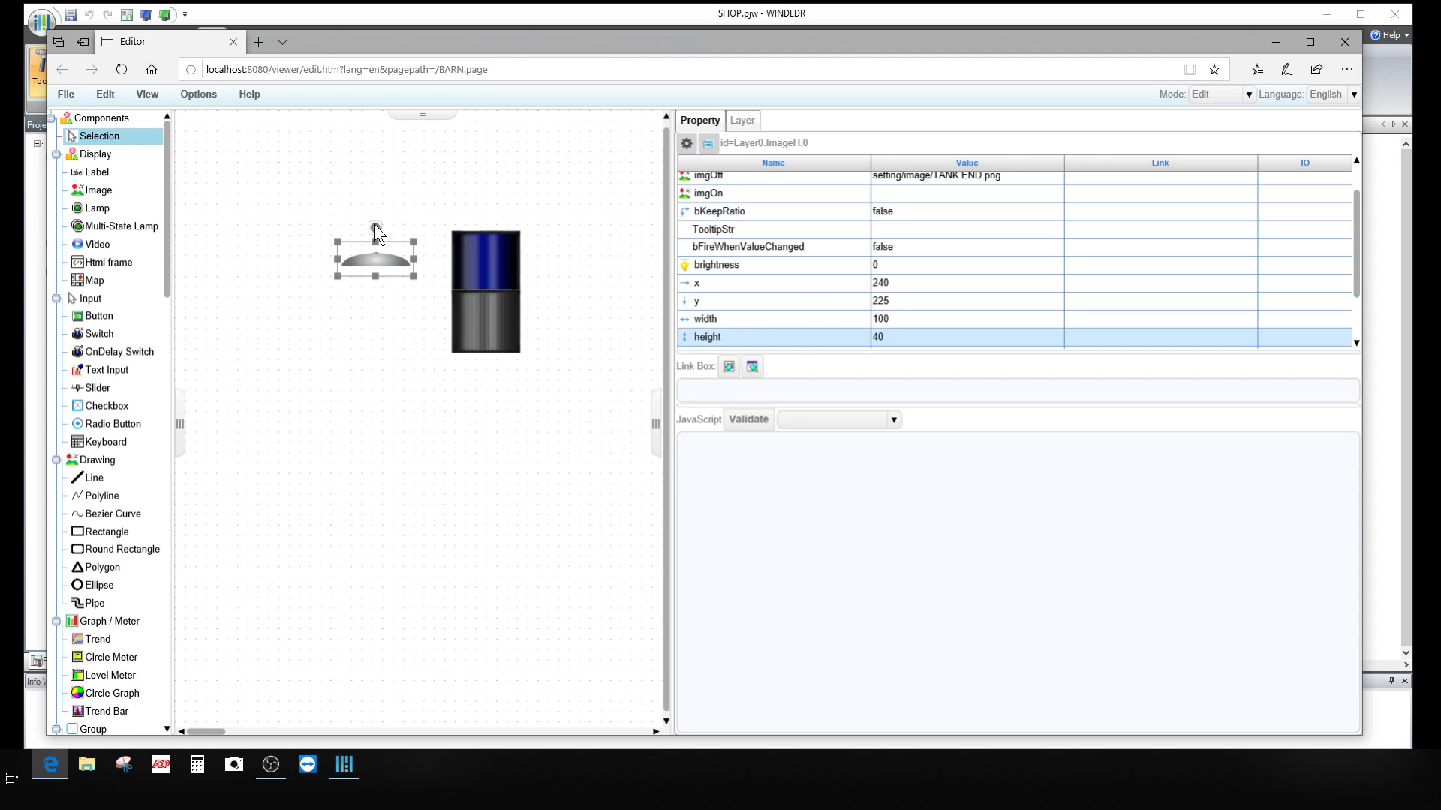
Step: Move the TANK END dome onto the stack light and set it to x 400, y 175
drag(378, 238, 495, 203)
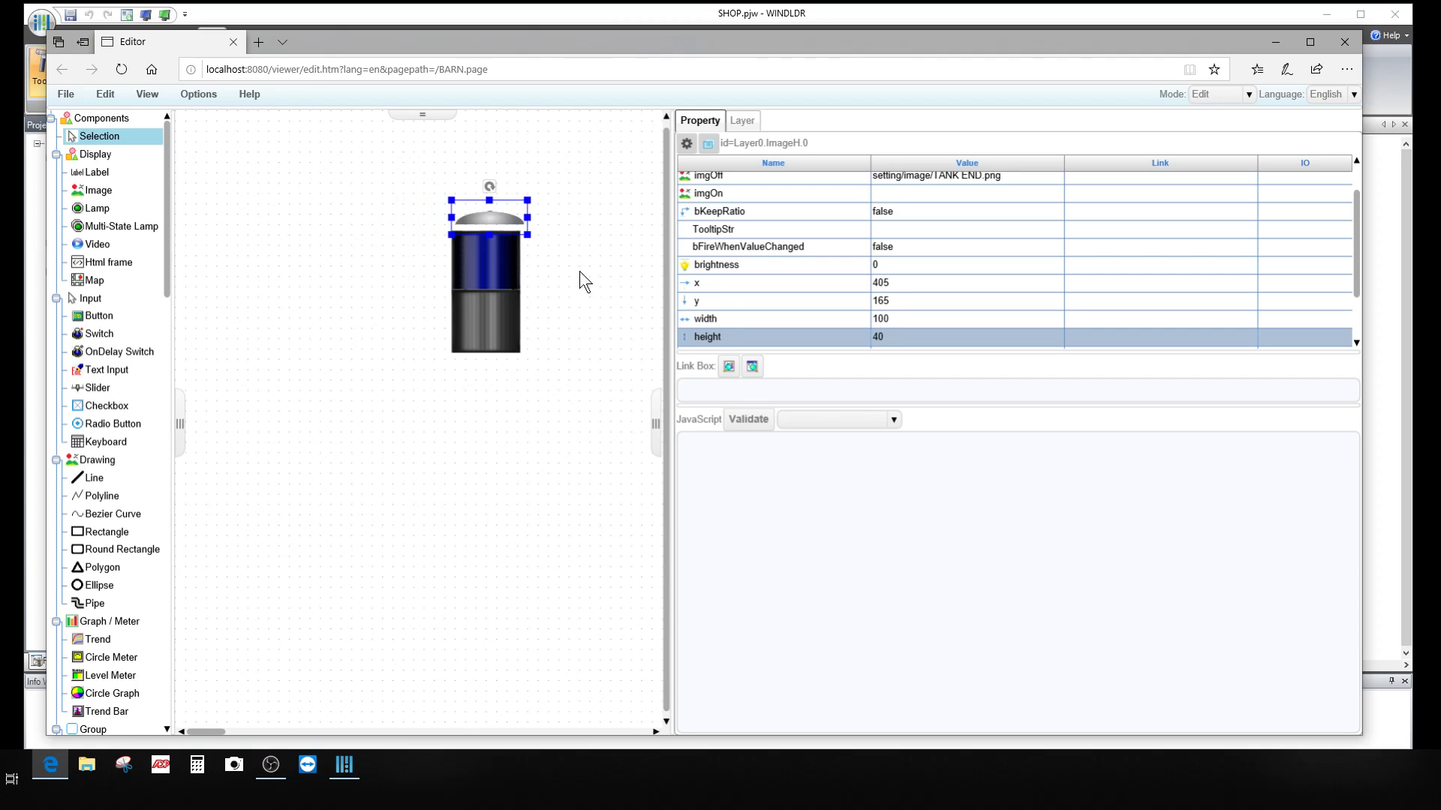
click(880, 285)
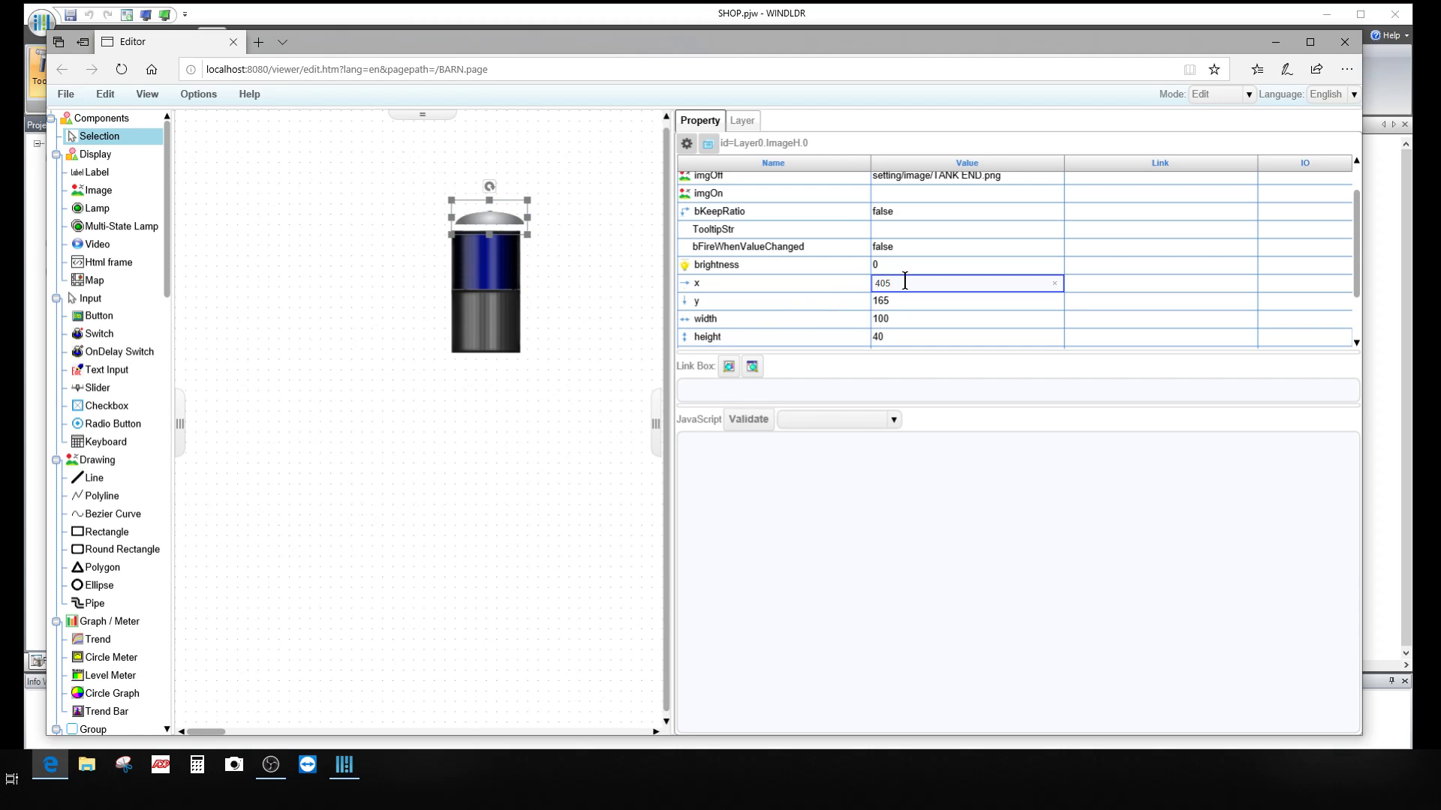
drag(904, 284, 843, 278)
text(4)
key(Return)
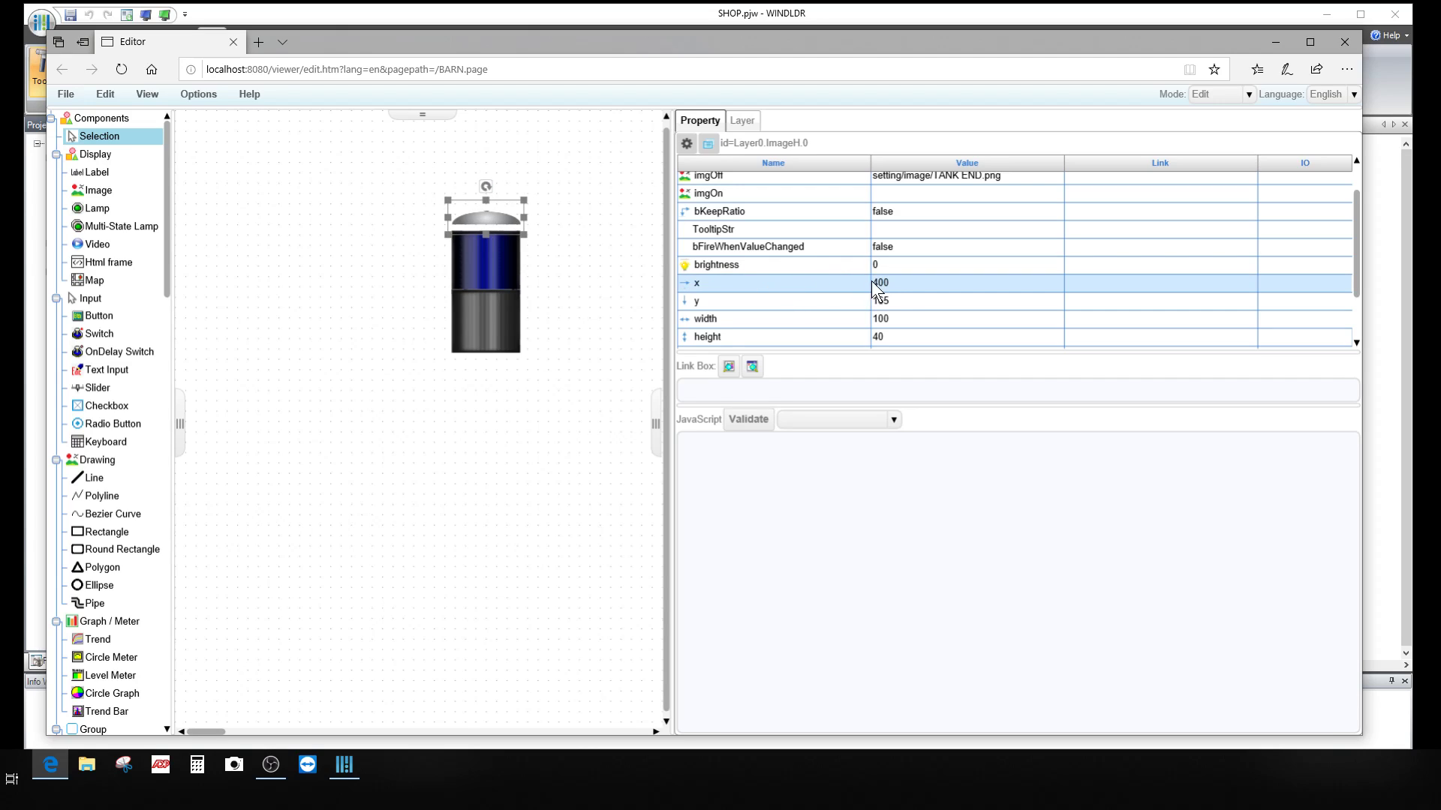
click(898, 299)
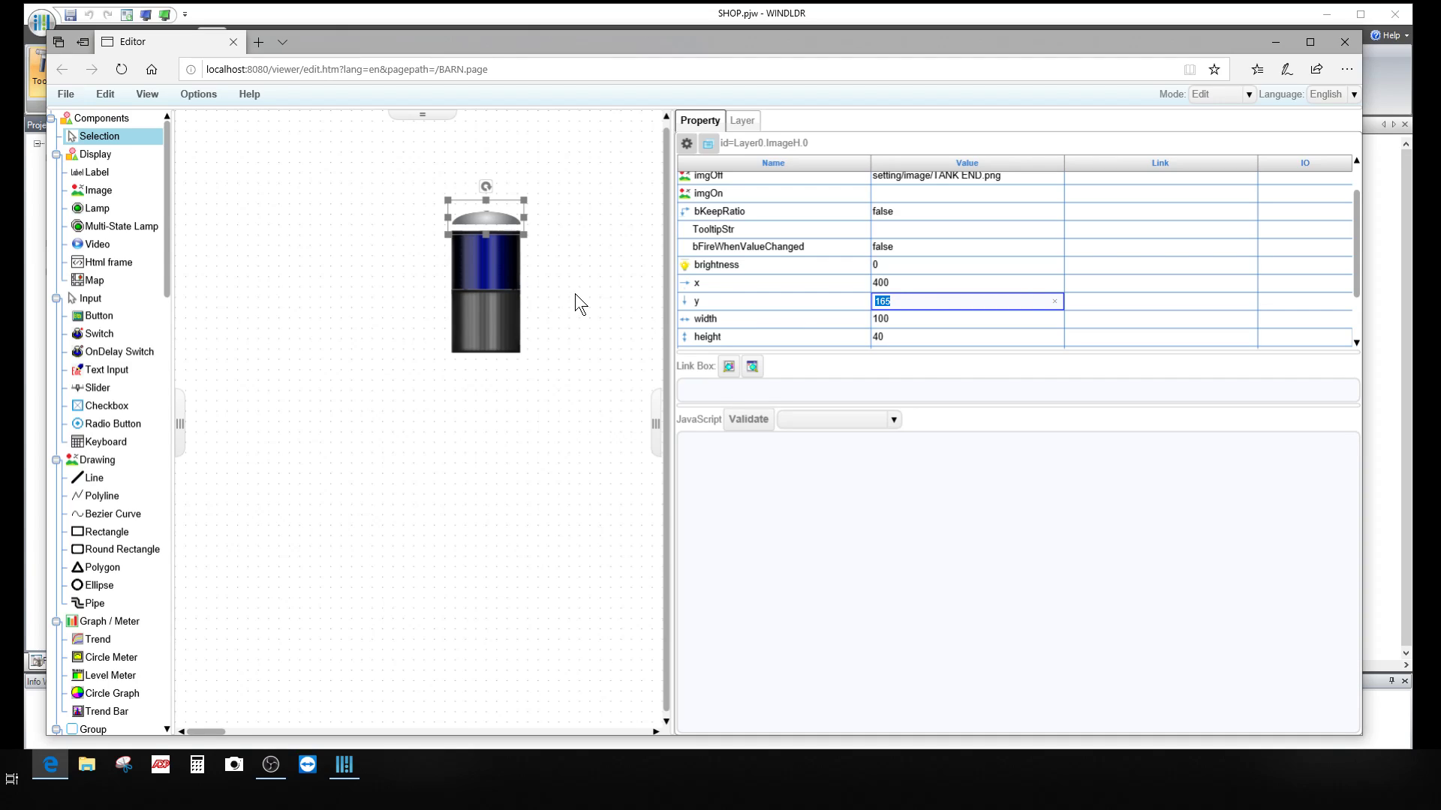
text(175)
key(Return)
click(543, 400)
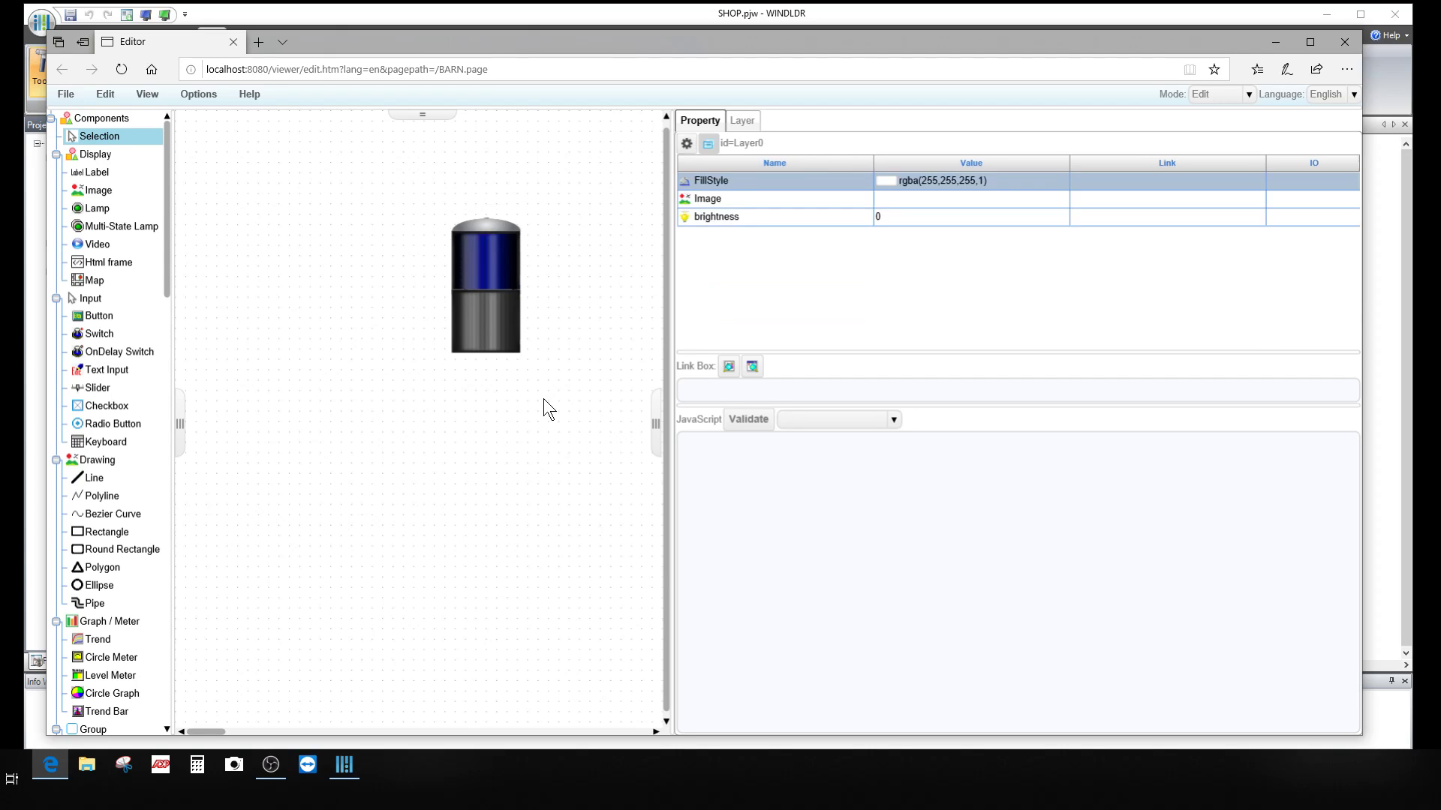
click(487, 223)
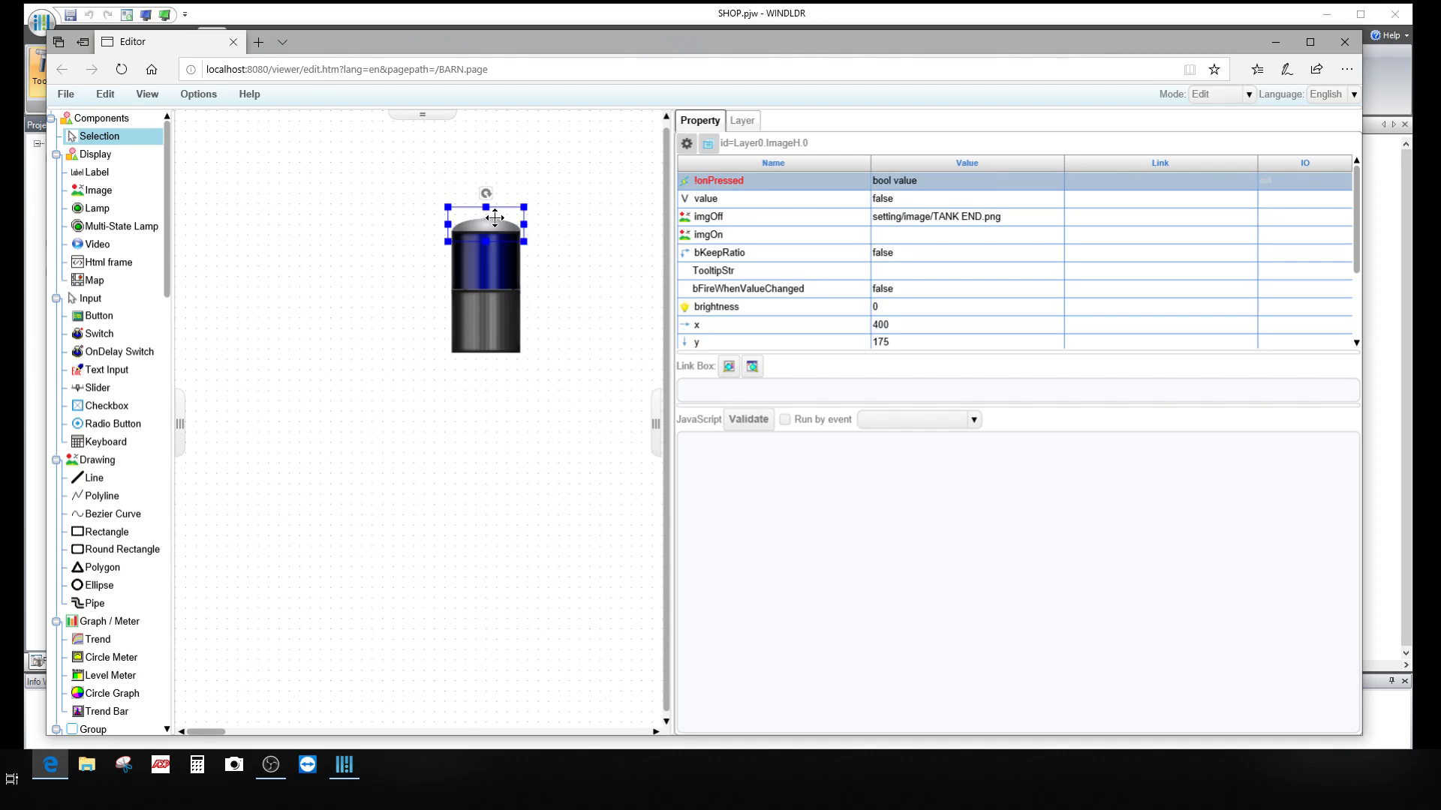
Step: Copy and paste the dome cap, then drag the copy below the stack light
right_click(494, 218)
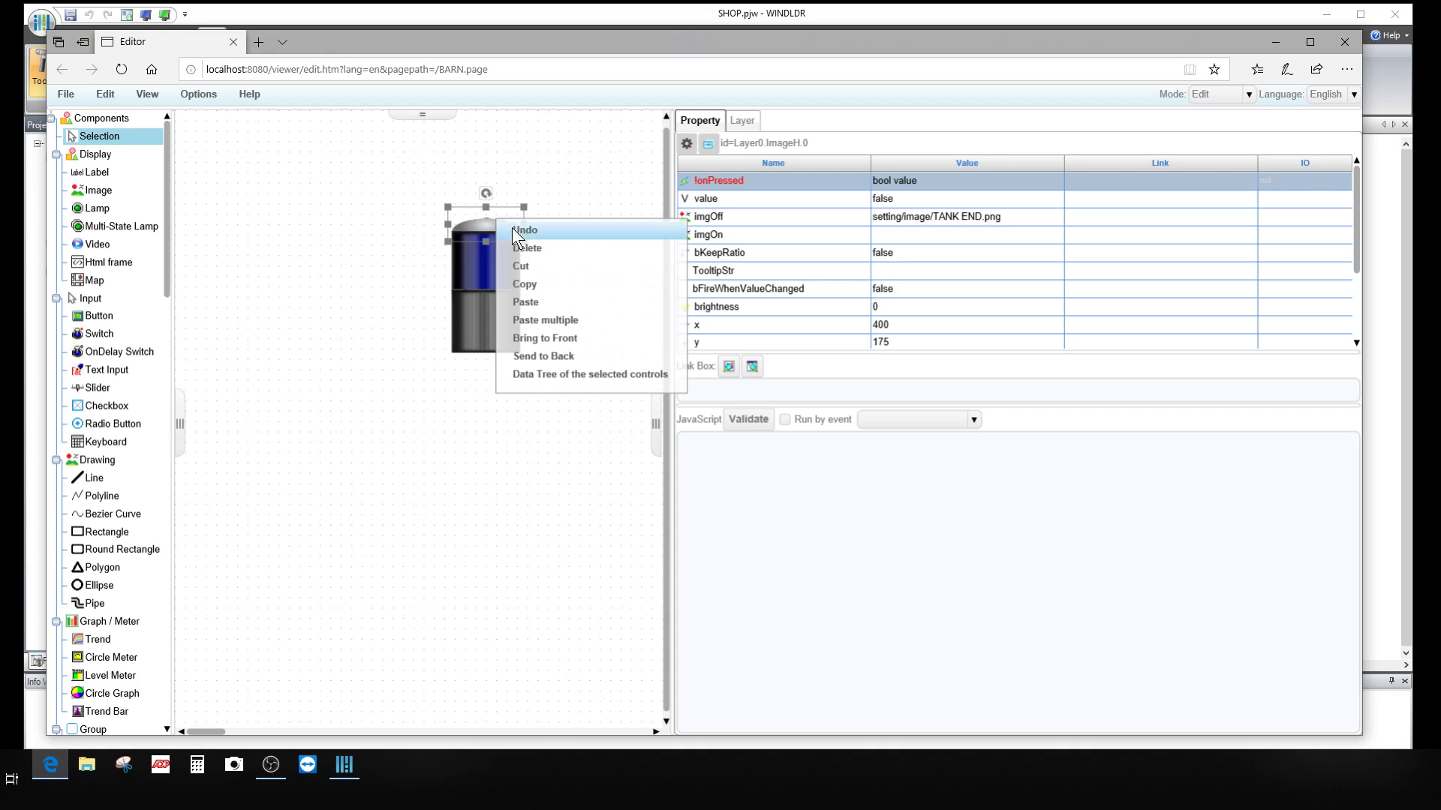
click(535, 282)
right_click(538, 289)
click(566, 318)
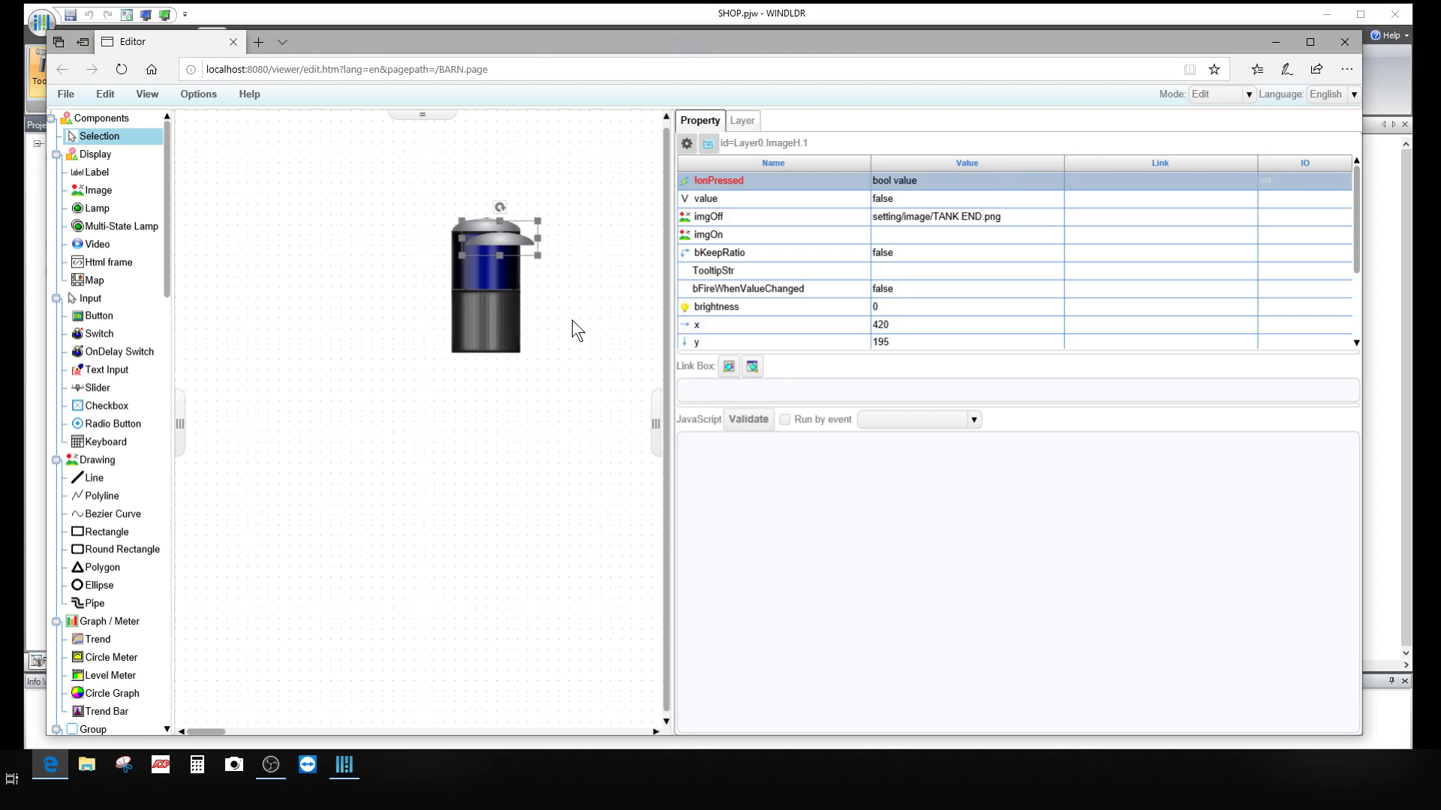
drag(508, 238, 496, 380)
scroll(864, 292, down, 1)
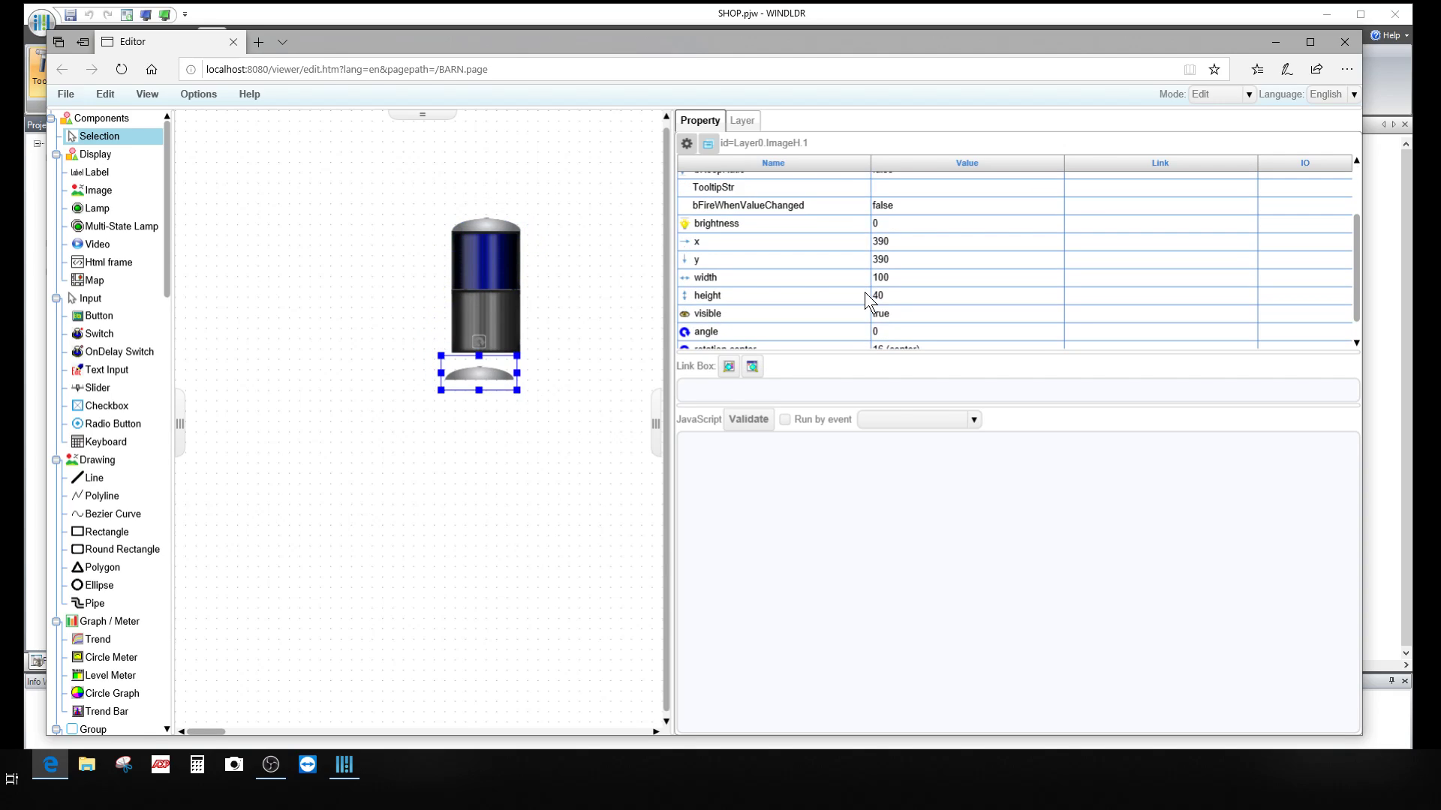
scroll(865, 292, down, 1)
Step: Set the copied dome's angle from 0 to 180 degrees
click(904, 305)
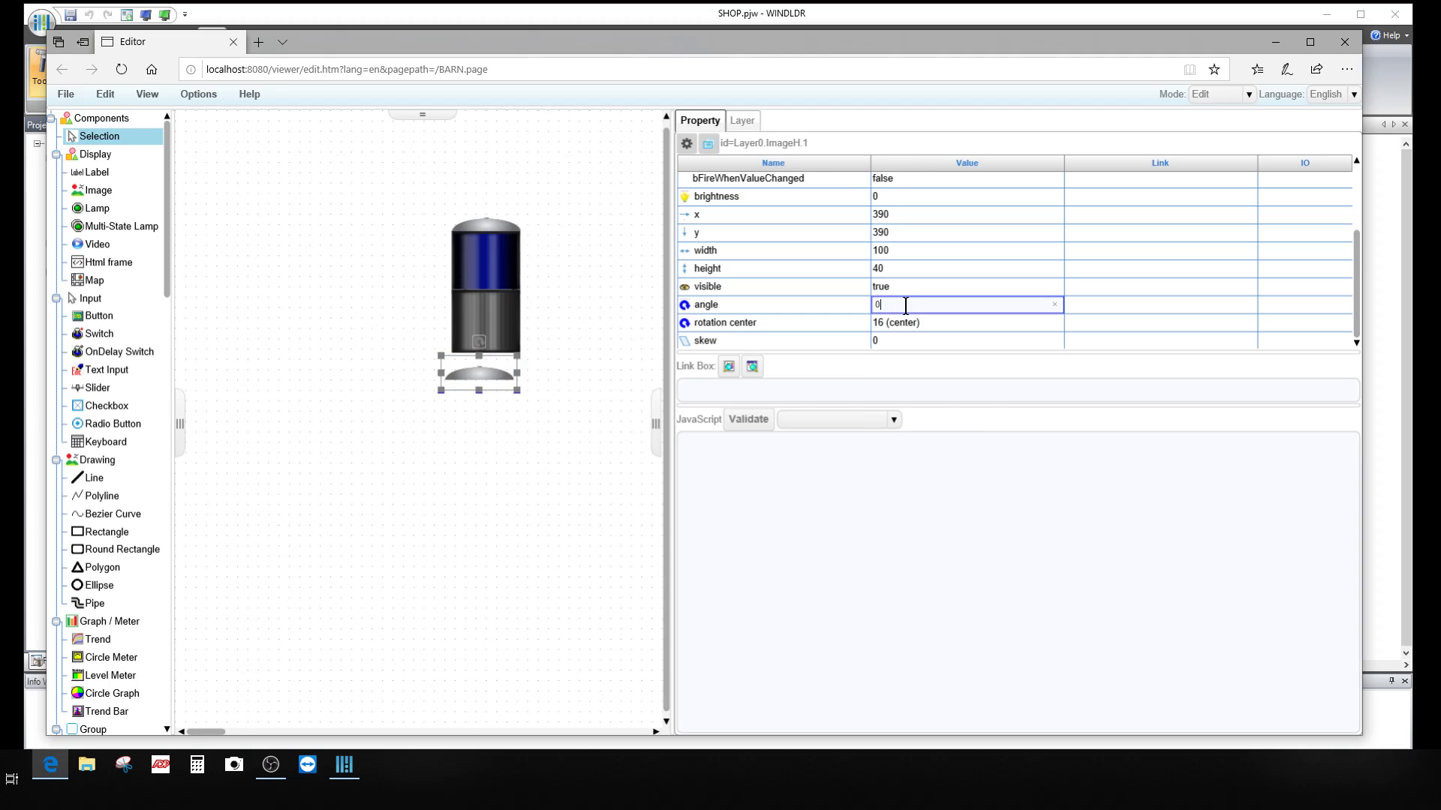
drag(906, 305, 867, 311)
text(180)
key(Return)
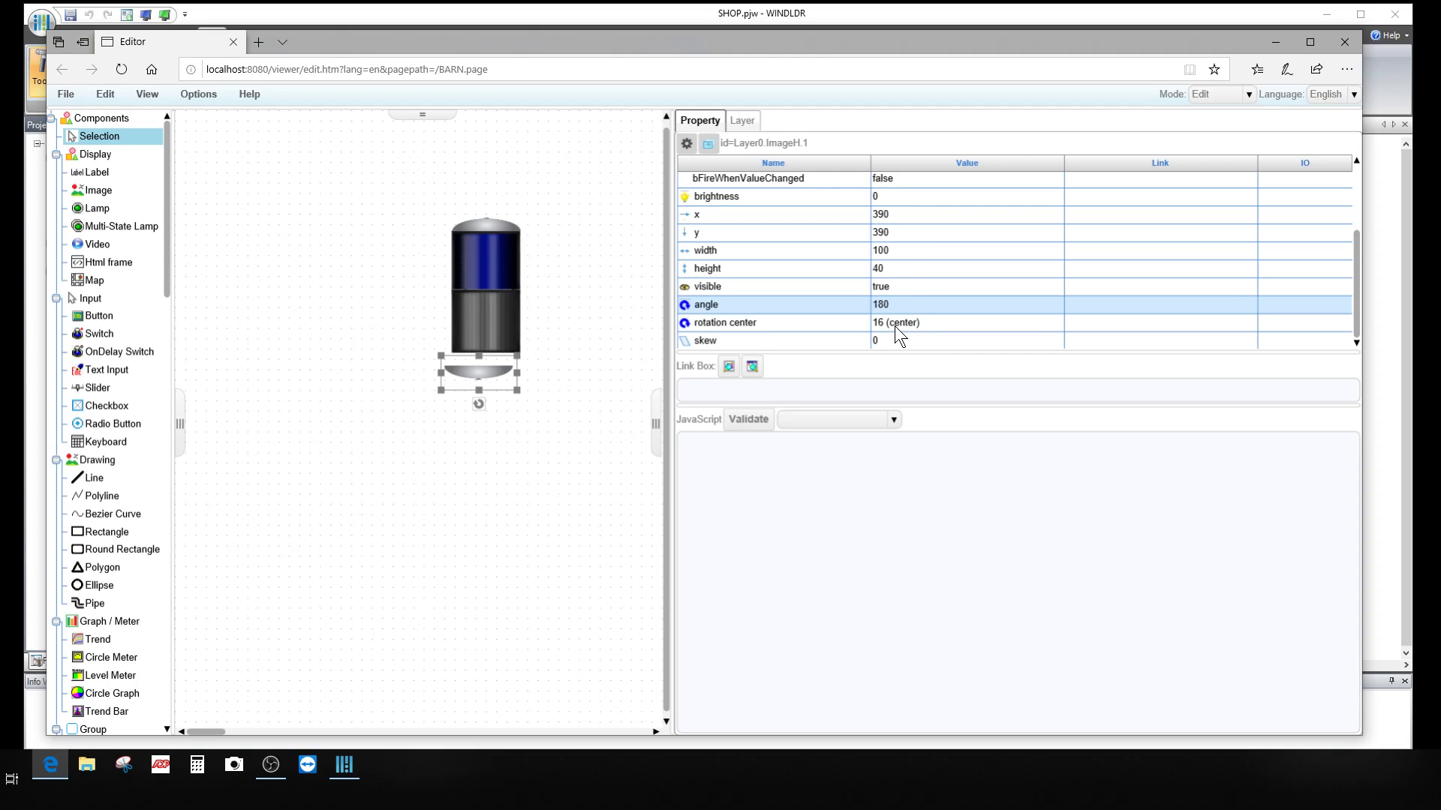
scroll(894, 326, up, 4)
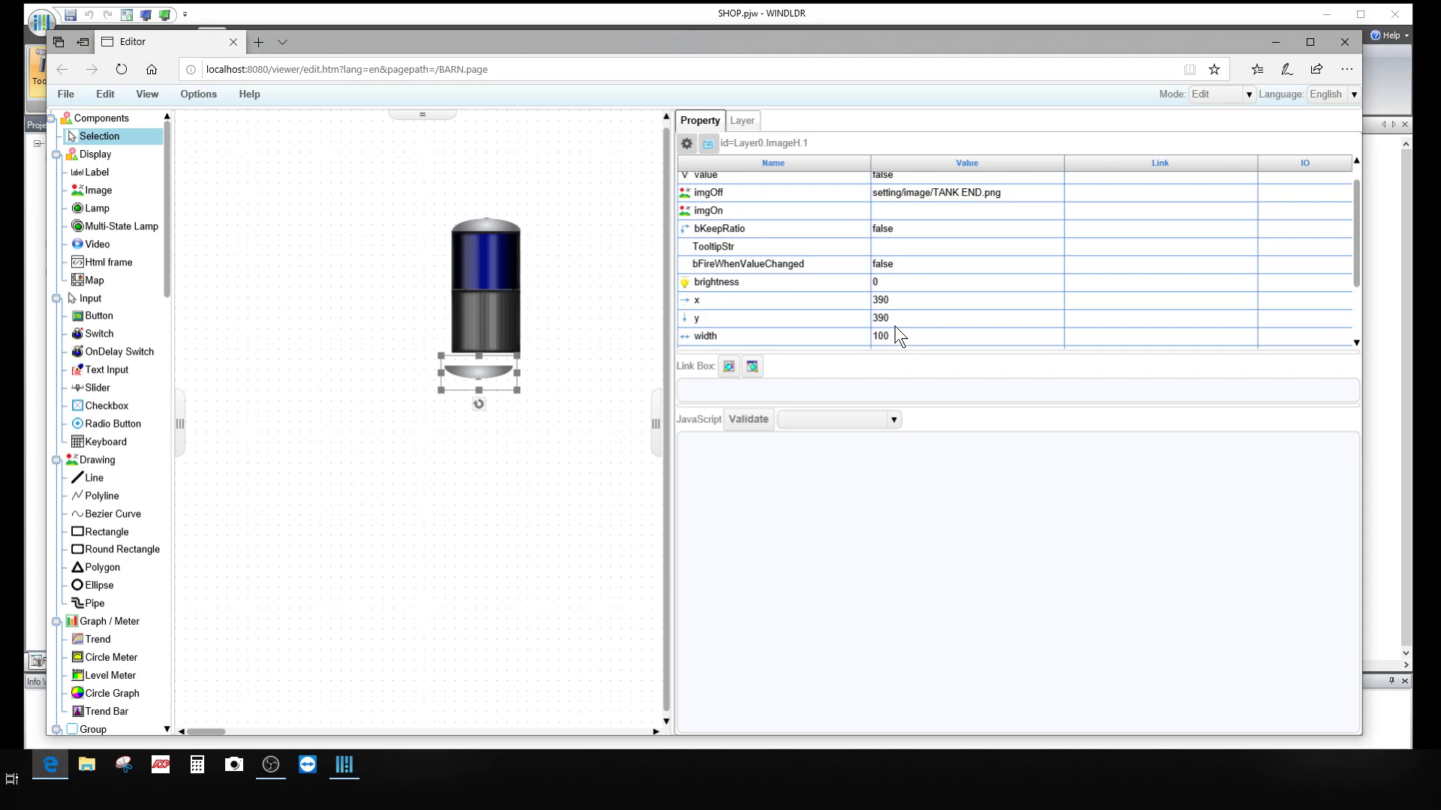
scroll(894, 326, down, 4)
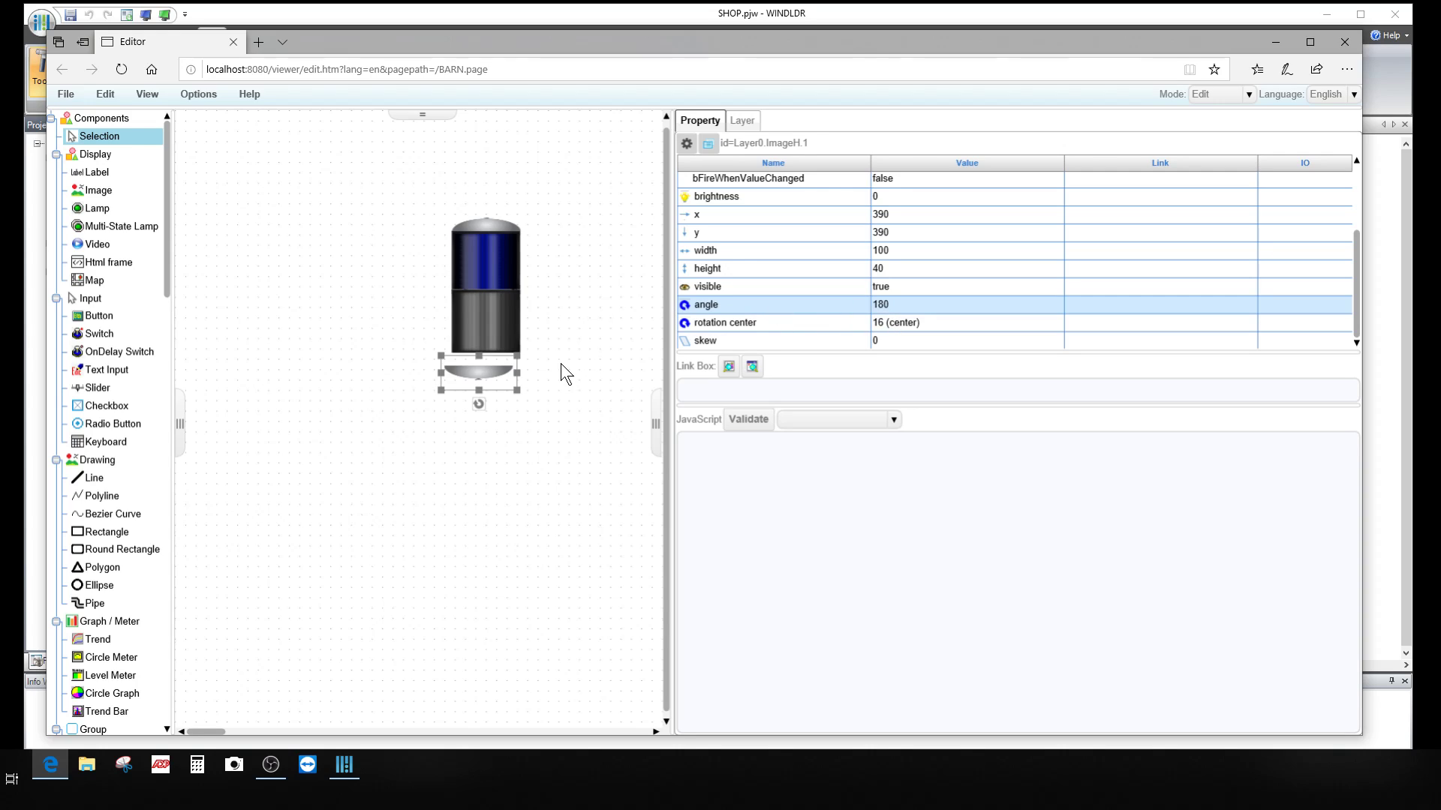
scroll(820, 291, up, 3)
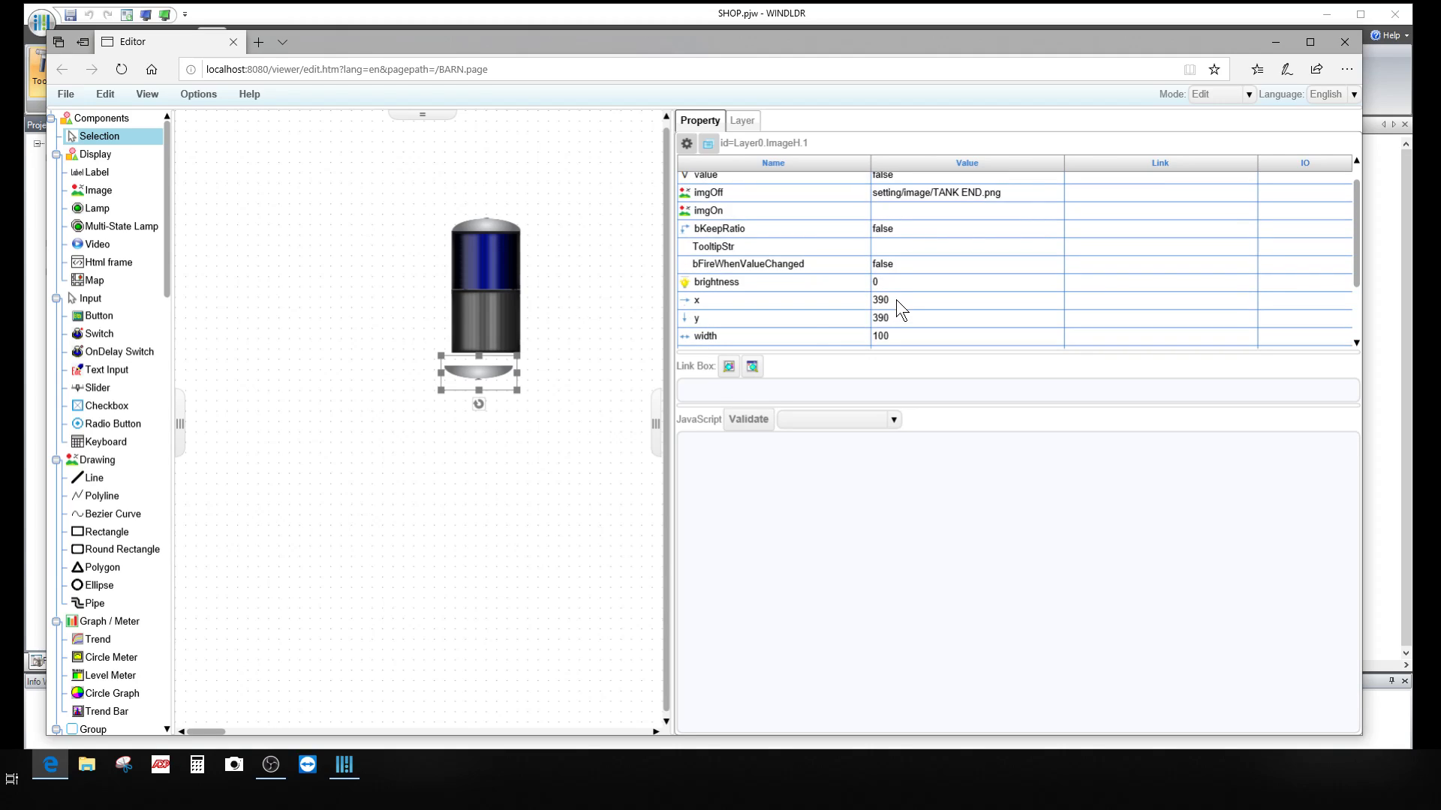
Step: Set the bottom end cap's x to 400, trying y values 180 and 380
click(896, 299)
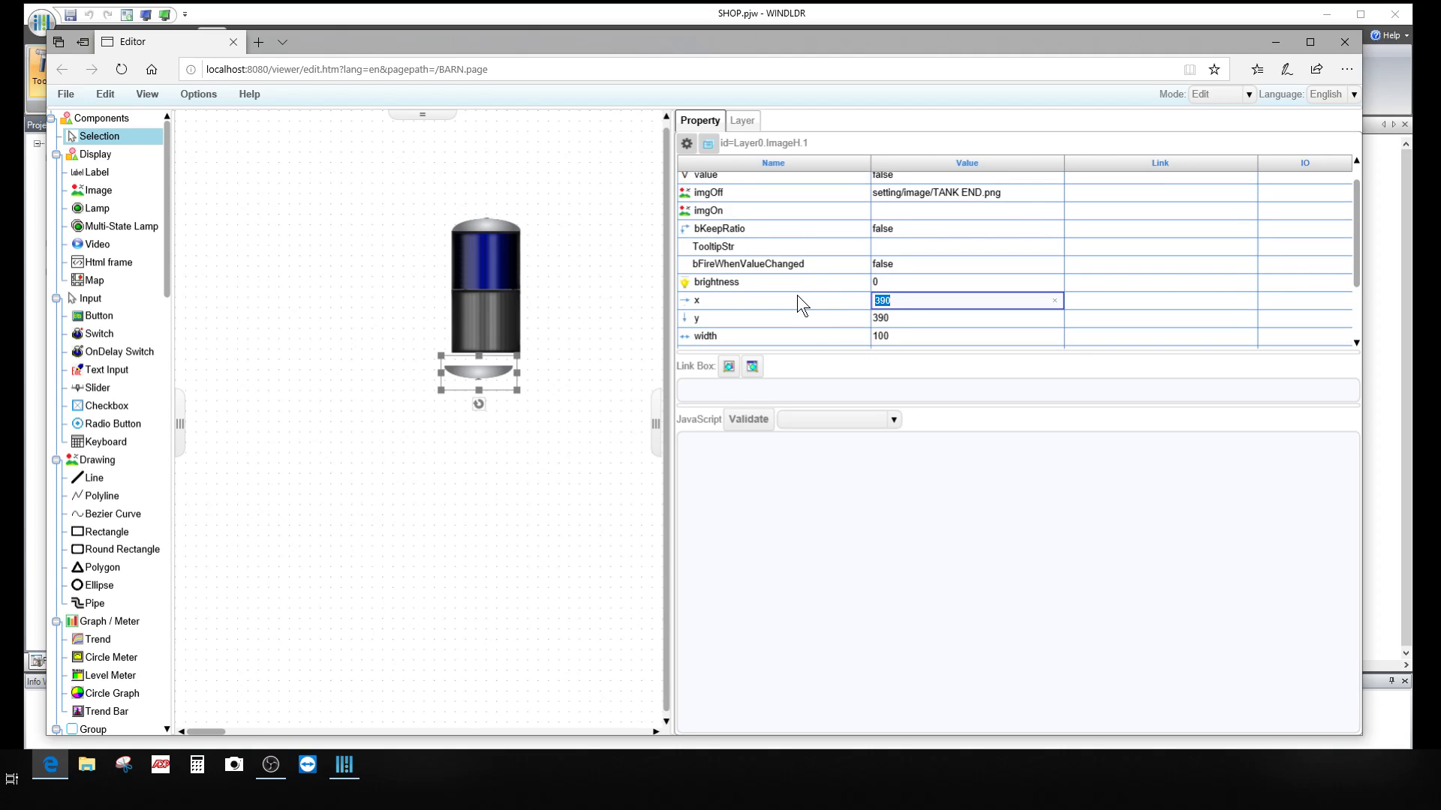
text(400)
click(903, 318)
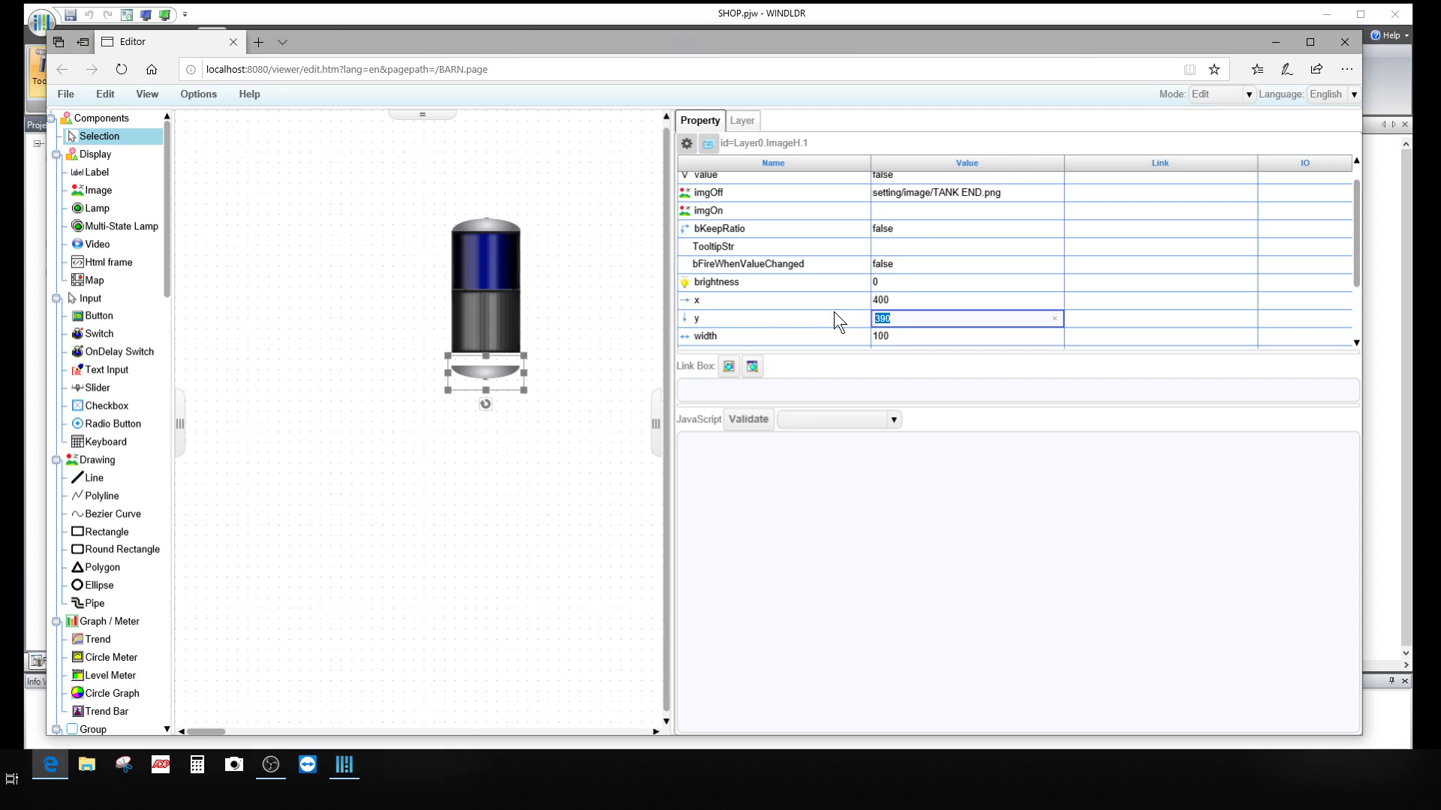
text(180)
key(Return)
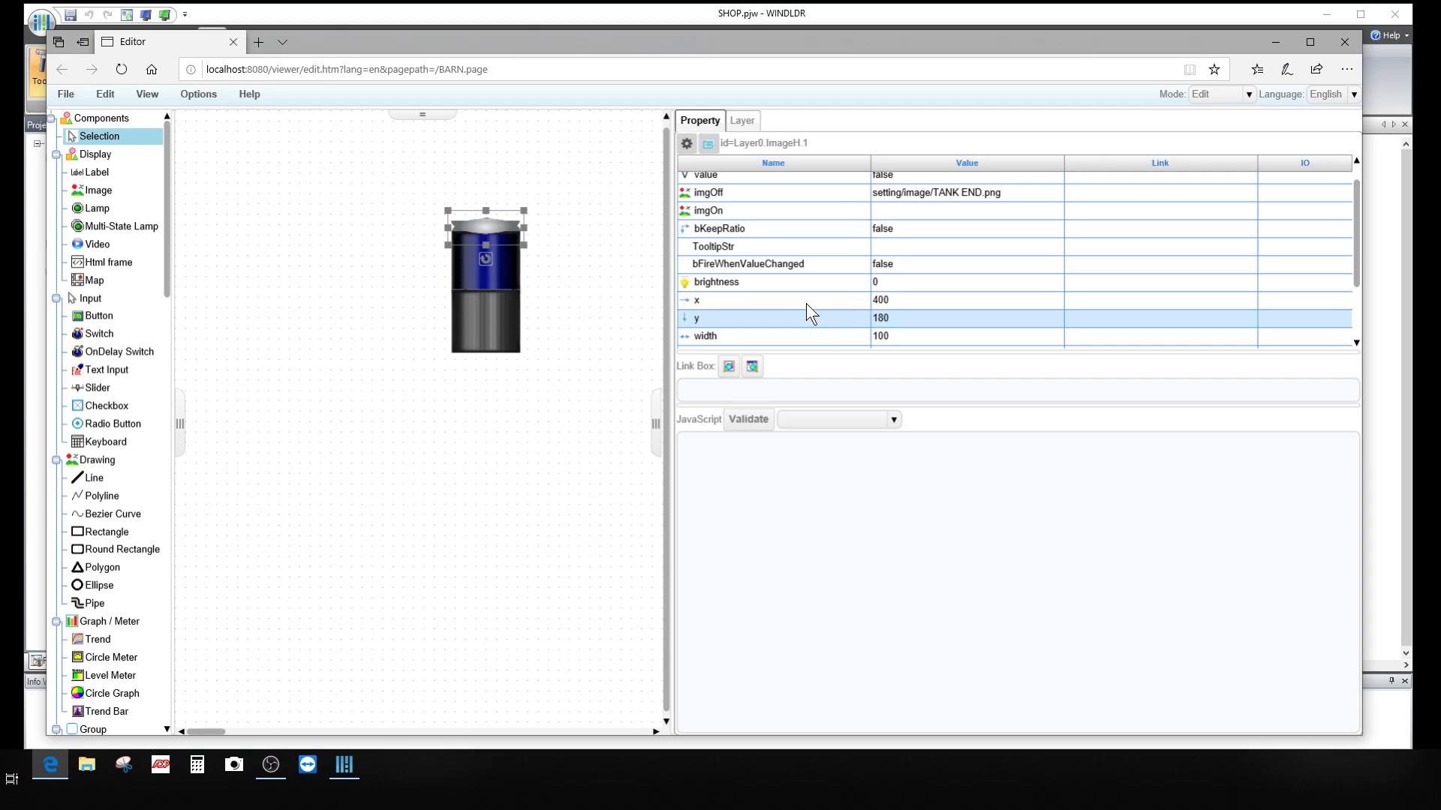
click(897, 315)
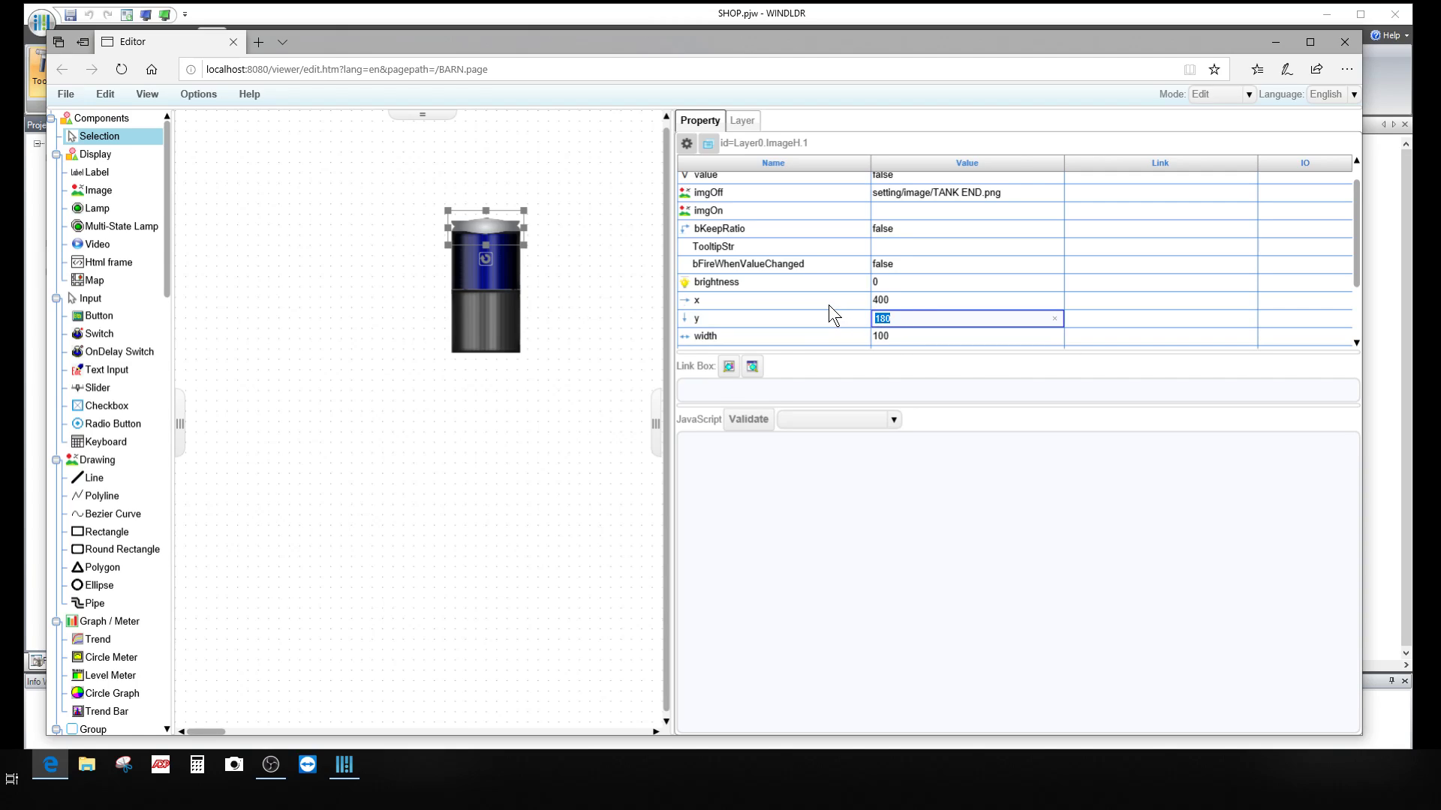
text(380)
key(Return)
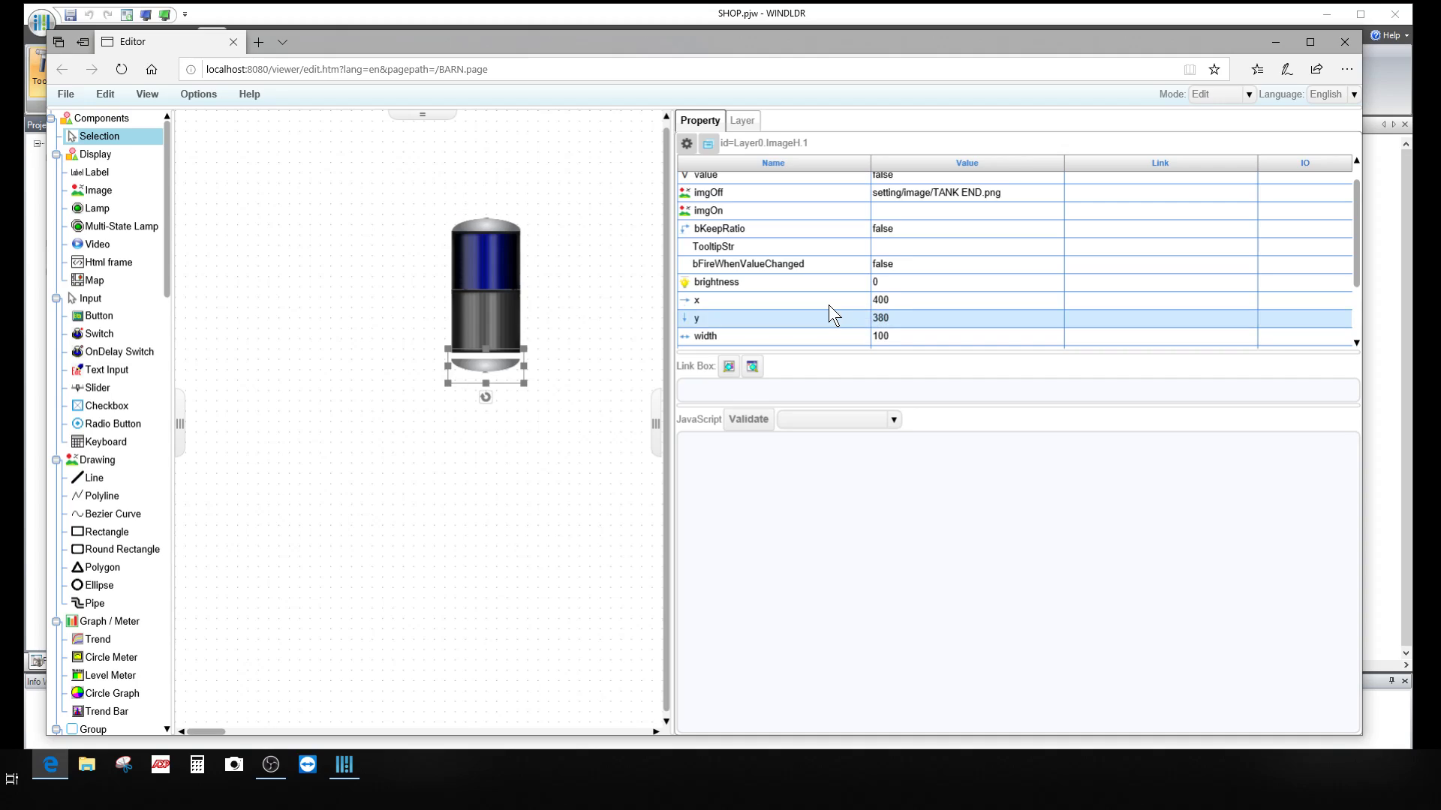
Step: Correct the end cap's y position to 370 and deselect it
click(880, 317)
drag(901, 315, 882, 315)
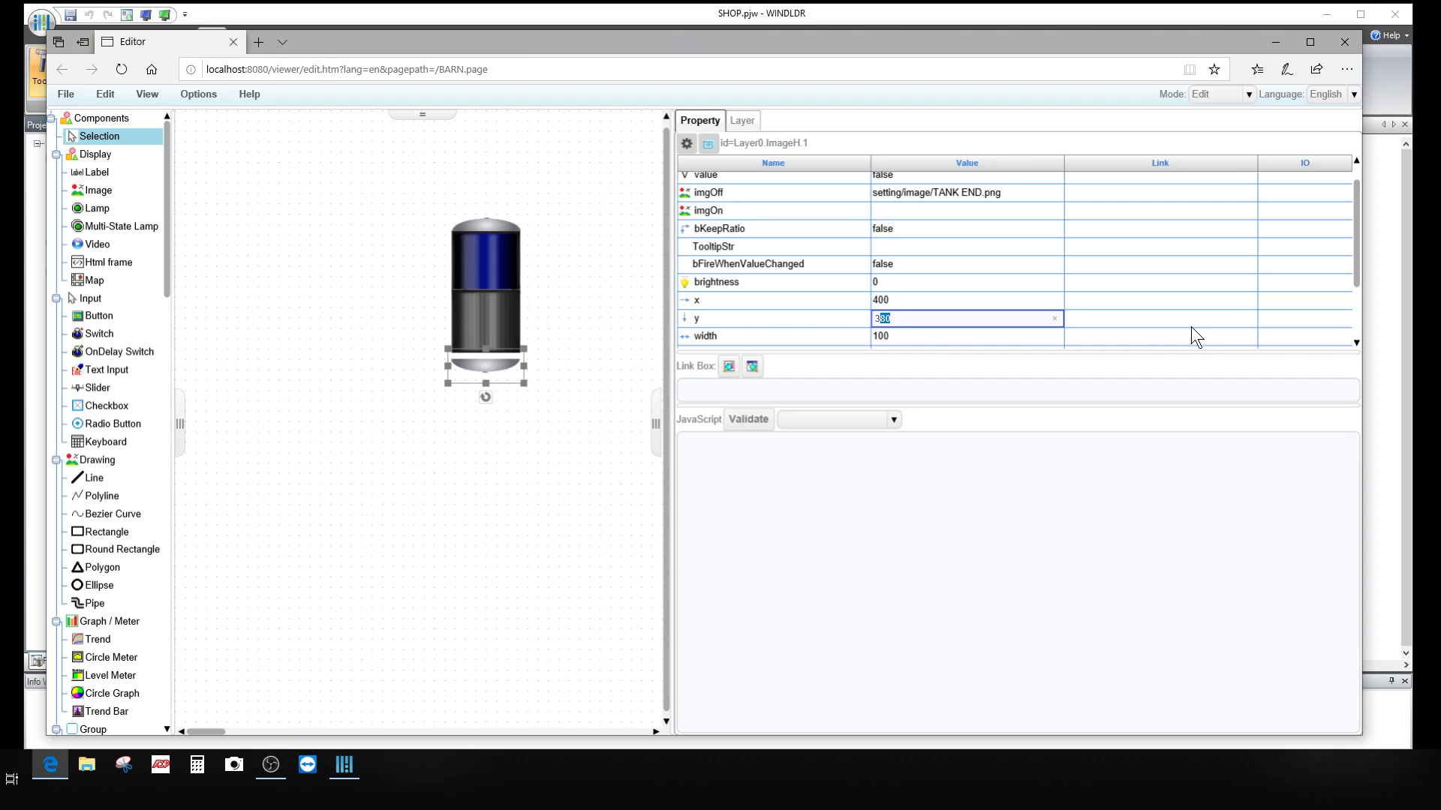
text(370)
key(BackSpace)
key(BackSpace)
key(BackSpace)
text(70)
key(Return)
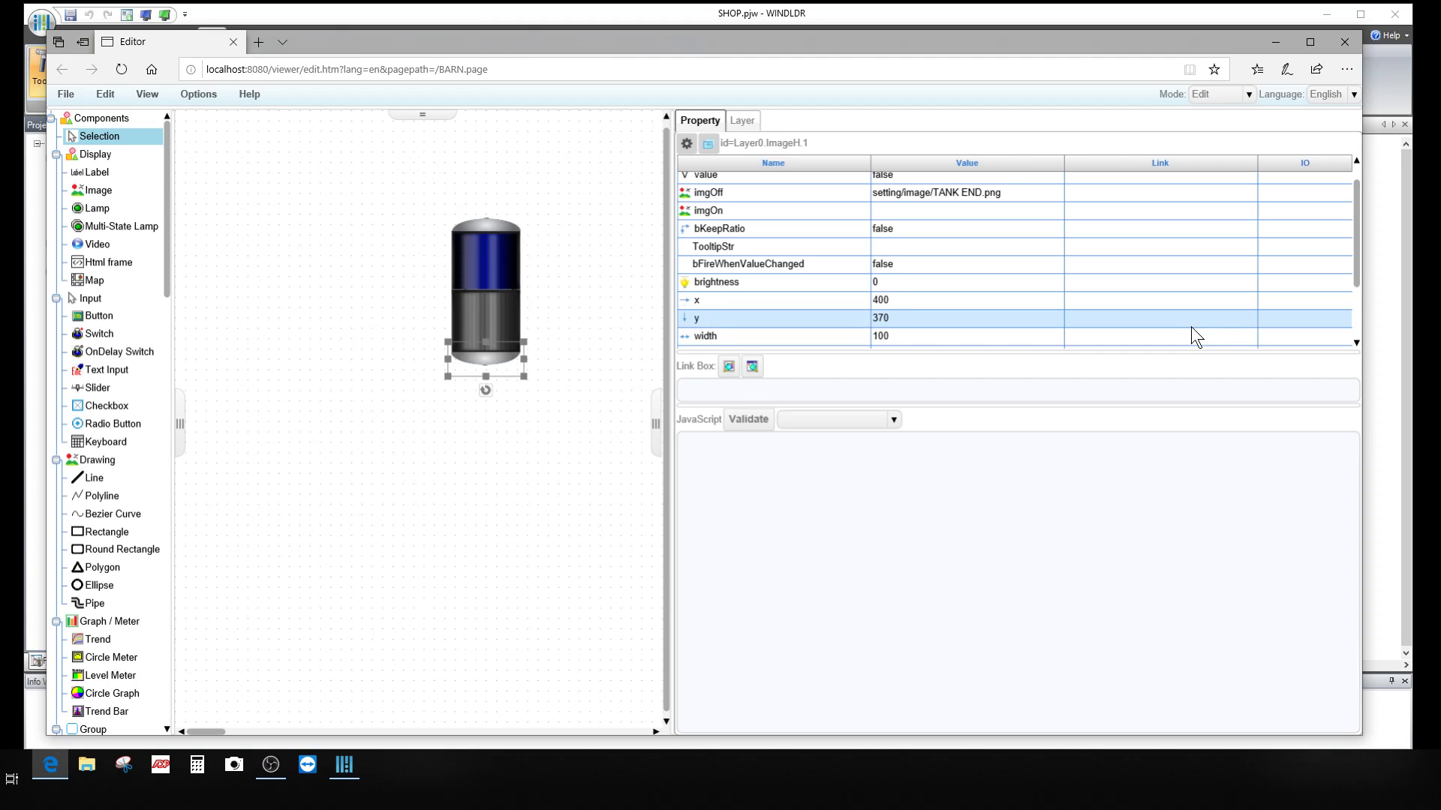
click(488, 473)
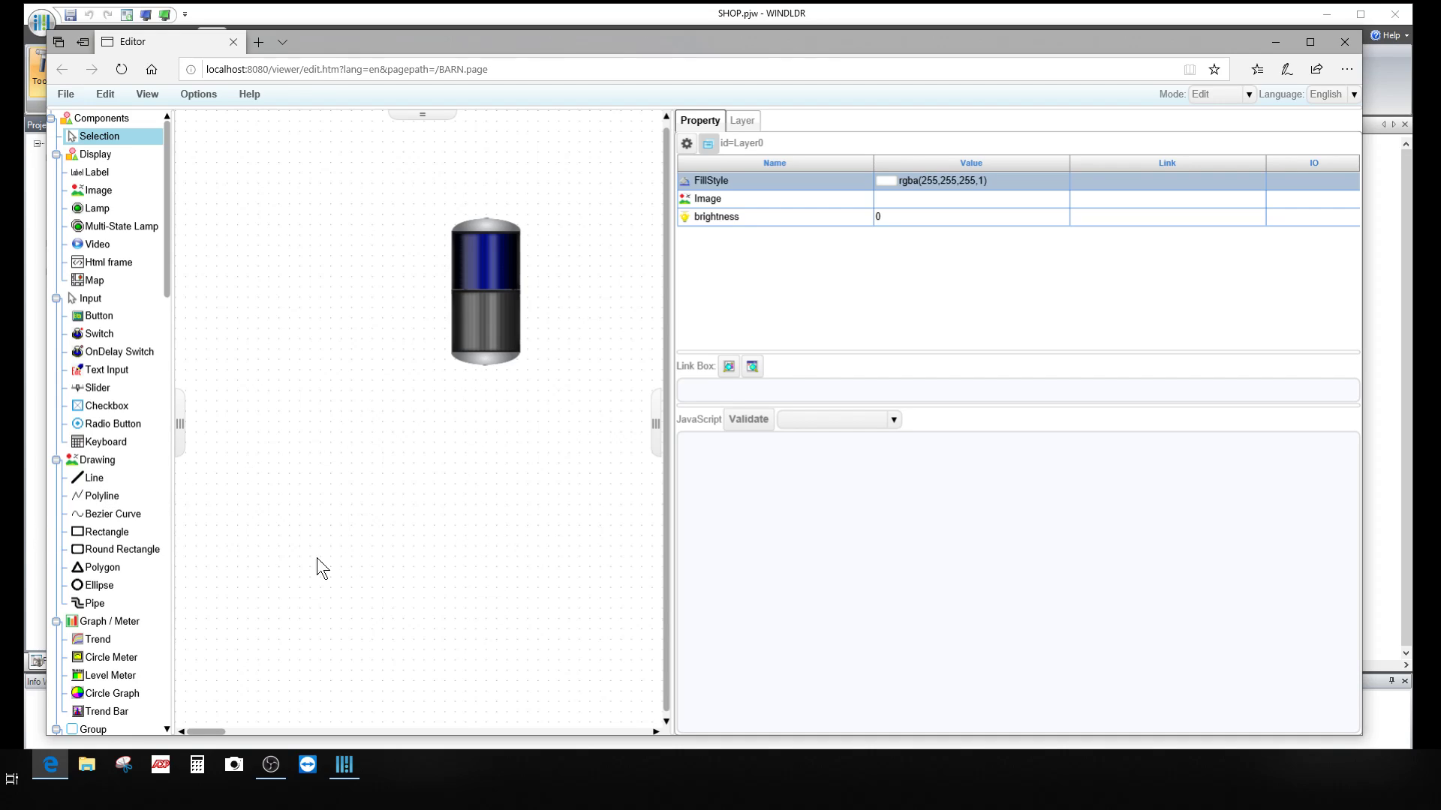
scroll(319, 396, up, 1)
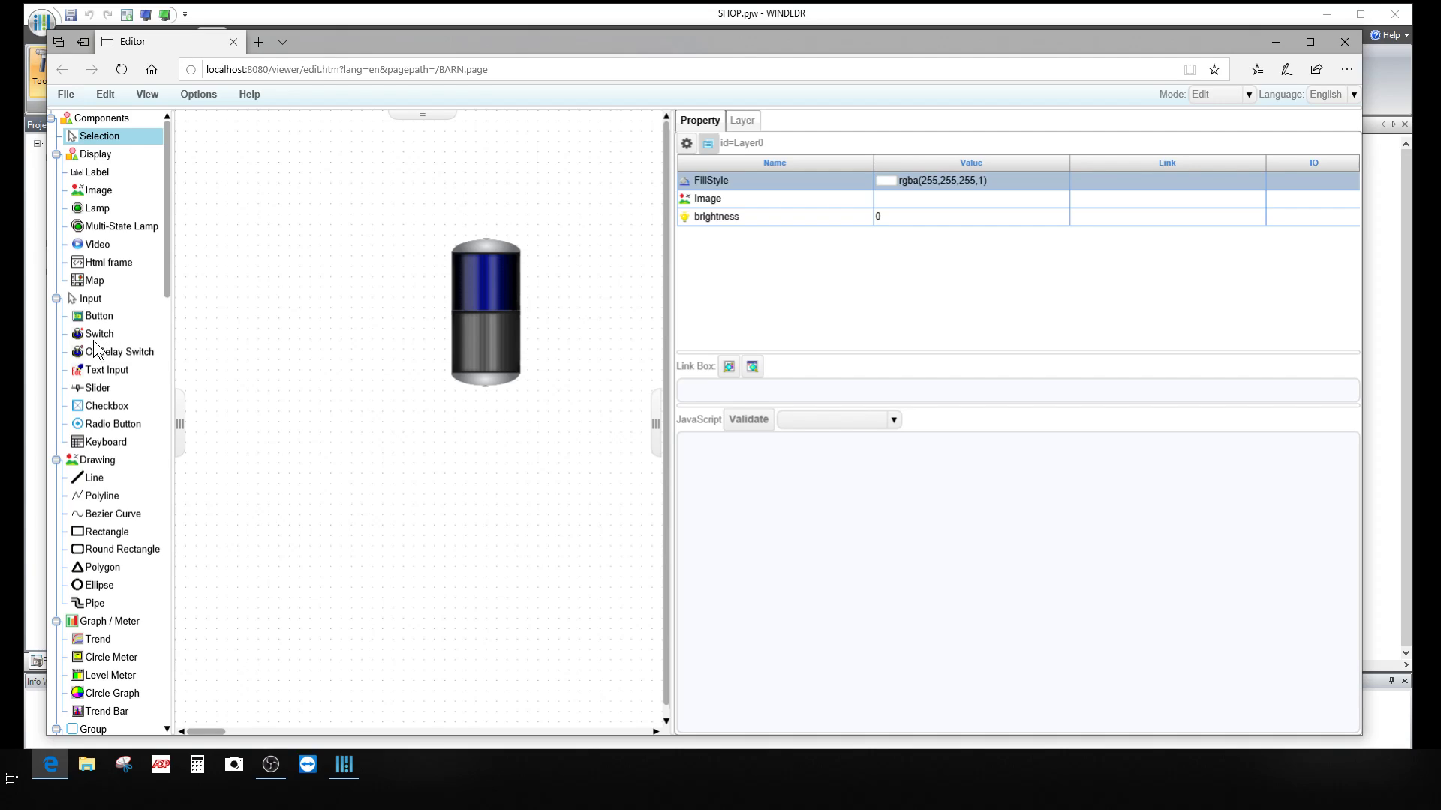
Step: Place a Switch left of the stack light and link its press action to I0000.Bit
click(104, 336)
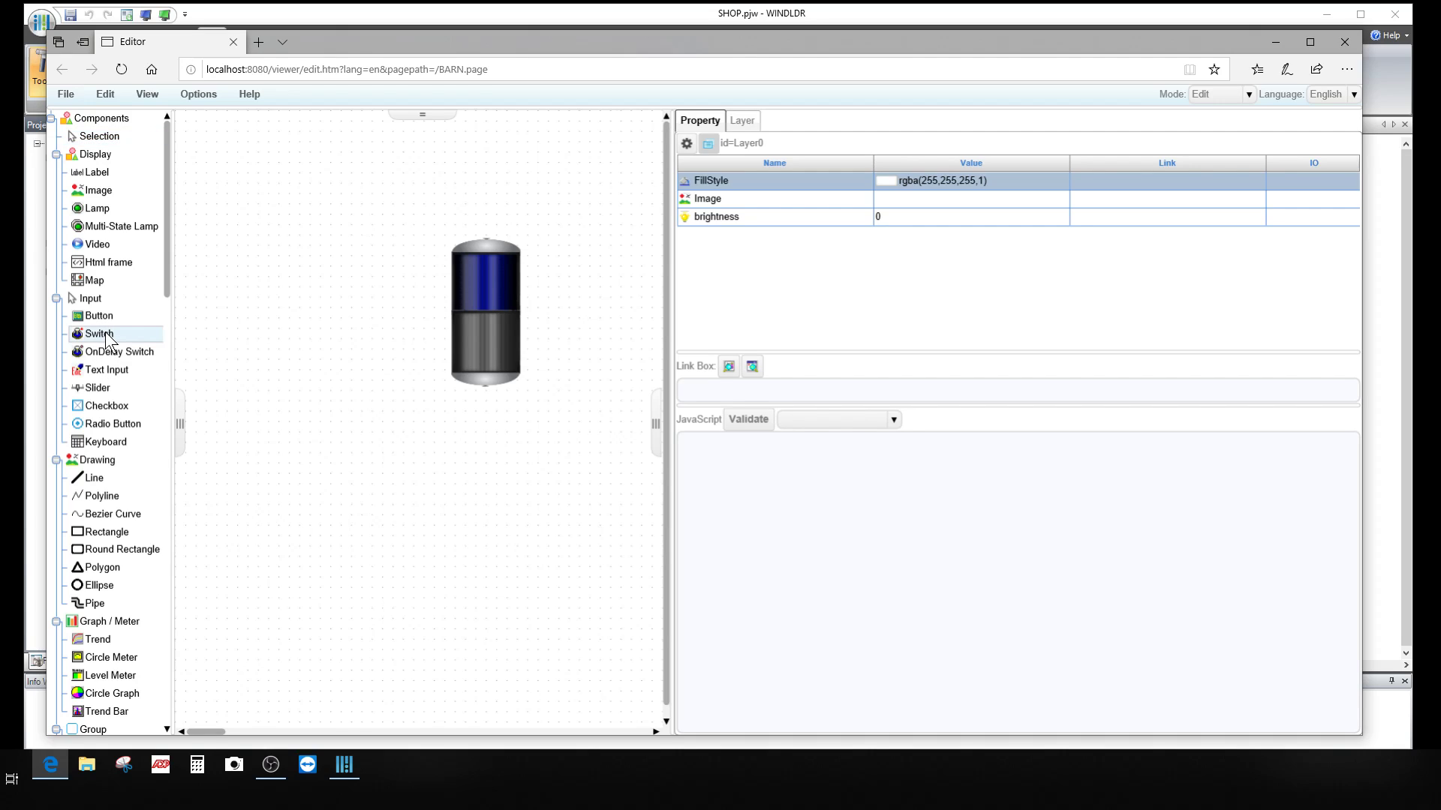
drag(150, 334, 287, 229)
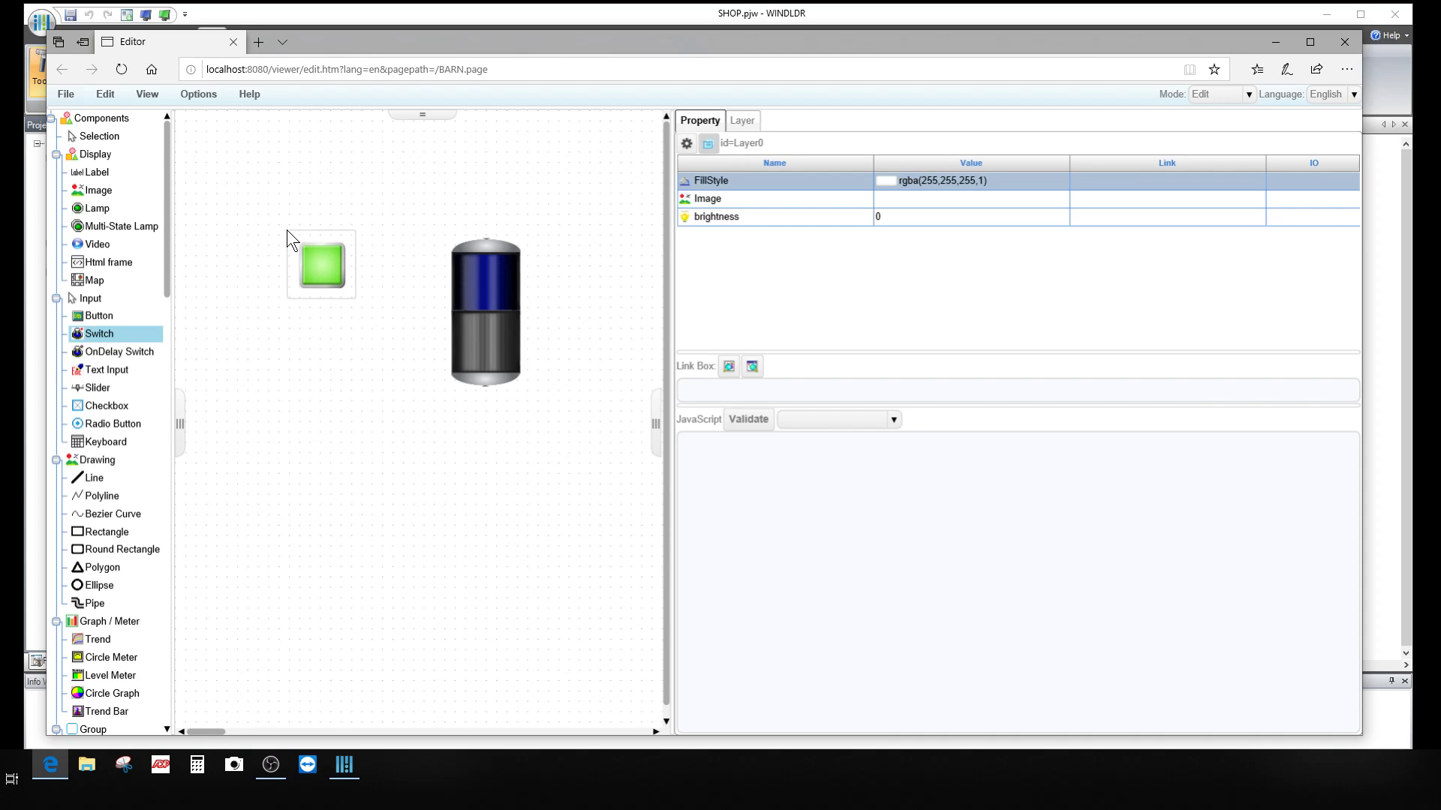
click(334, 284)
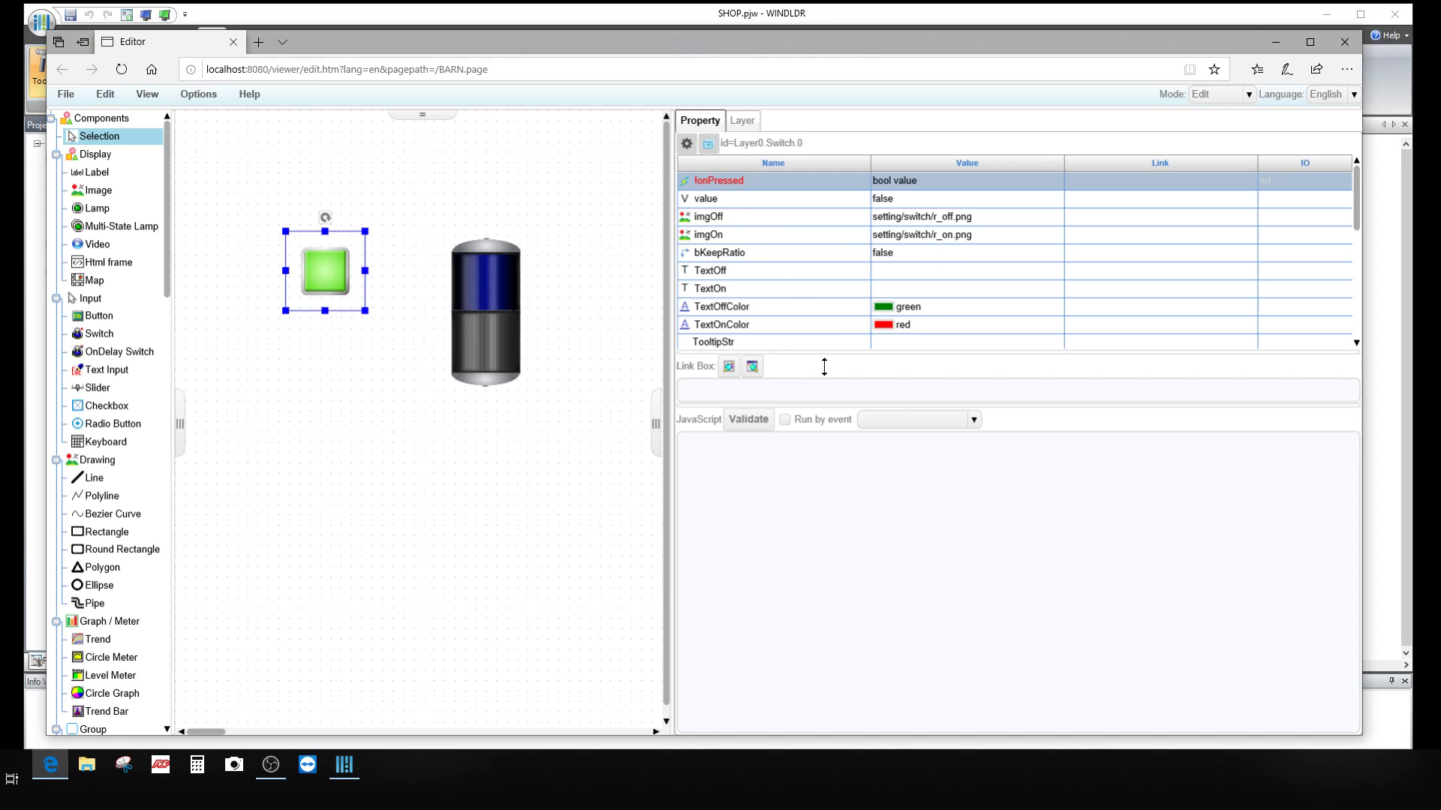
click(728, 371)
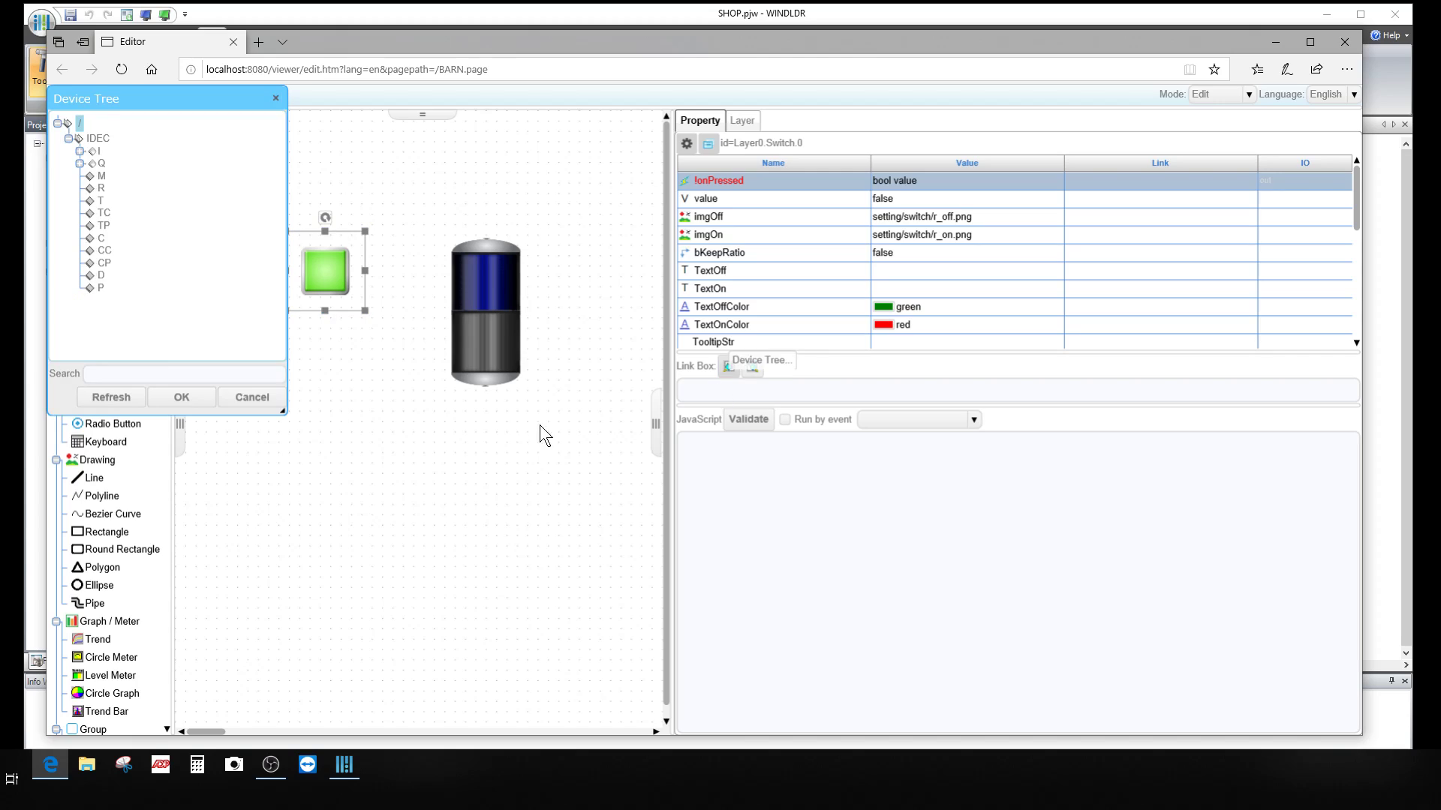
click(80, 151)
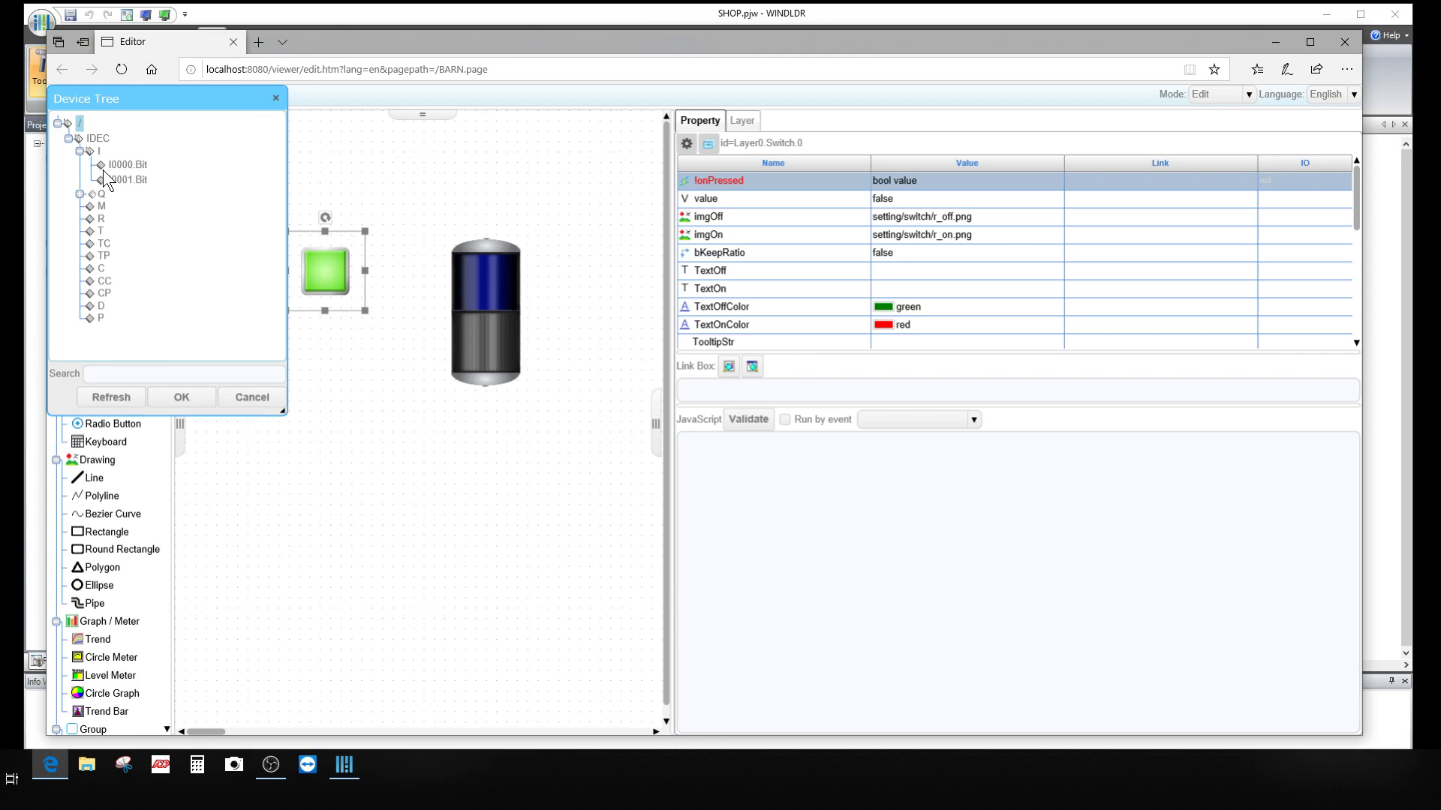
click(126, 164)
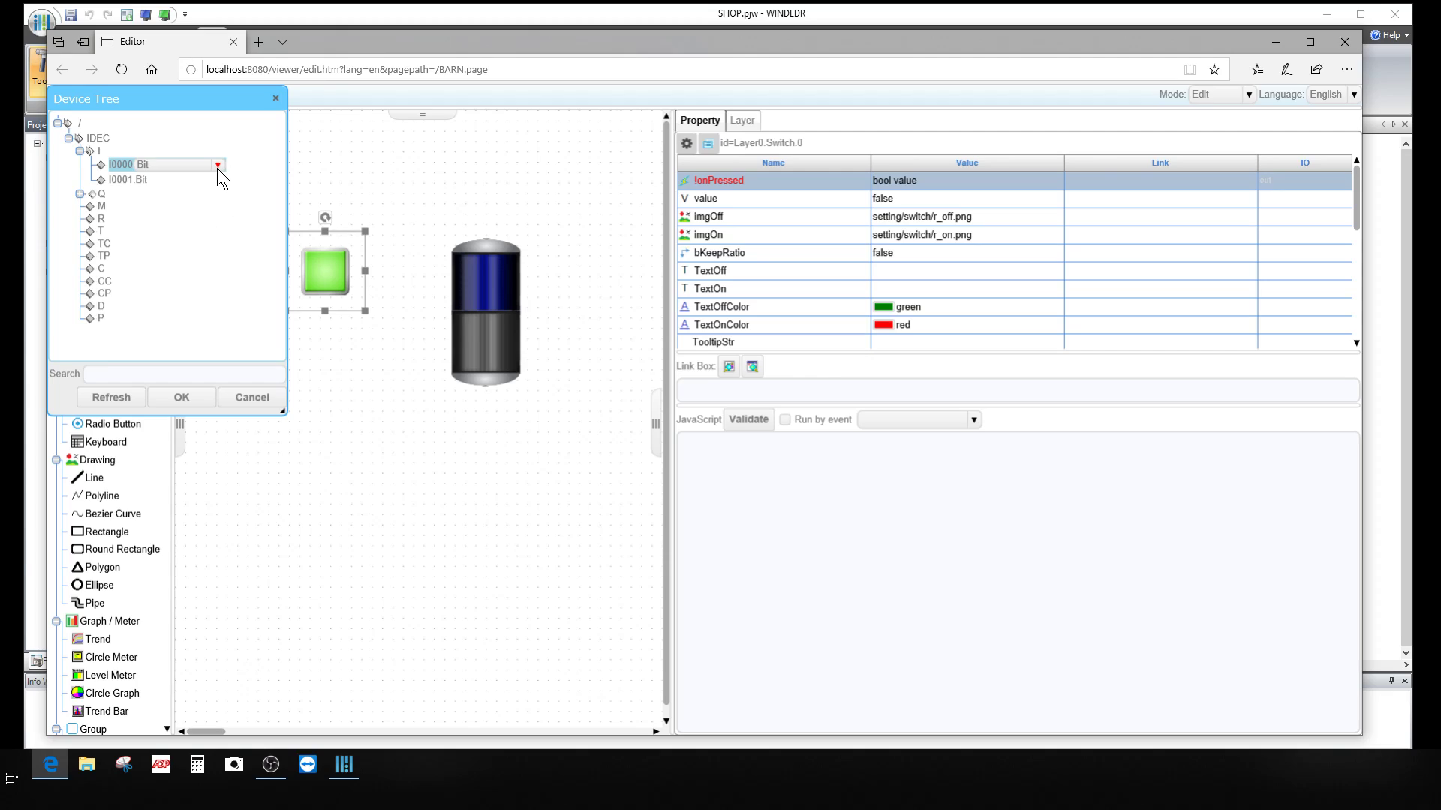
click(187, 396)
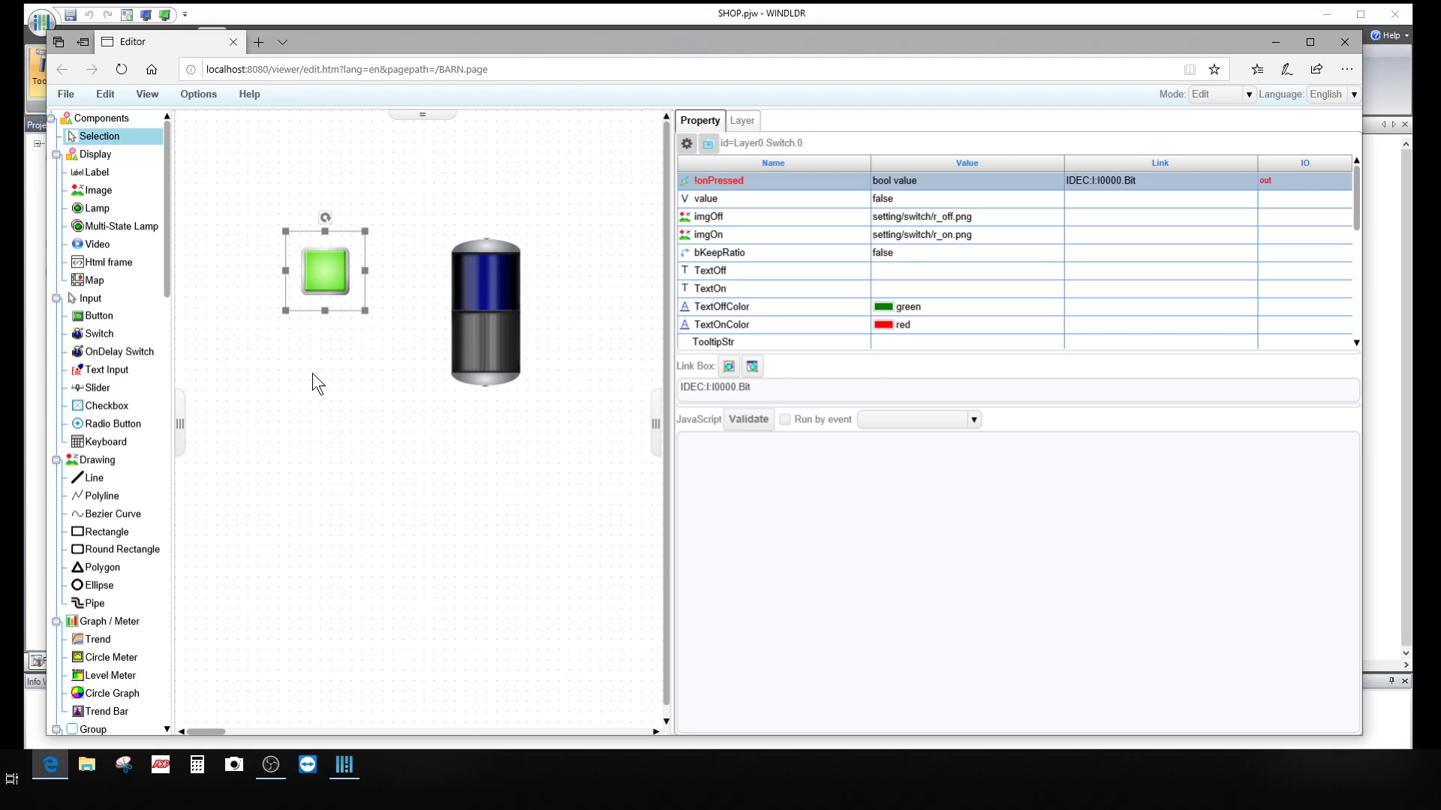
Step: Set the switch's images to switch/BUTTON OFF GREEN.png for off and BUTTON ON GREEN.png for on
click(976, 217)
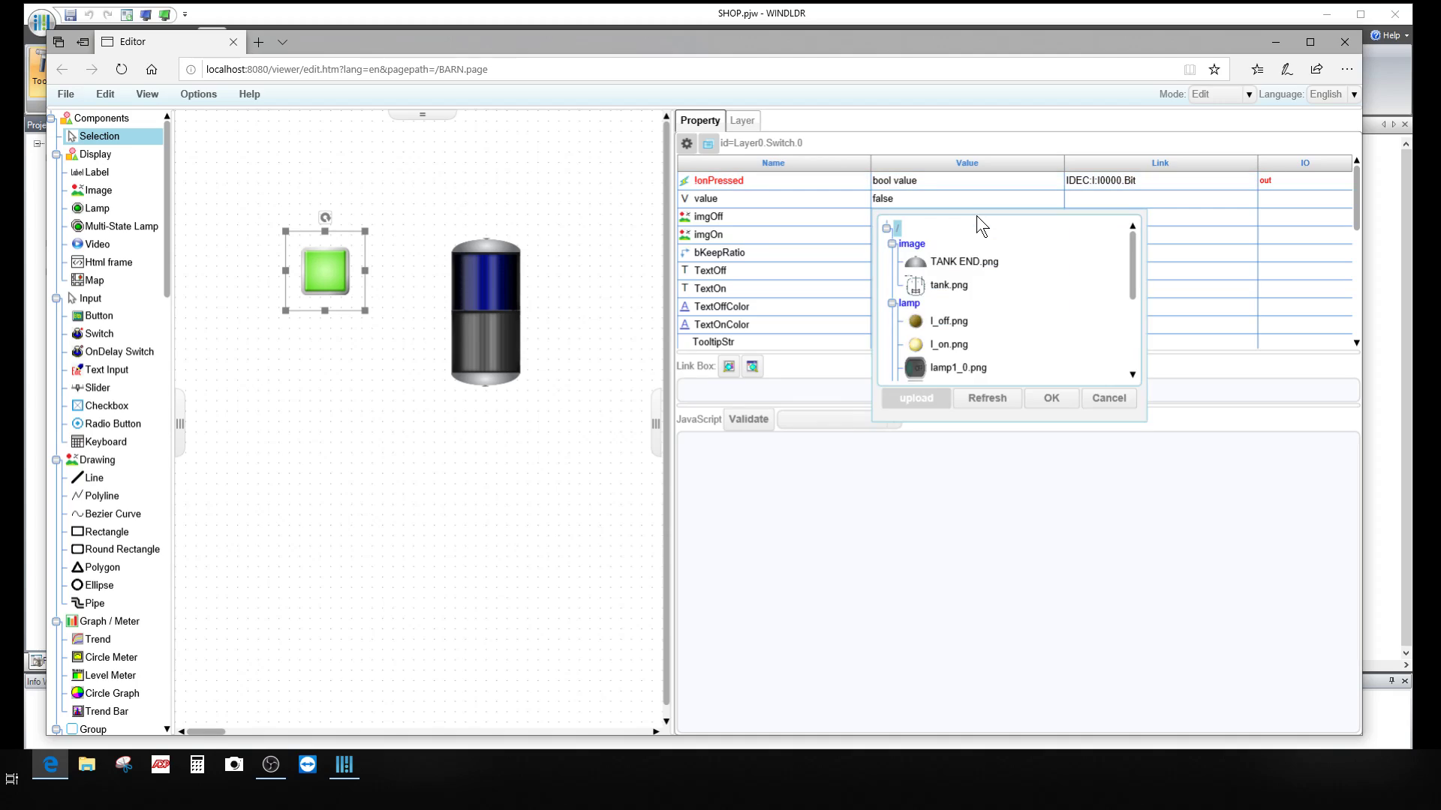
scroll(969, 291, down, 4)
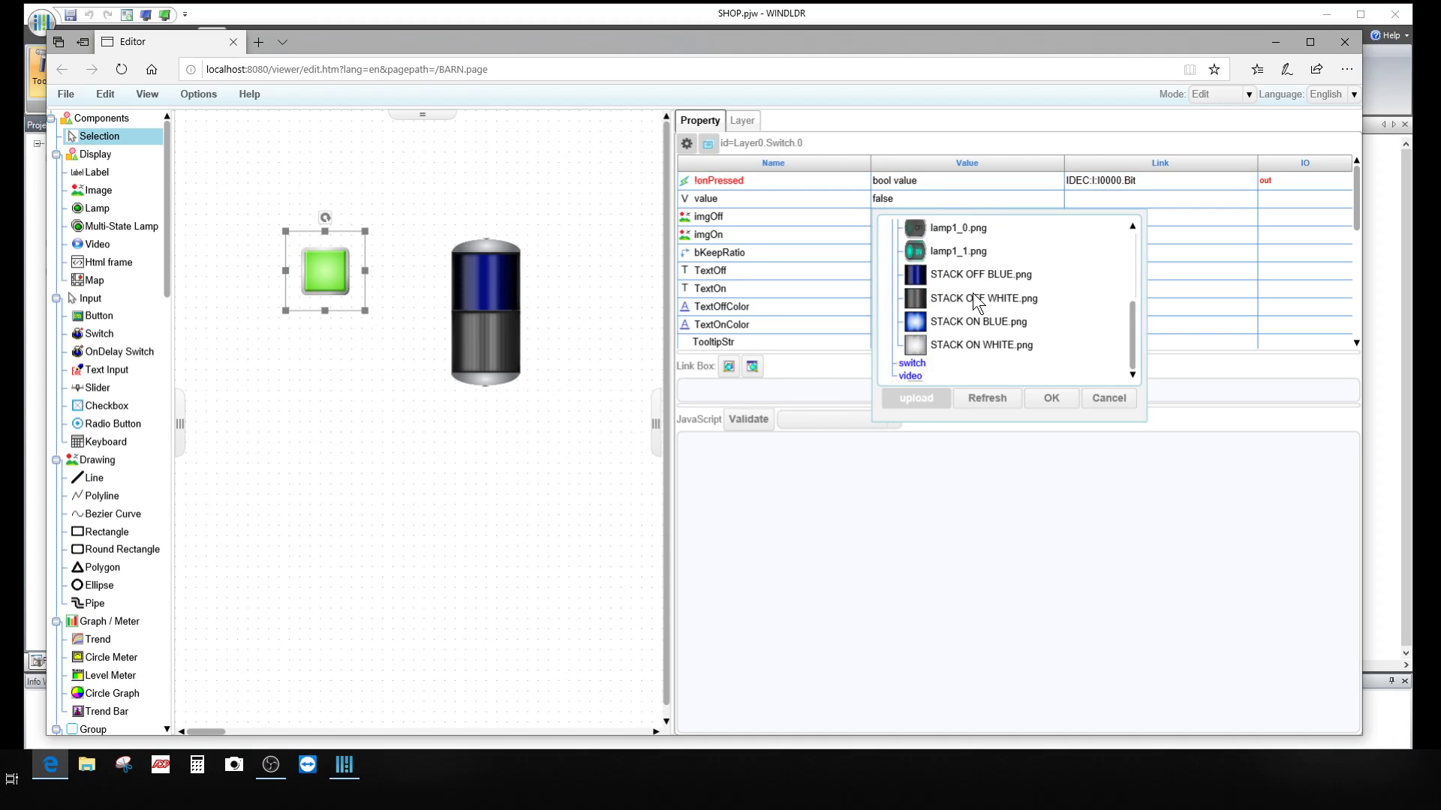
click(914, 364)
scroll(991, 330, down, 2)
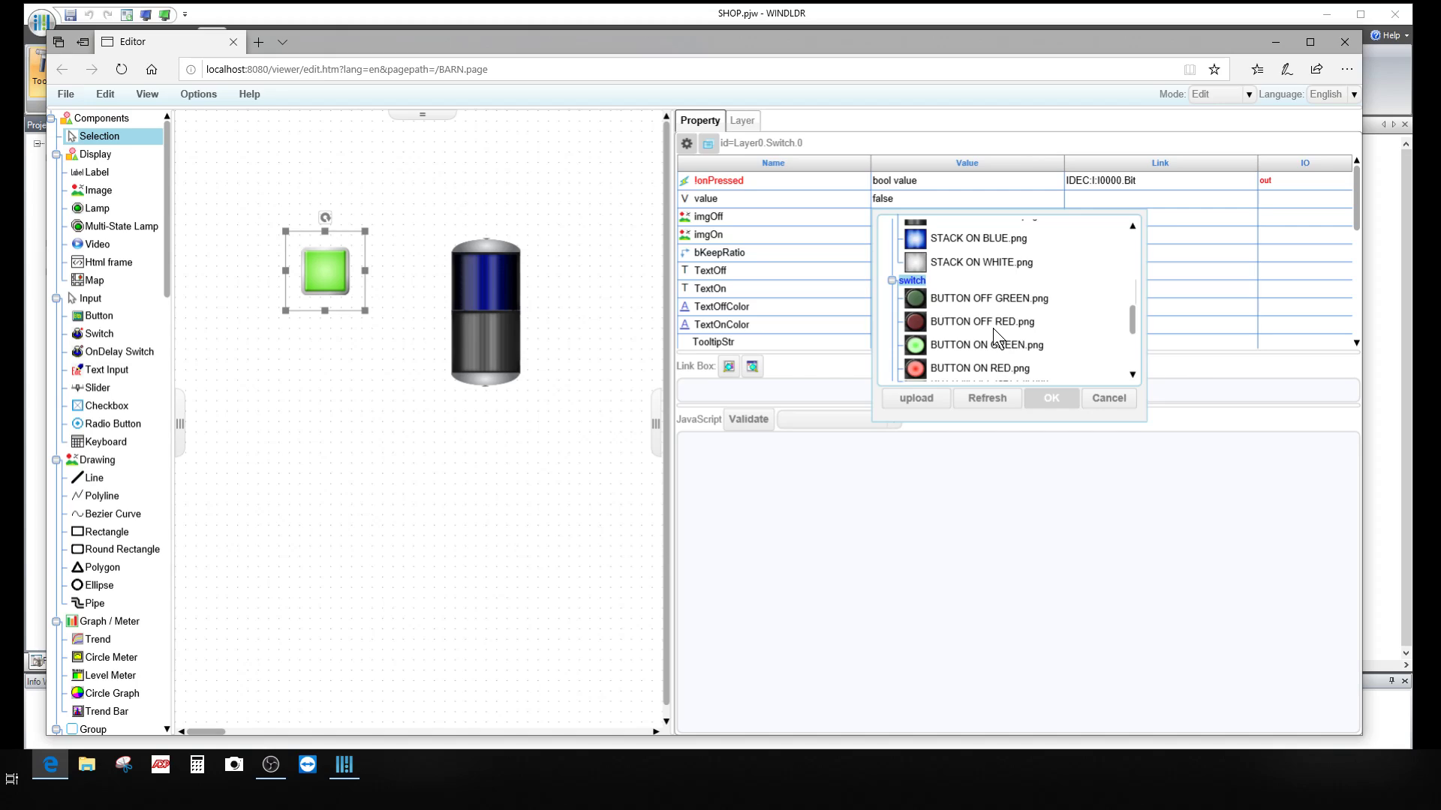
click(983, 299)
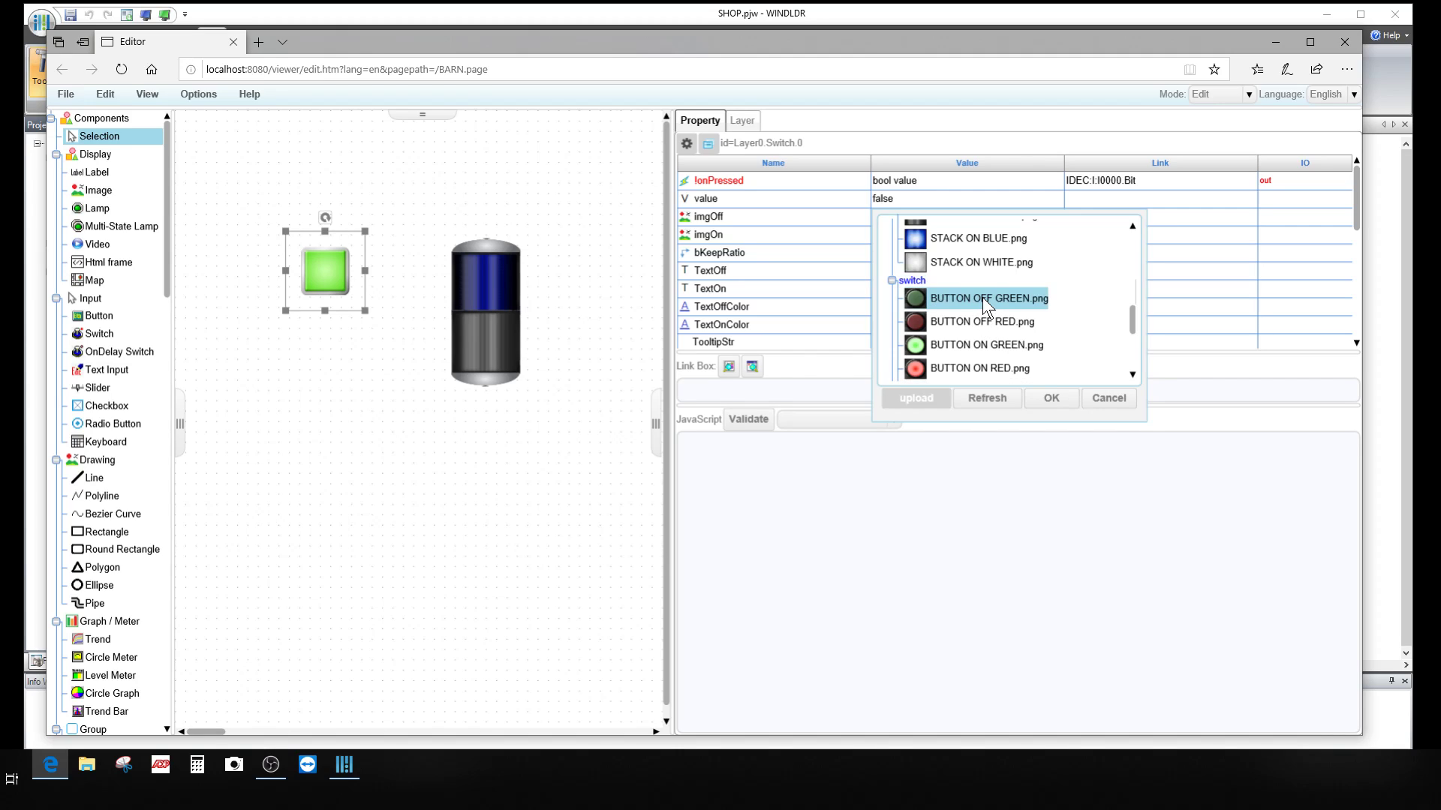
click(1053, 399)
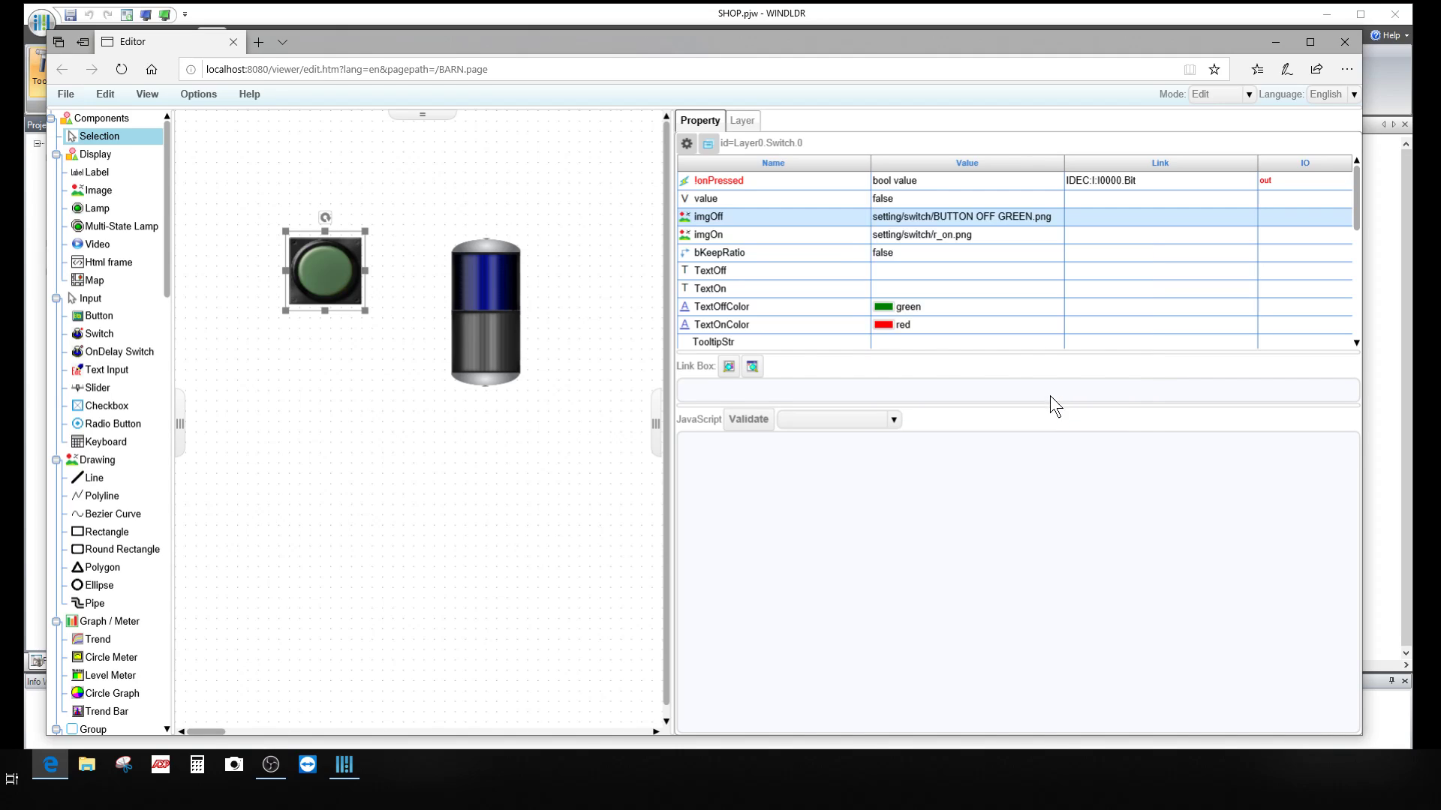
click(977, 234)
click(984, 361)
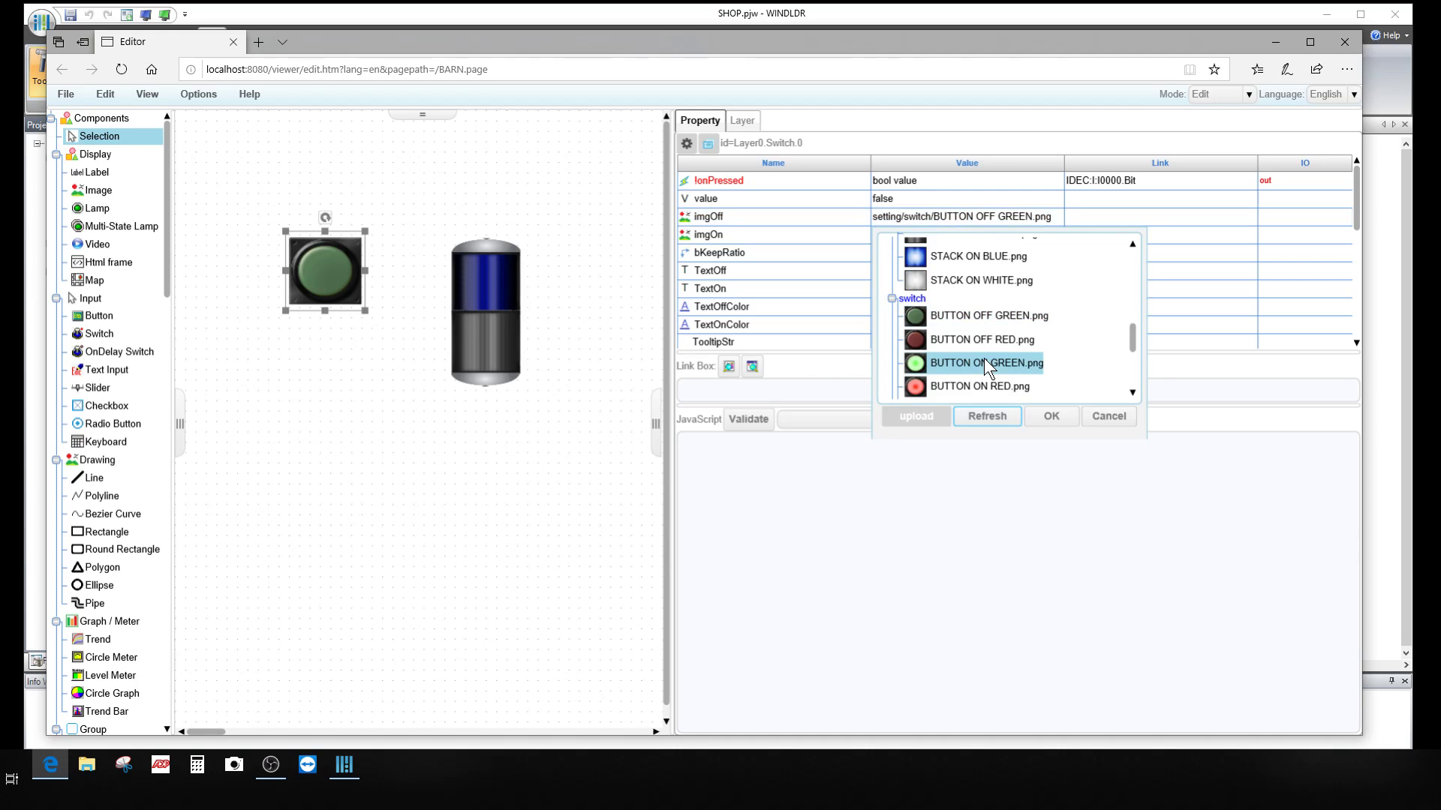
click(1047, 418)
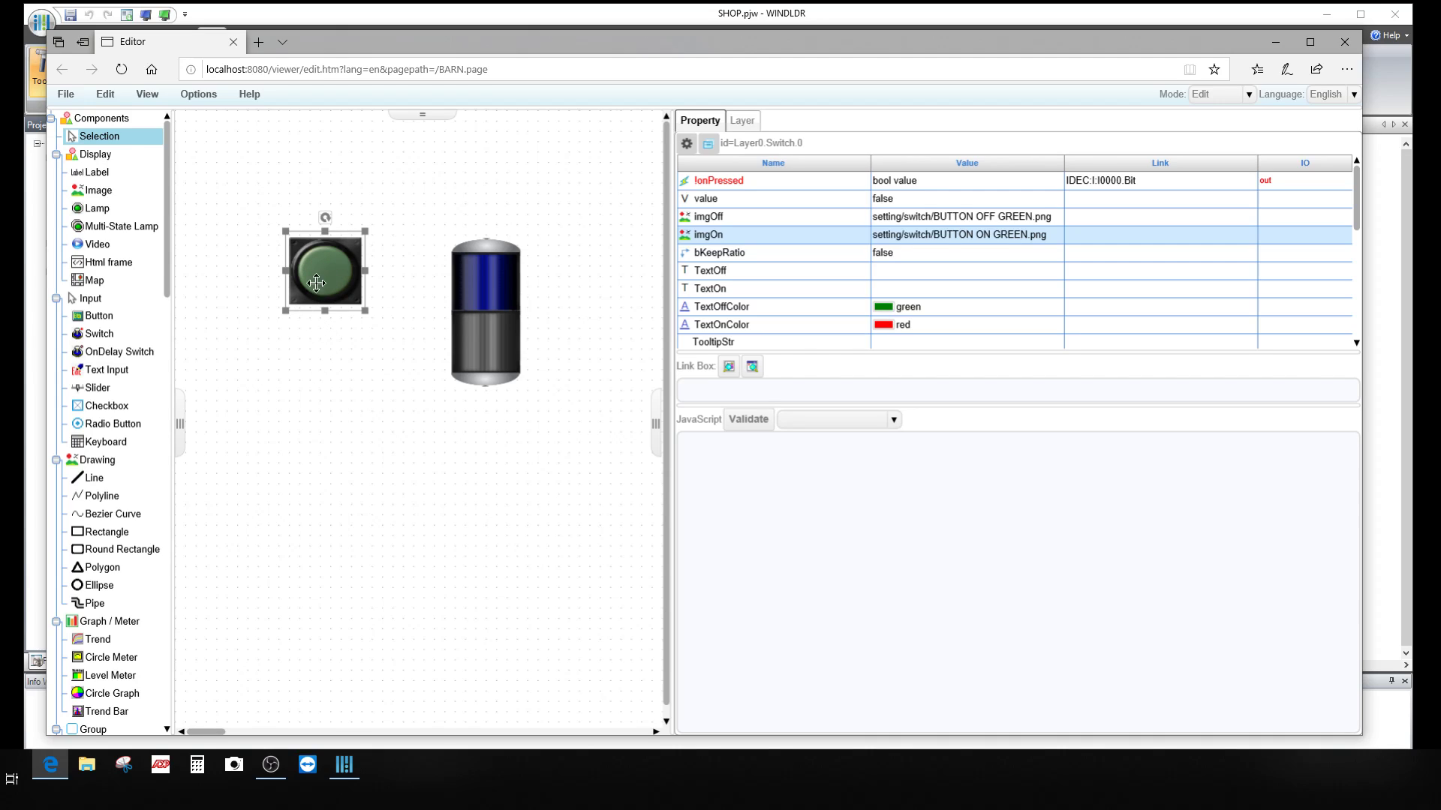
Step: Nudge the green button up, then copy and paste it and drag the copy below
drag(331, 270, 309, 250)
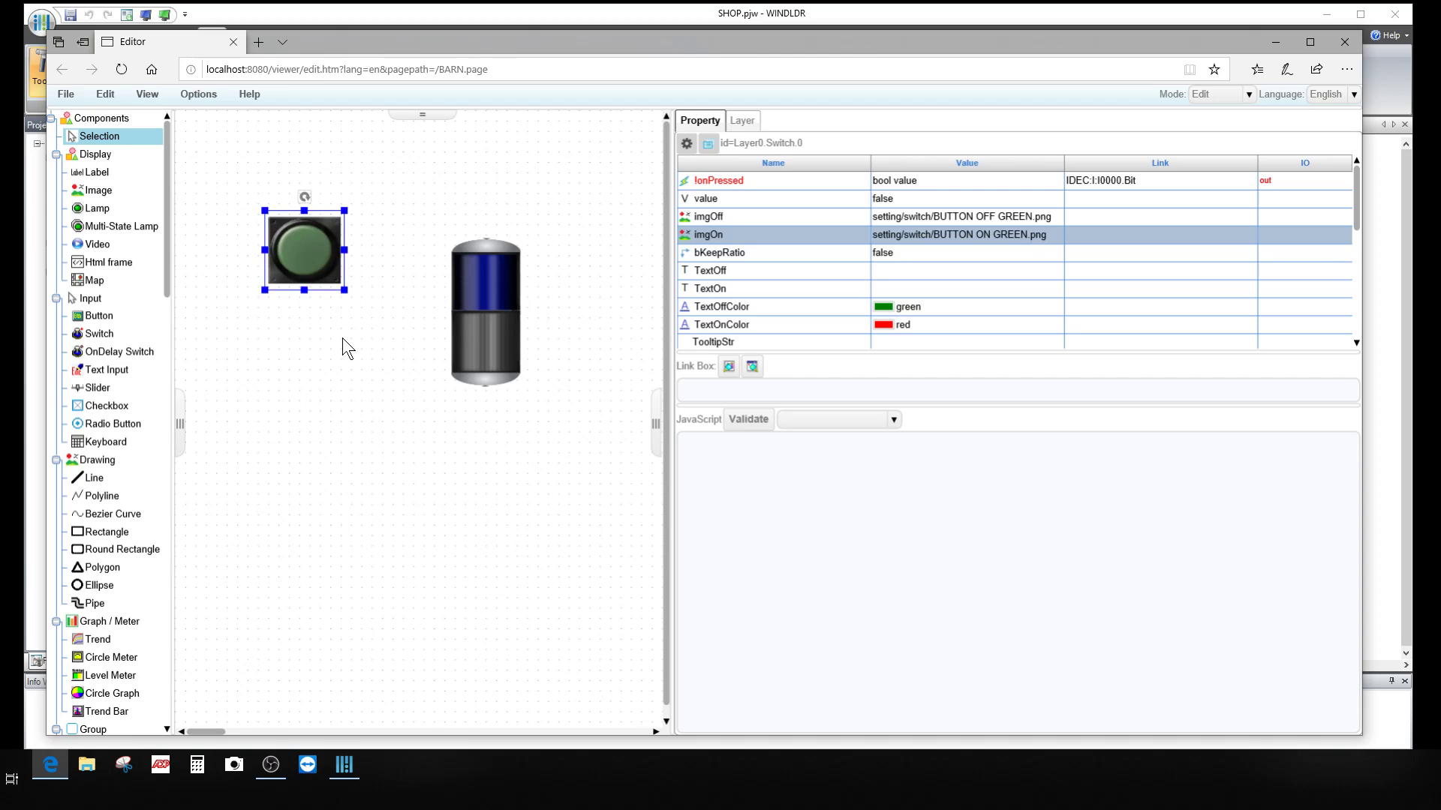
right_click(308, 245)
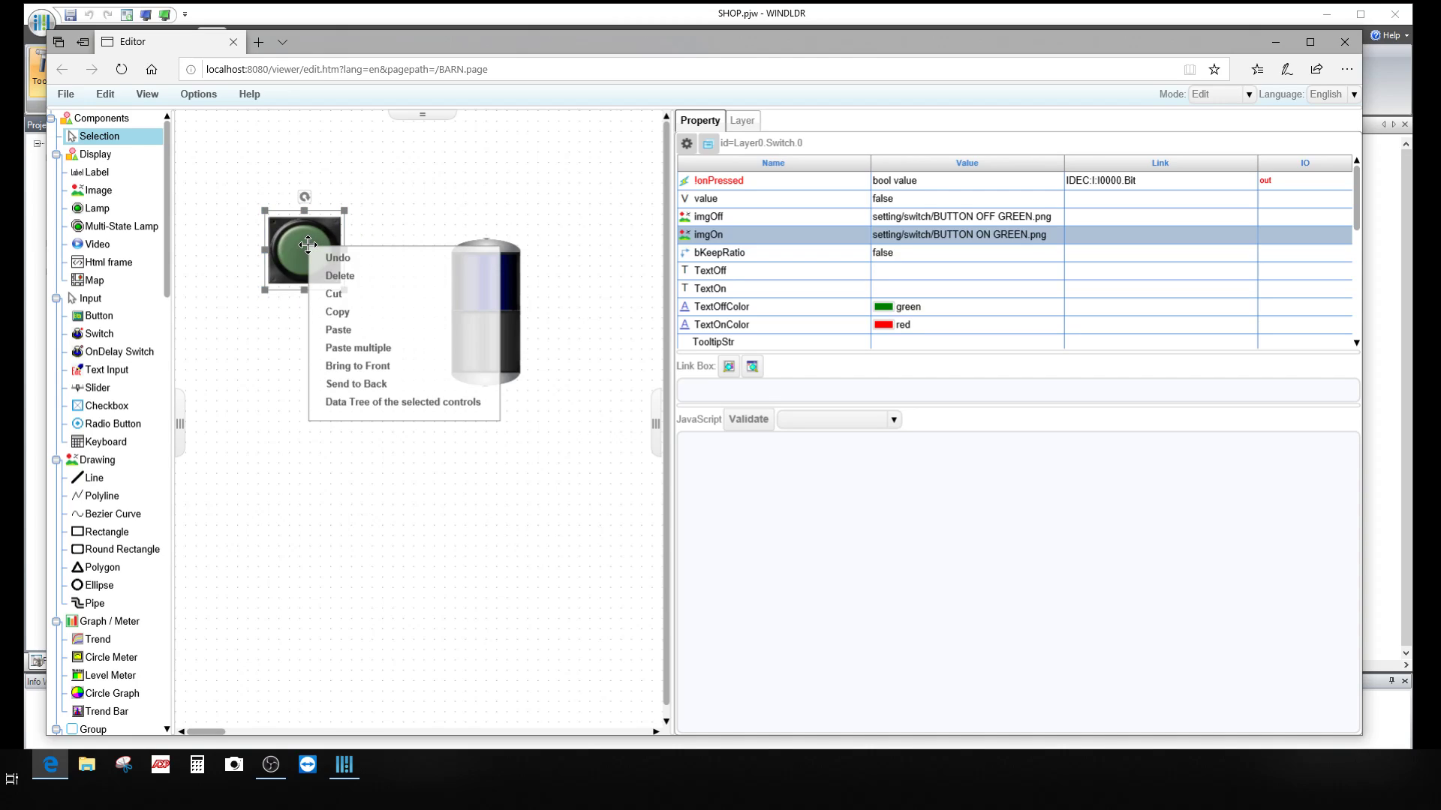
click(347, 311)
right_click(339, 316)
click(360, 346)
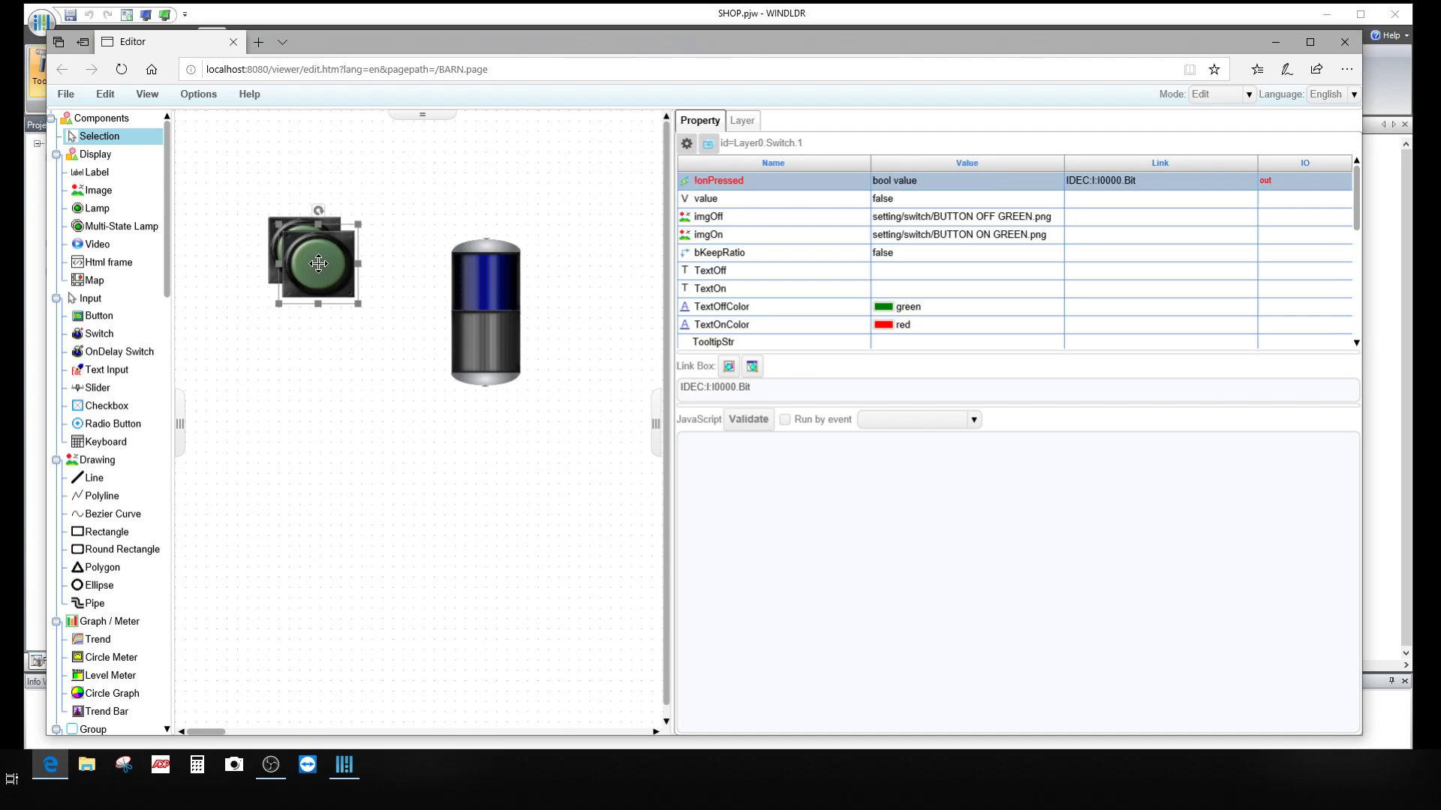
drag(331, 266, 304, 342)
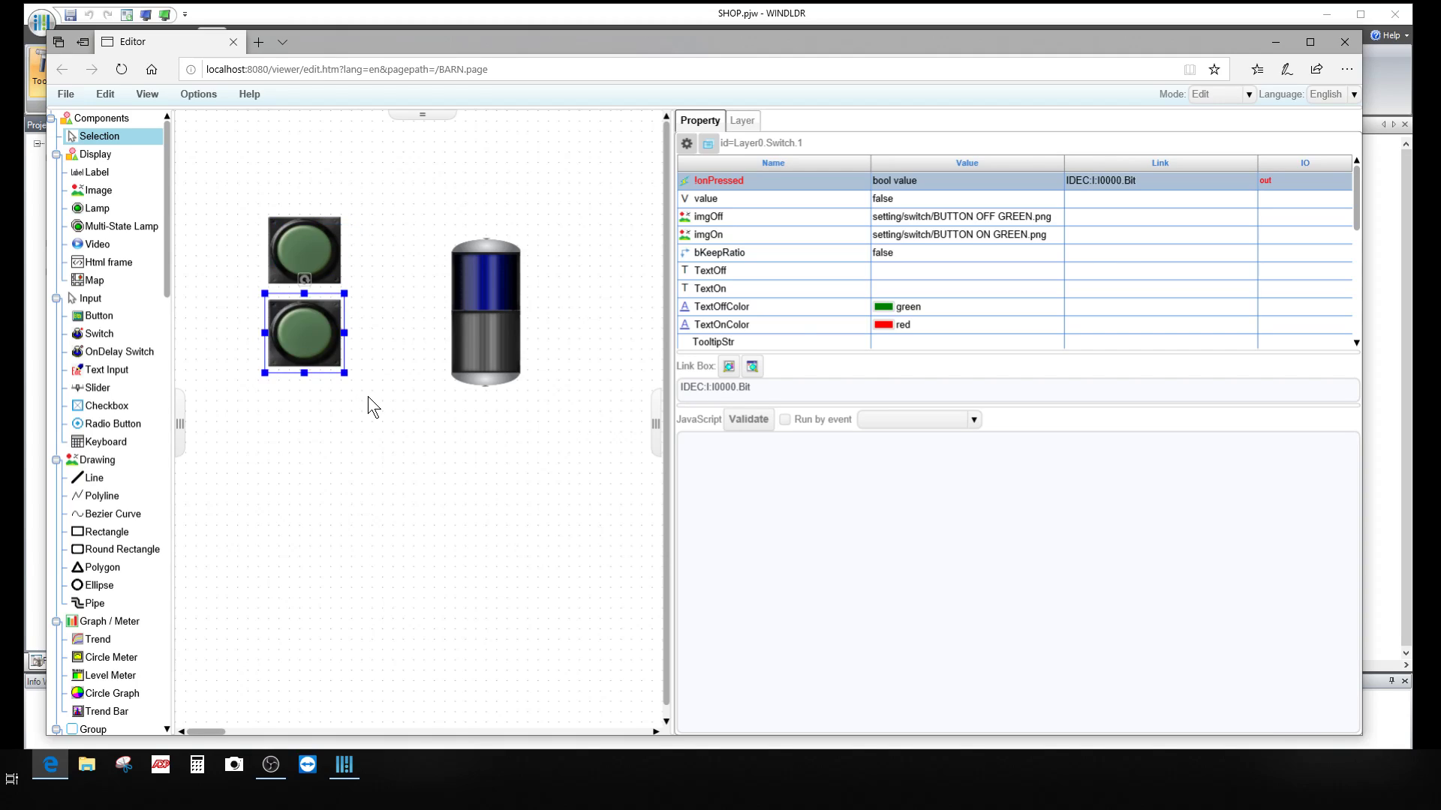
Step: Link the copied button to I:I0001.Bit through the Device Tree
click(728, 367)
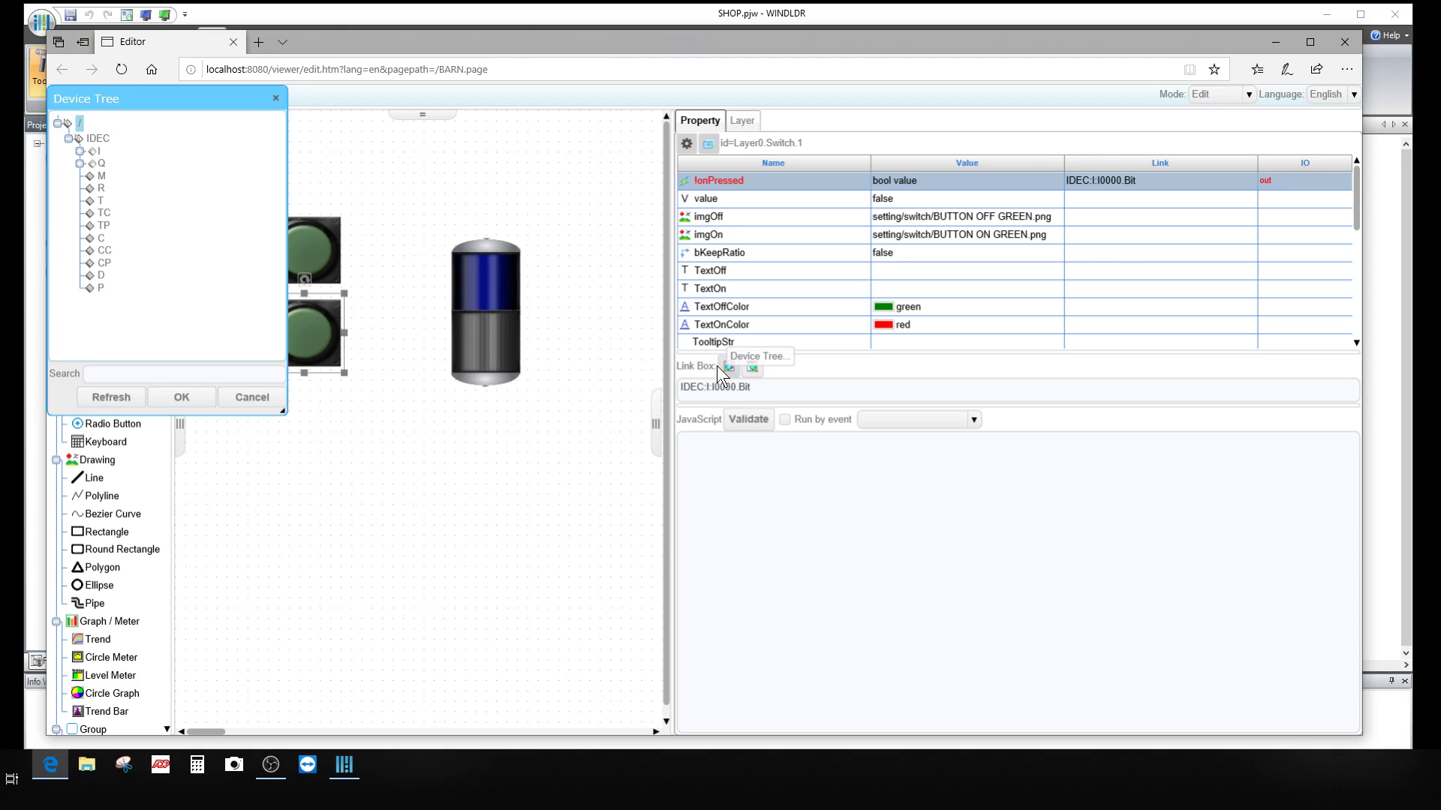
click(79, 151)
click(120, 180)
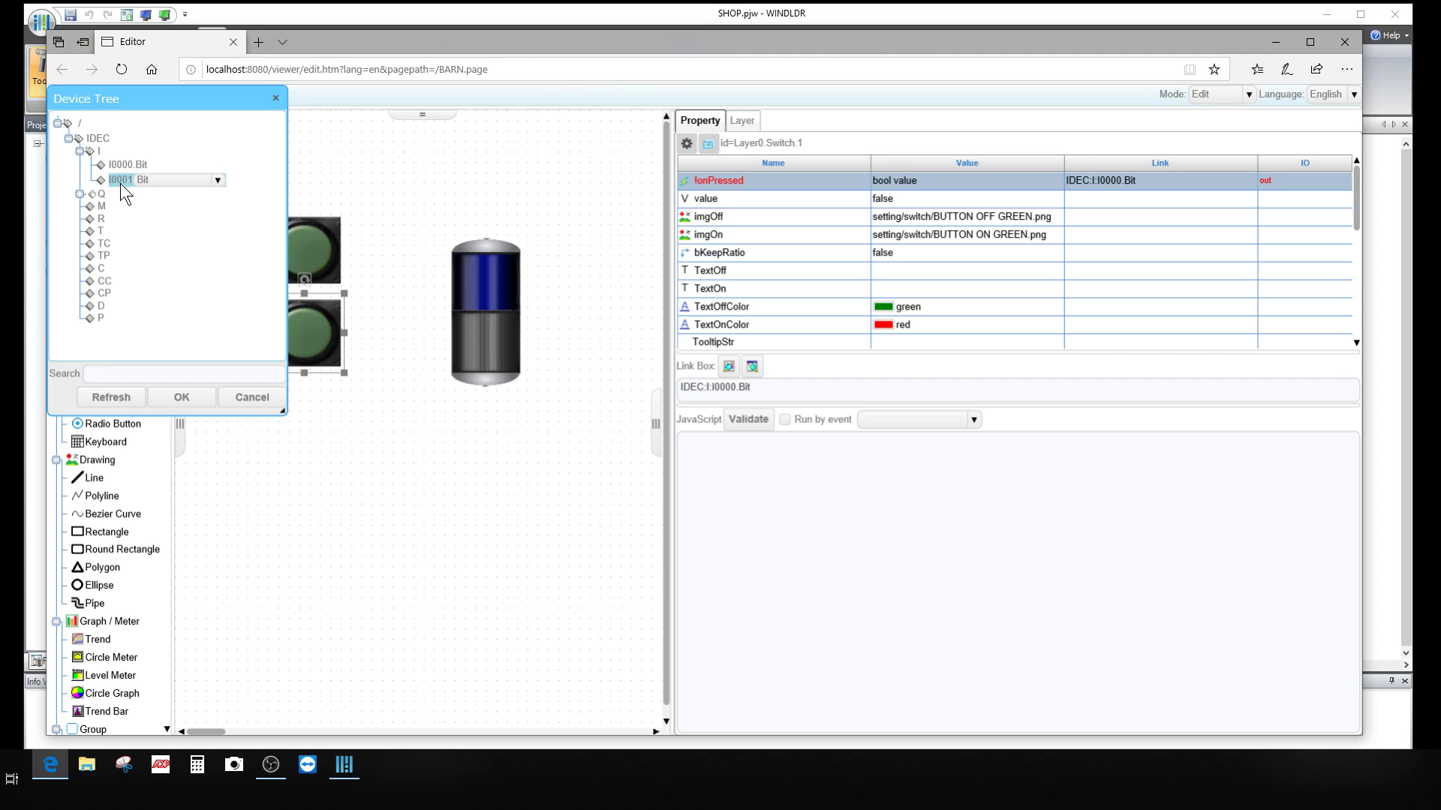
click(183, 396)
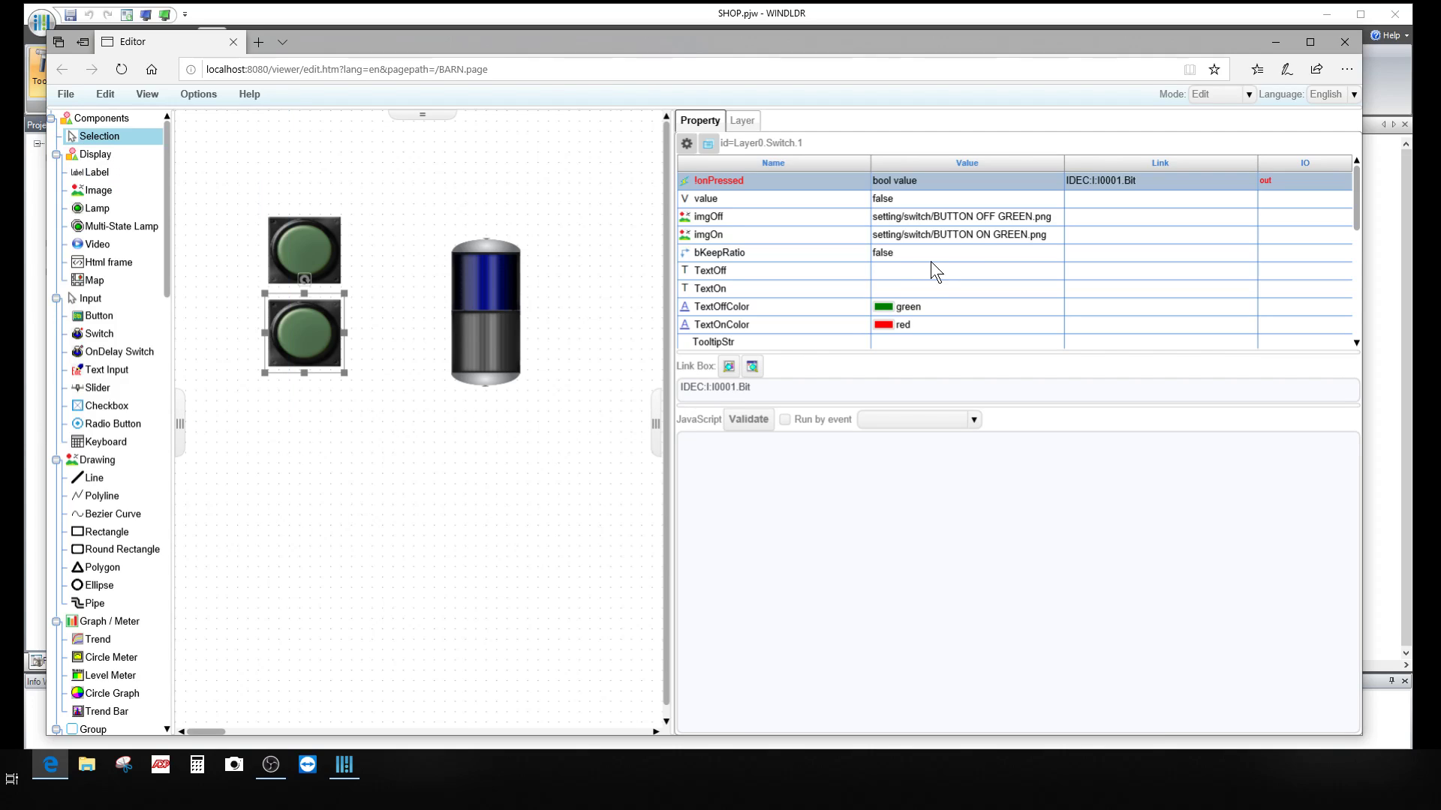
Step: Give the copy the BUTTON OFF RED.png off image and BUTTON ON RED.png on image
click(993, 219)
click(976, 318)
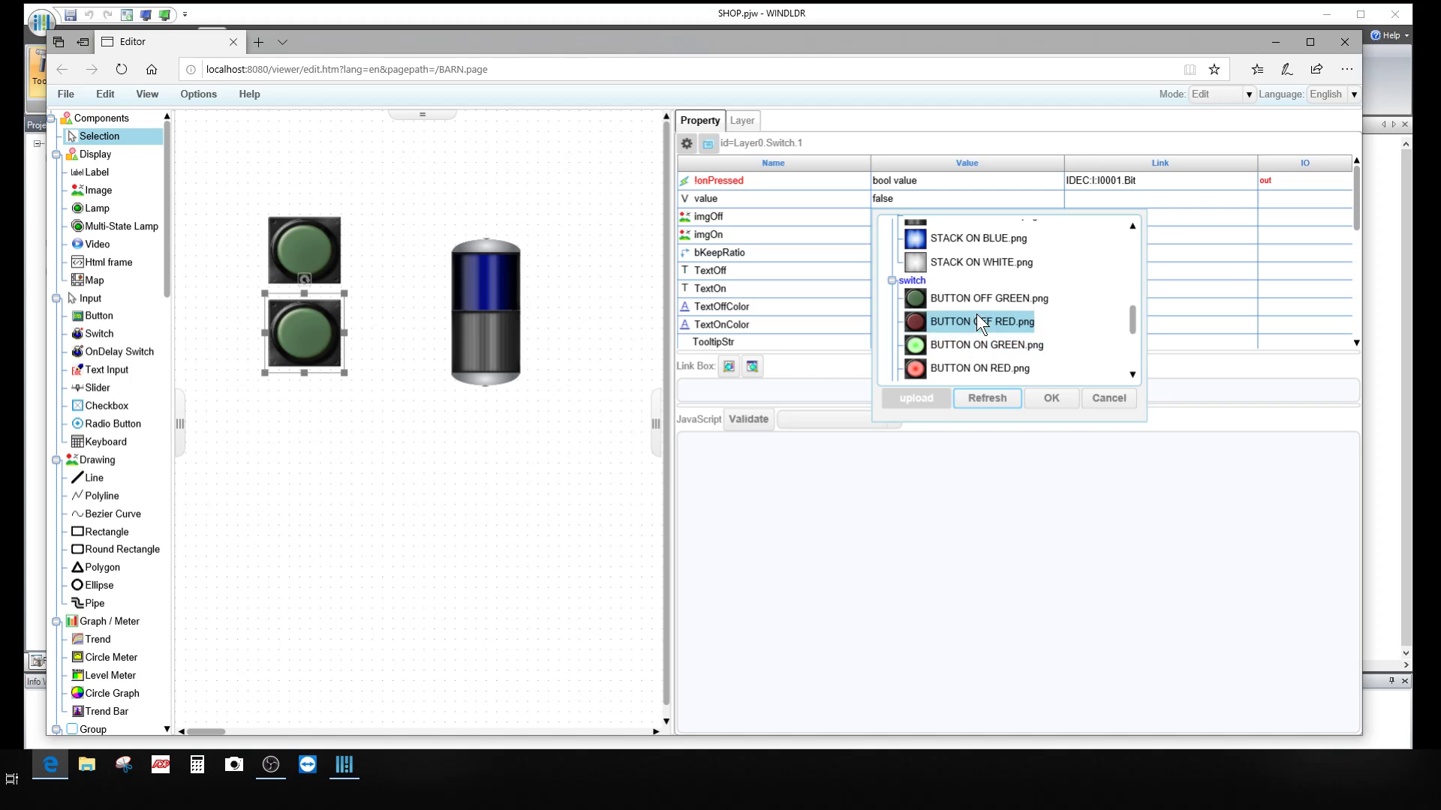
click(1050, 398)
click(1003, 236)
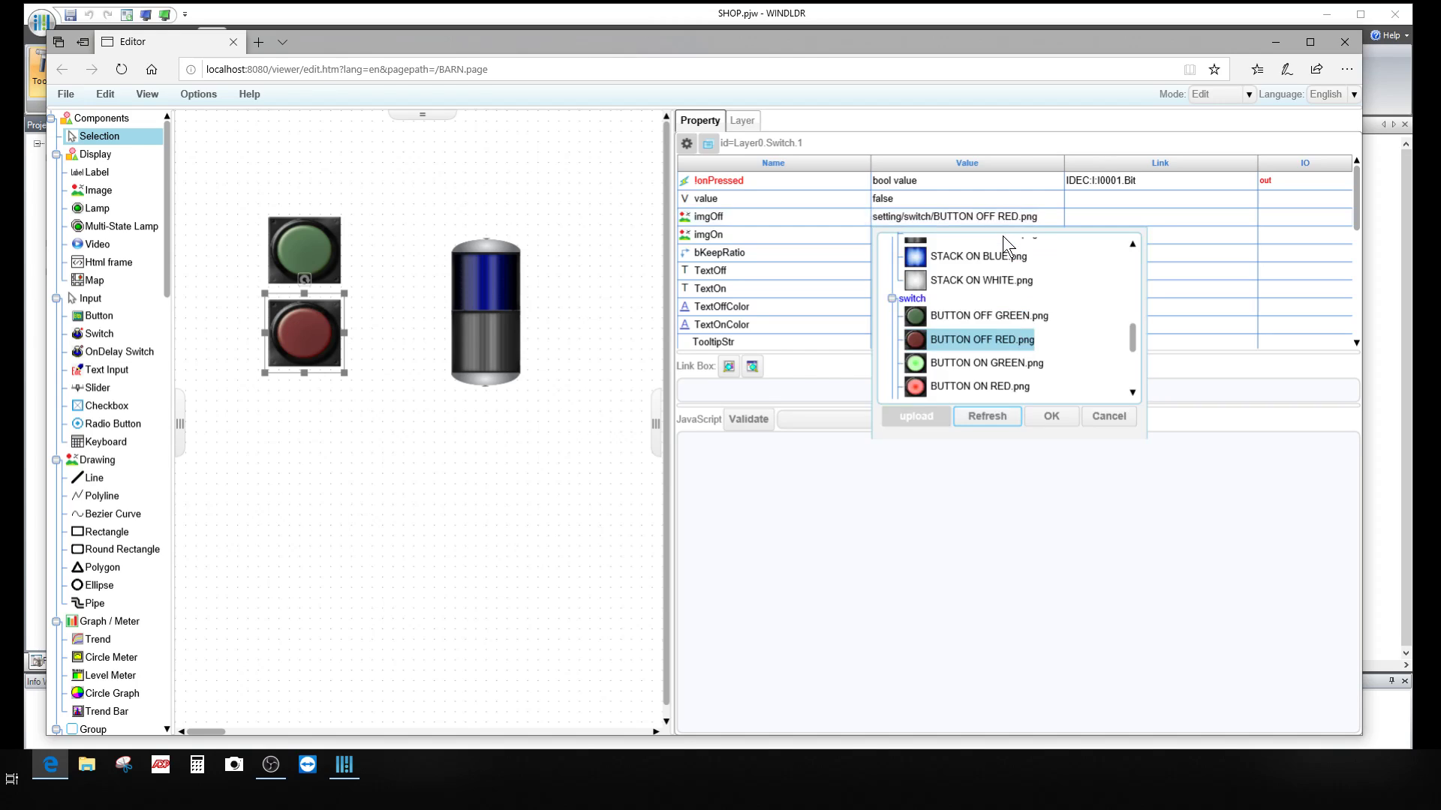
click(998, 386)
click(1051, 415)
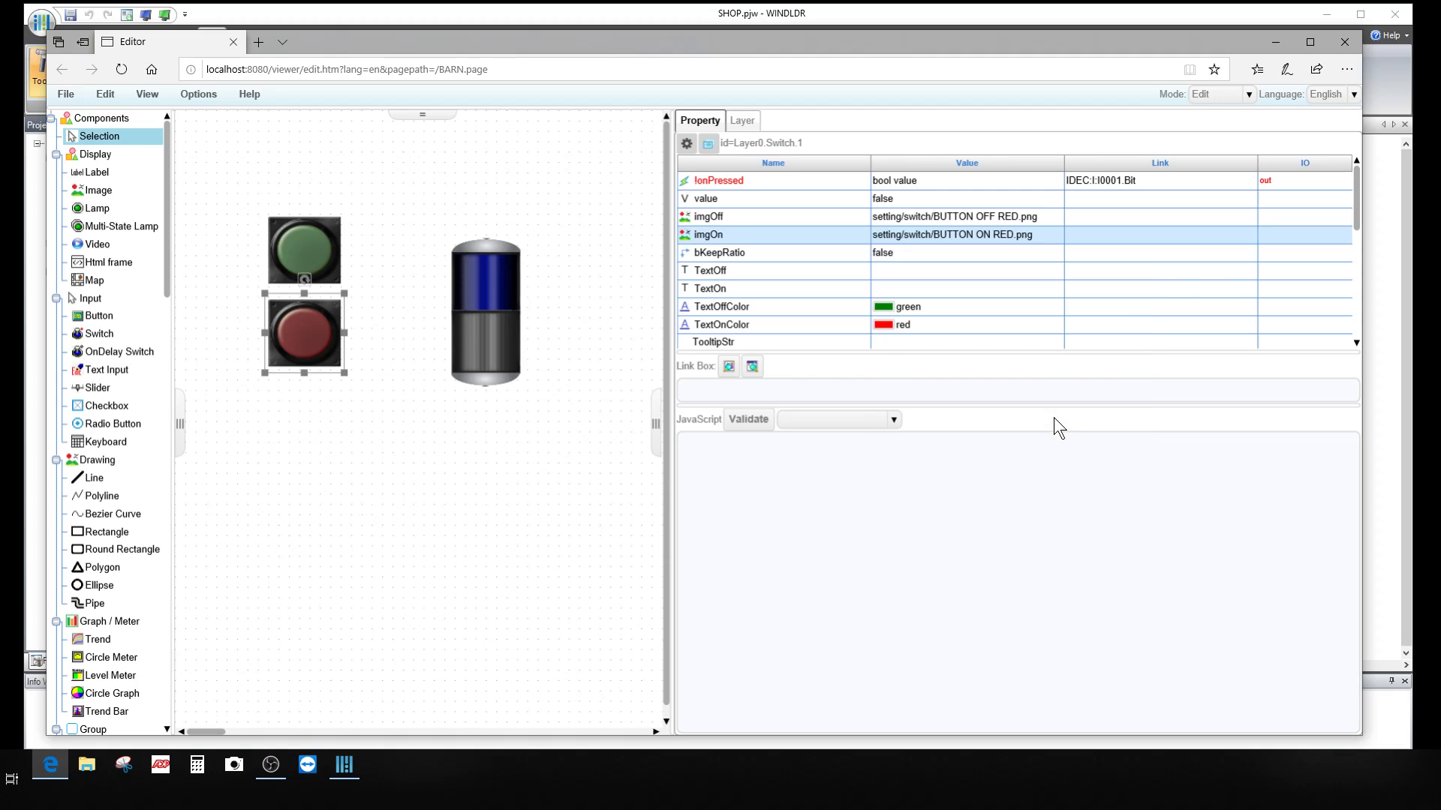
click(493, 448)
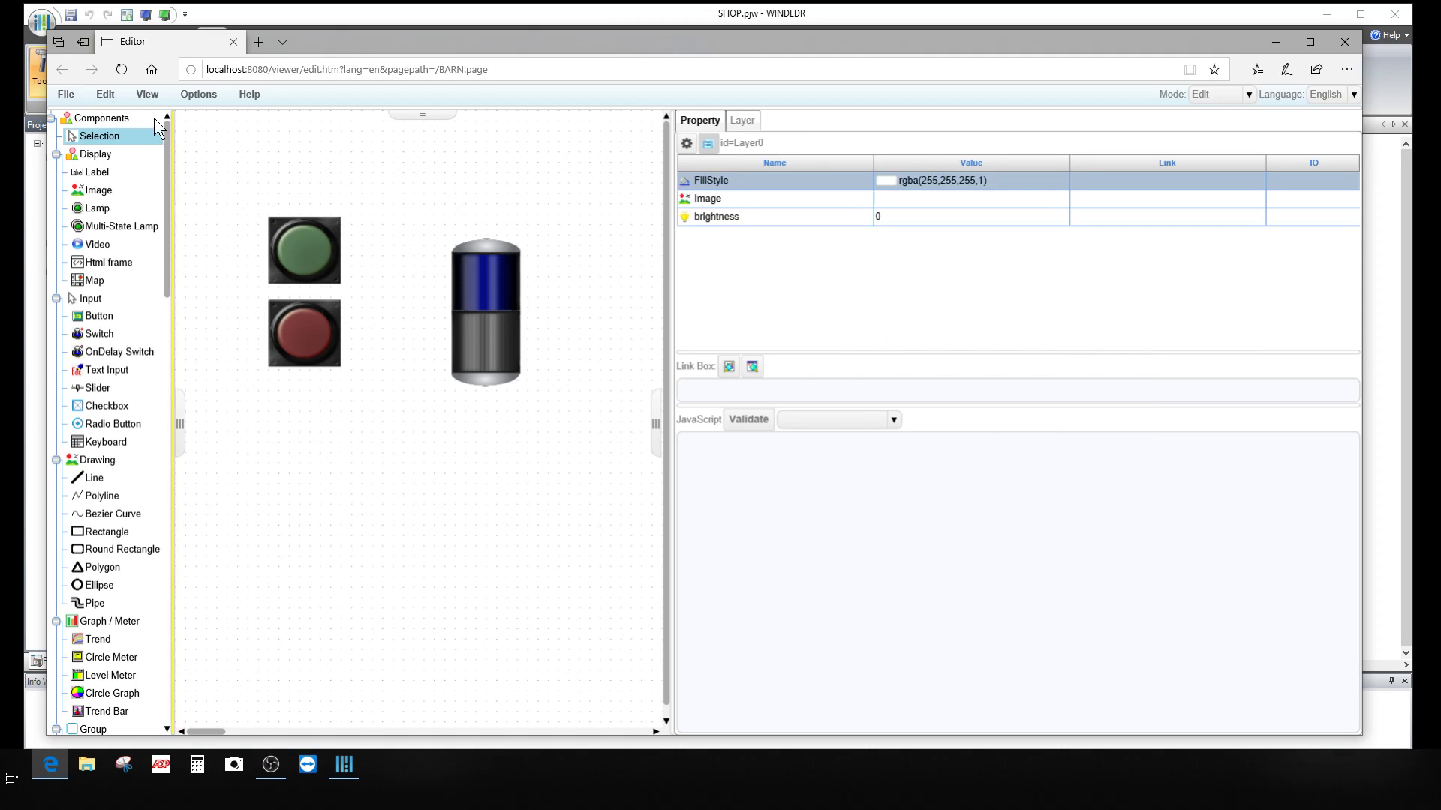
Step: Save the BARN page with File > Save page and acknowledge the success message
click(65, 94)
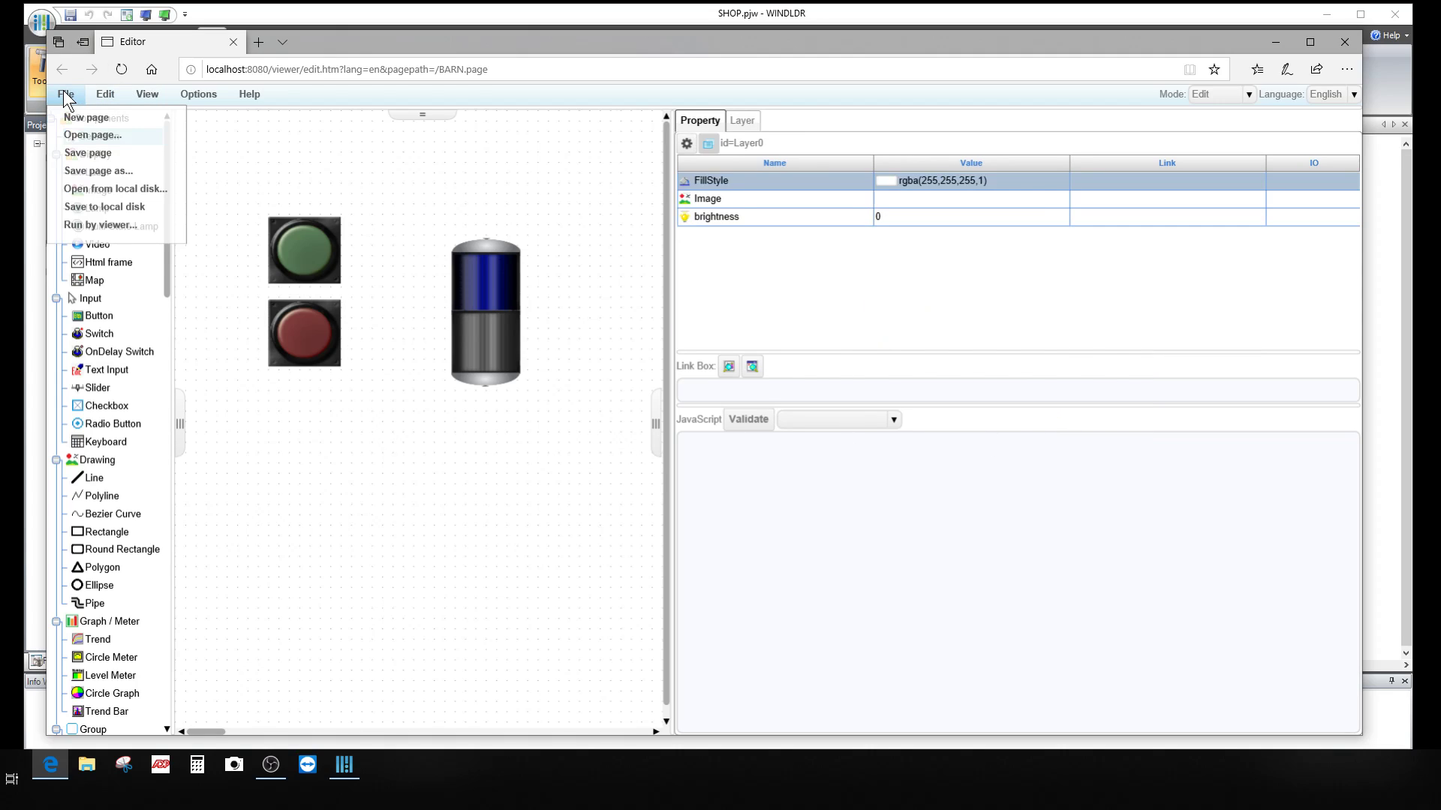
click(103, 153)
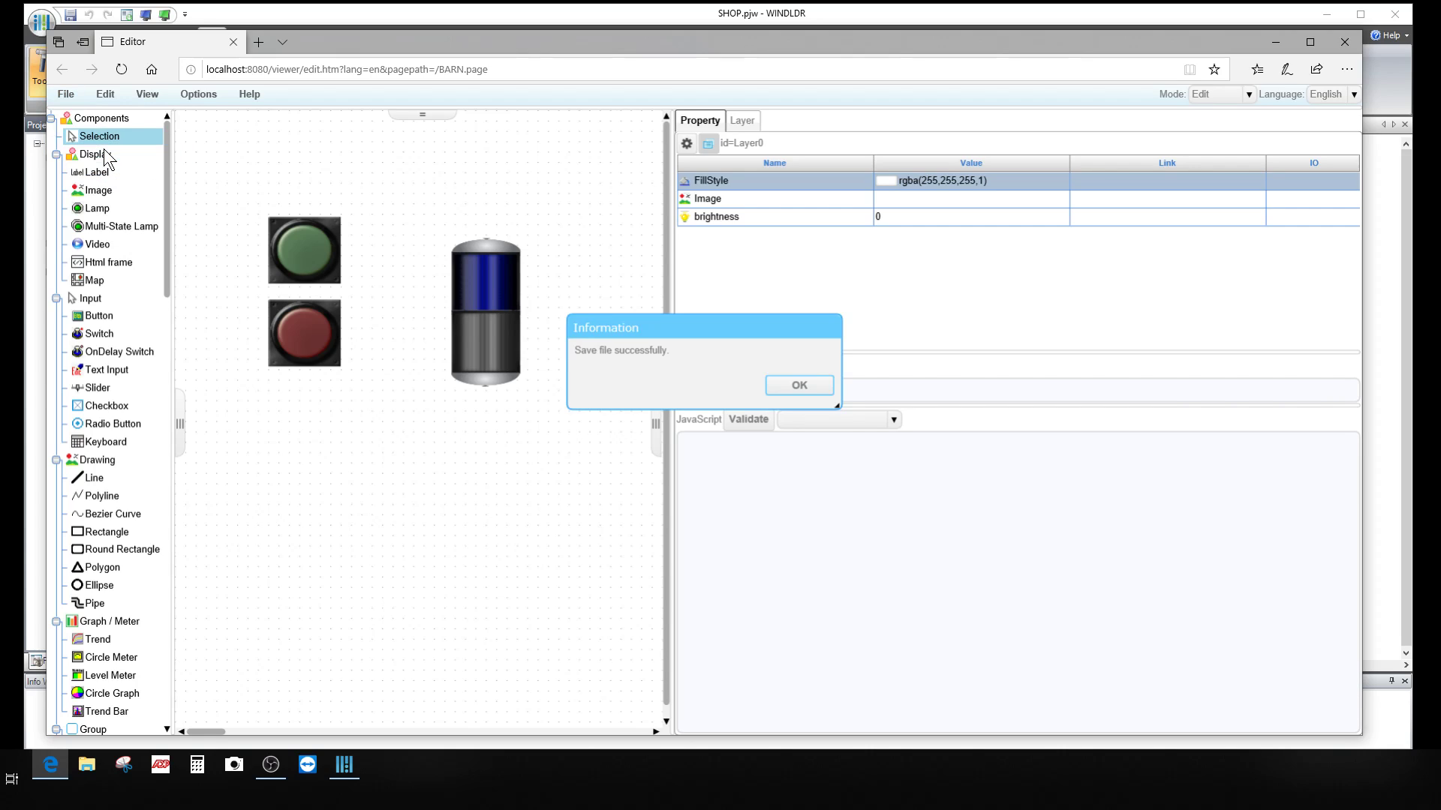
click(800, 386)
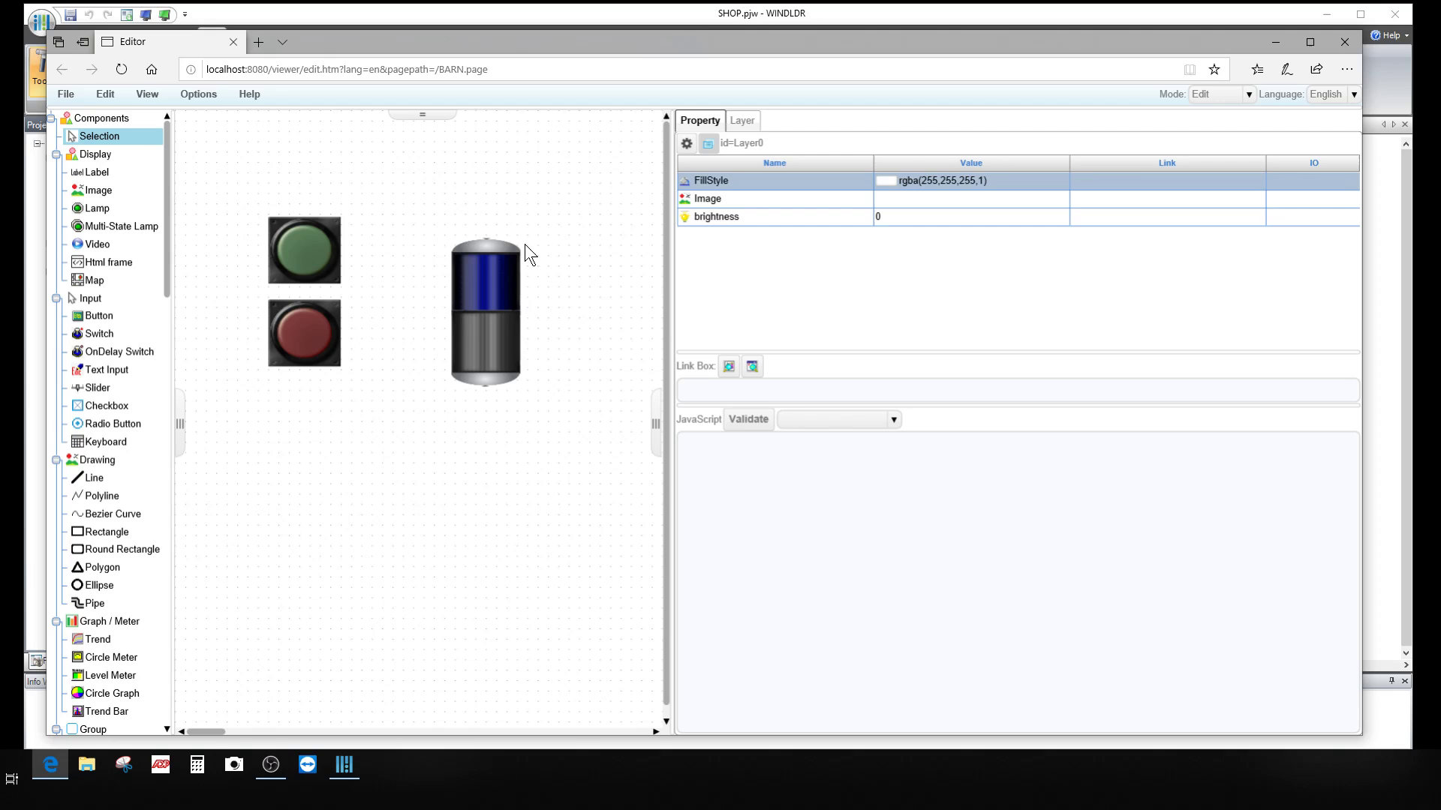
Step: Widen the BARN page canvas by dragging the Property splitter right, then show the ladder program
drag(168, 231, 208, 197)
drag(673, 300, 808, 314)
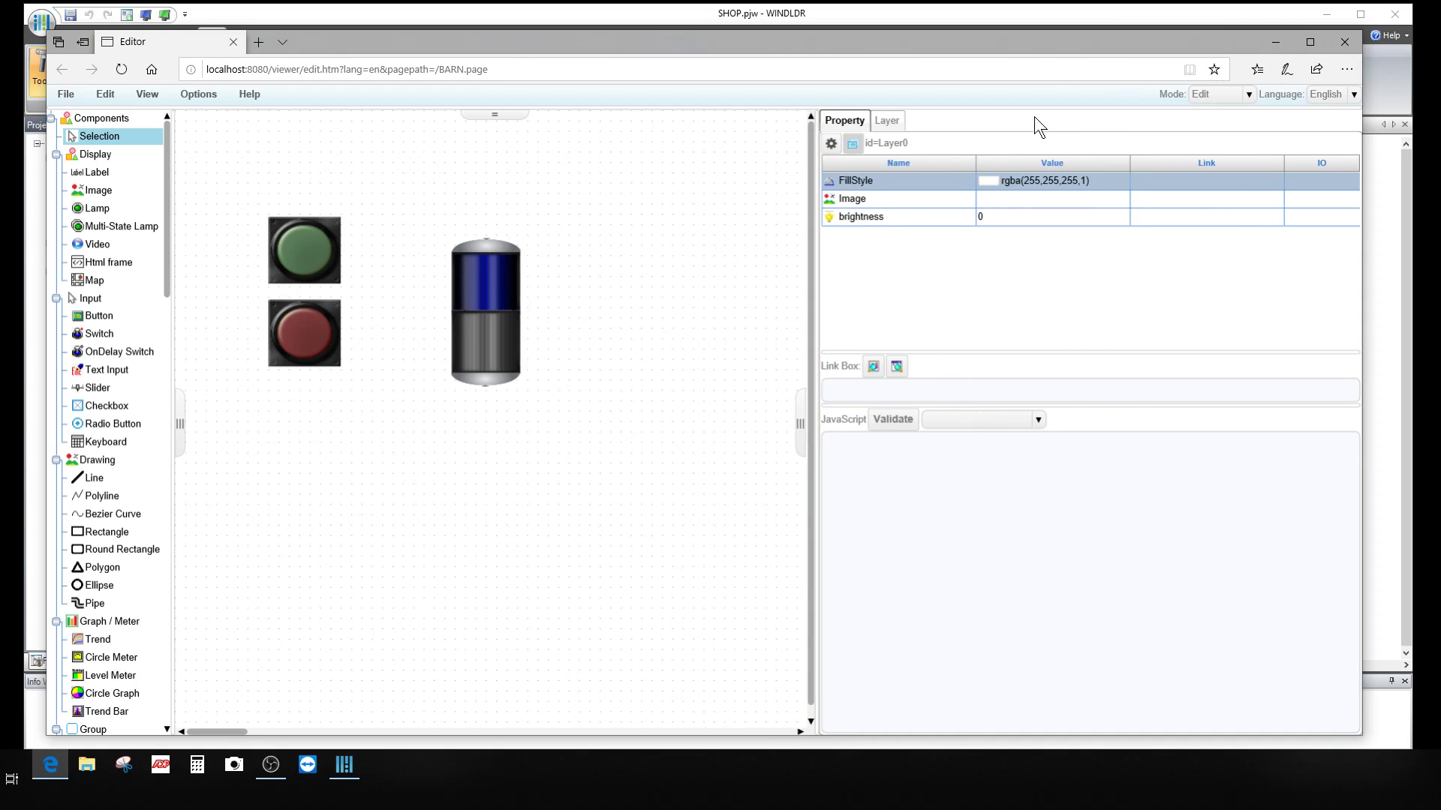
click(854, 15)
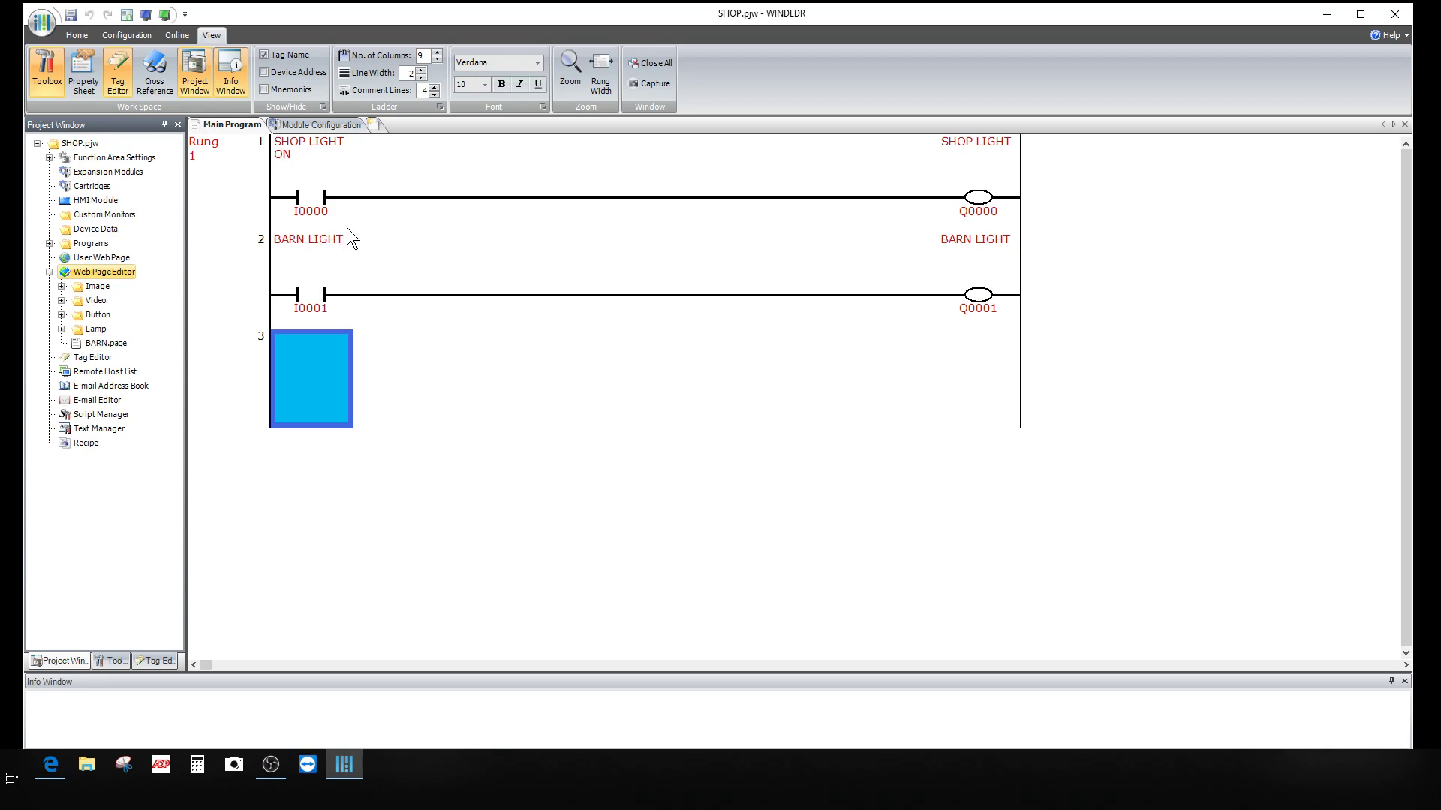
Step: Simulate the ladder, toggling I0000 to light SHOP LIGHT and testing I0001, then reopen the BARN page
click(165, 14)
click(314, 199)
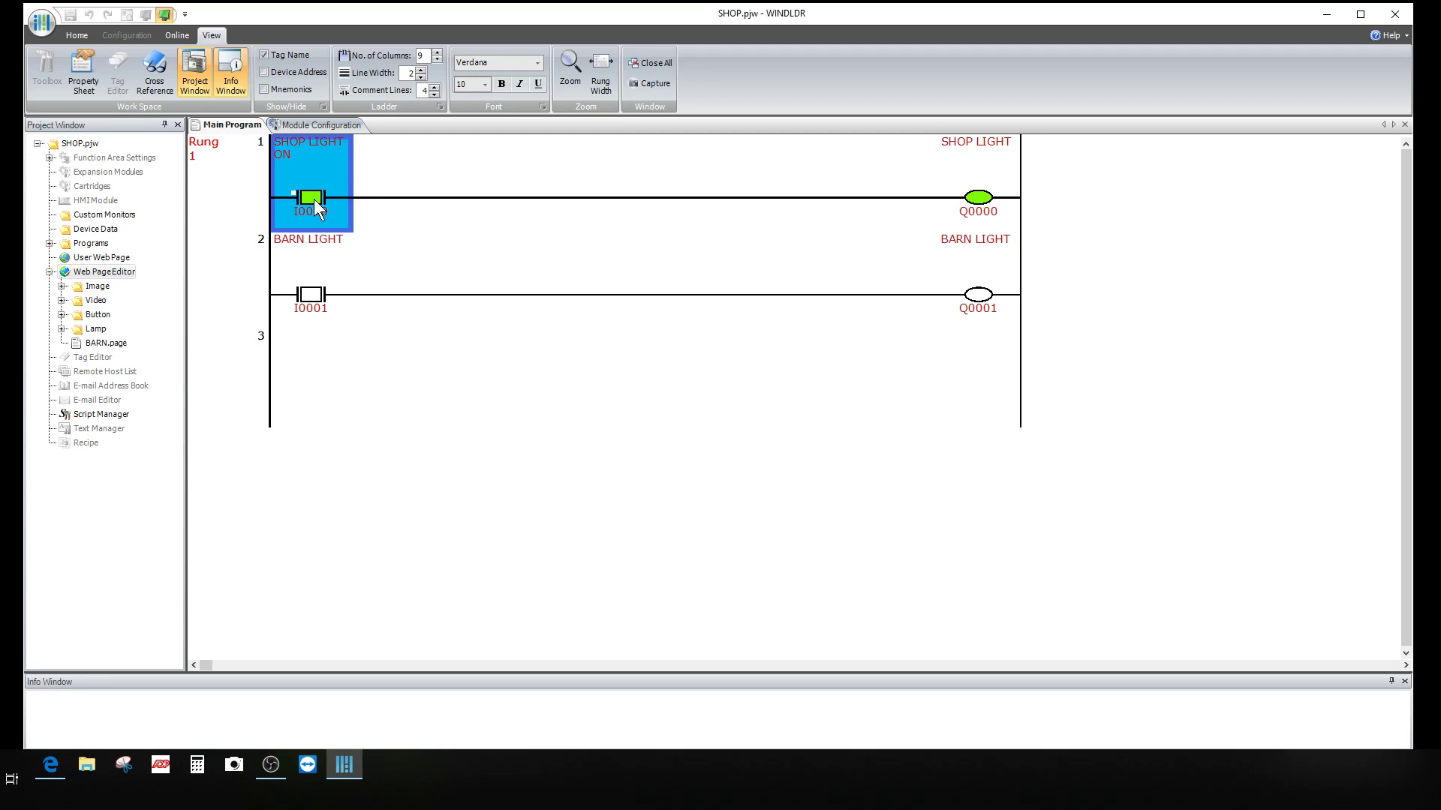
click(303, 294)
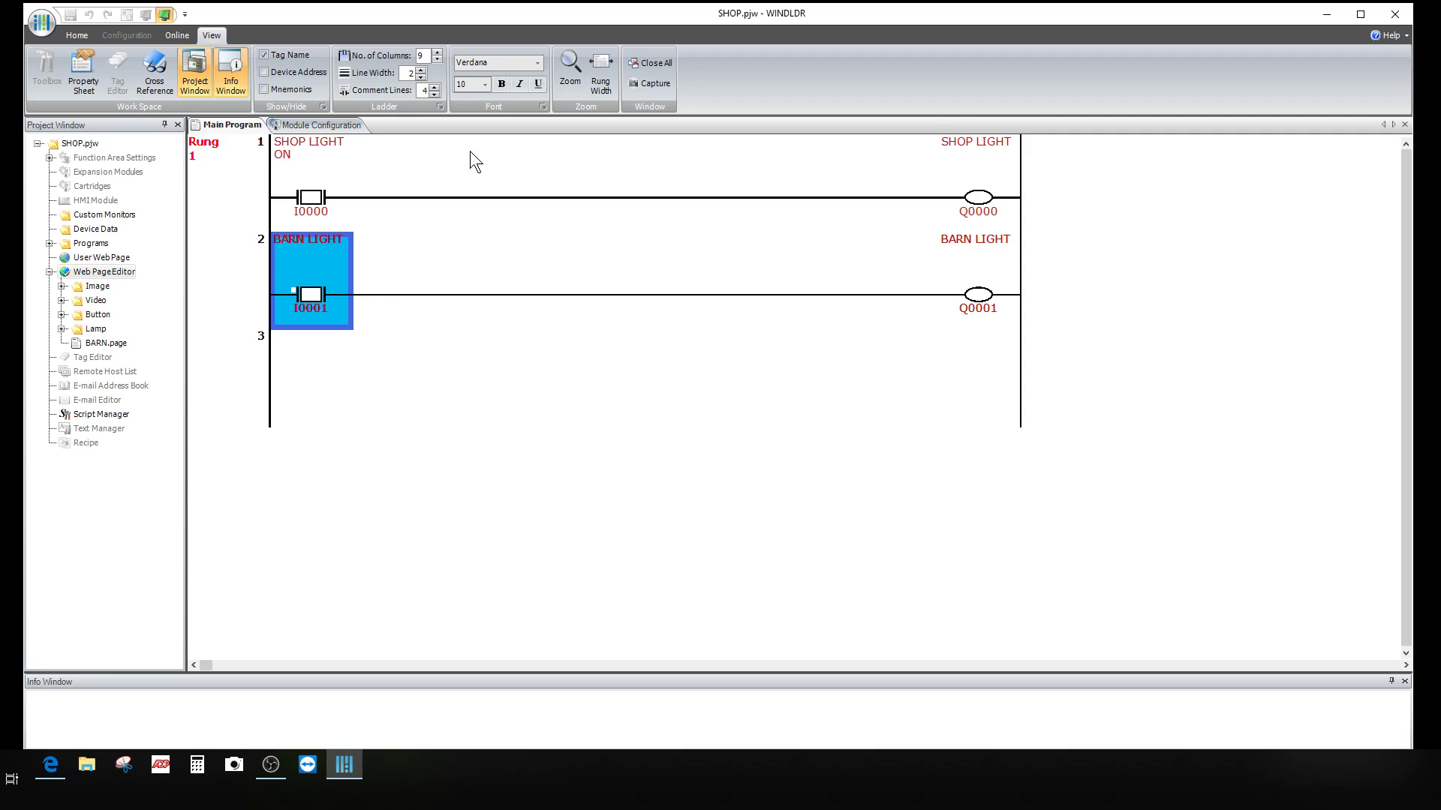
click(474, 198)
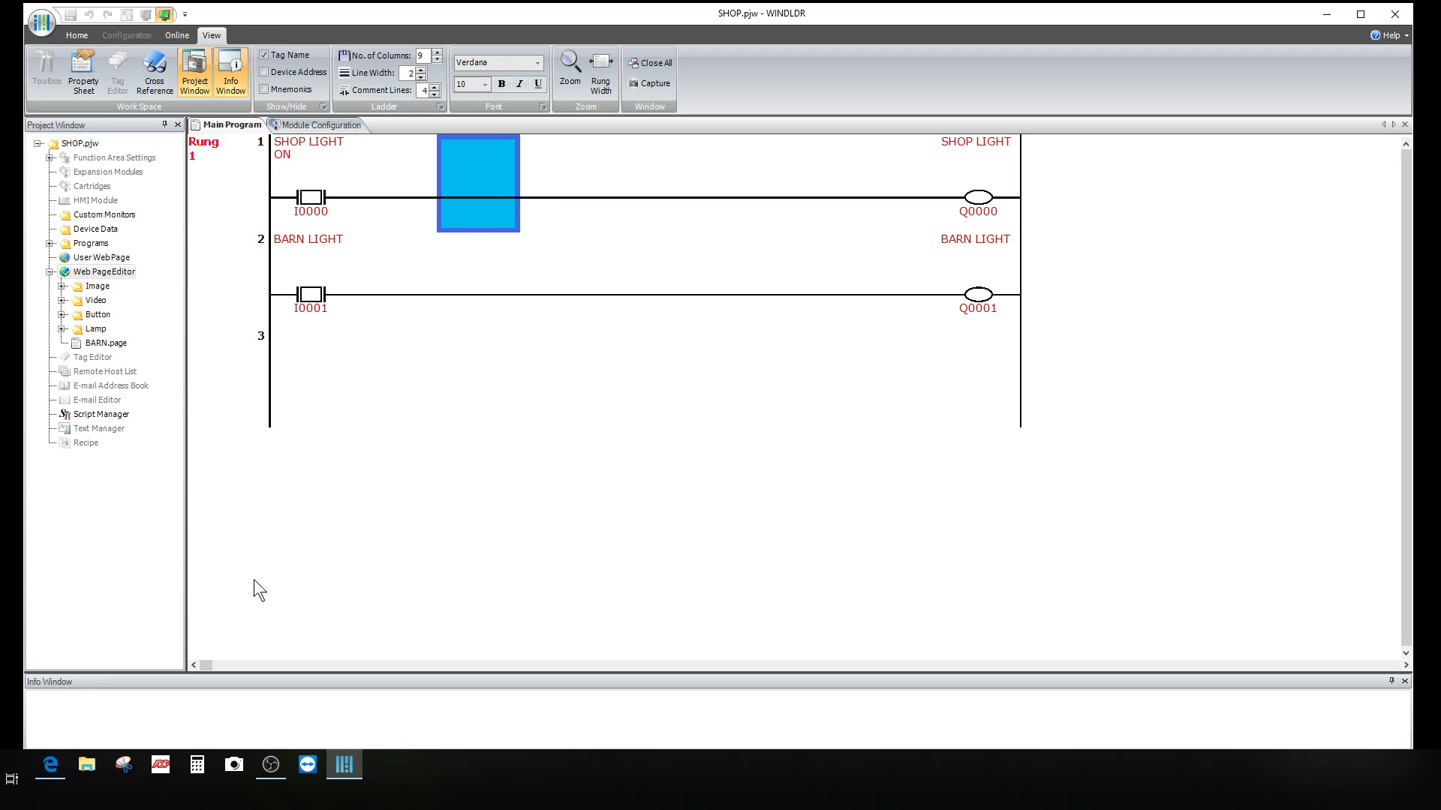
click(54, 764)
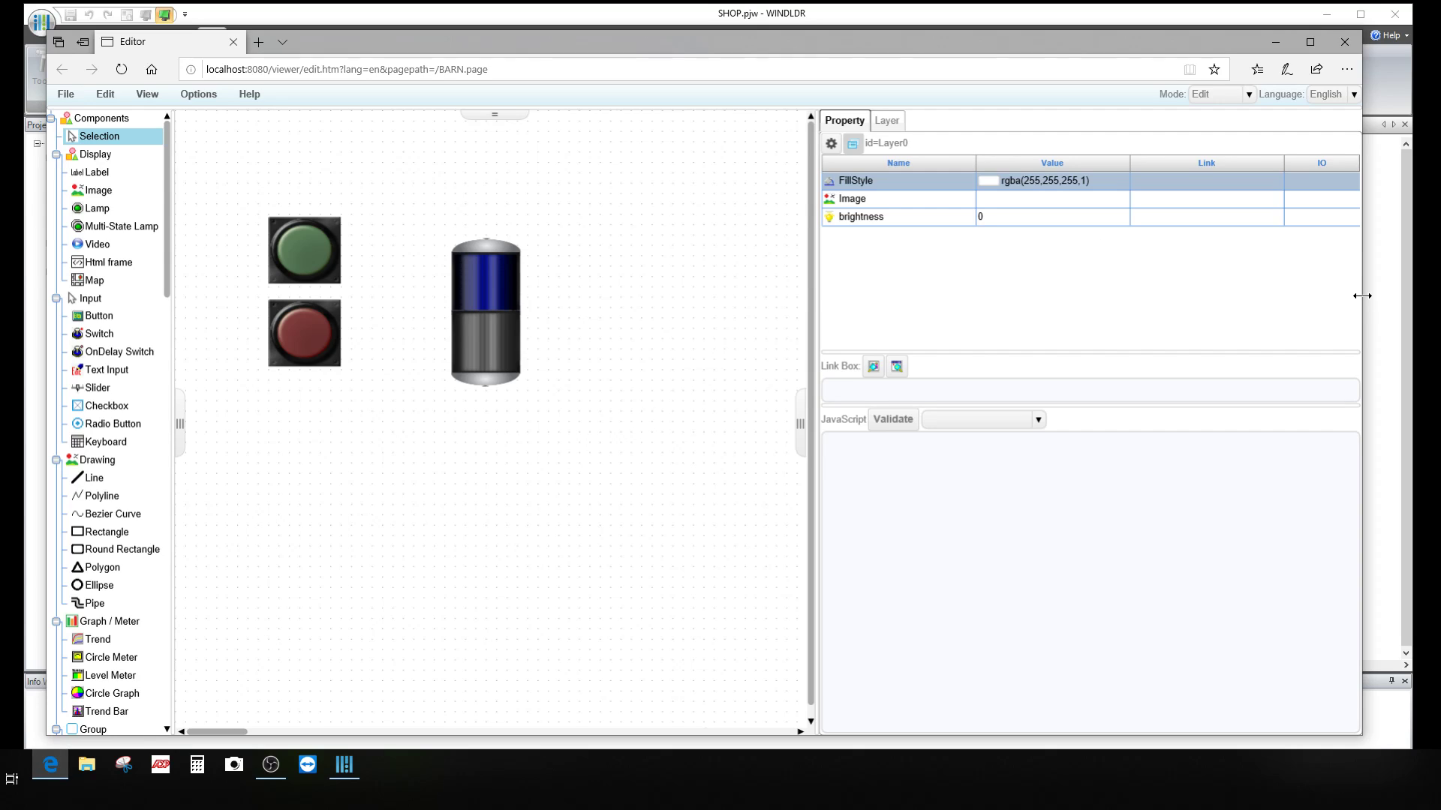
Step: Resize the BARN page editor and SHOP.pjw ladder windows to sit side by side
drag(1362, 296, 833, 365)
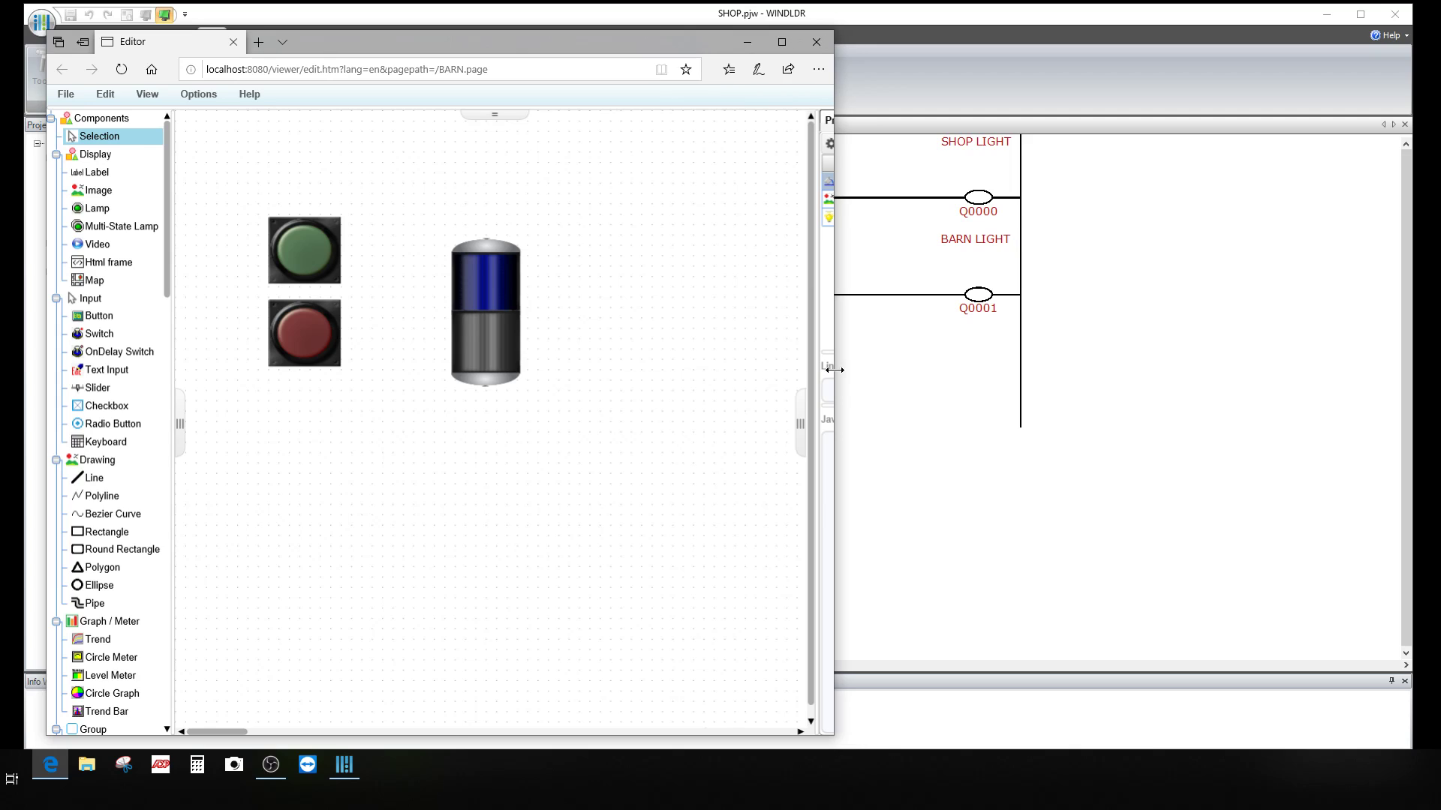
click(878, 16)
drag(21, 310, 542, 365)
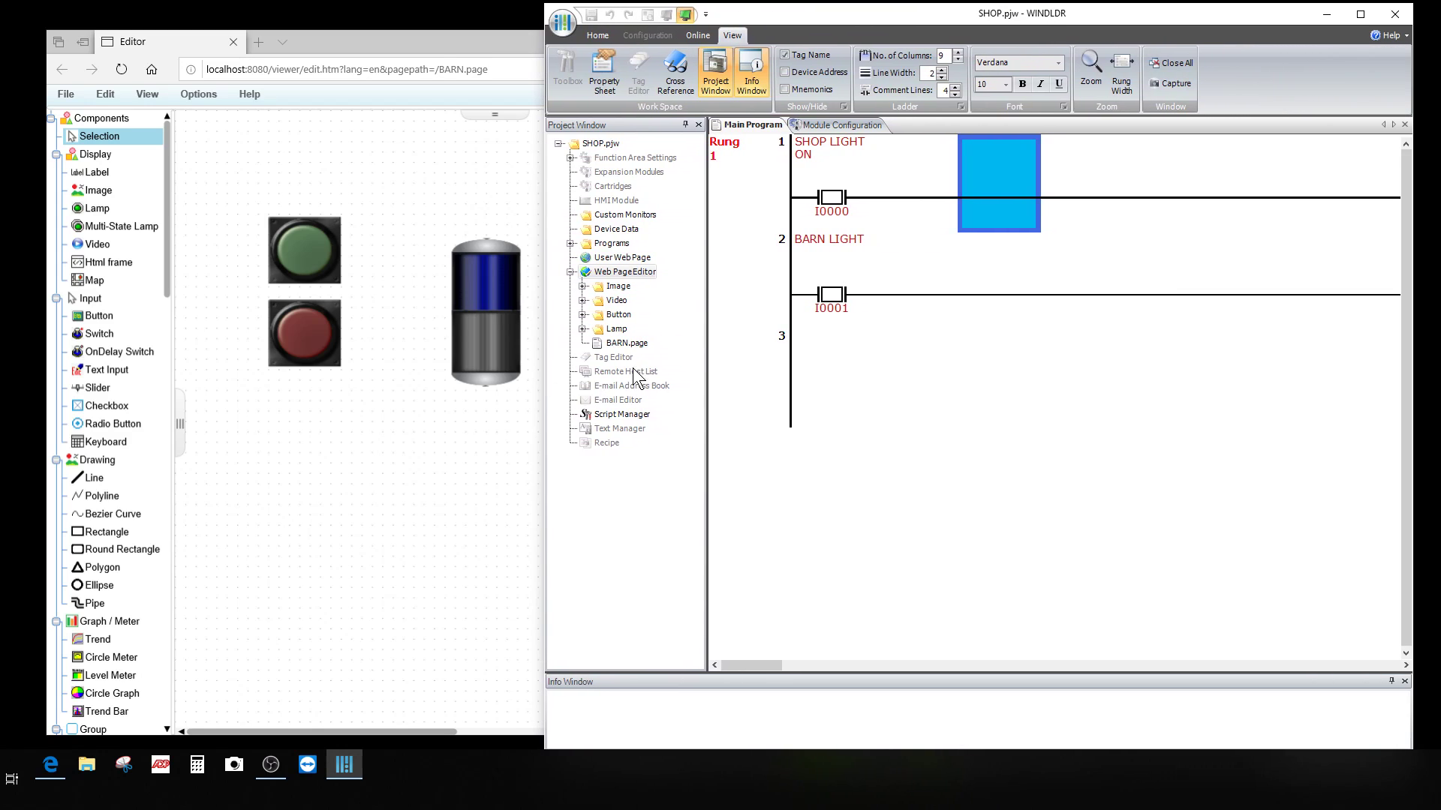
drag(704, 362, 587, 376)
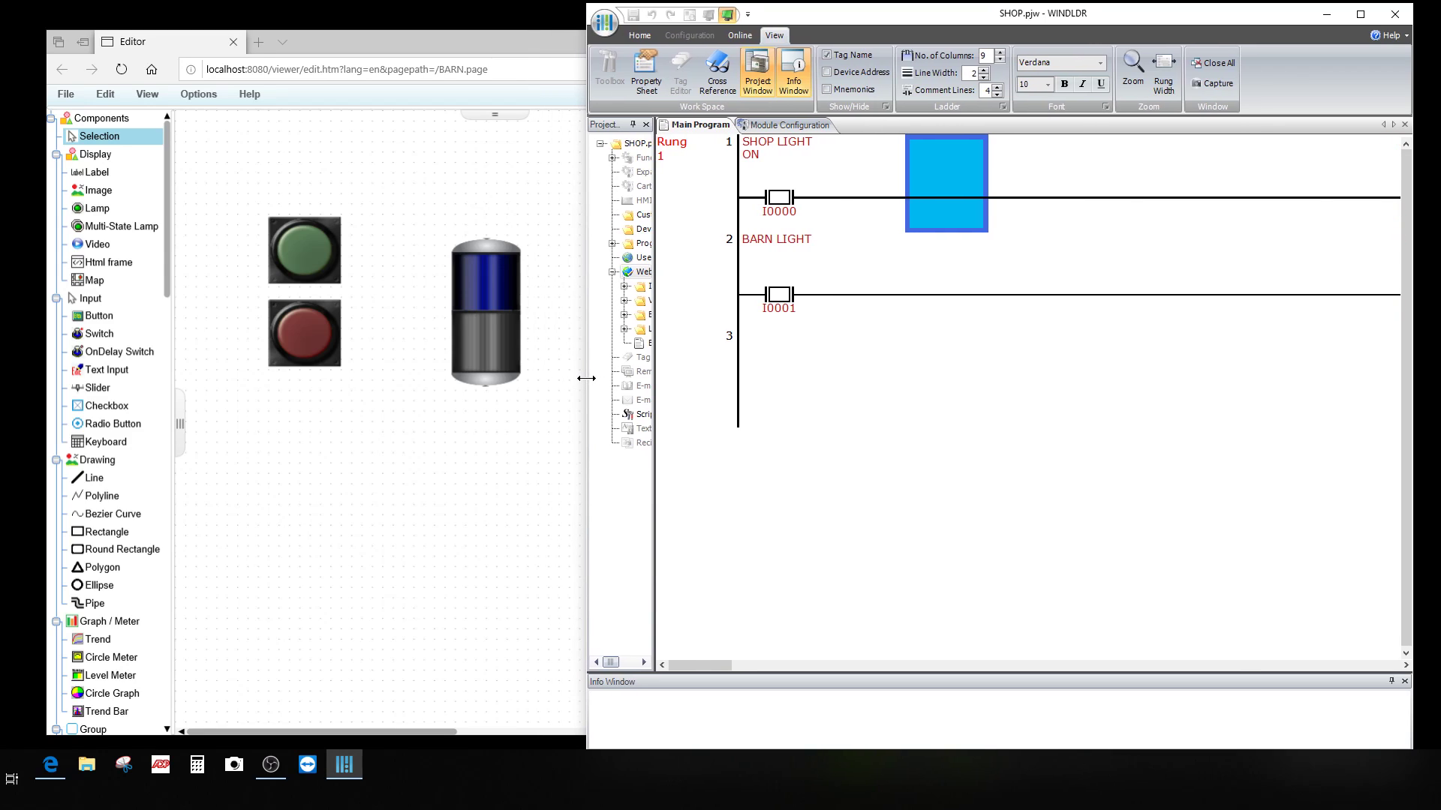
click(380, 44)
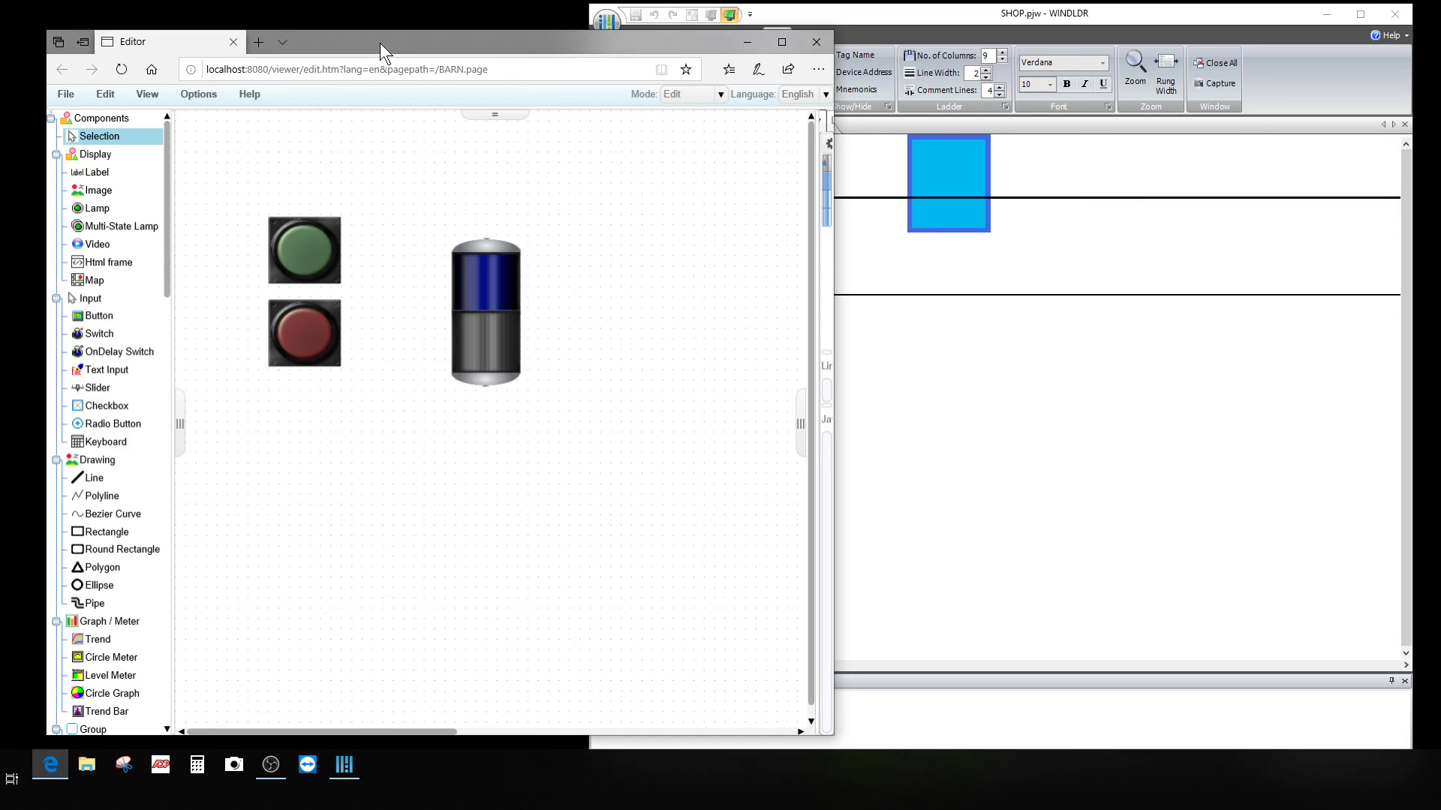
drag(836, 259, 665, 281)
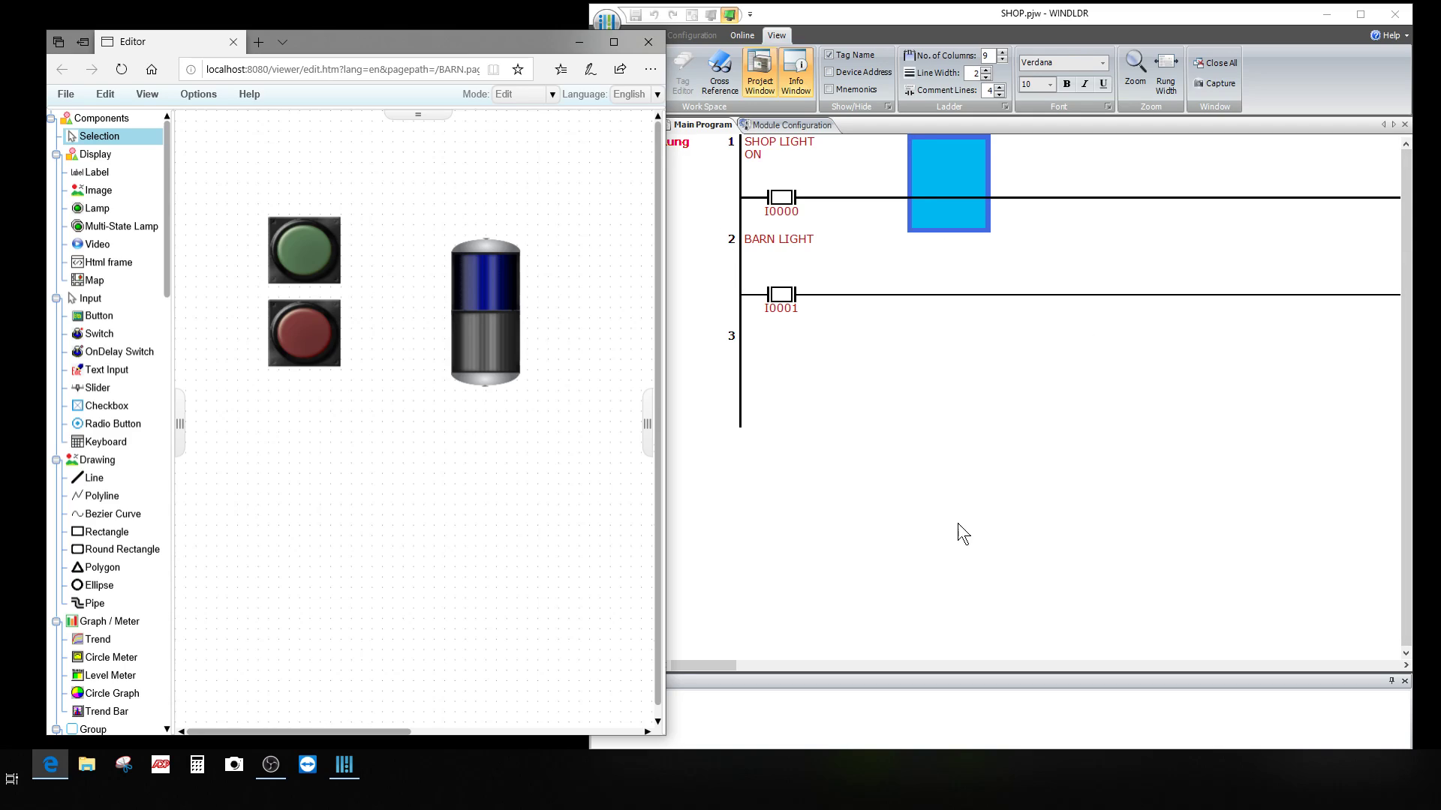
click(851, 534)
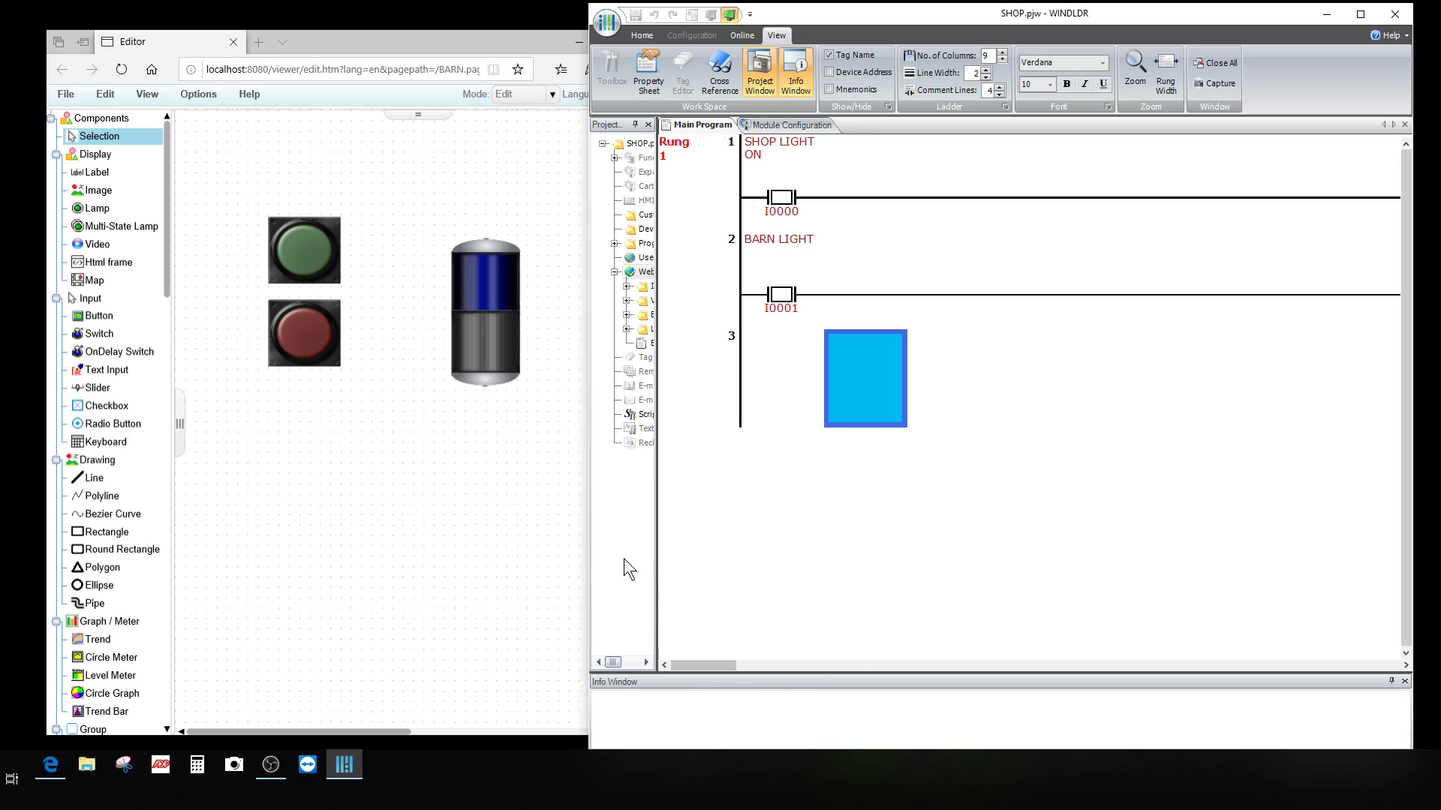
drag(587, 455, 530, 474)
drag(526, 475, 521, 474)
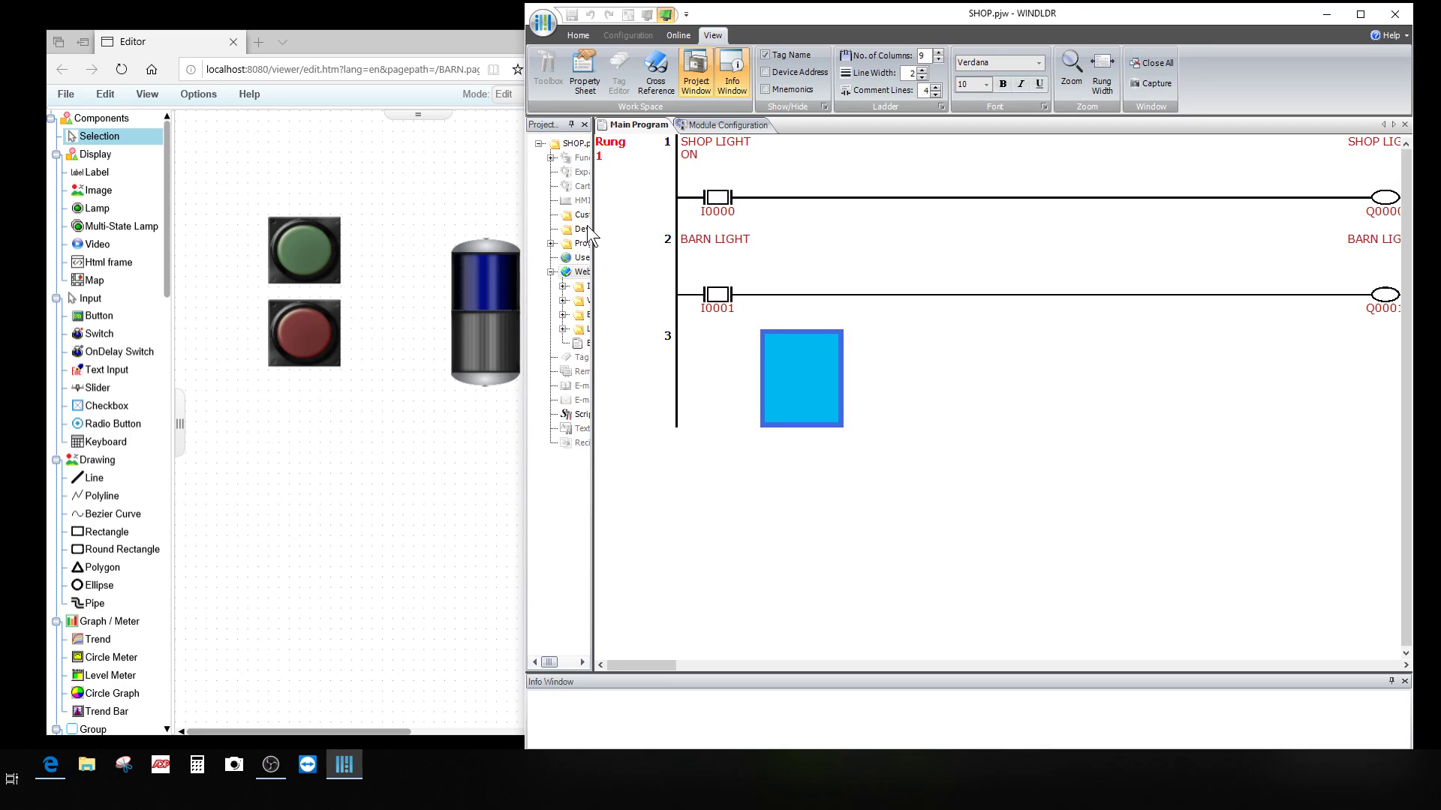
Step: Start ladder simulation and open the page editor's Mode dropdown
click(664, 15)
click(431, 160)
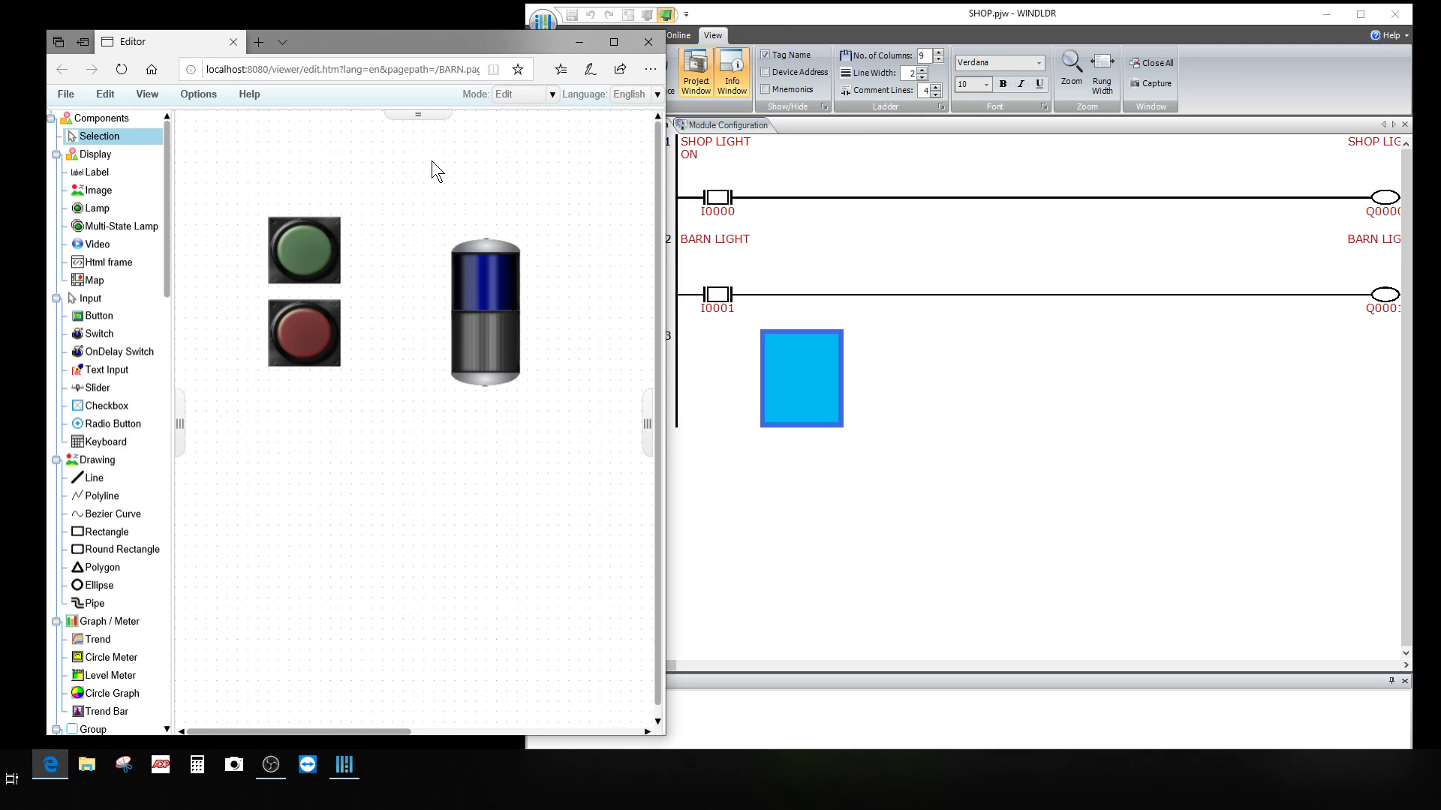
click(552, 93)
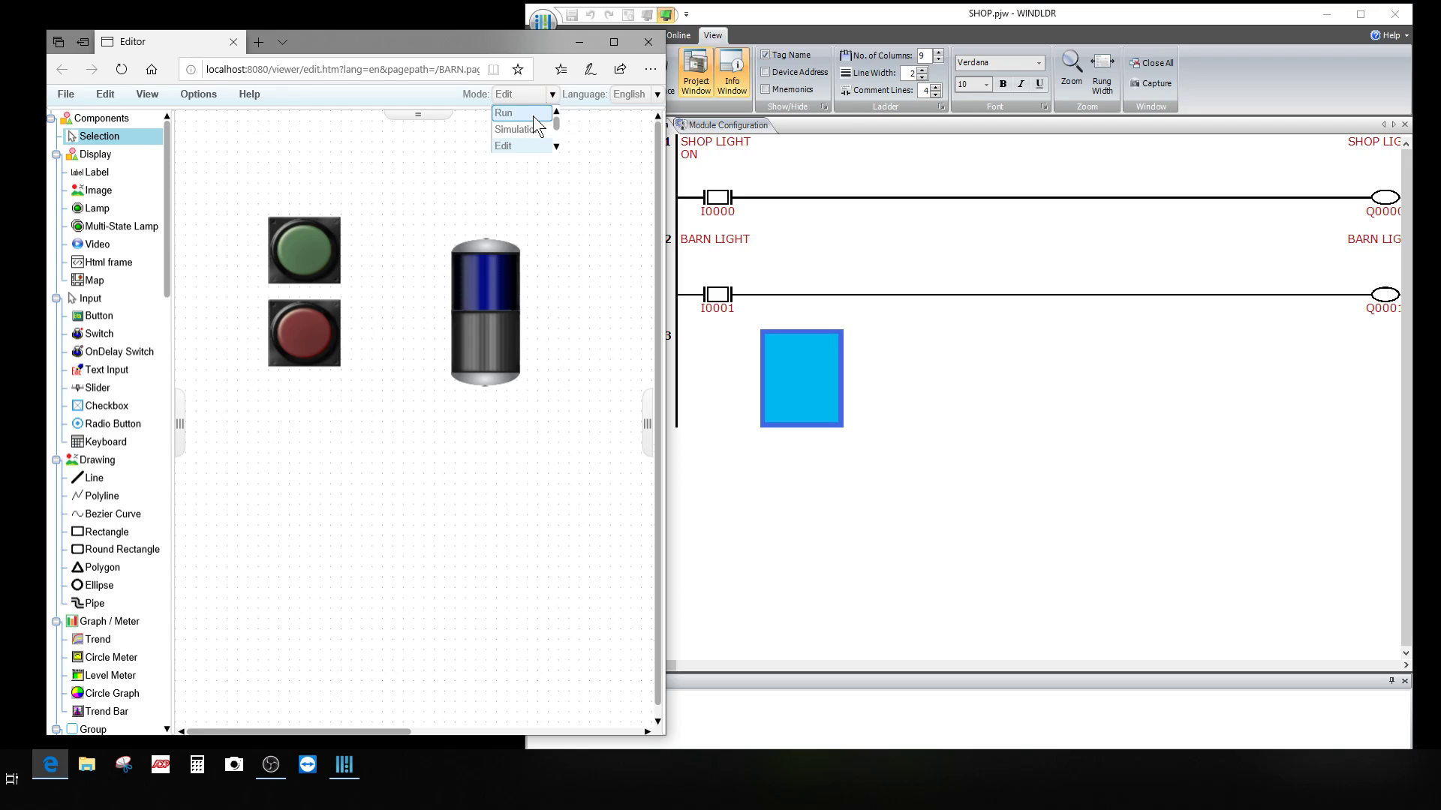
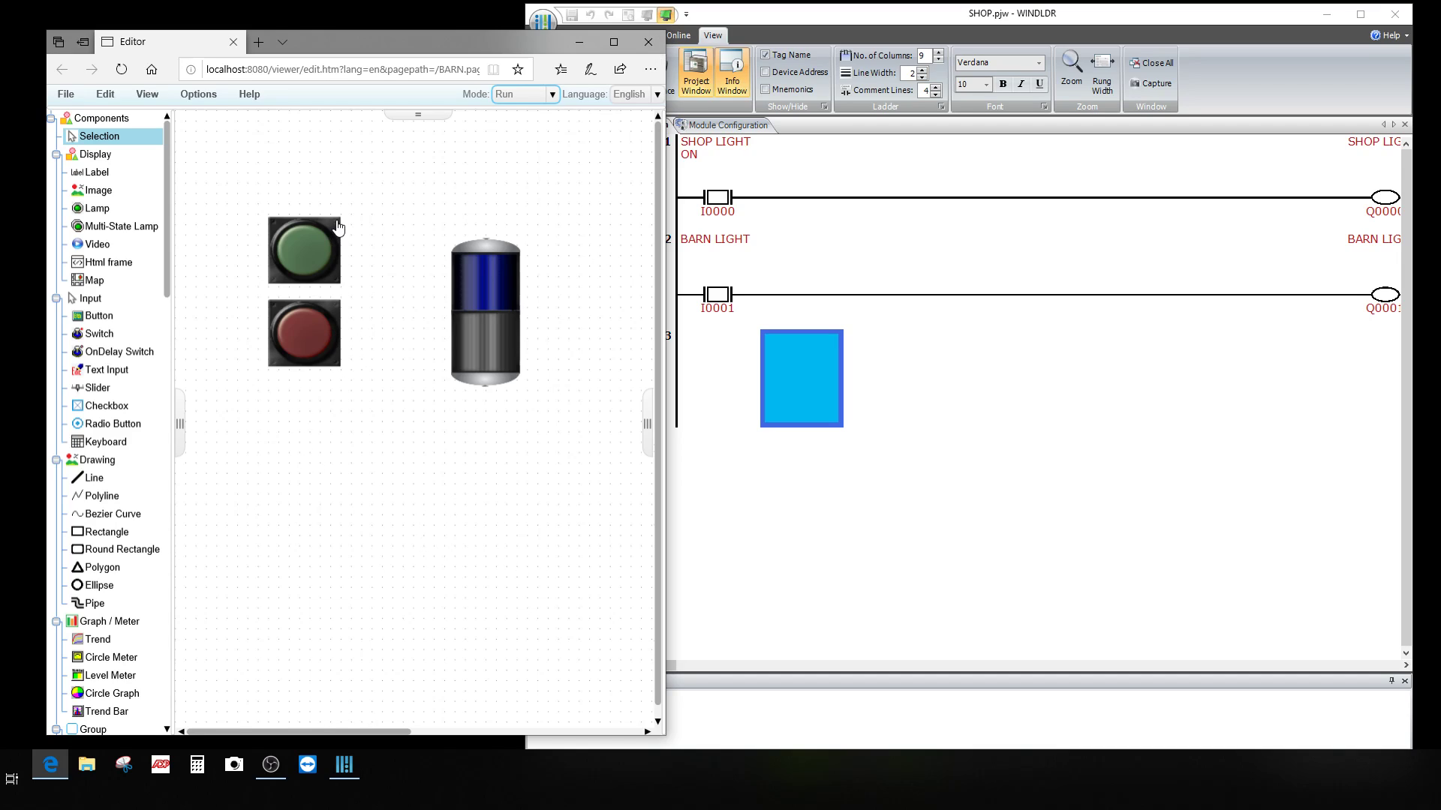
Step: Press and release the green pushbutton, then the red one, energizing I0000 and I0001 in turn
click(308, 256)
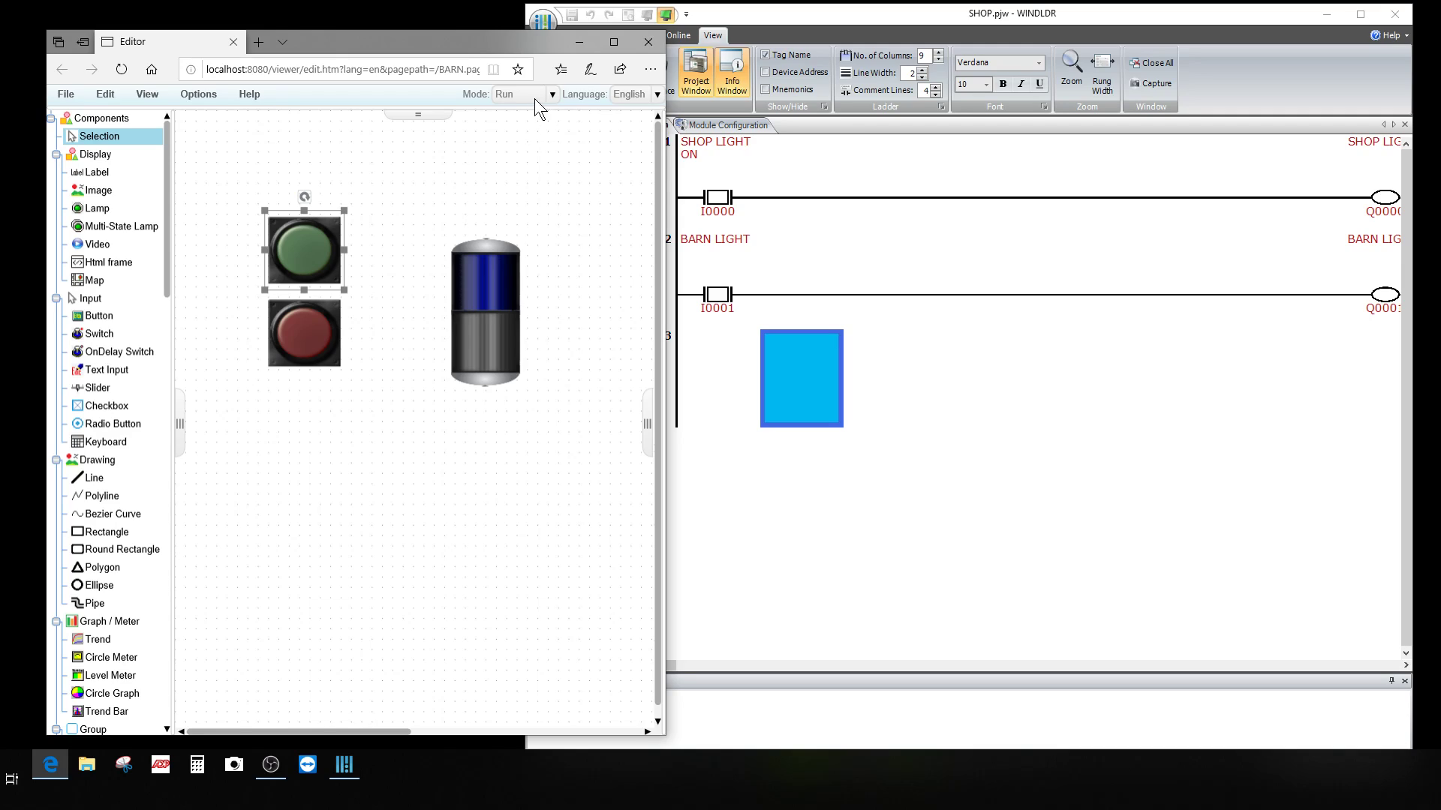
click(304, 246)
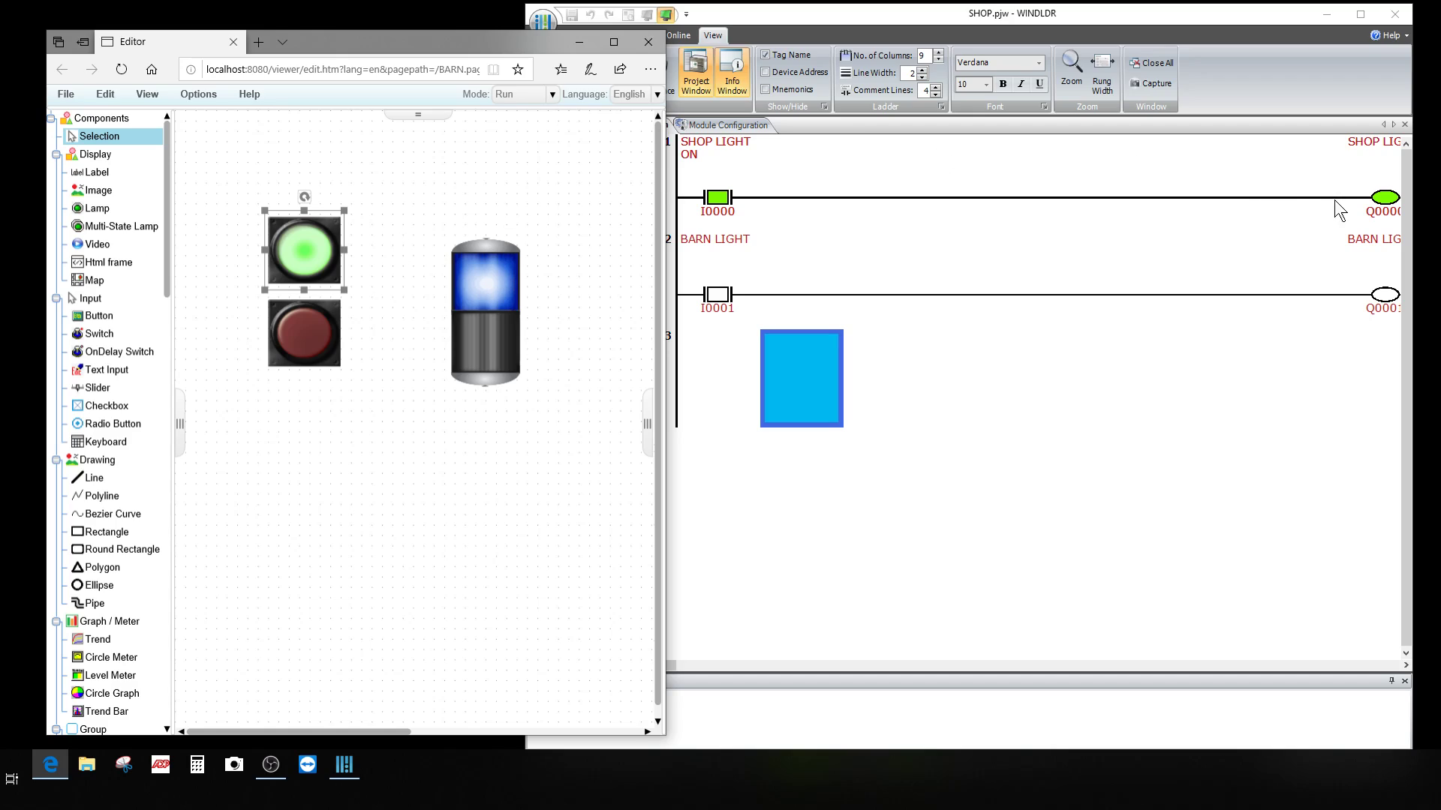
click(307, 263)
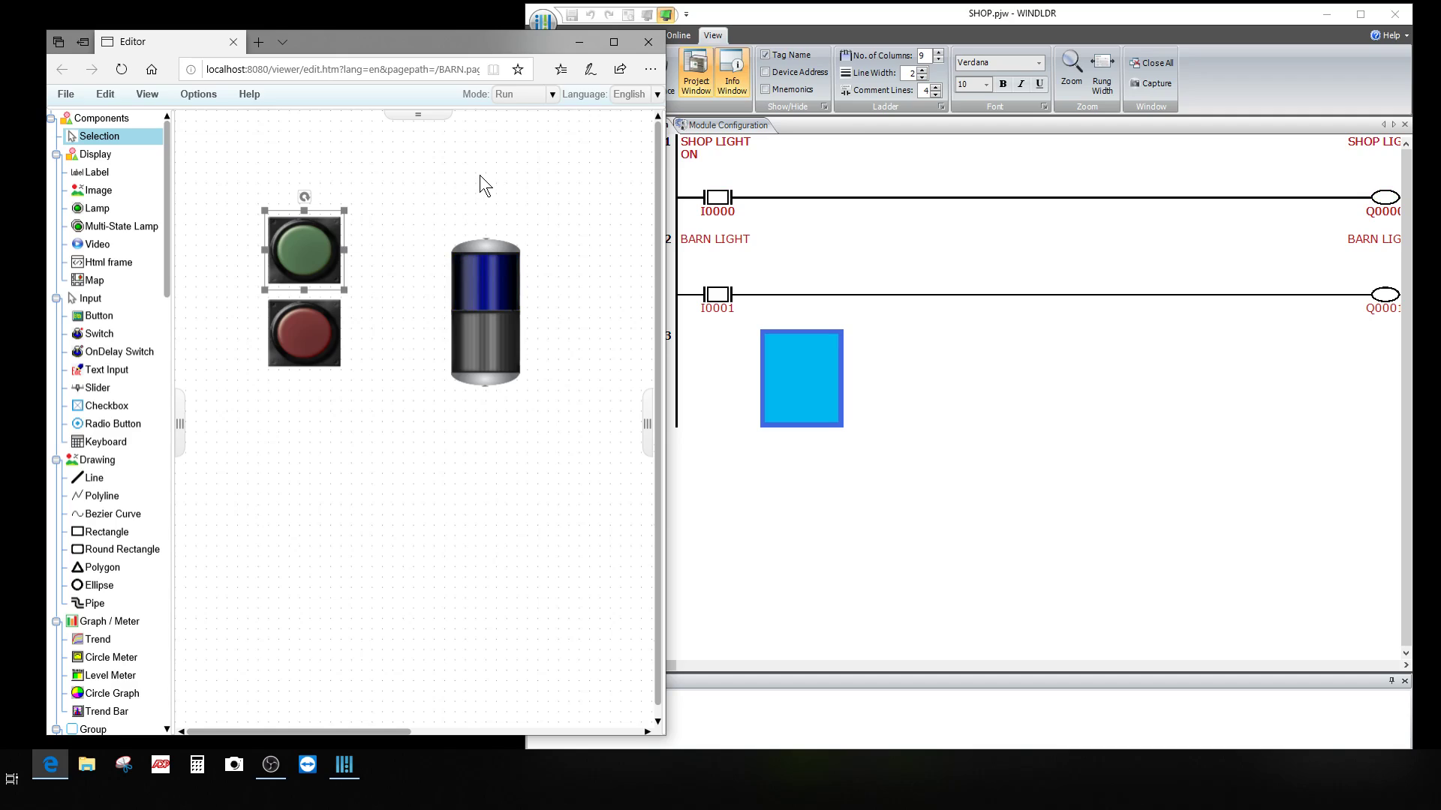
click(323, 337)
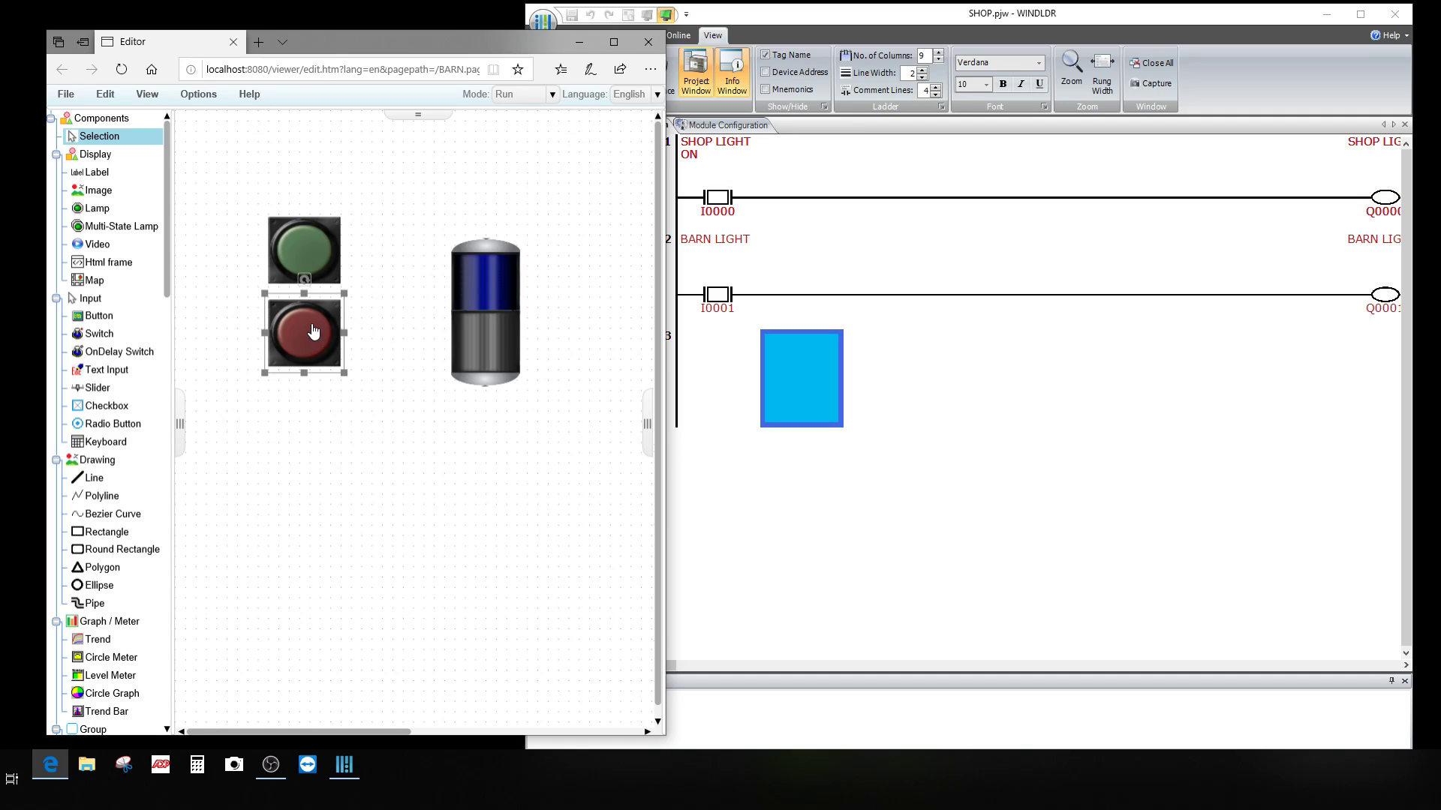
click(307, 338)
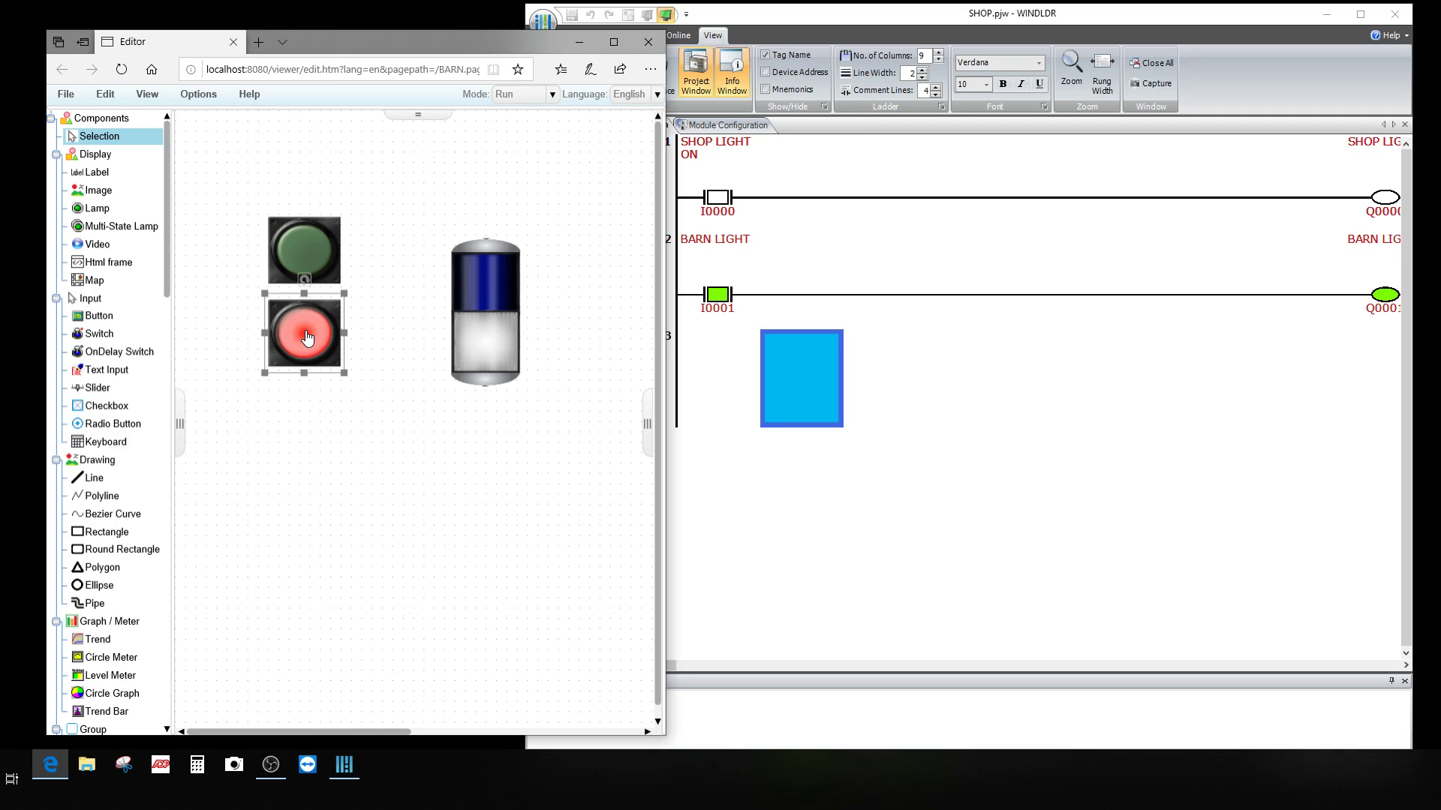
click(307, 338)
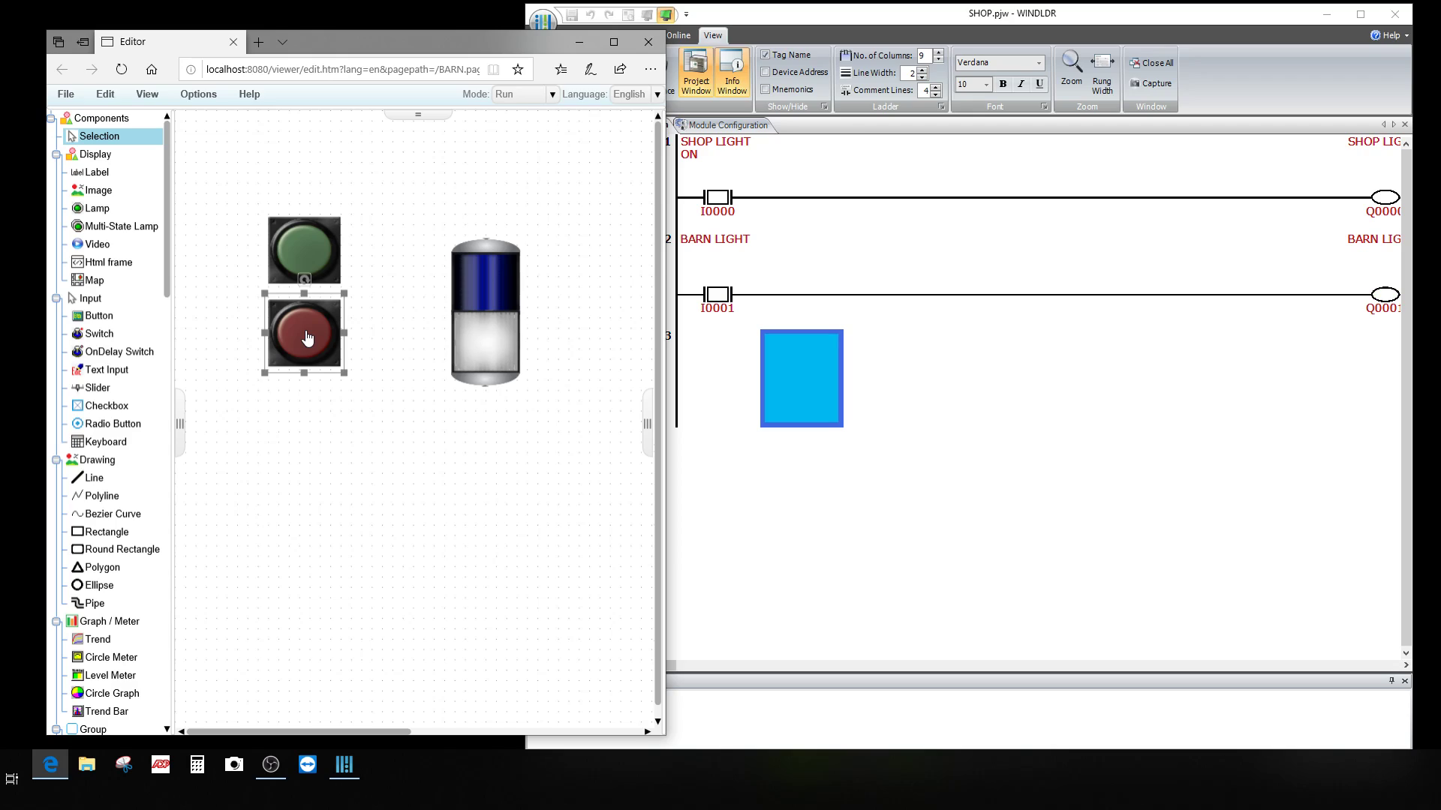
Step: Repeat the green and red pushbutton cycle, watching the rungs and lamp stack, then press green again
click(306, 249)
click(306, 249)
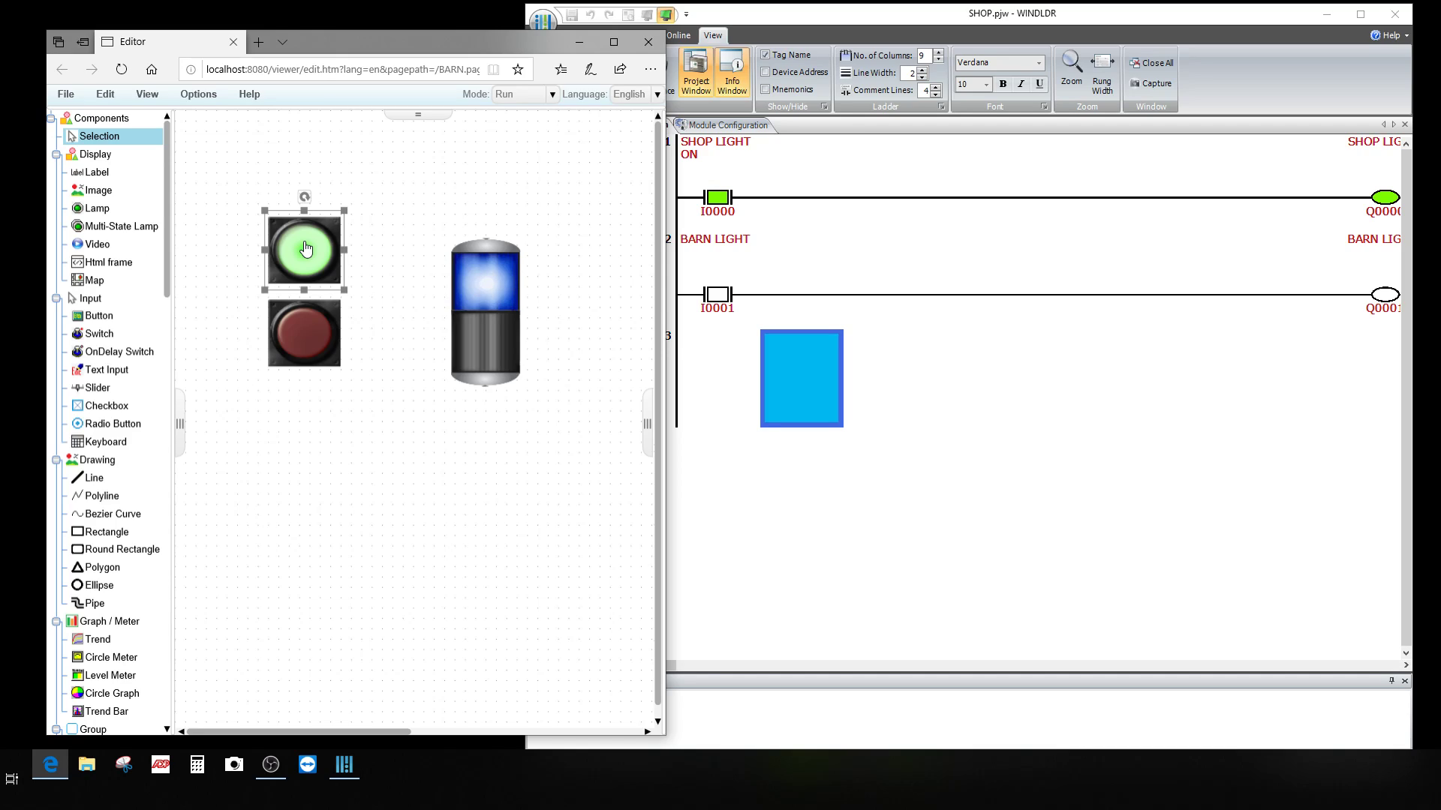
click(306, 249)
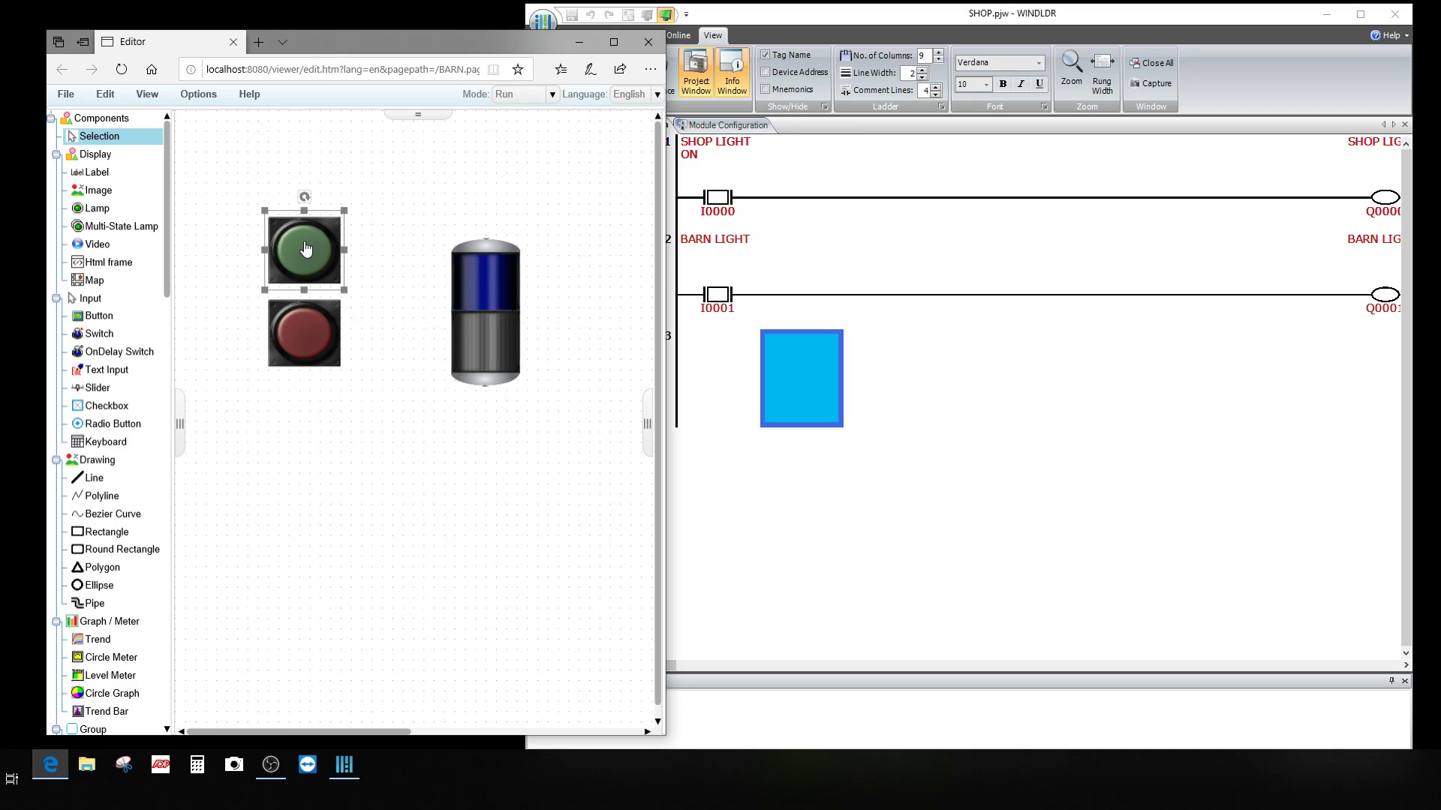
click(306, 344)
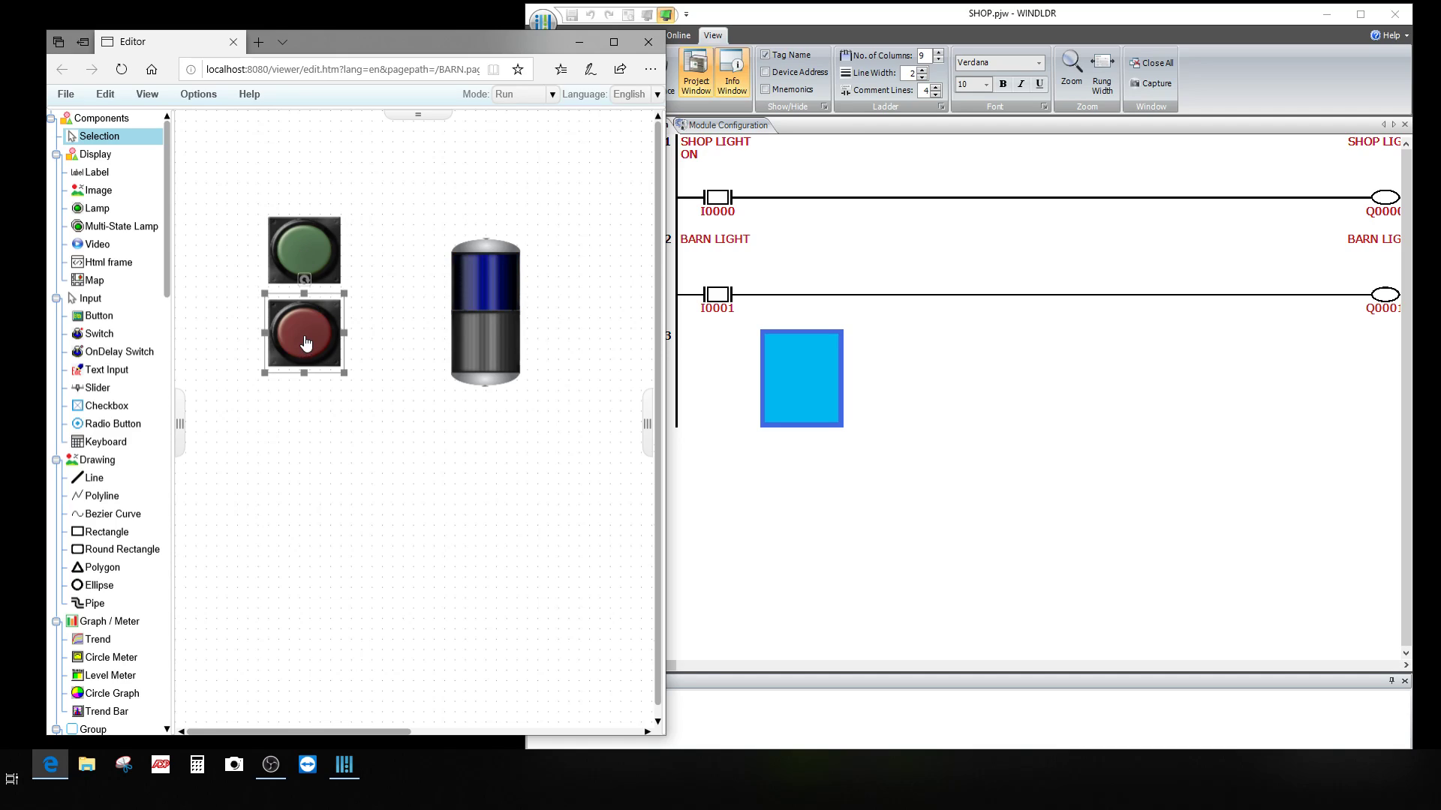
click(306, 343)
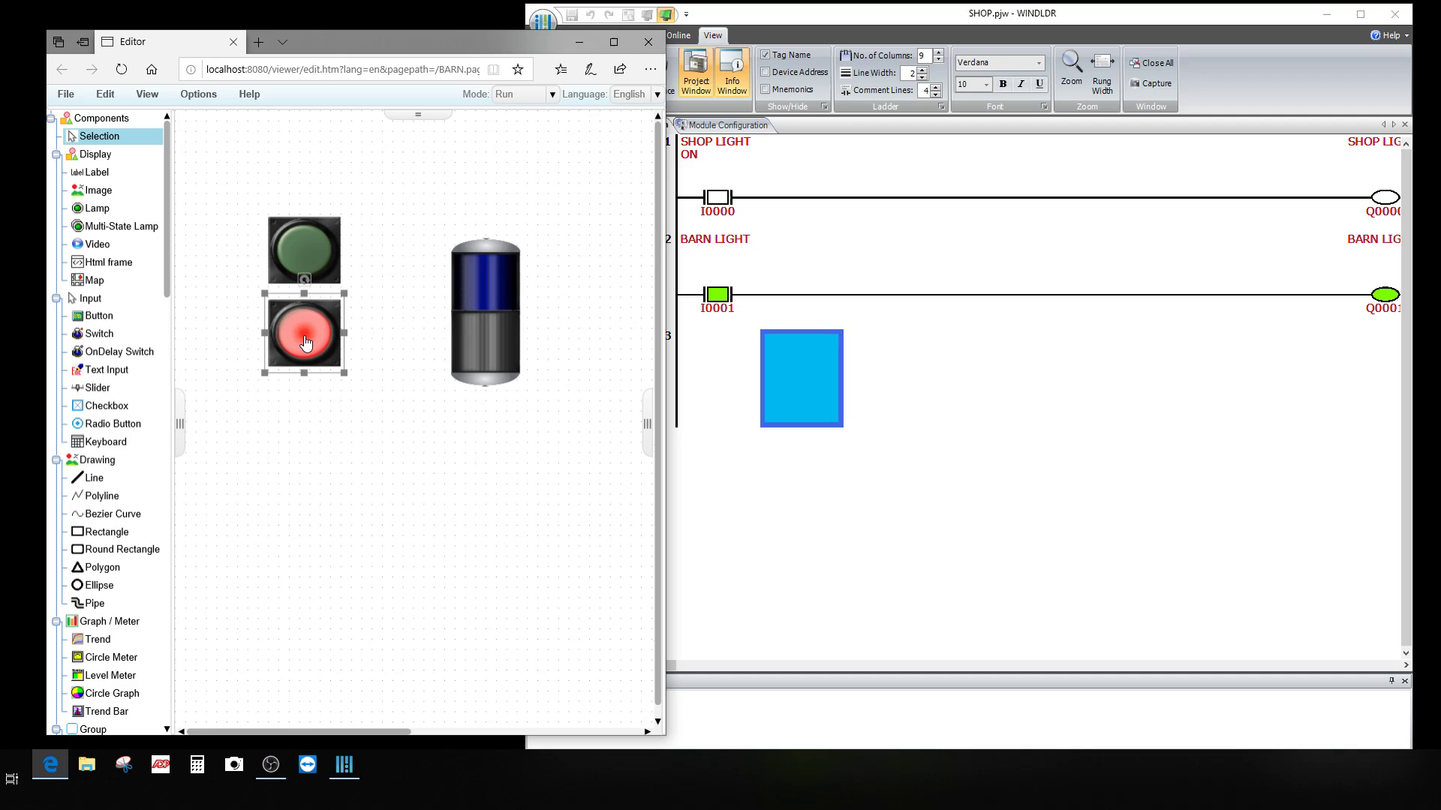
click(306, 343)
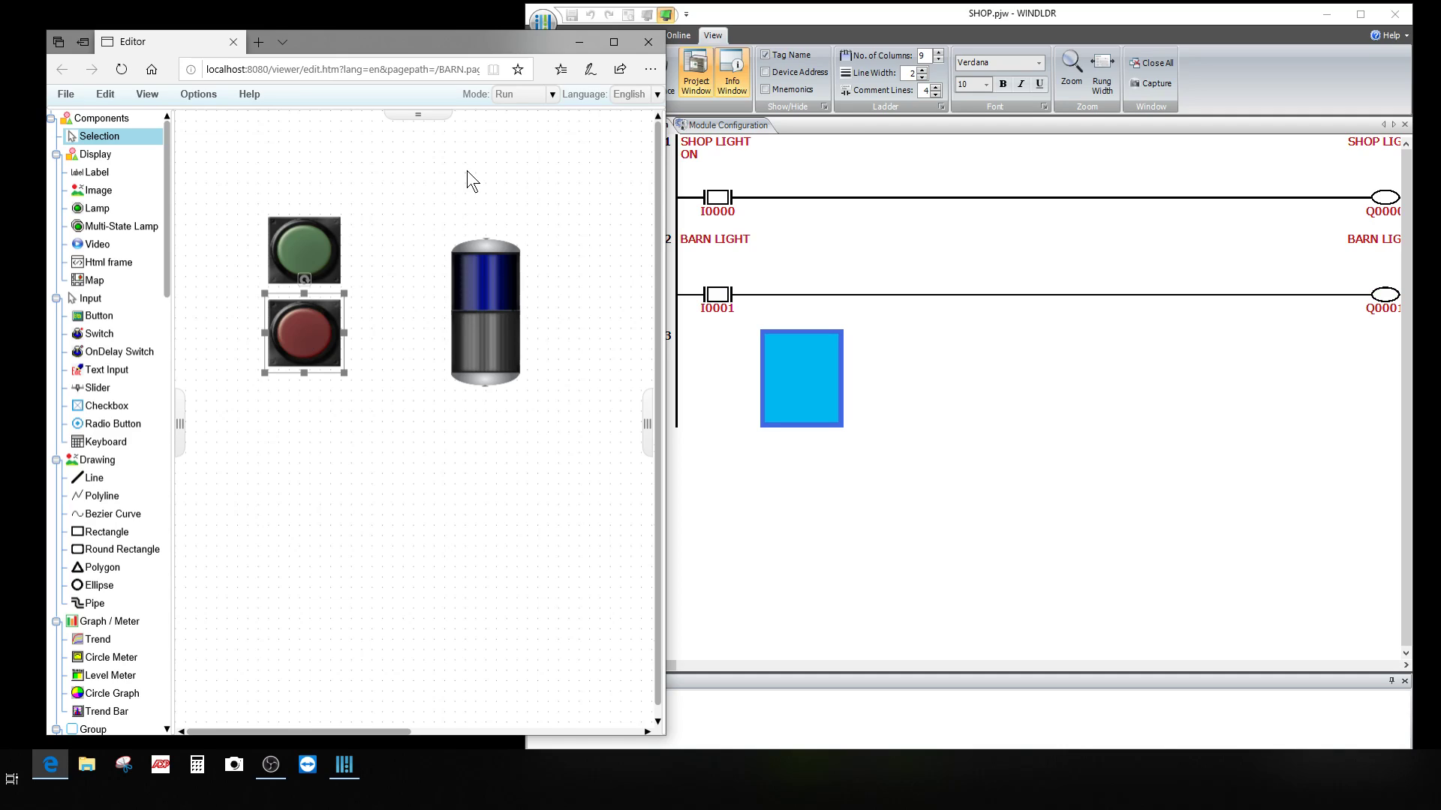
click(314, 247)
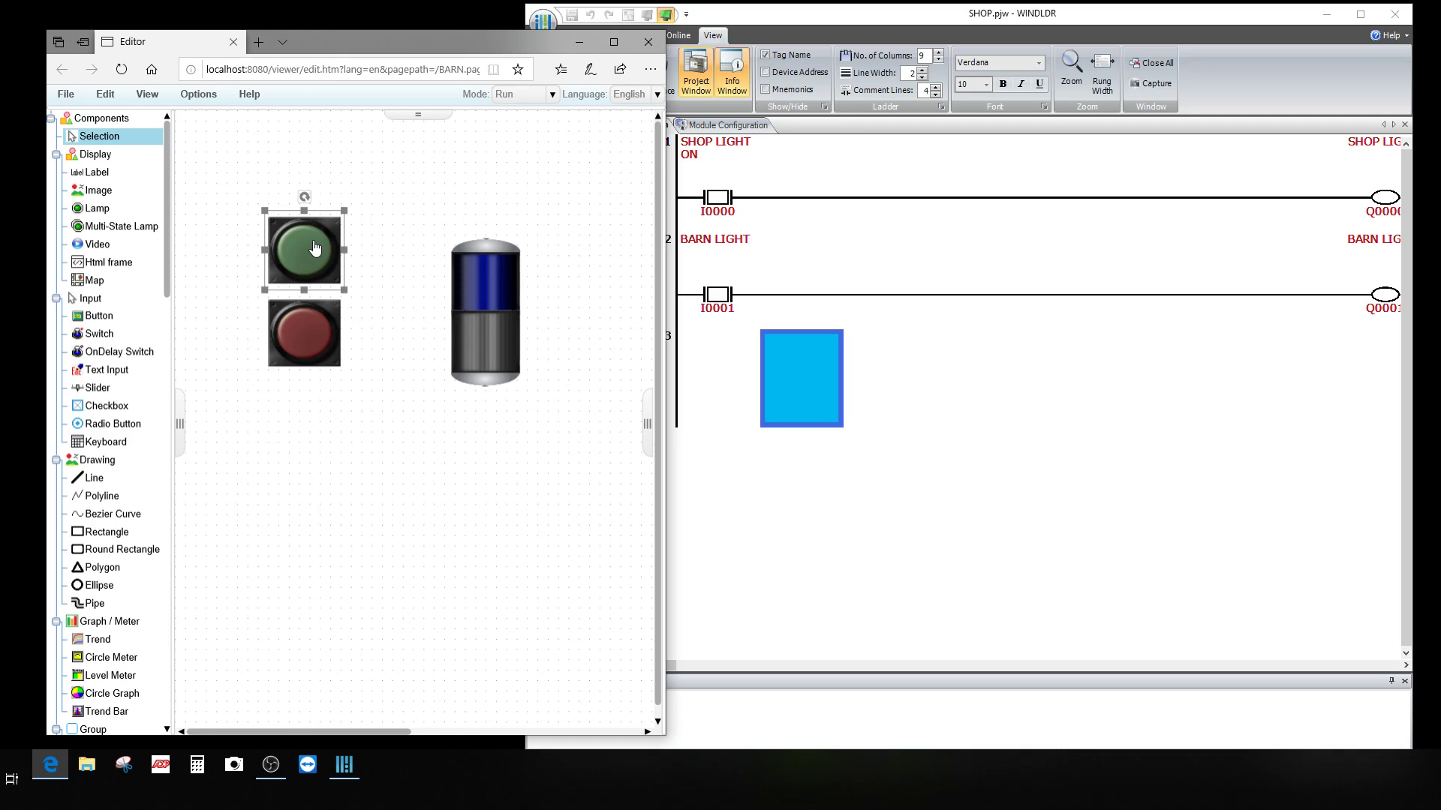
click(314, 248)
Step: Shift the BARN web page editor up and left, then bring the SHOP ladder window forward
mouse_move(480, 42)
mouse_down()
mouse_move(429, 33)
mouse_move(467, 35)
mouse_move(455, 35)
mouse_up()
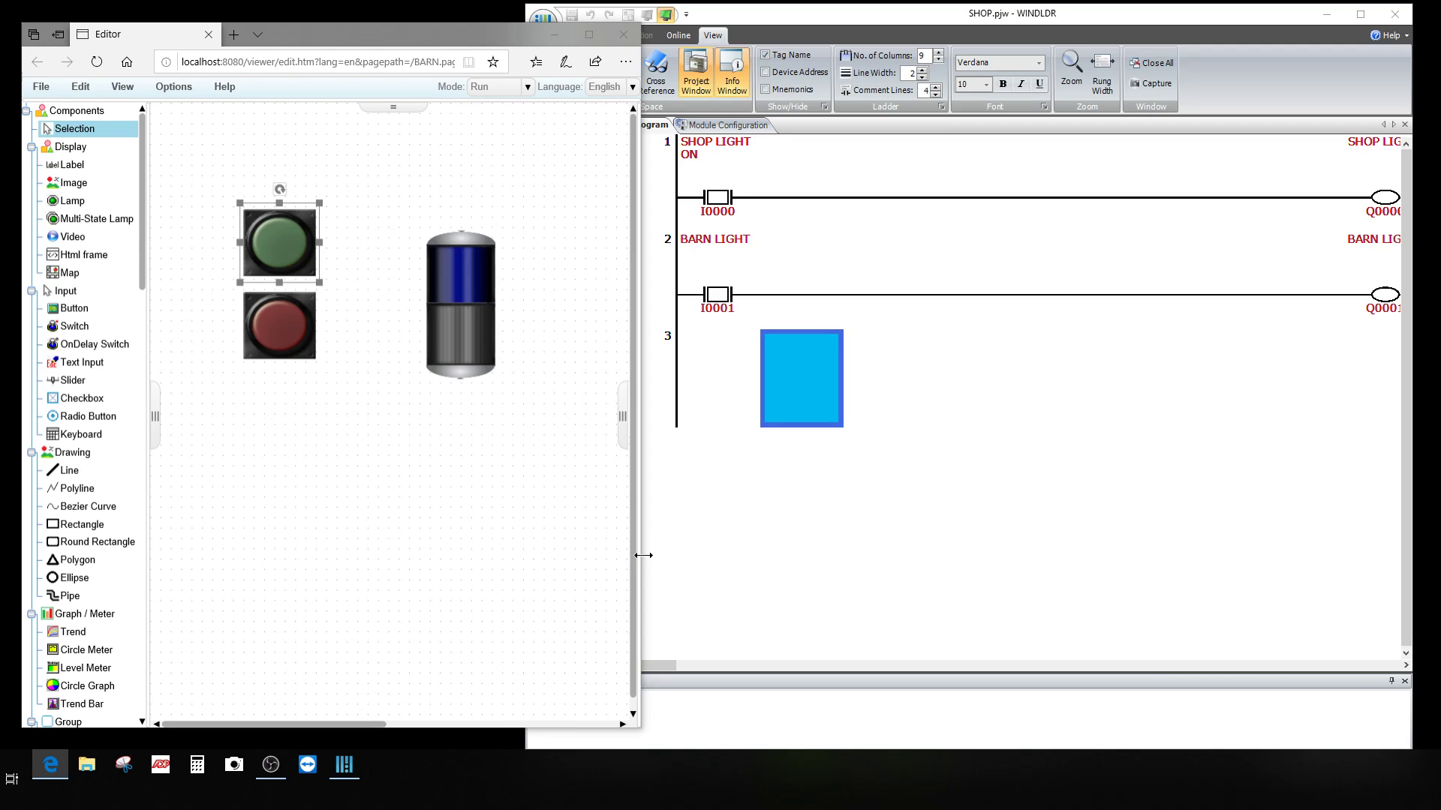
drag(640, 555, 640, 555)
click(663, 16)
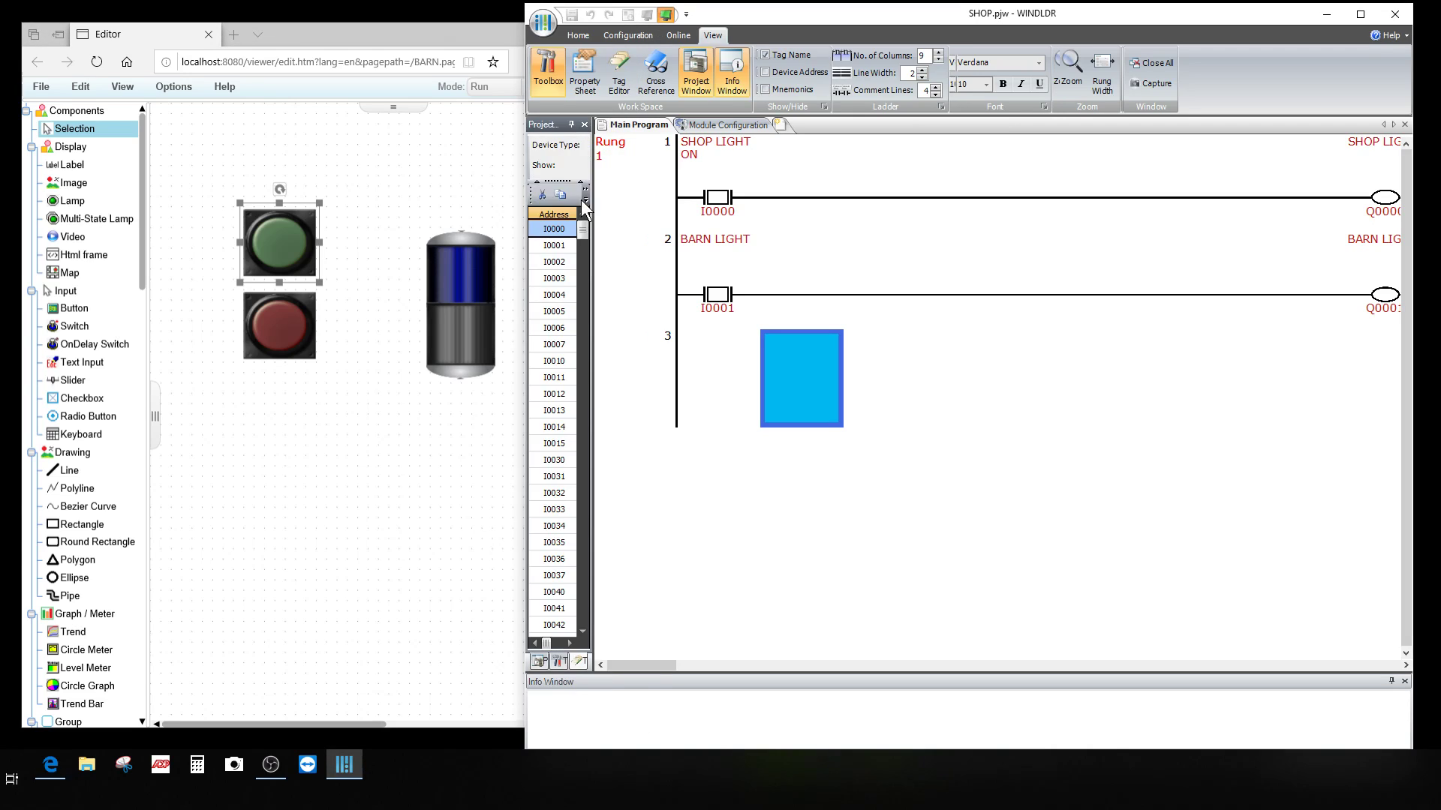